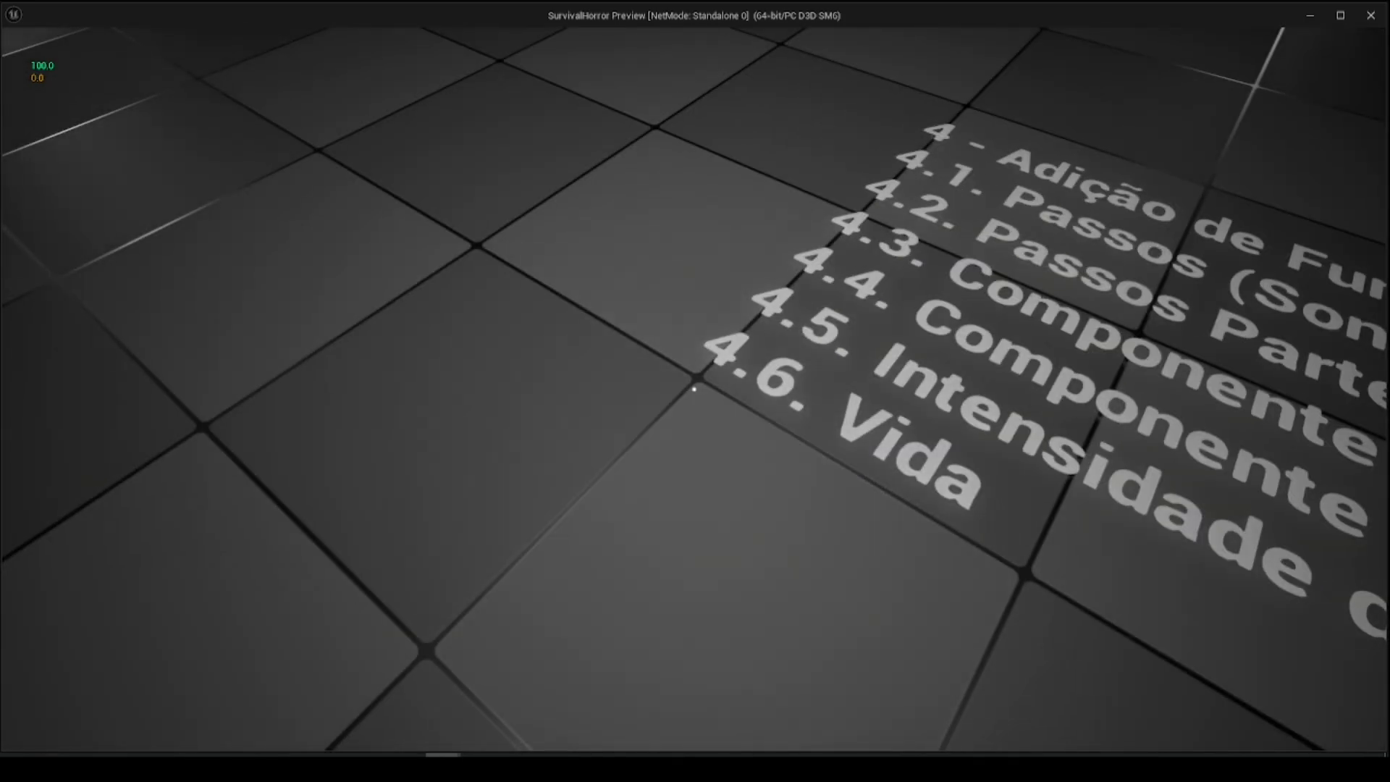
Step: Walk to the battery, pick it up, and use it from the inventory to recharge the flashlight
key(w)
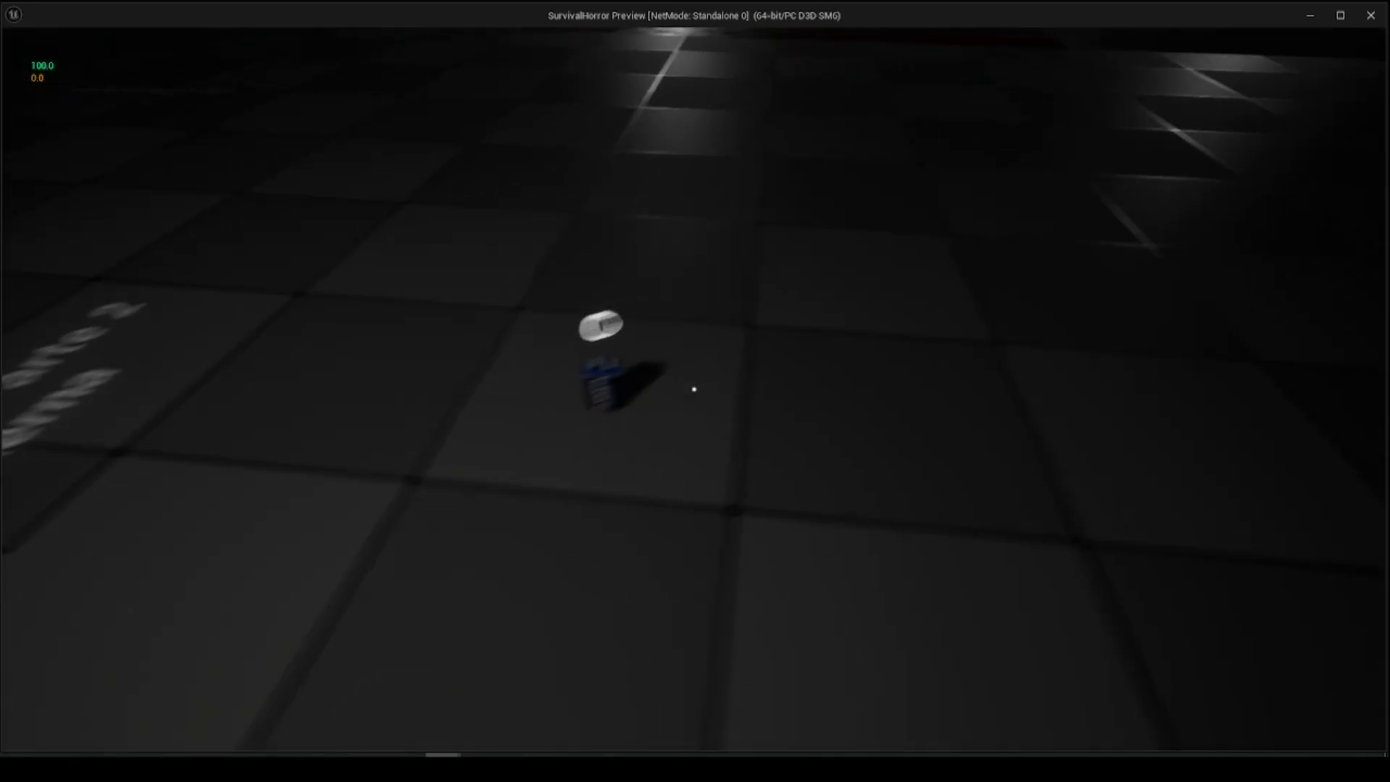
key(e)
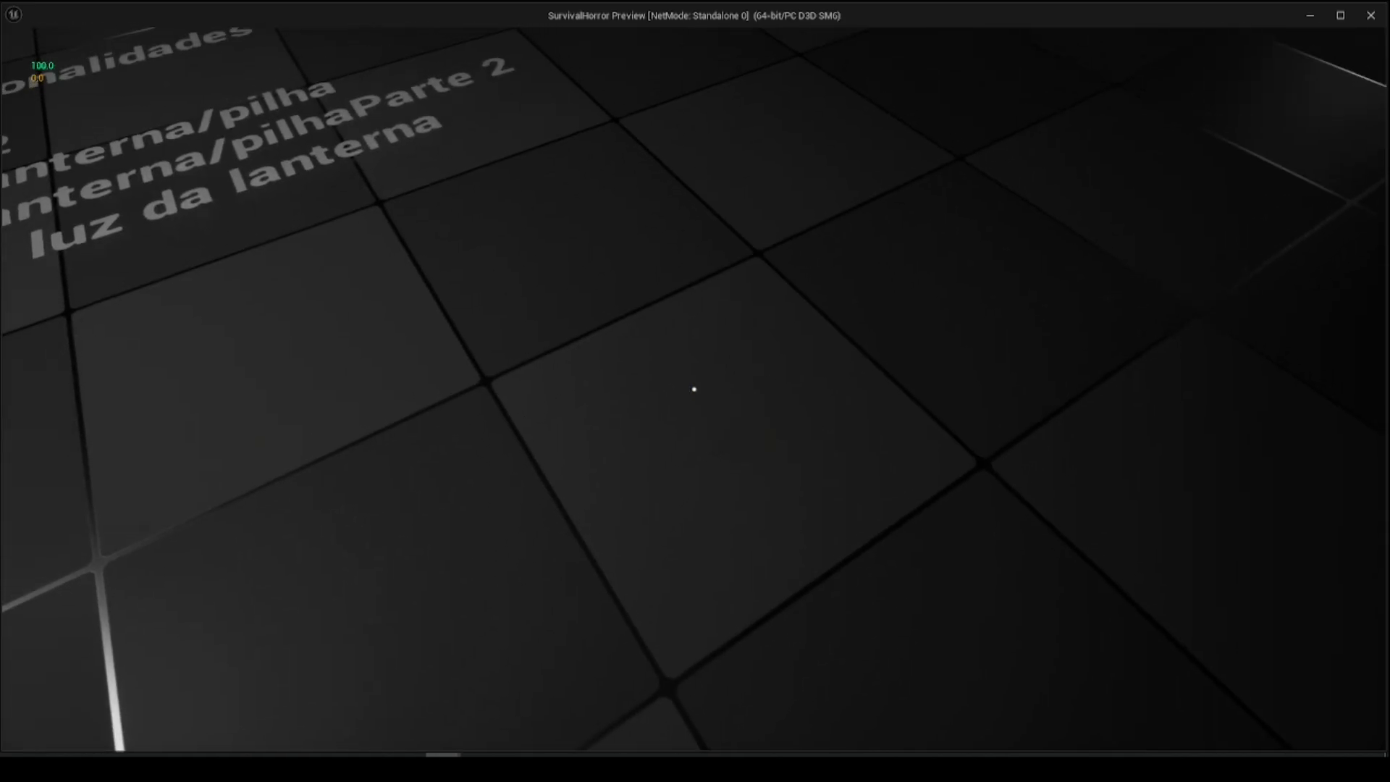
key(i)
click(546, 369)
click(590, 427)
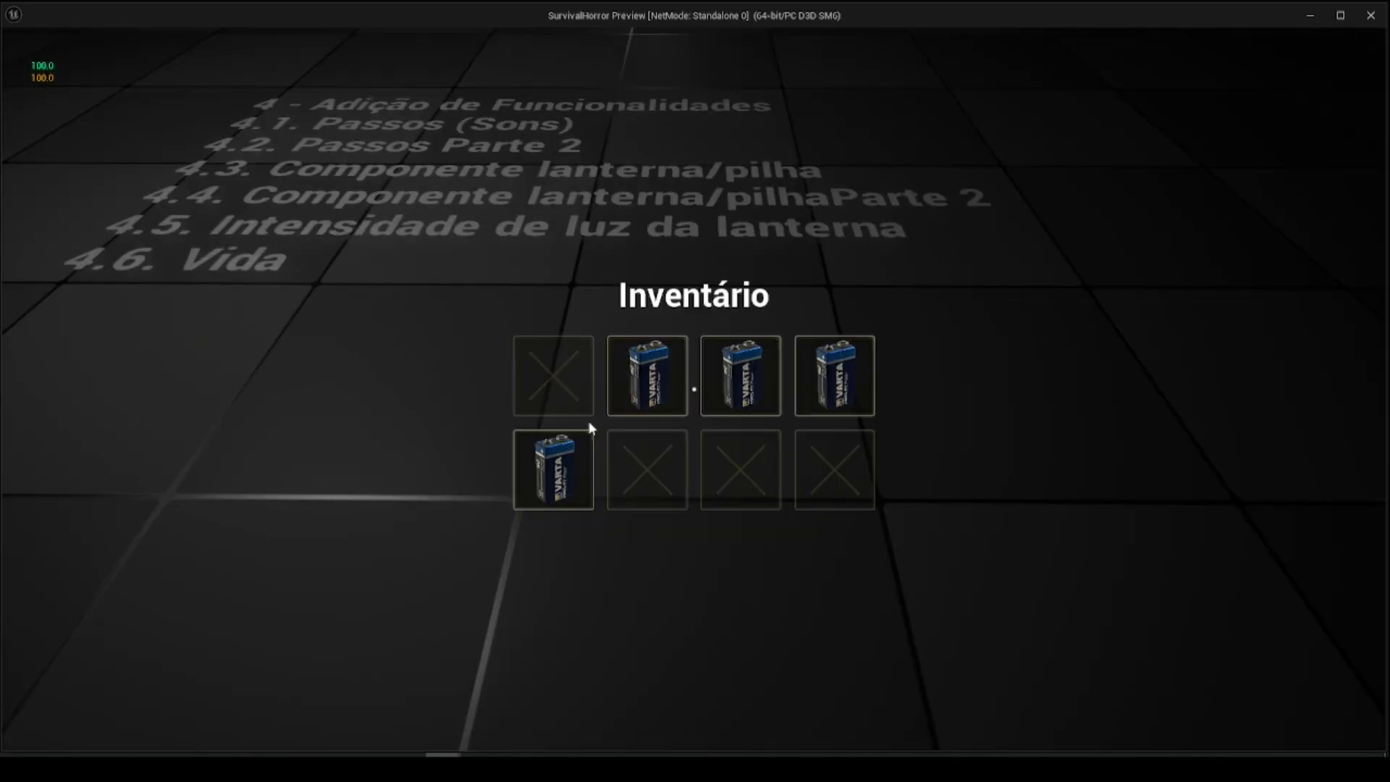
key(i)
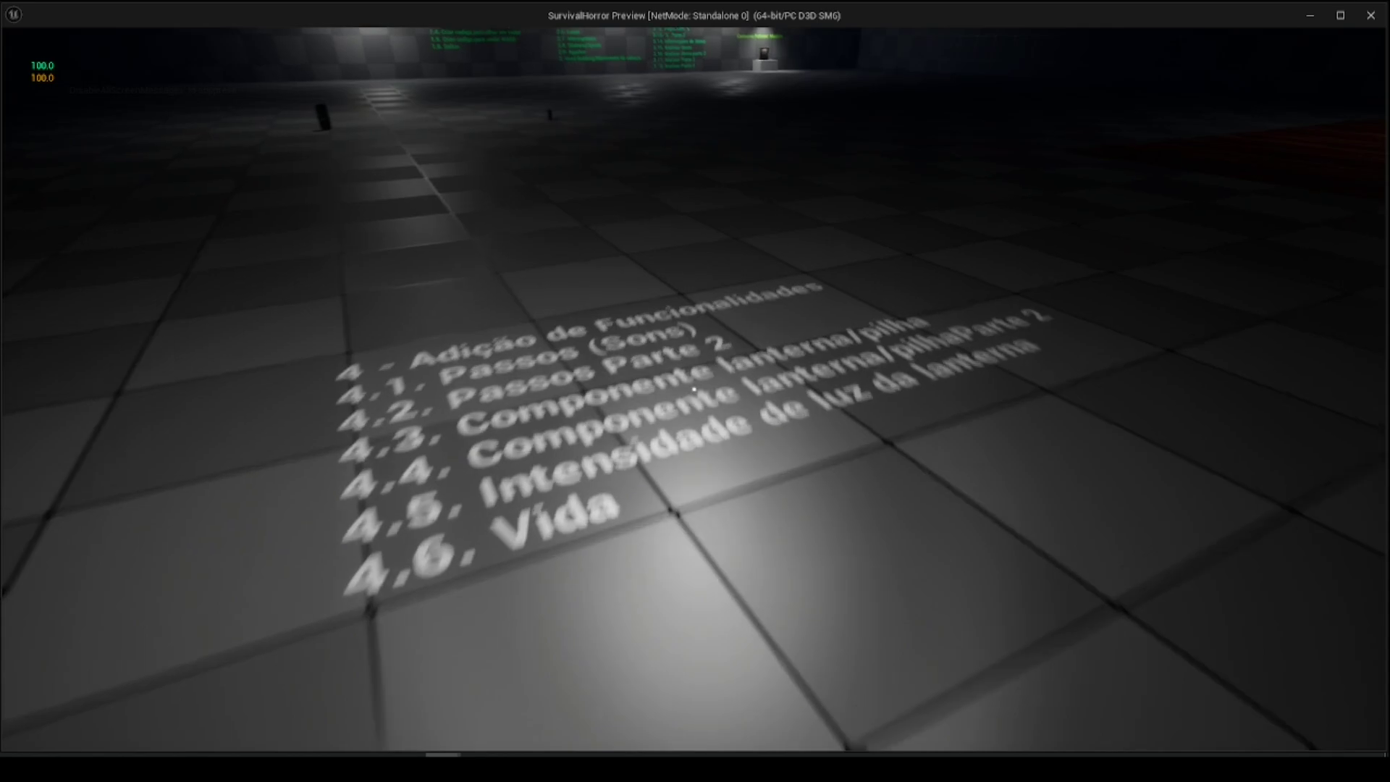
Step: Walk and sprint toward the Patreon wall and the dark room to test stamina drain
key(w)
key(w)
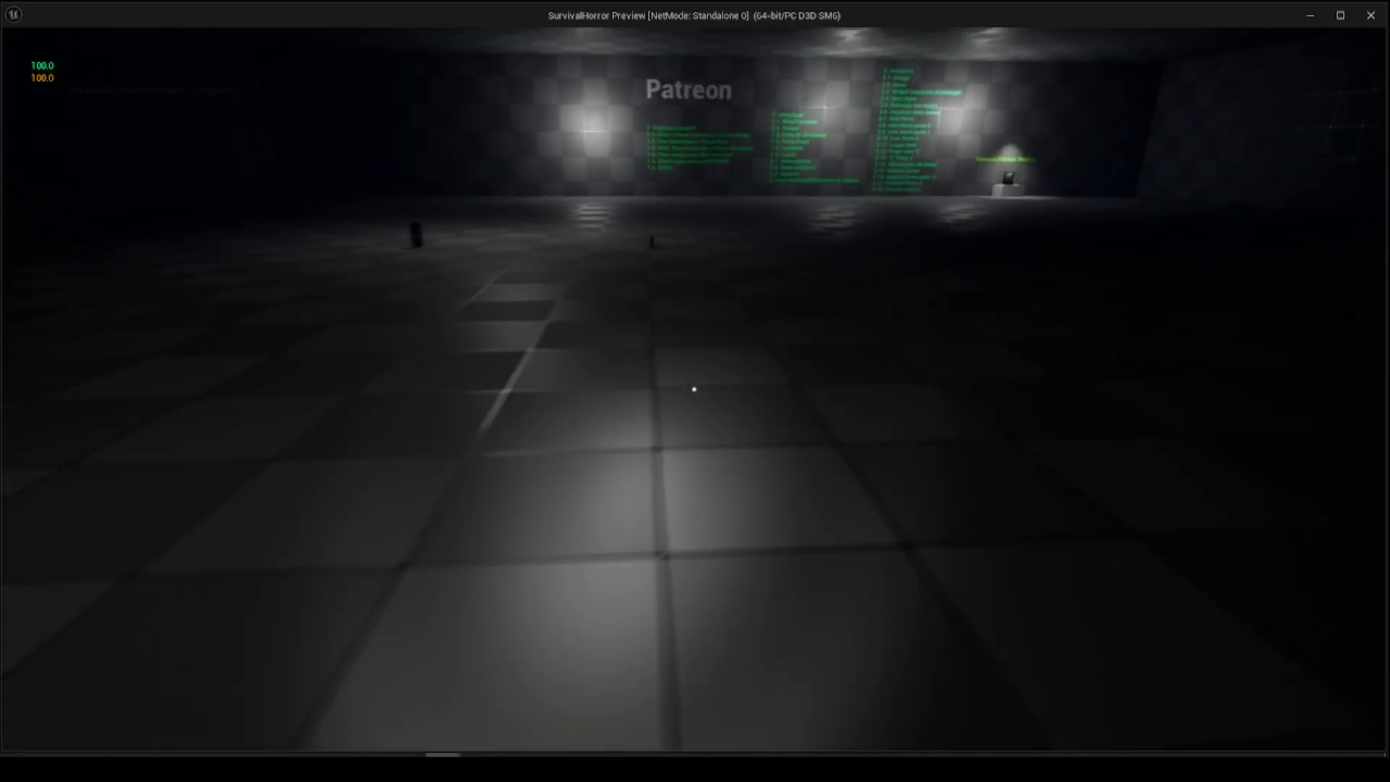
key(shift+w)
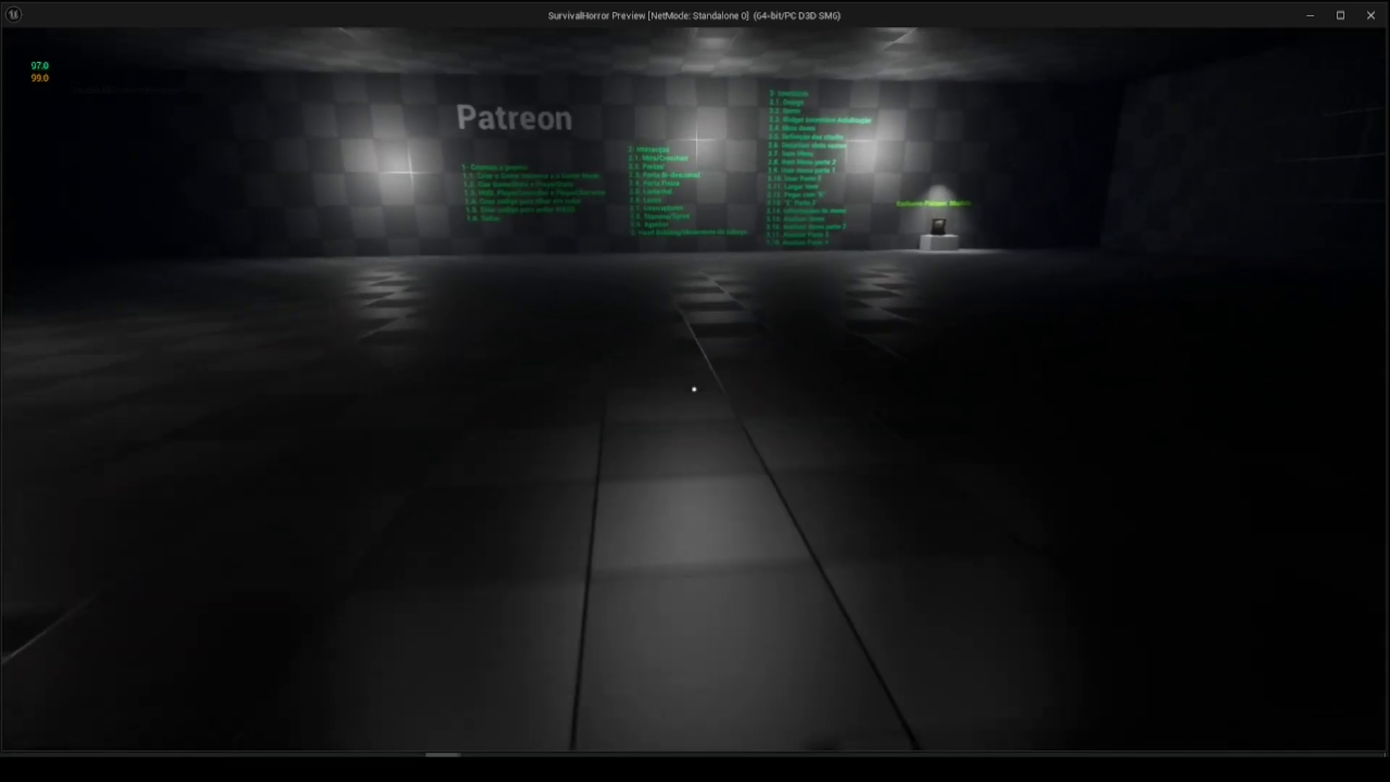
key(shift+w)
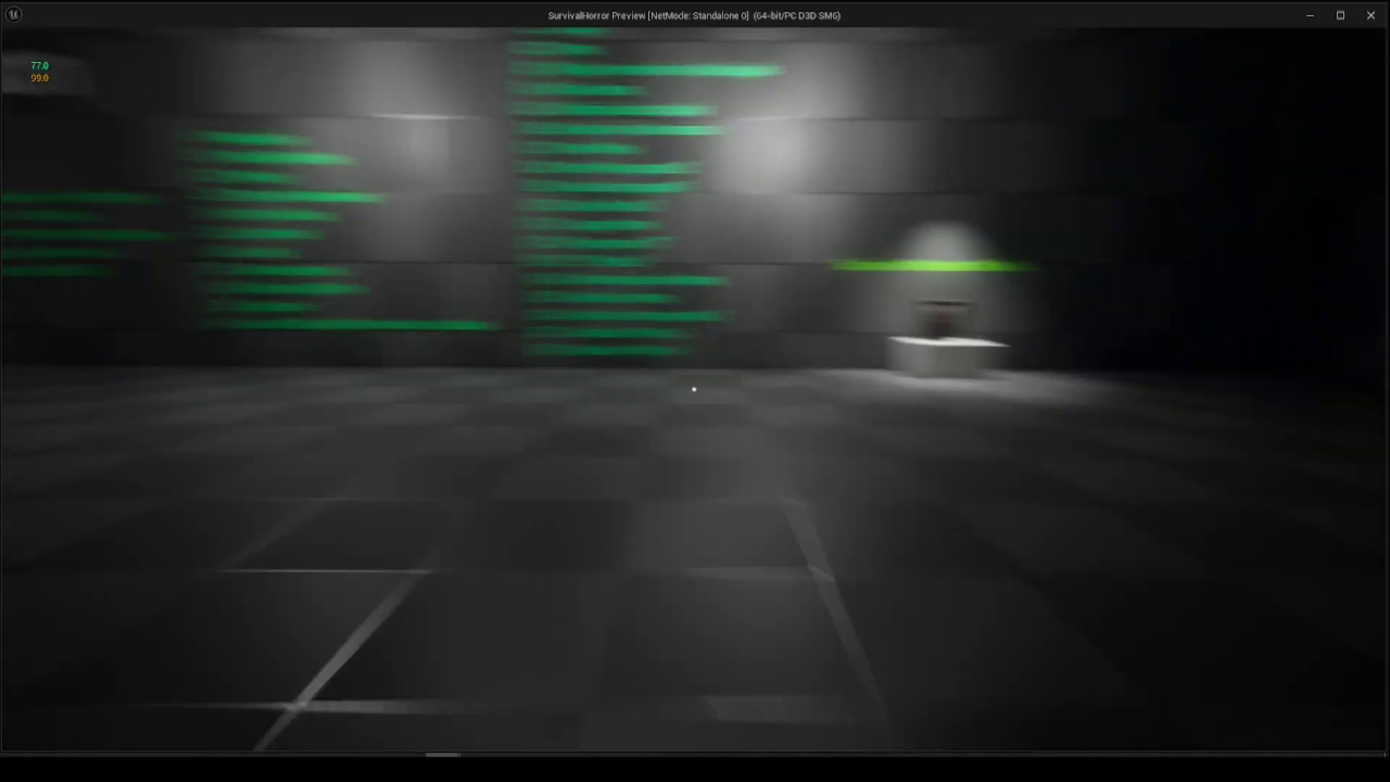
key(shift+w)
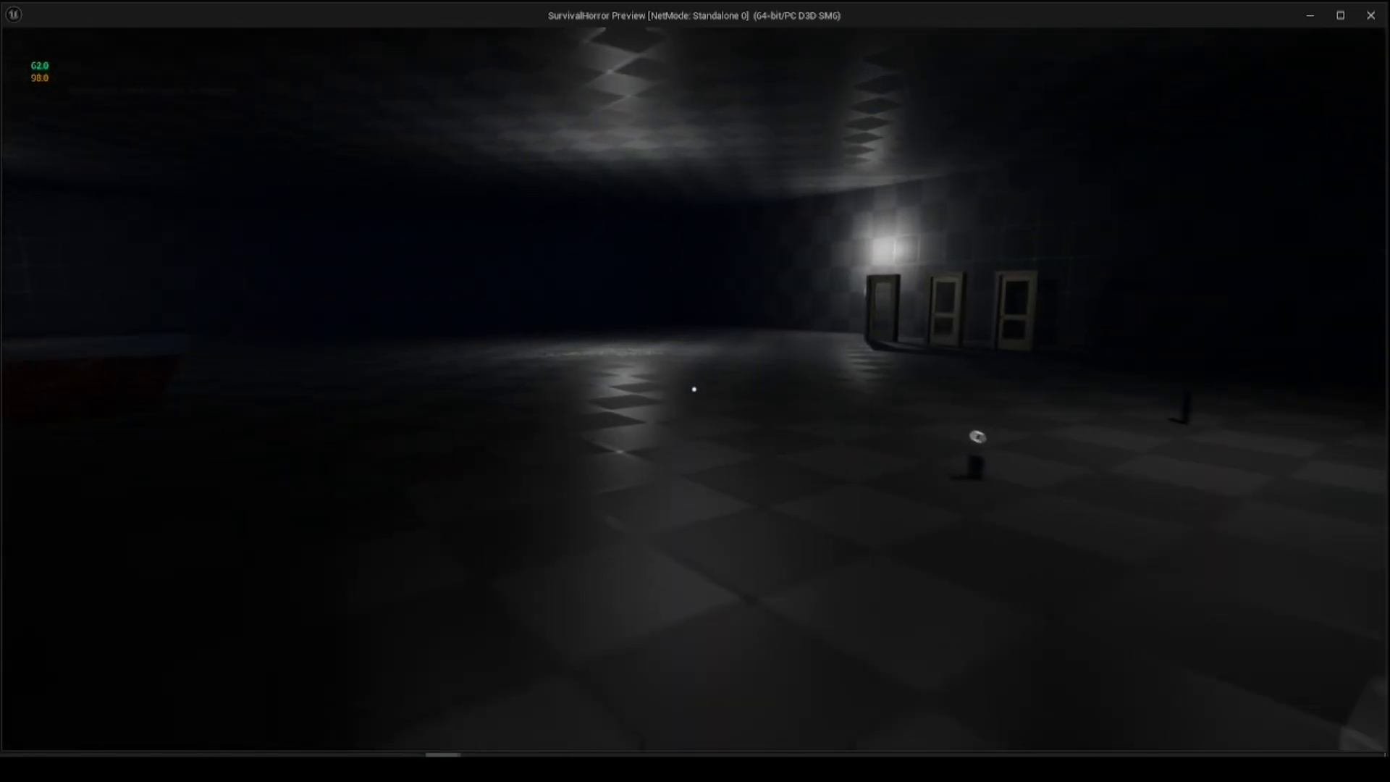
key(shift+w)
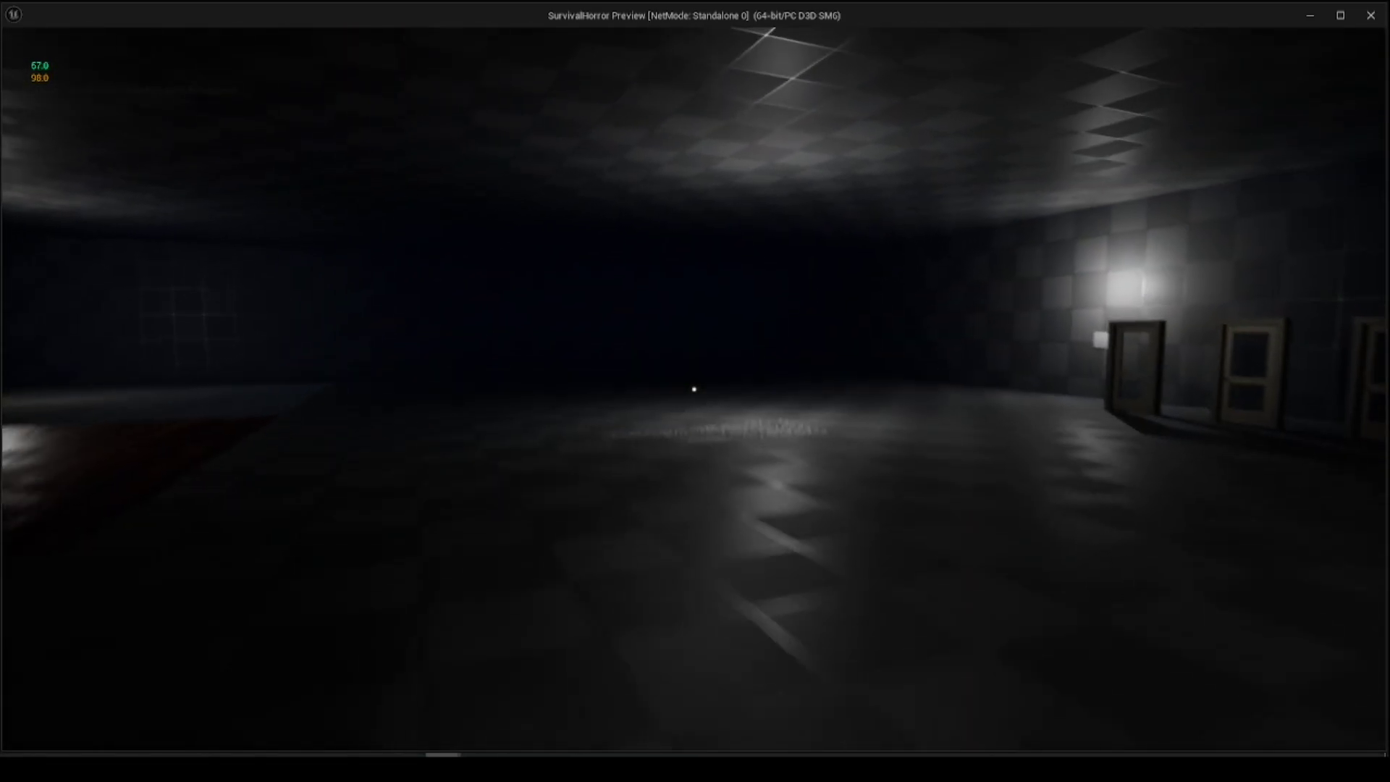
key(shift+w)
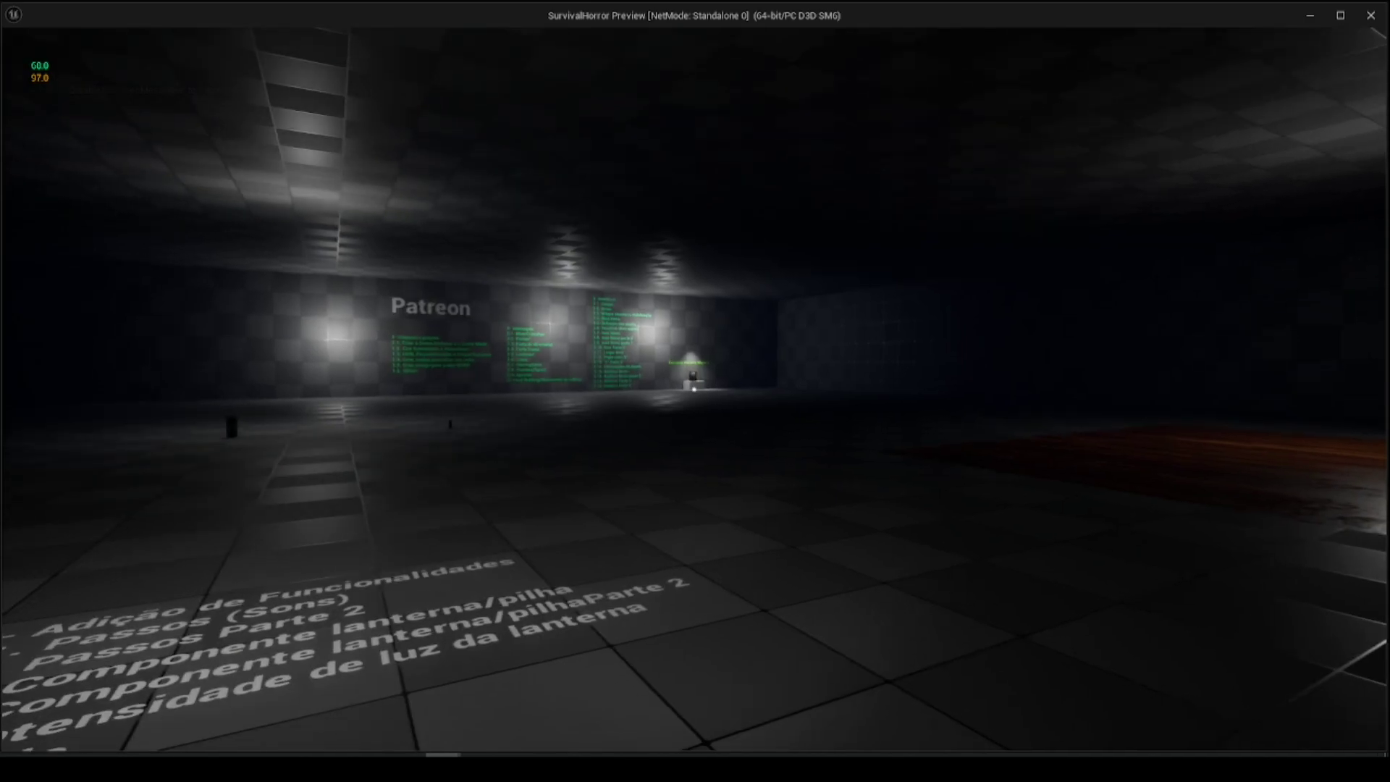
key(w)
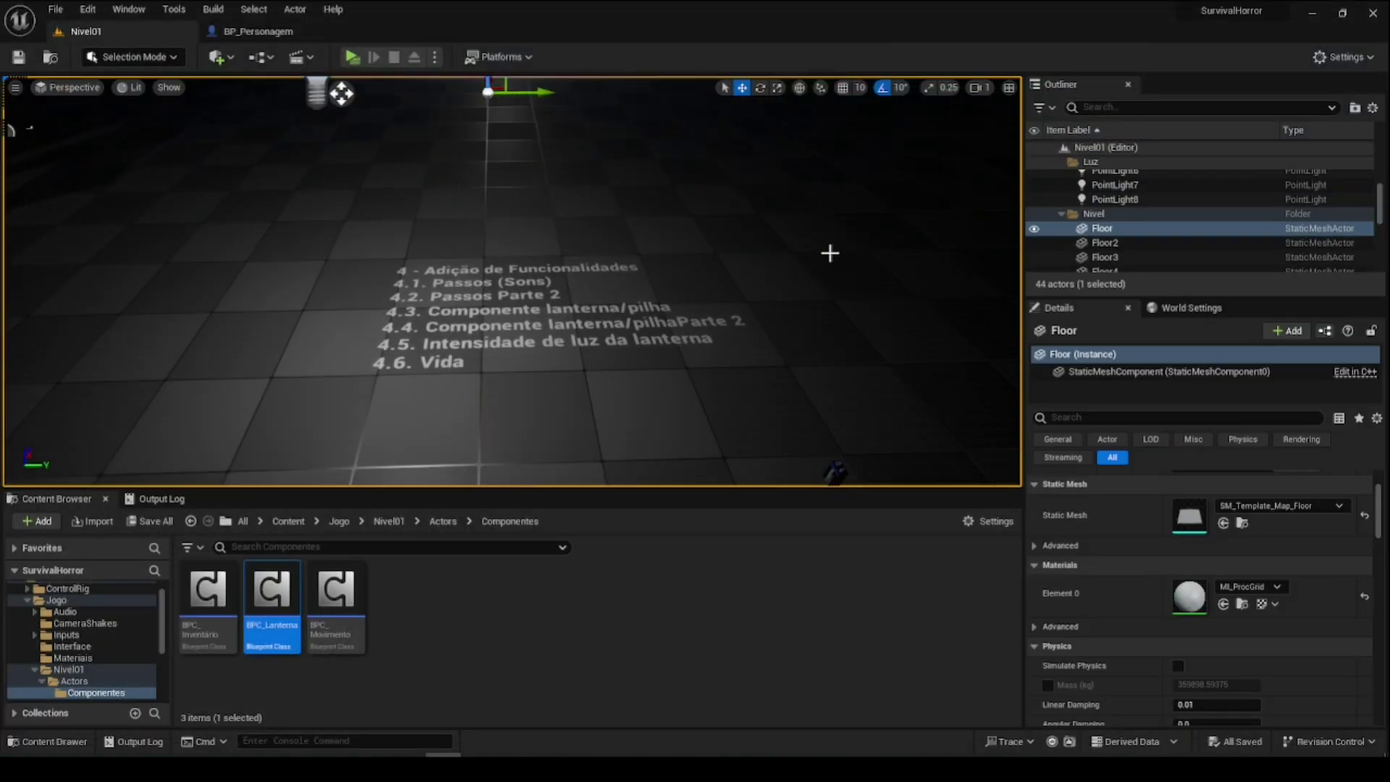
Step: Create an Actor Component blueprint named BPC_Vida in the Componentes folder
click(522, 647)
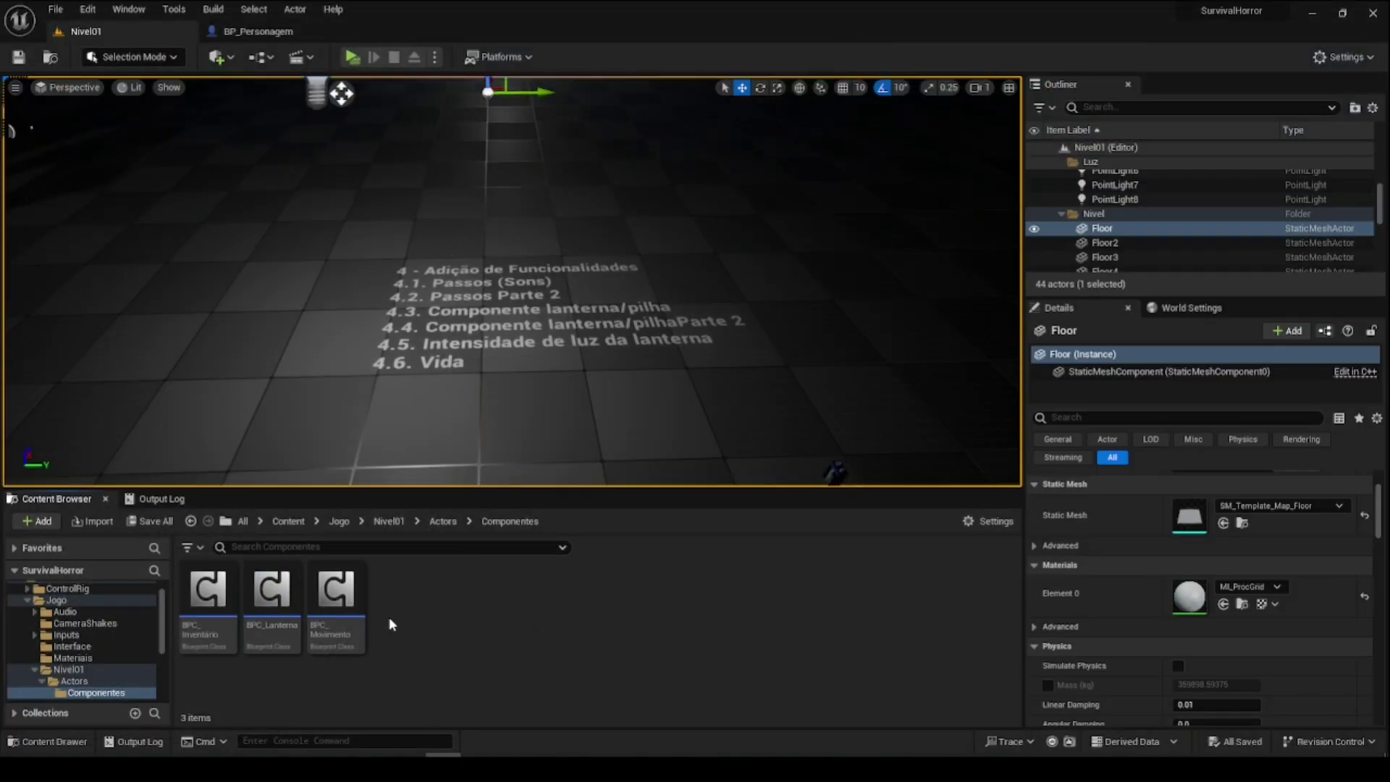
right_click(477, 621)
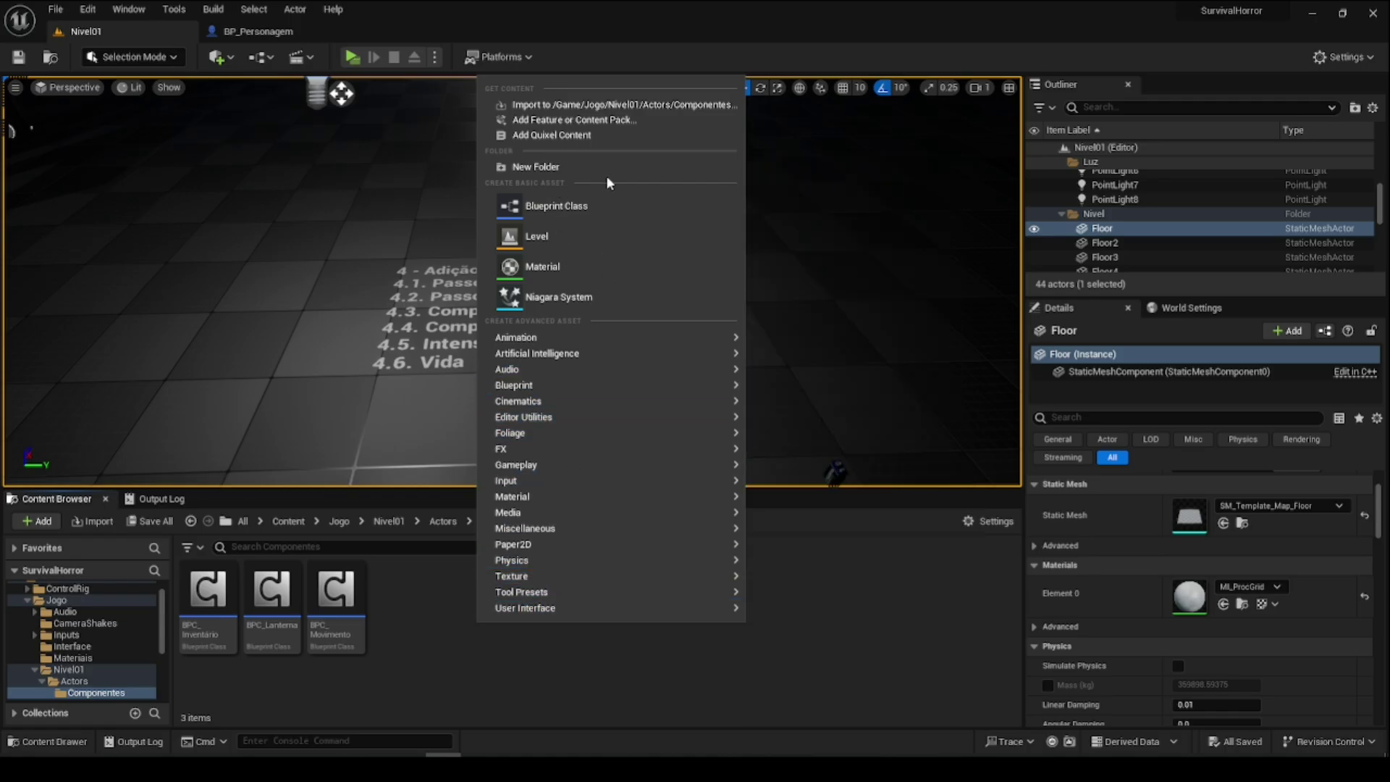
click(600, 202)
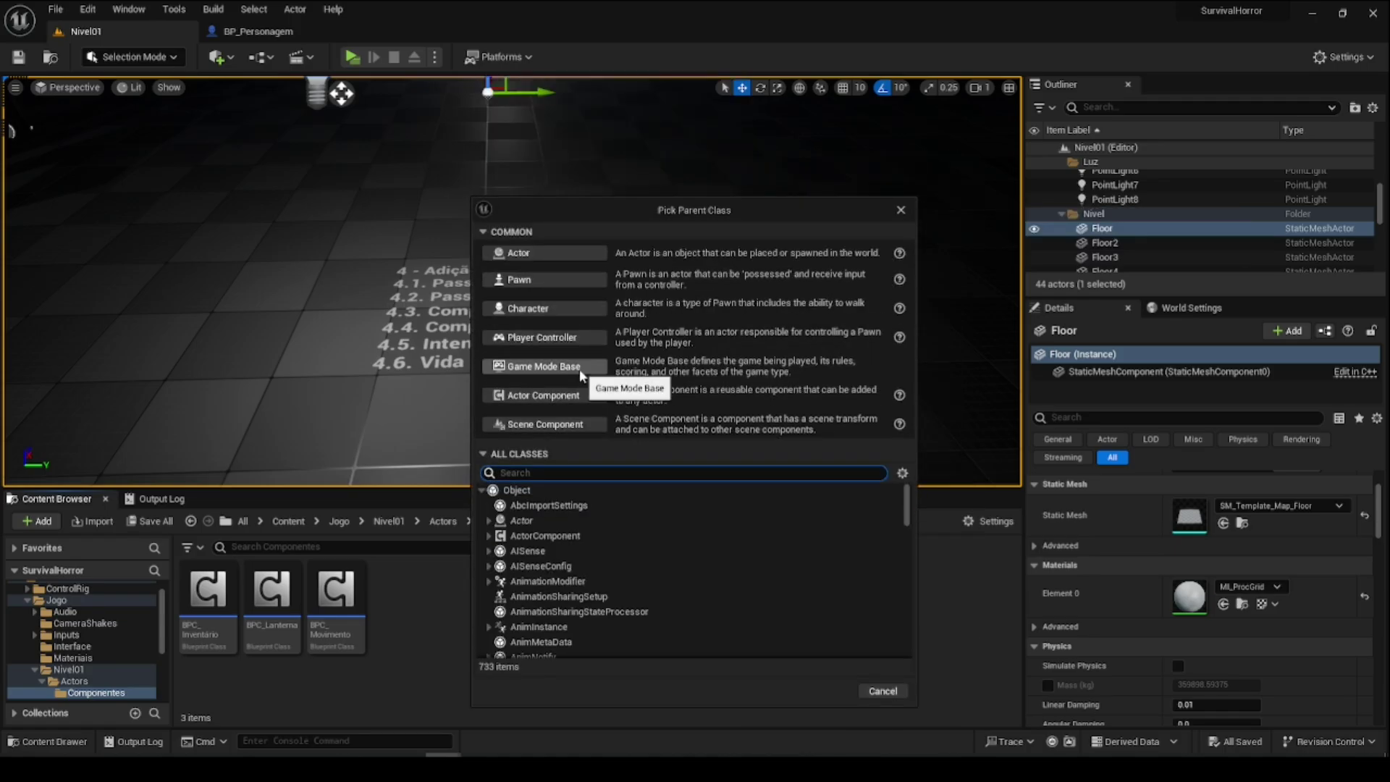
click(584, 396)
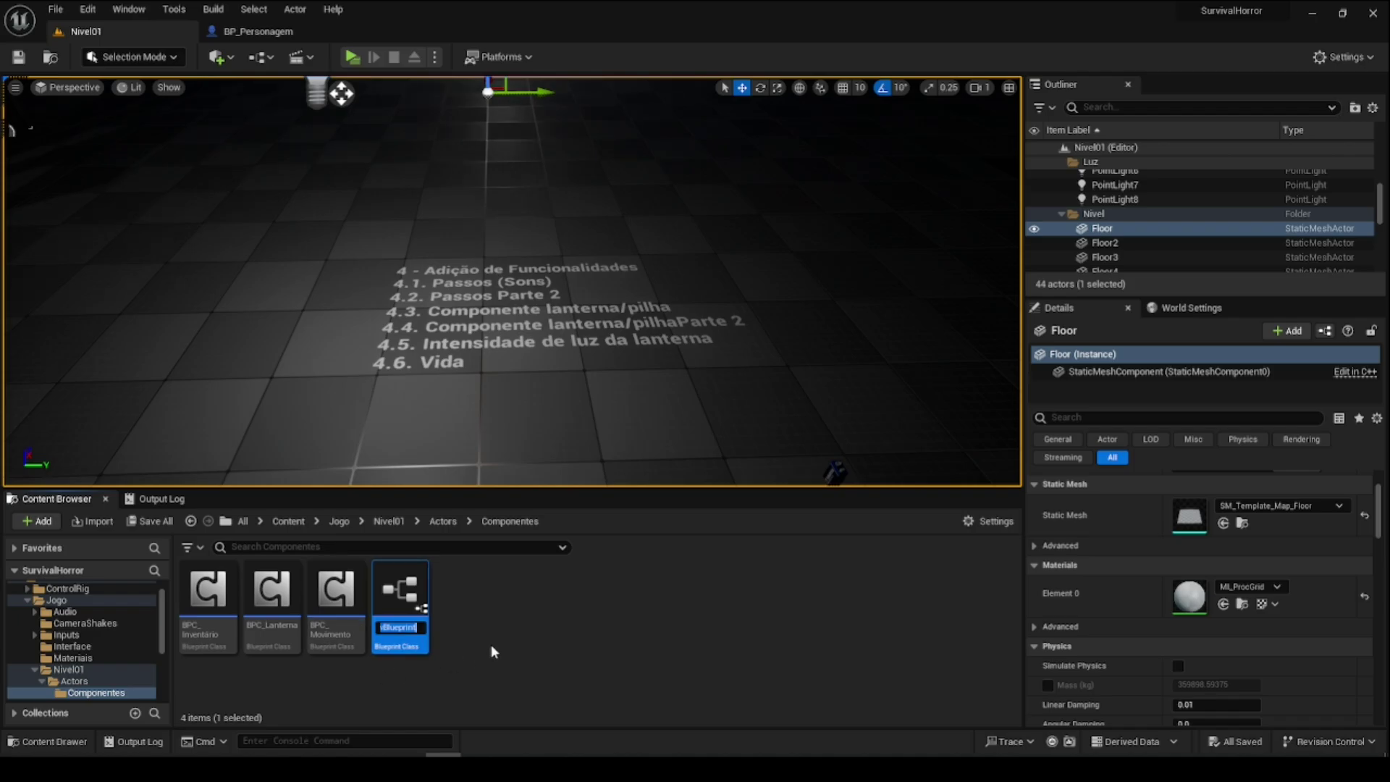
text(BPC_)
text(Vida)
key(Return)
Step: Open BPC_Vida and add a Float variable named HPActual
double_click(400, 598)
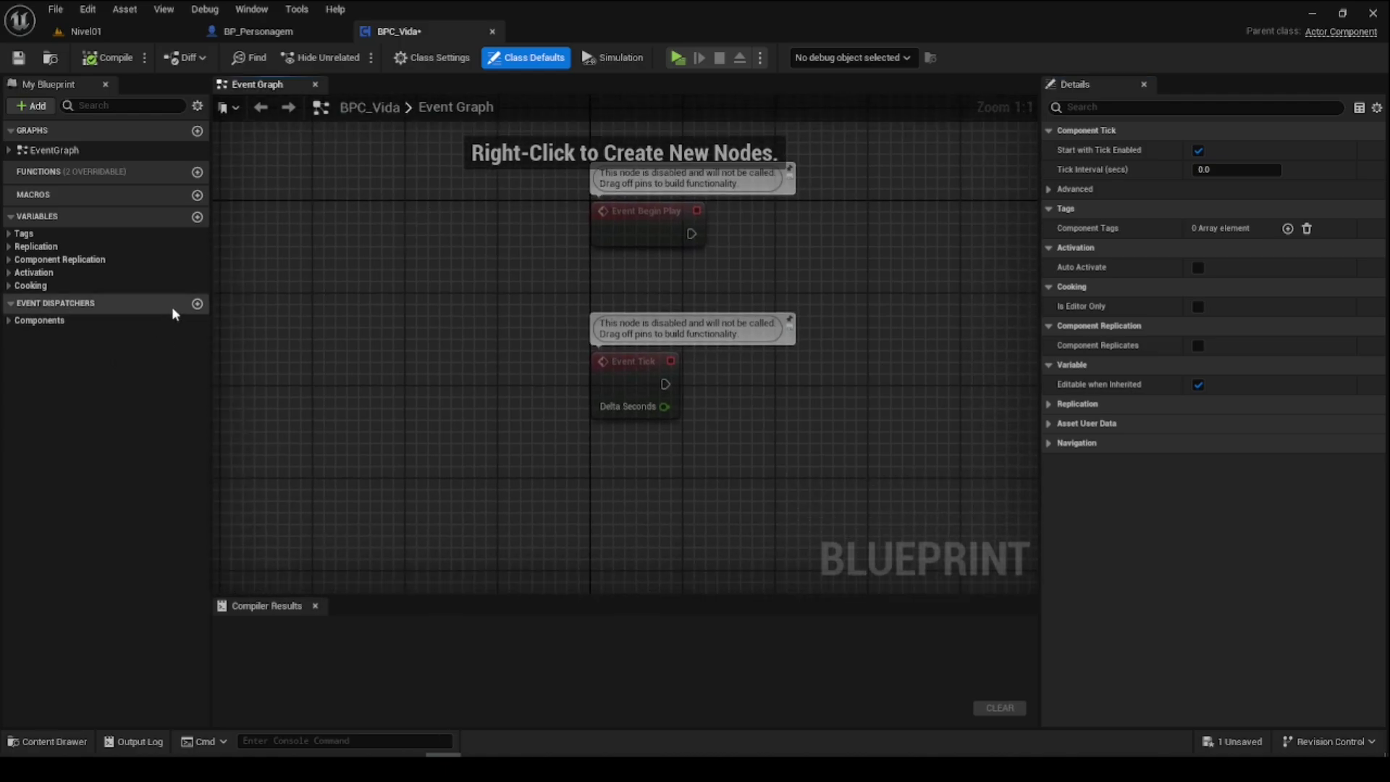
click(196, 216)
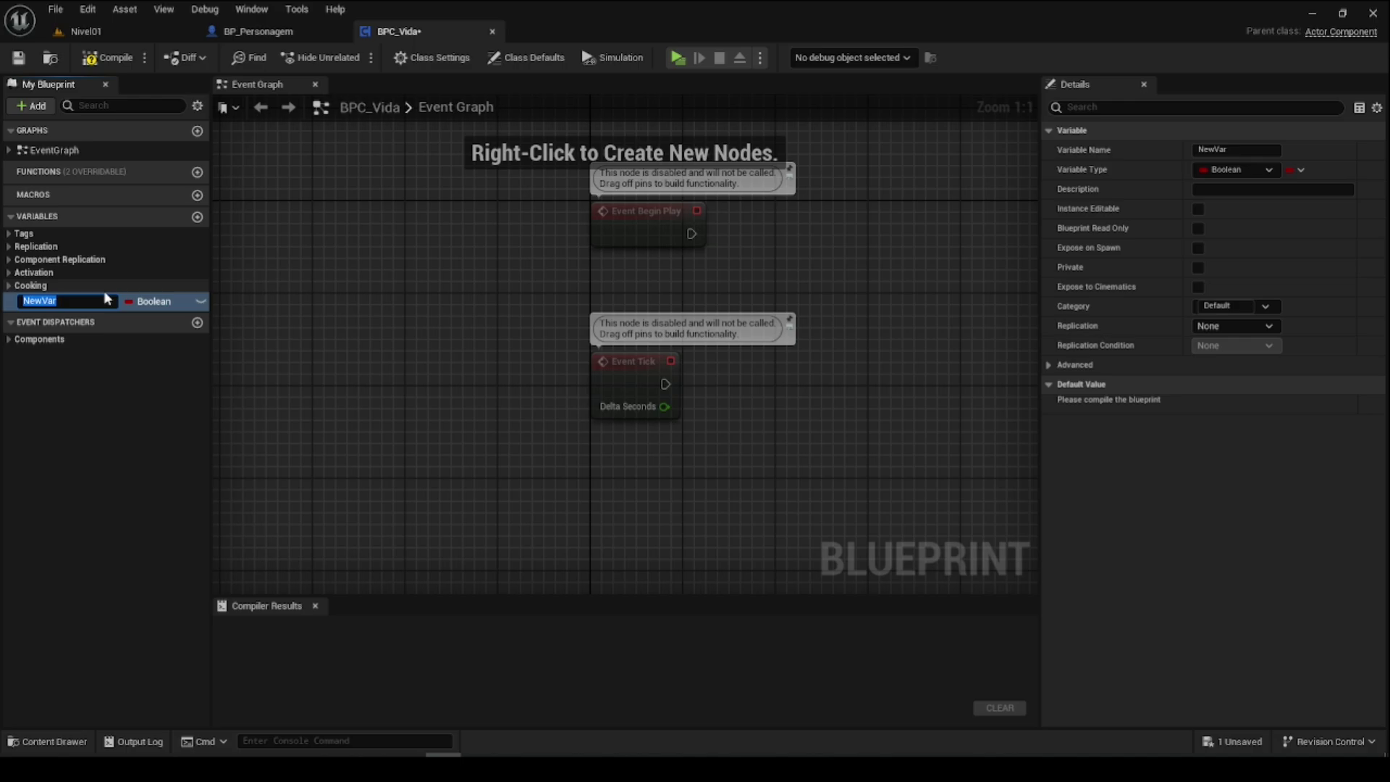
text(HPAc)
text(tual)
key(Return)
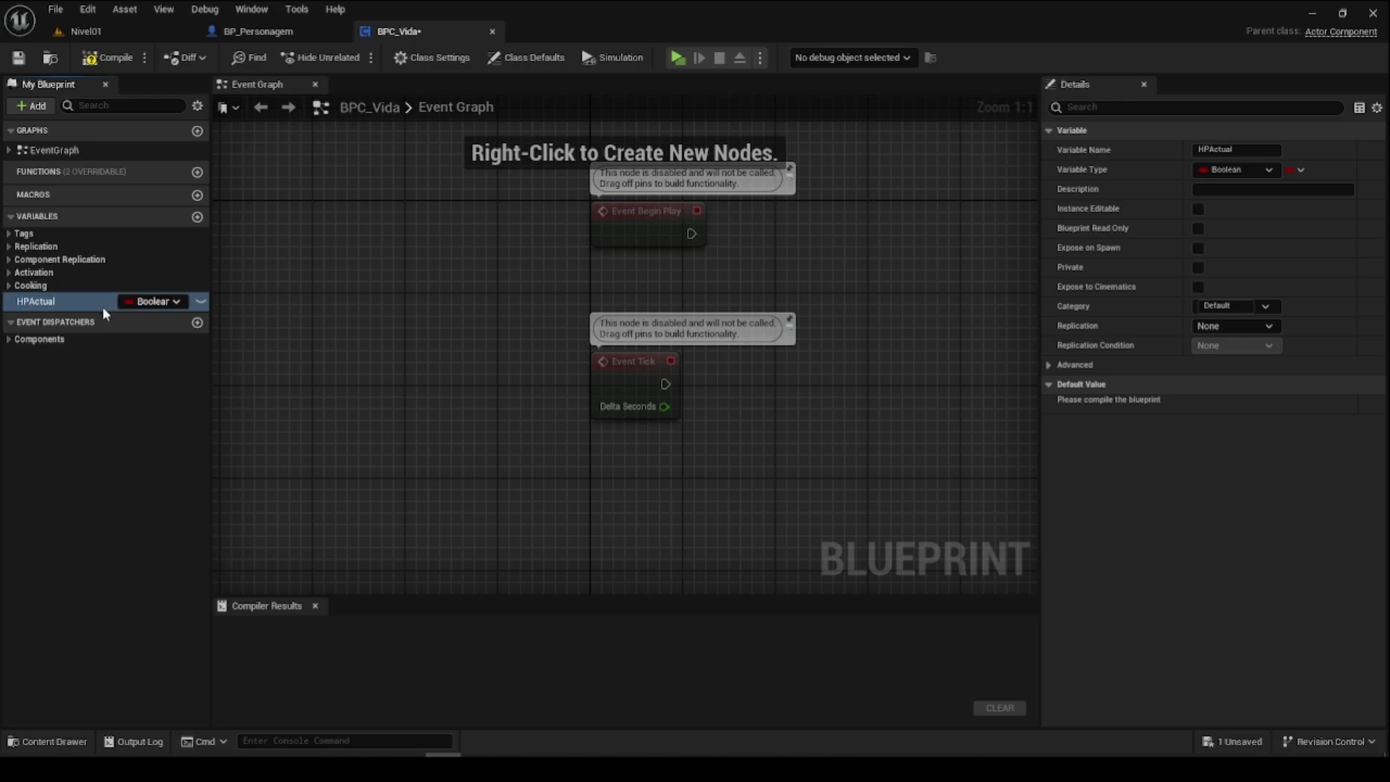
click(194, 302)
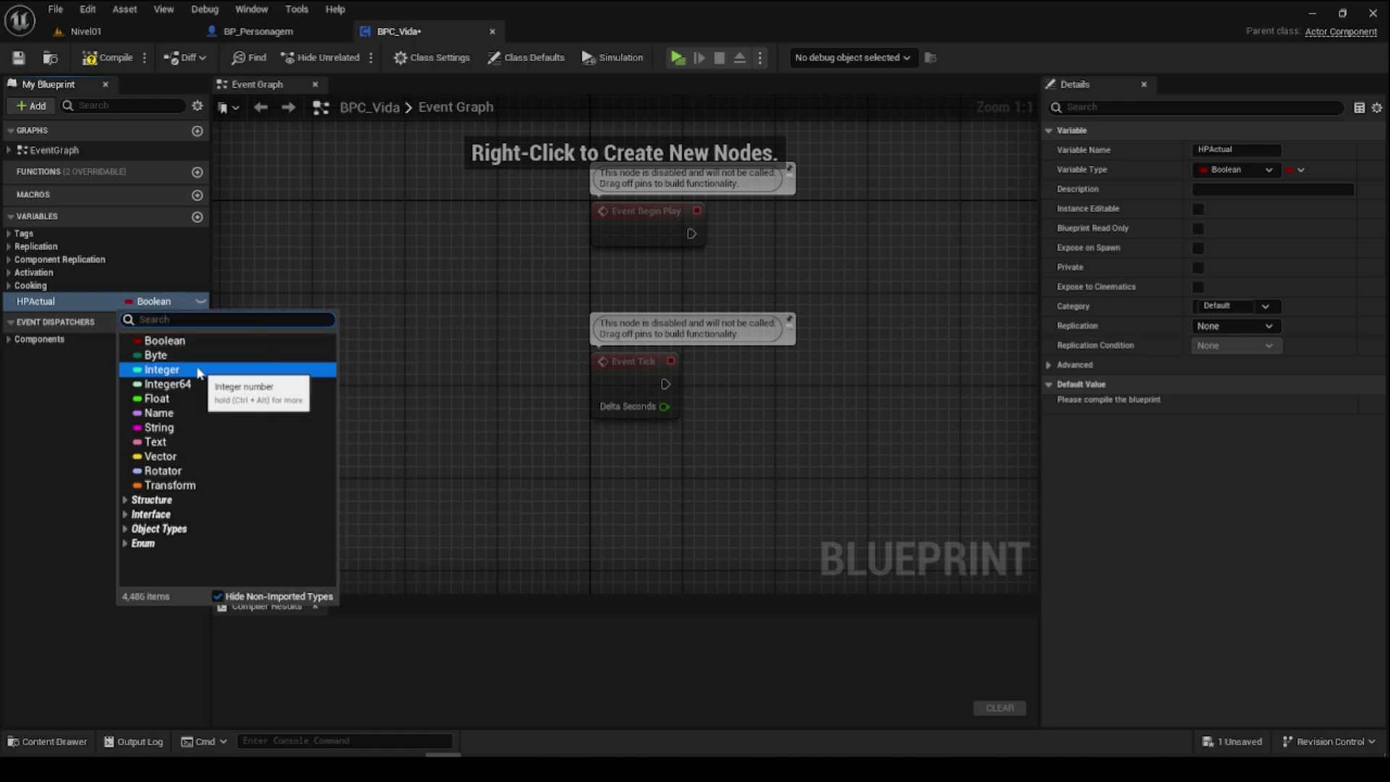
click(188, 398)
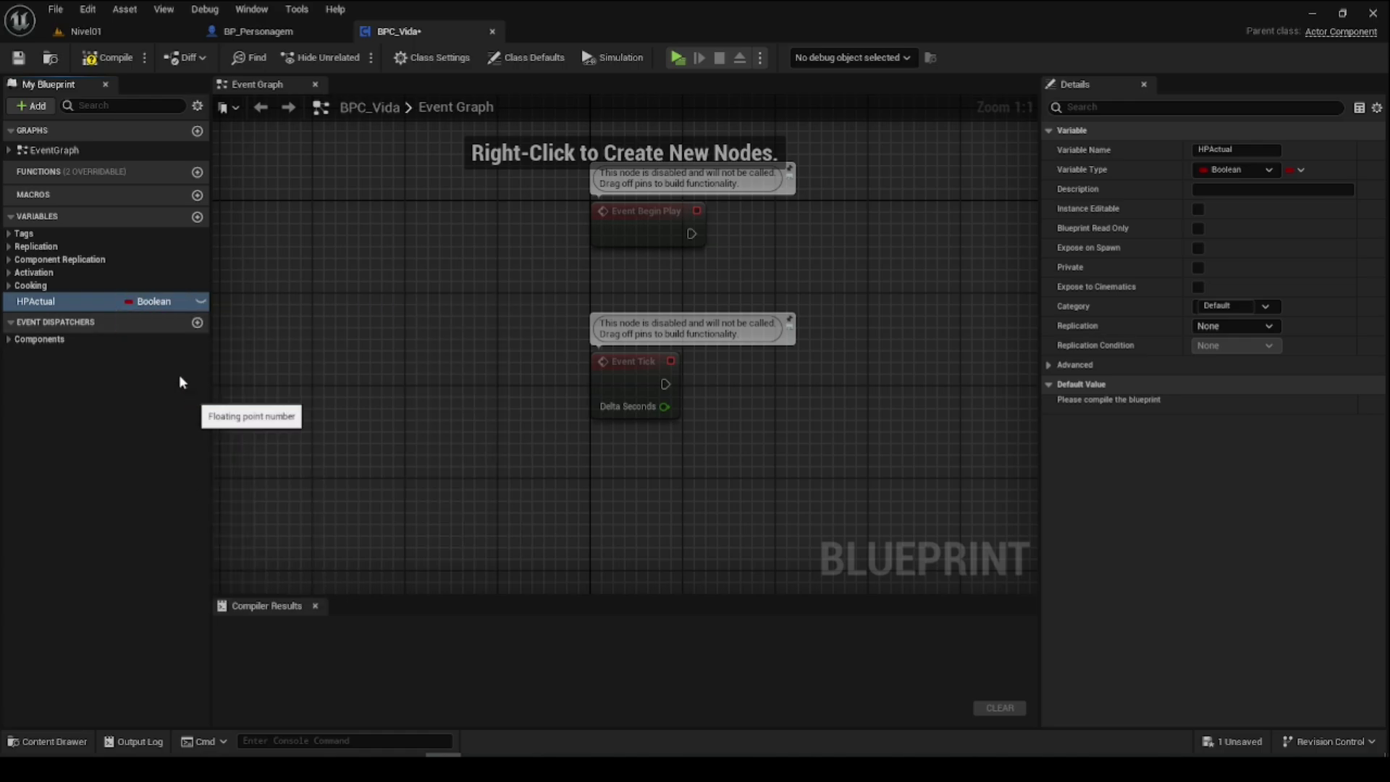
Step: Add two more variables, HPMAx and HPMin
click(197, 216)
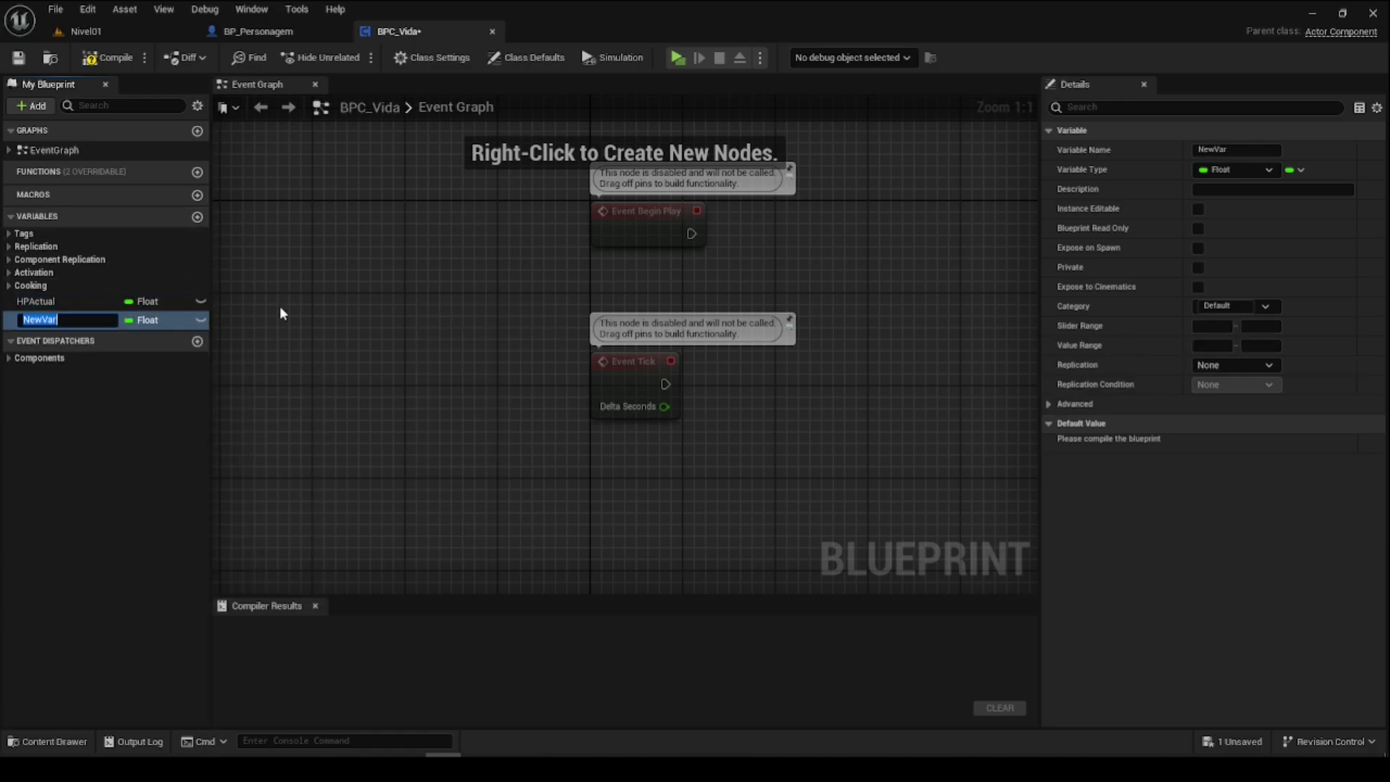
text(HPMAx)
key(Return)
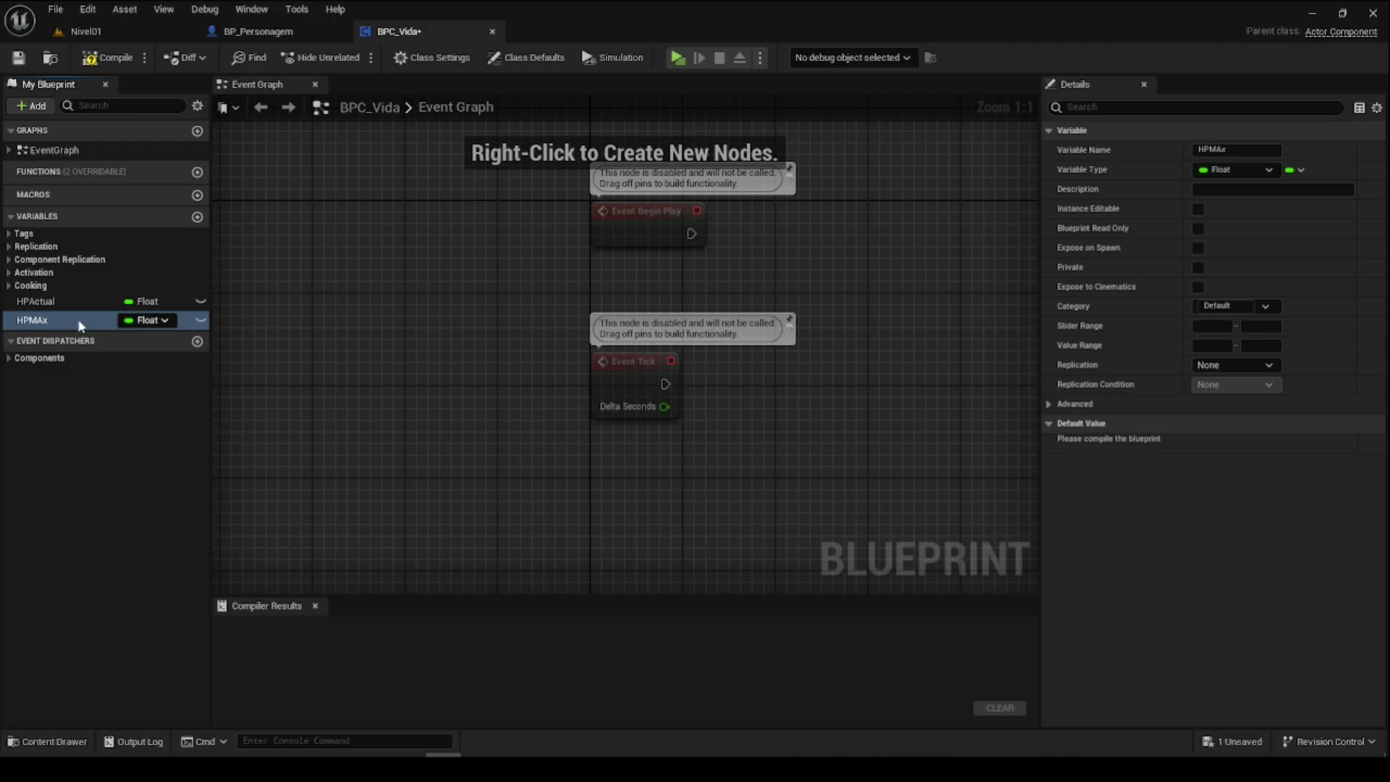
click(197, 217)
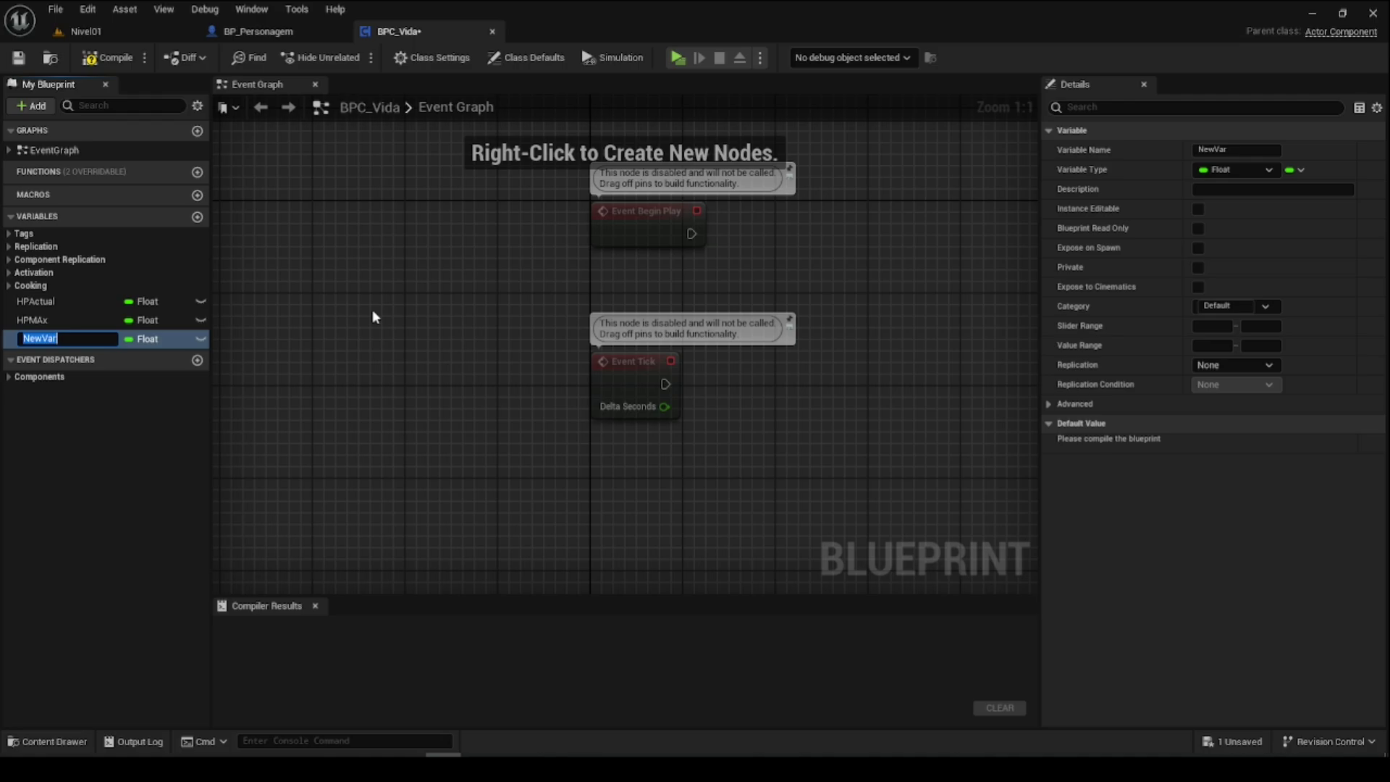
text(HPMin)
key(Return)
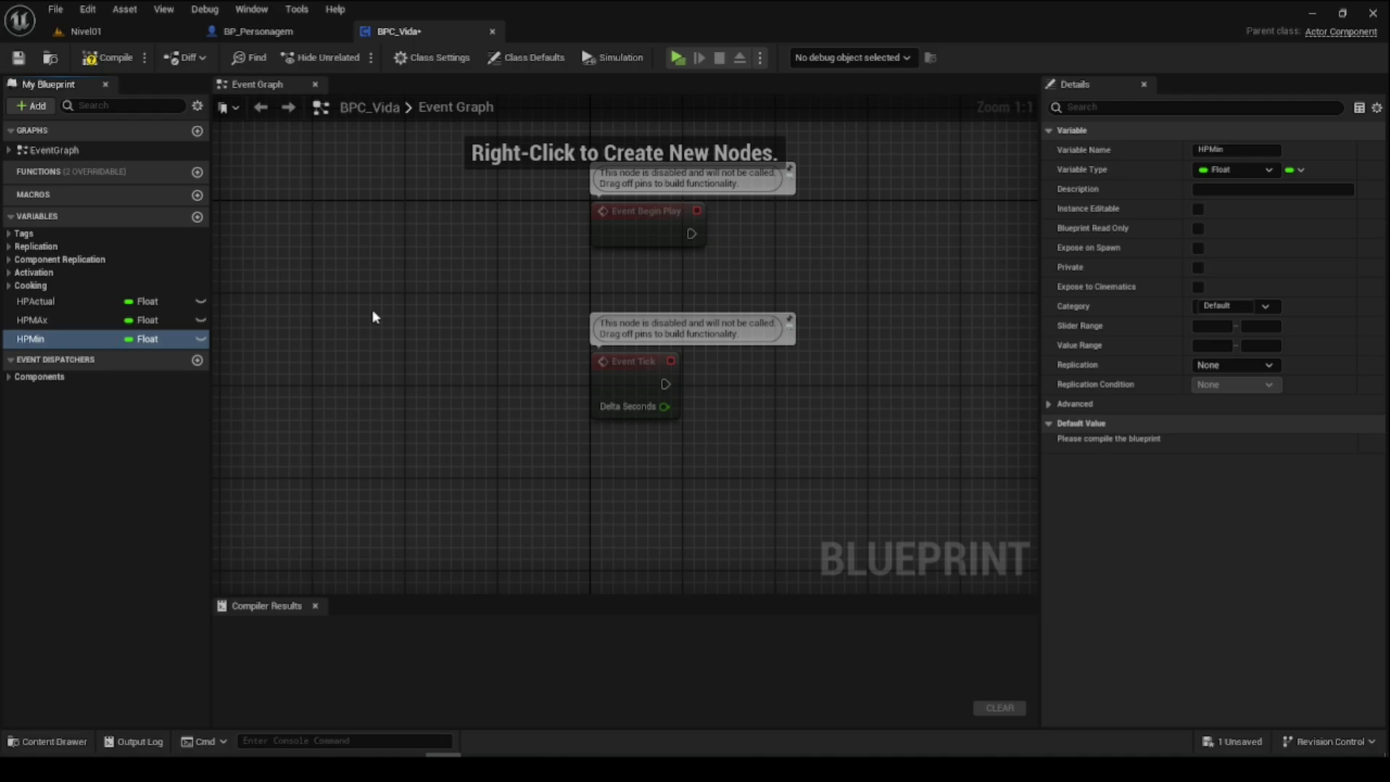
Step: Correct the misspelled variable name HPMAx to HPMax
double_click(45, 320)
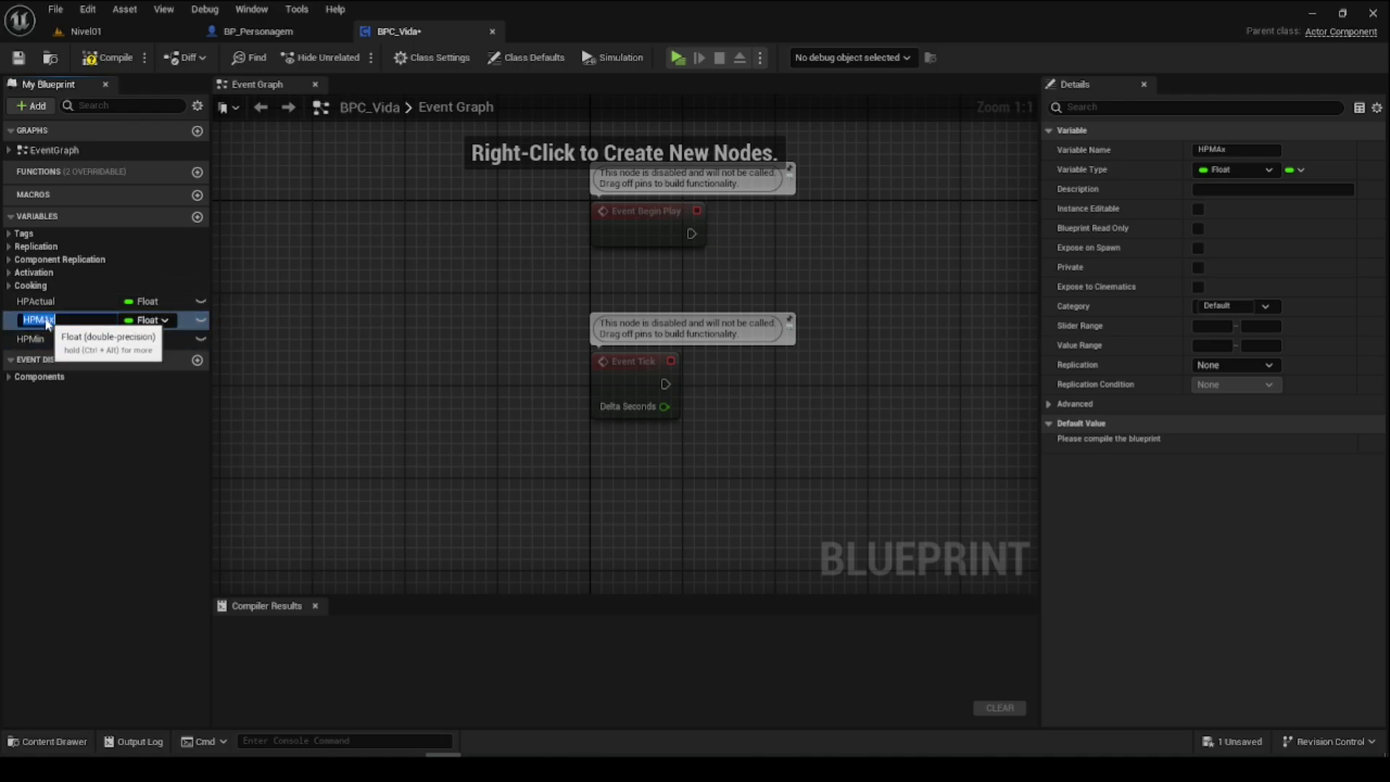
click(45, 321)
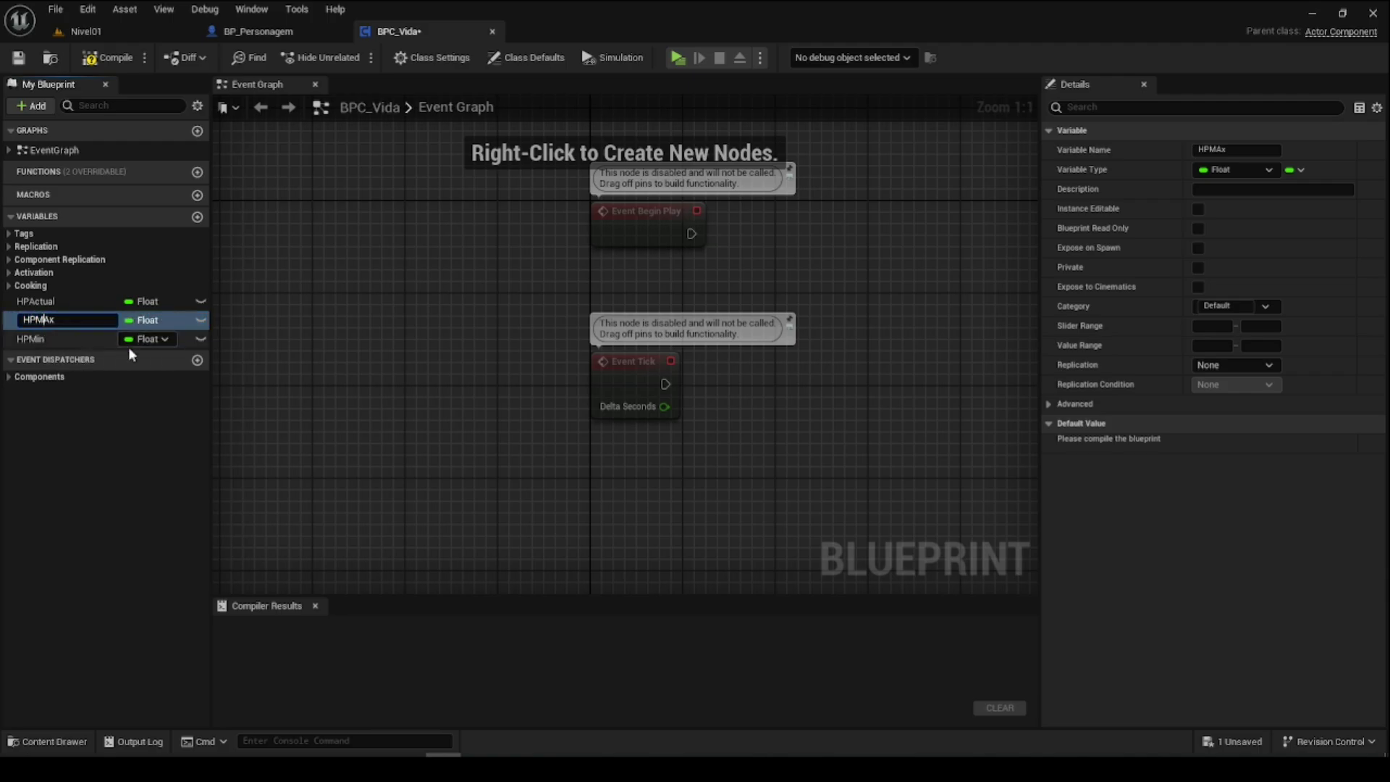
key(Delete)
text(a)
key(Return)
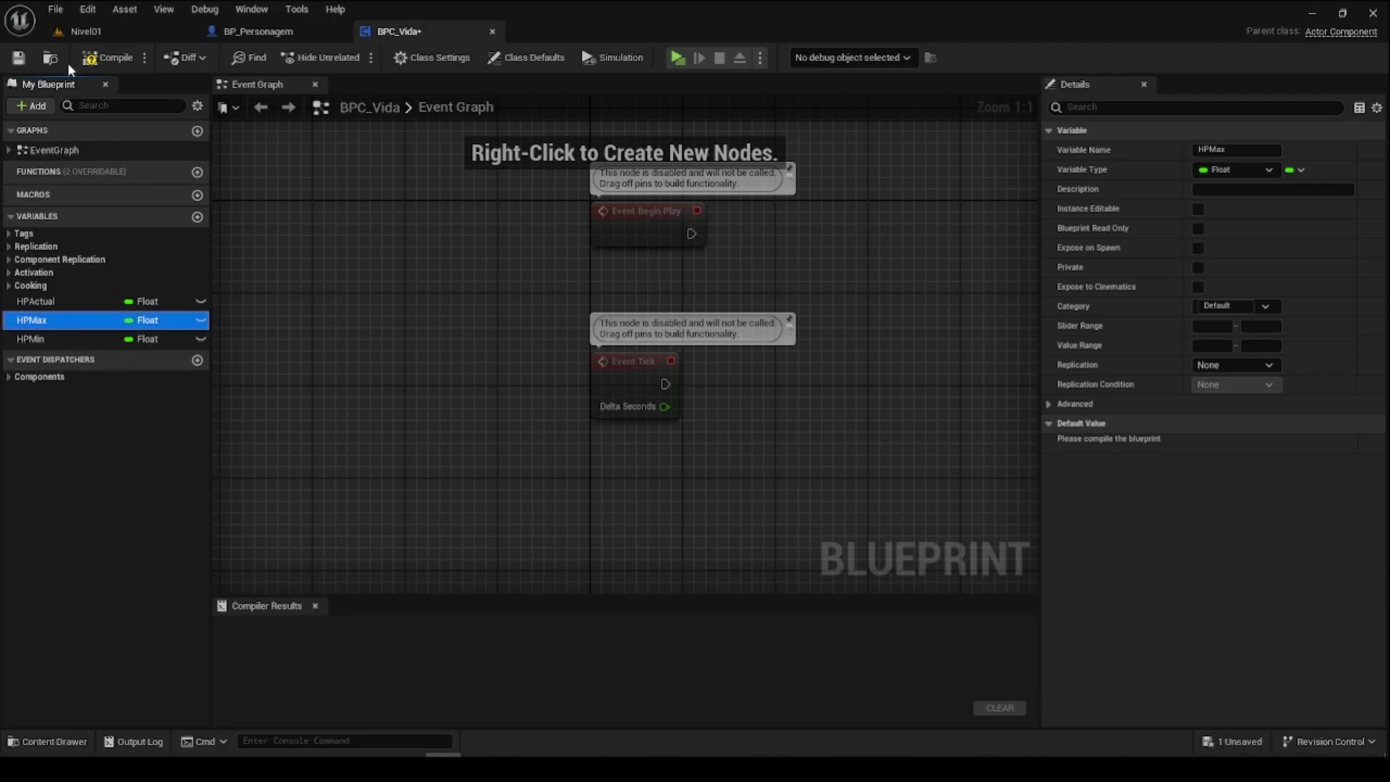
Step: Compile BPC_Vida and delete the two leftover event nodes
click(105, 57)
key(ctrl+a)
key(Delete)
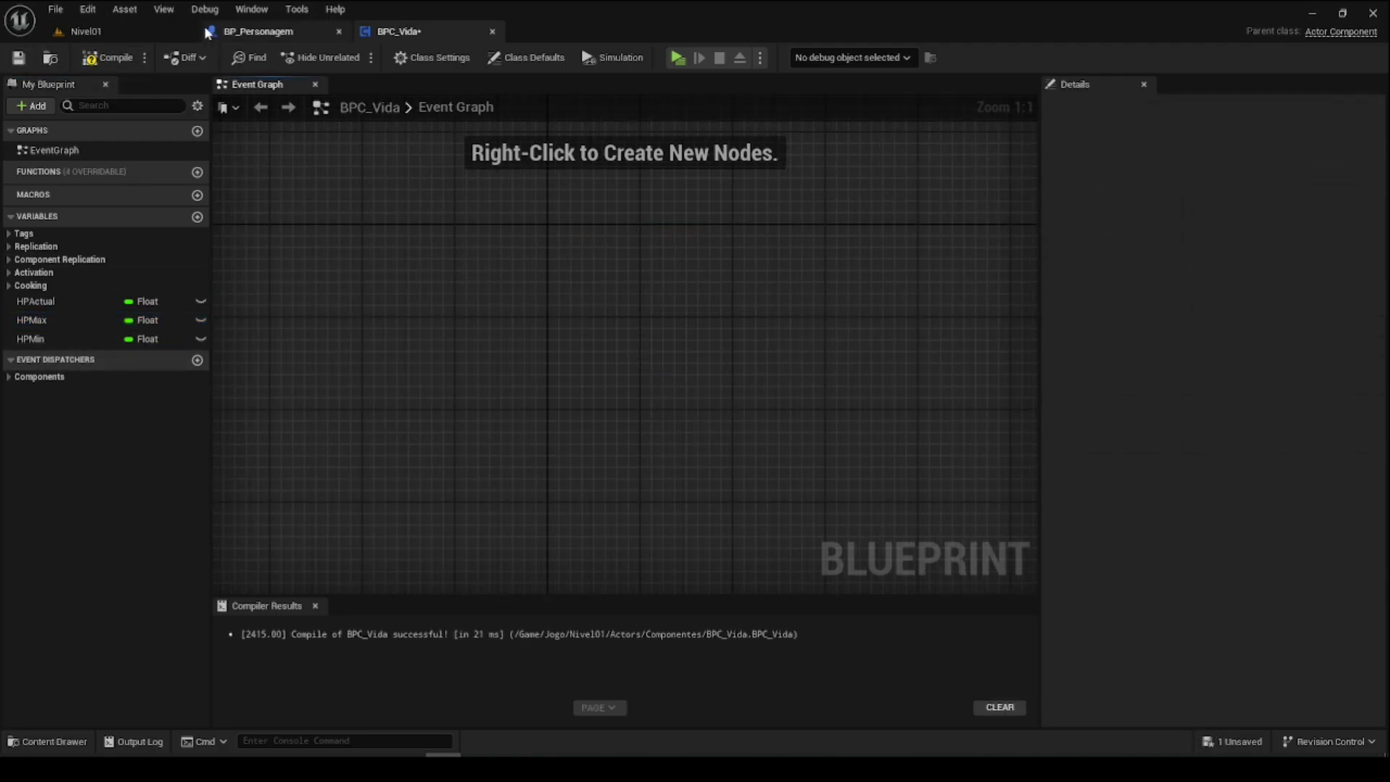
Step: Compile and save BPC_Vida, then set HPMax's default value to 100
click(105, 57)
click(18, 57)
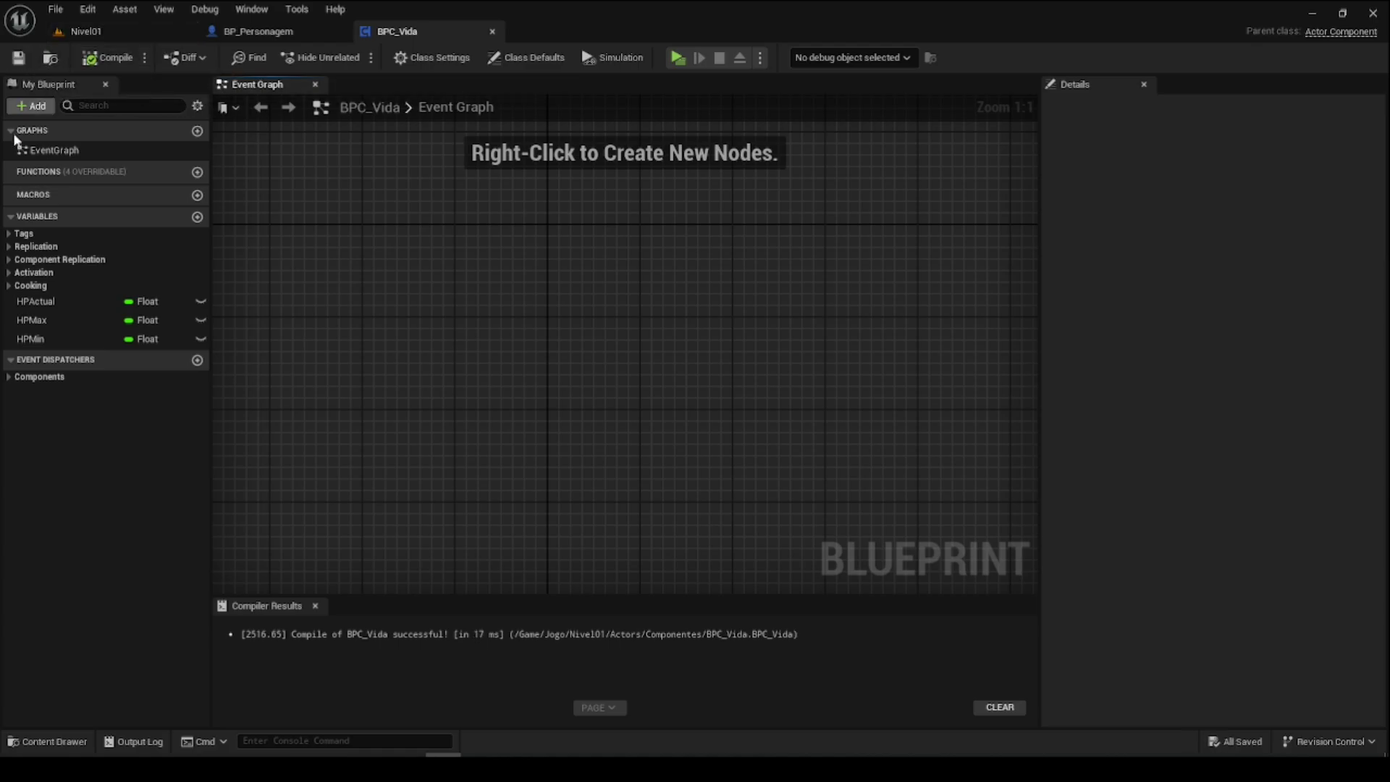
click(57, 333)
click(68, 323)
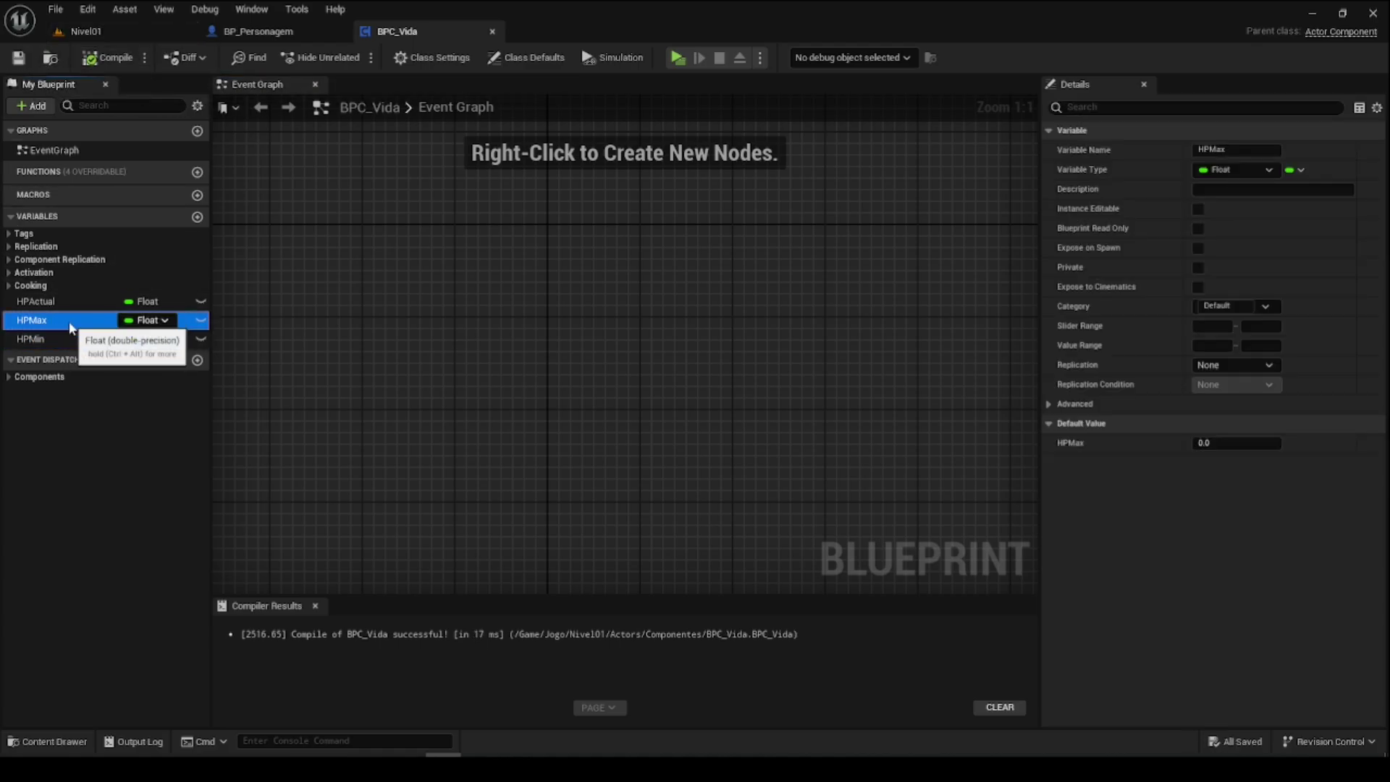
click(1223, 443)
text(100)
key(Return)
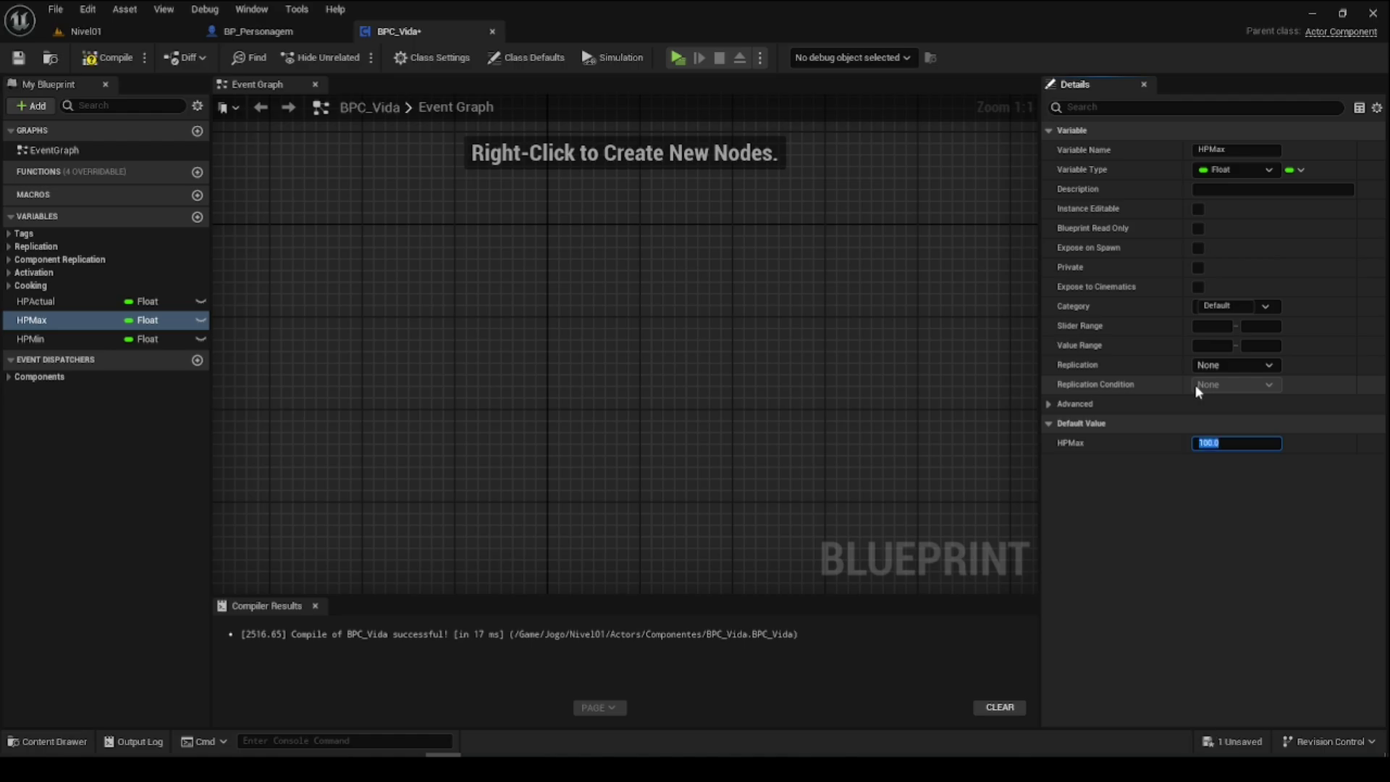
Step: Set HPActual's default value to 50, then compile and save the blueprint
click(55, 300)
click(1238, 443)
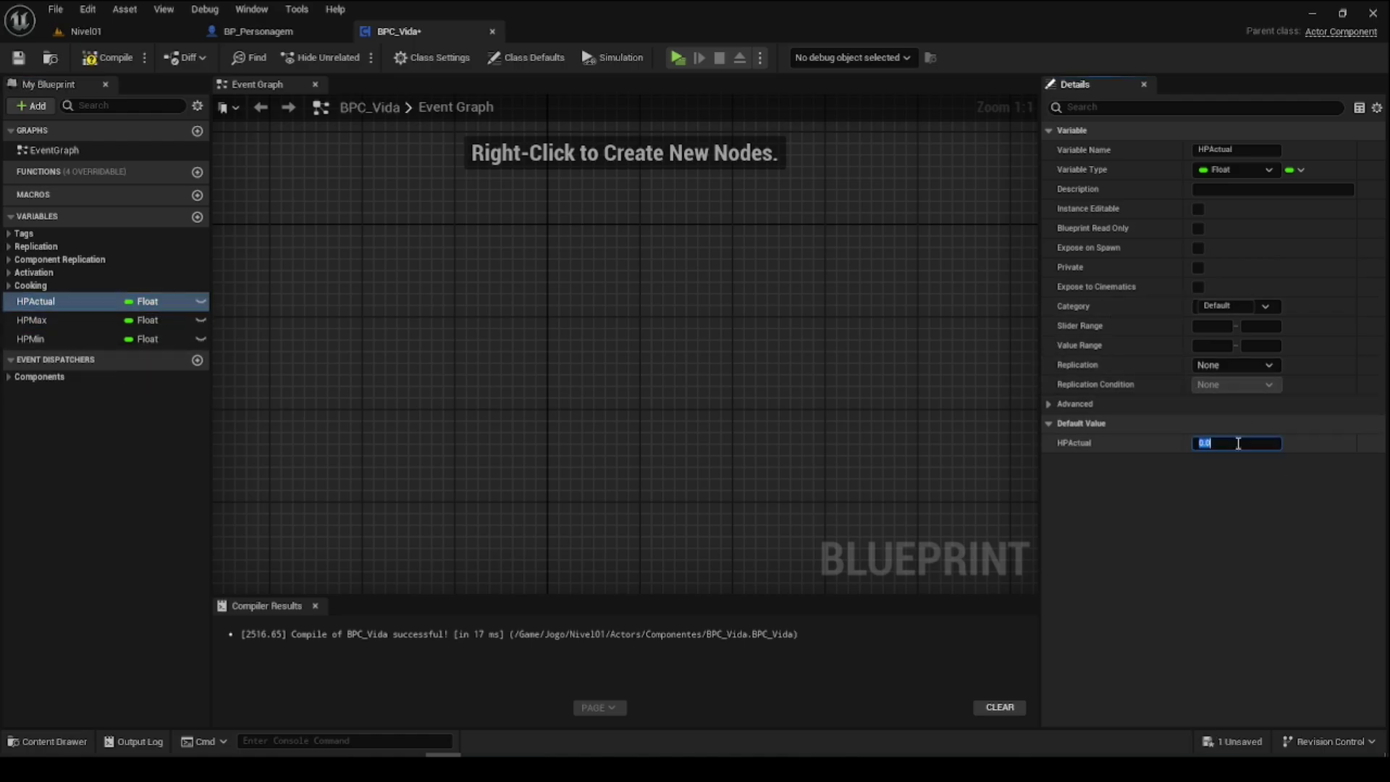
text(50)
click(640, 321)
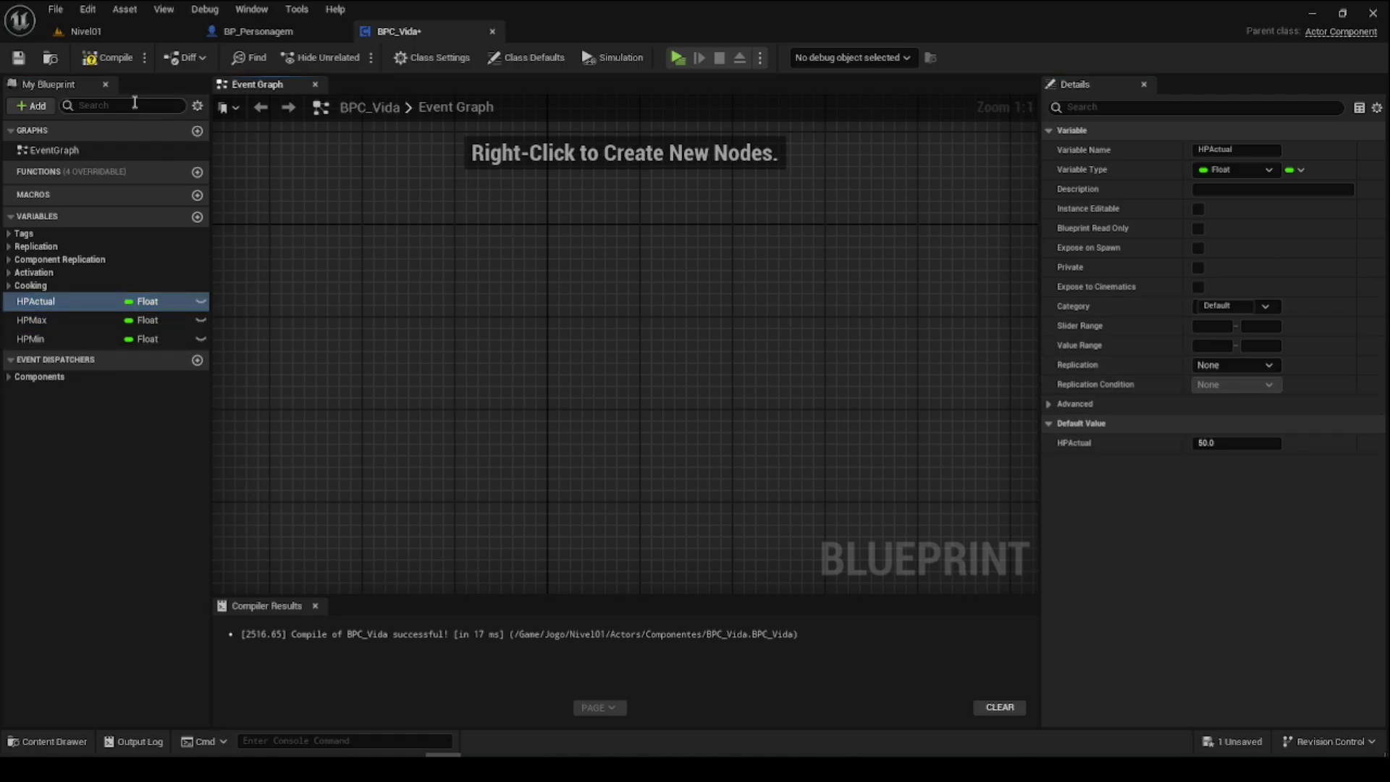
click(102, 58)
click(19, 57)
Step: Create a new function named F_PerdaHP and select its entry node
click(196, 171)
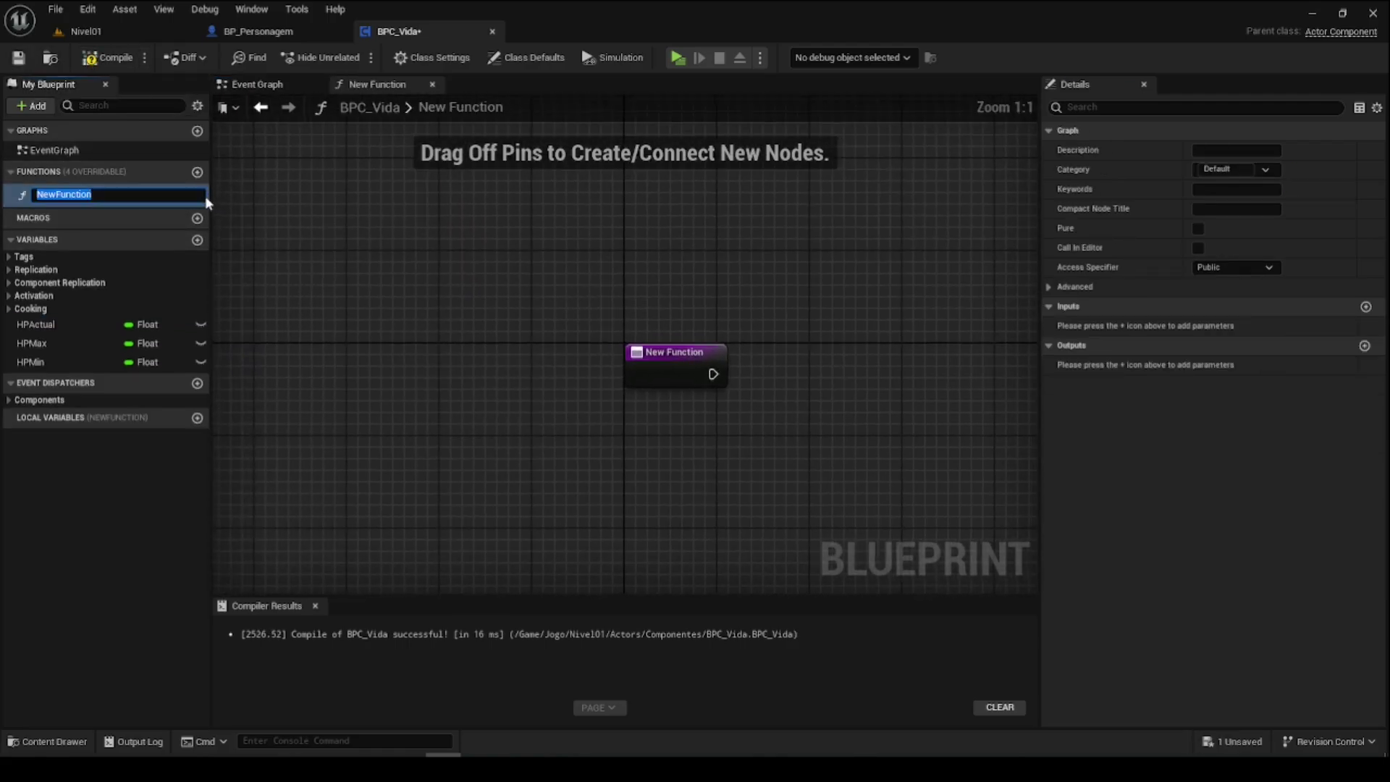
text(F_)
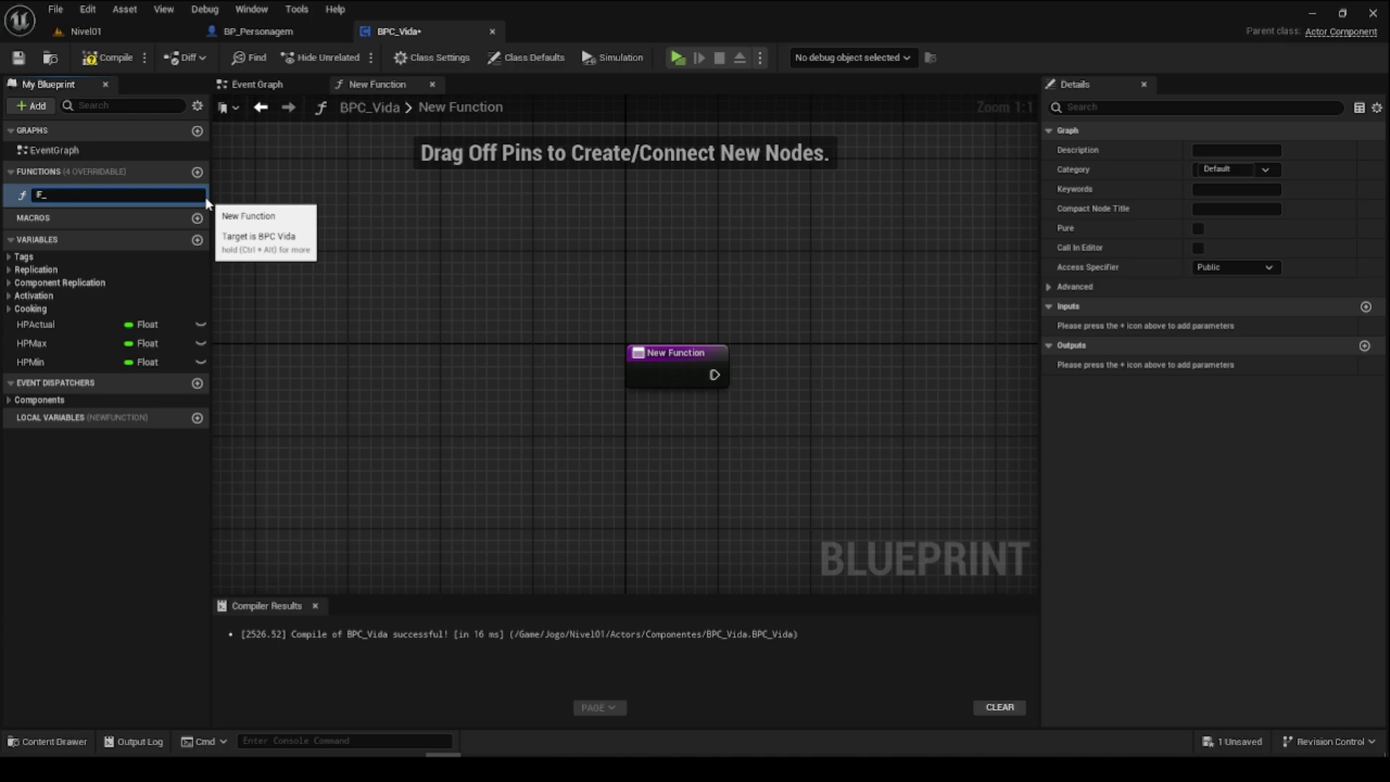
text(P)
text(erdaHP)
key(Return)
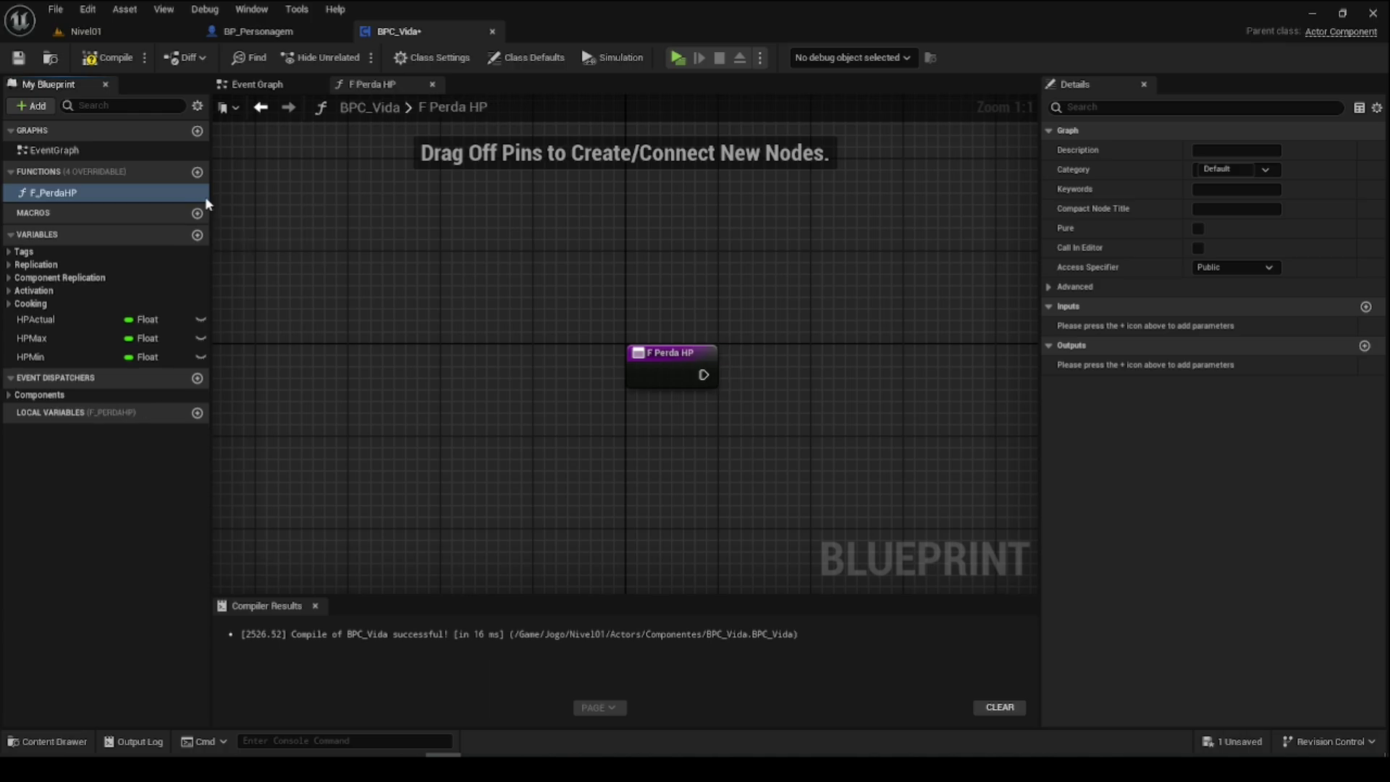
right_drag(498, 262, 389, 239)
click(557, 335)
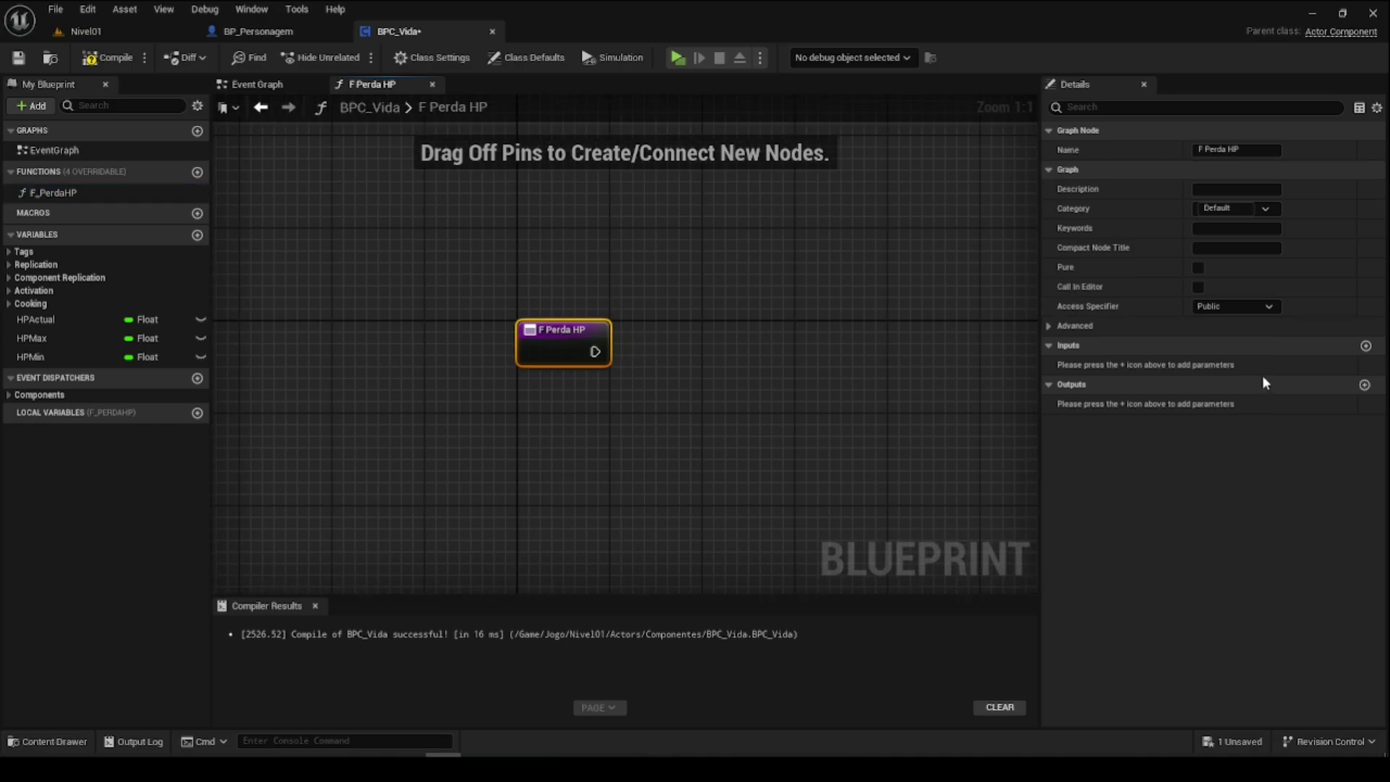
Step: Give F_PerdaHP a Float input named Quantidade, compile, save, and drag HPActual into the graph
click(1365, 346)
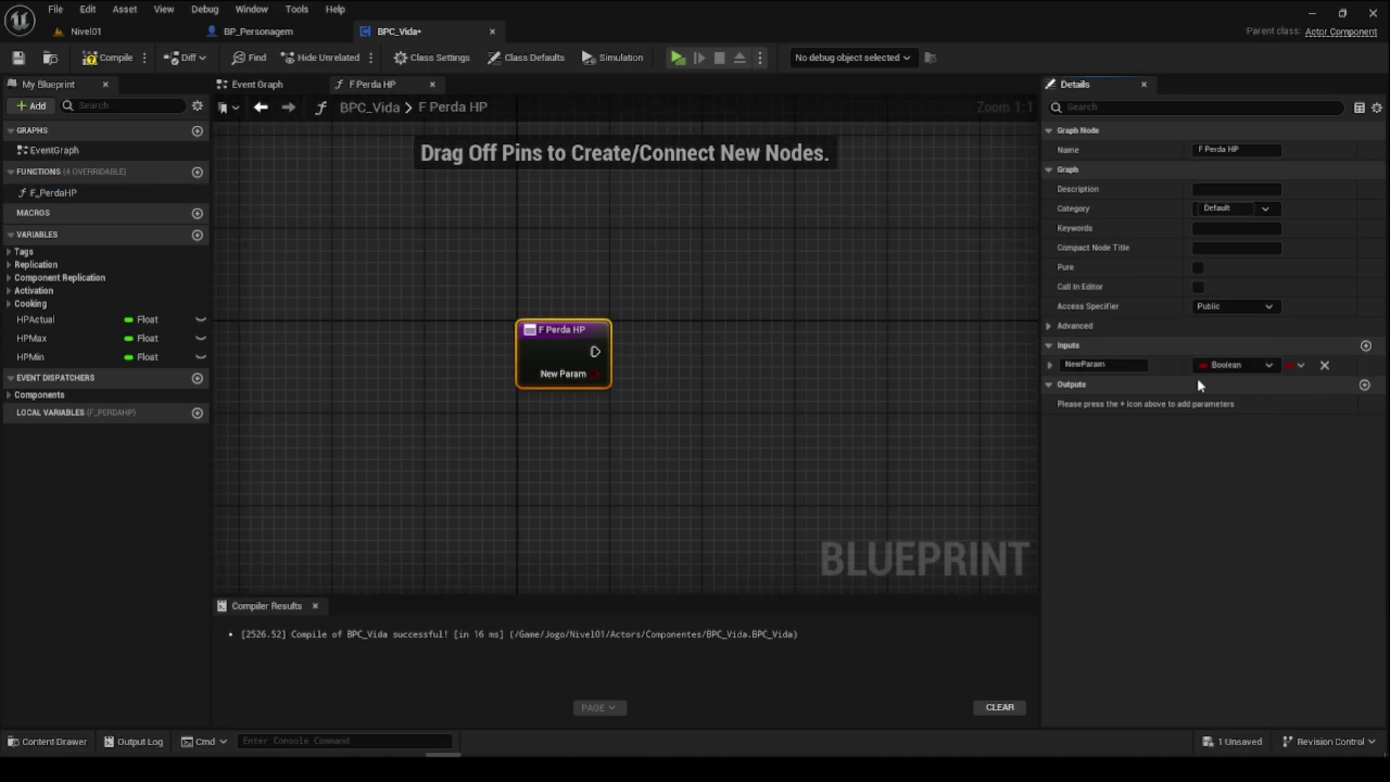
click(1115, 364)
text(D)
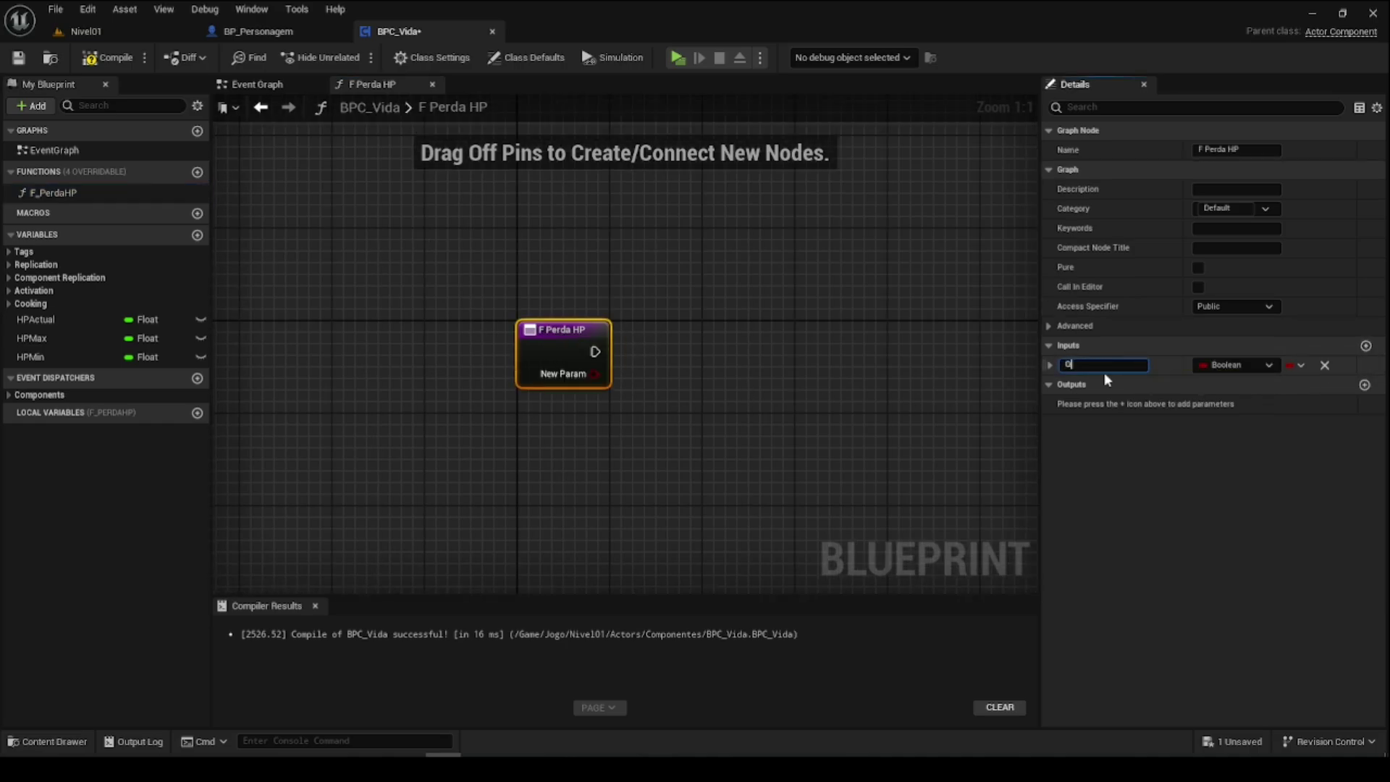
text(e)
key(Return)
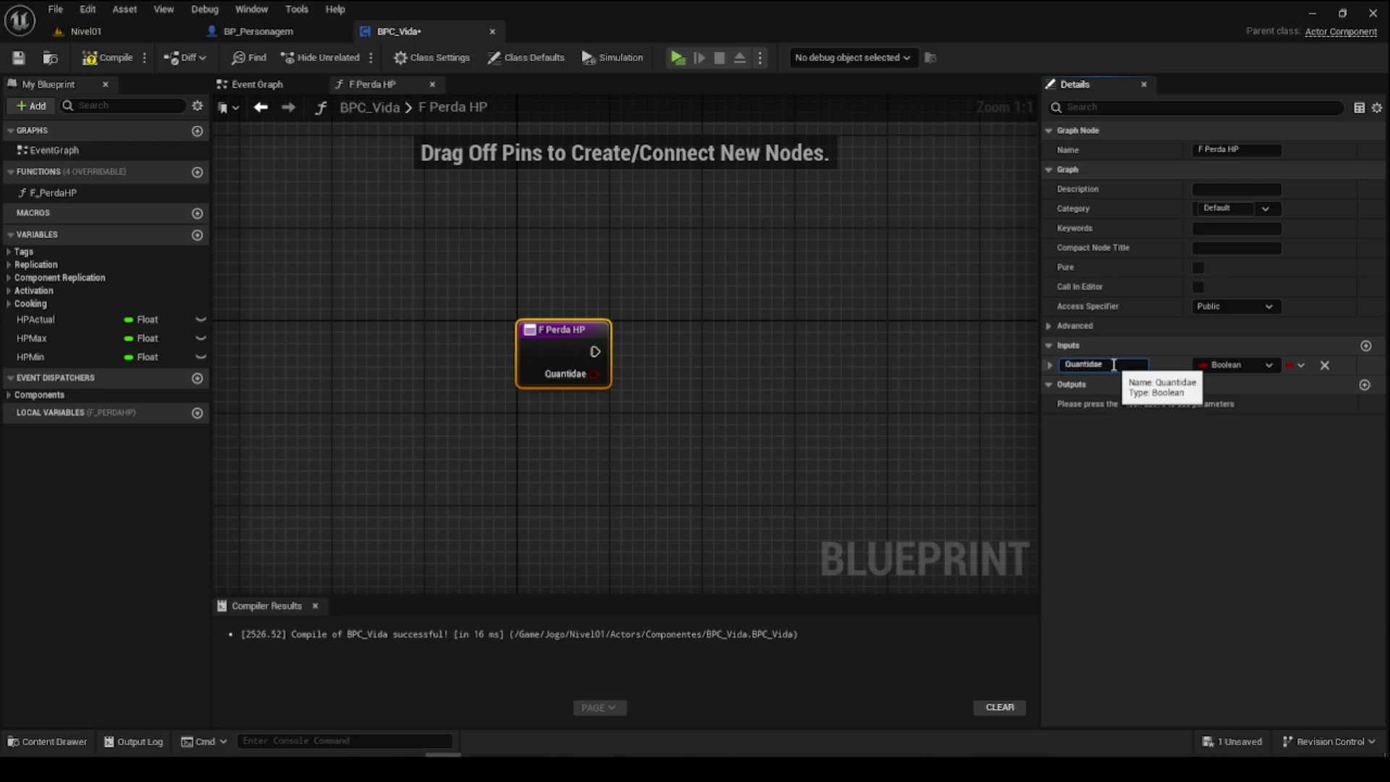
text(d)
key(Return)
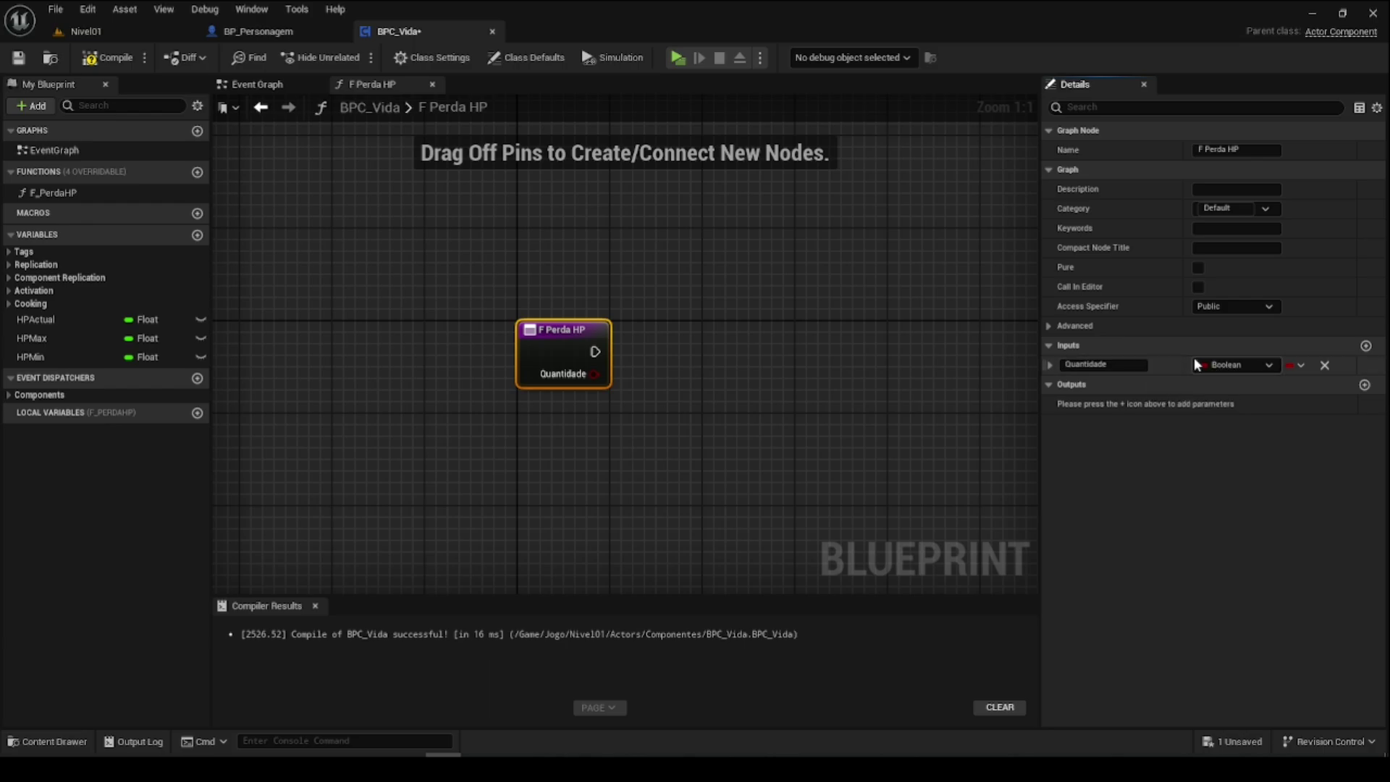
click(1231, 365)
click(1205, 462)
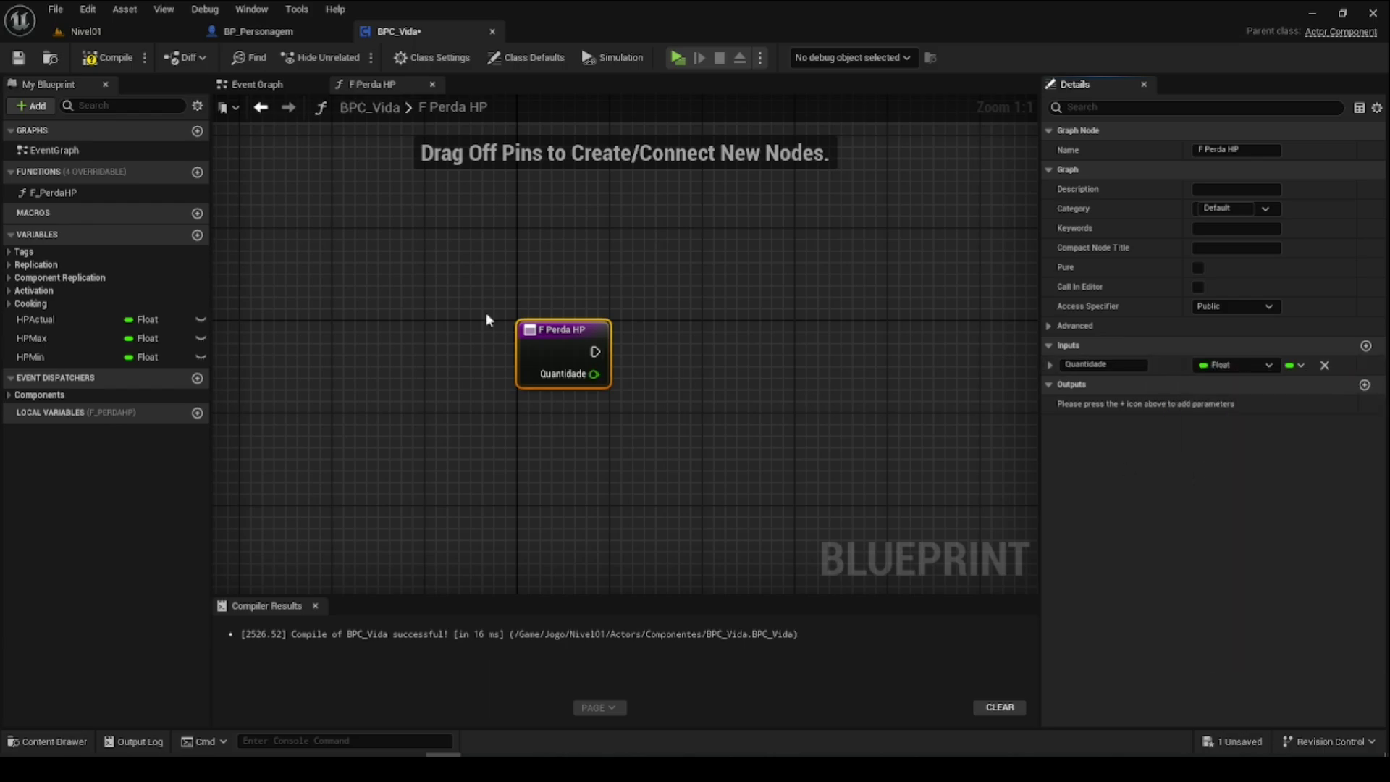
click(112, 58)
click(18, 58)
right_drag(770, 410, 688, 354)
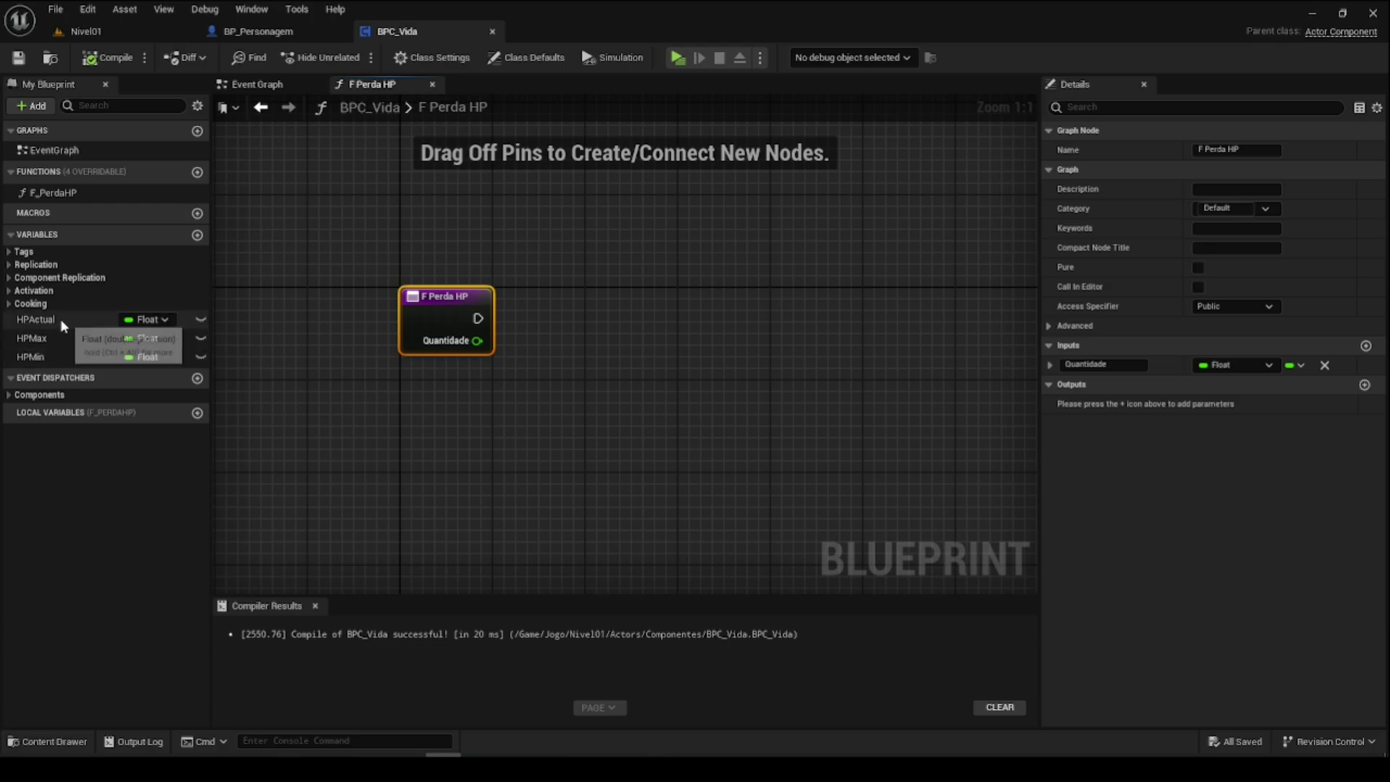
mouse_move(59, 318)
mouse_down()
mouse_move(568, 295)
mouse_move(733, 320)
mouse_up()
Step: Place a Set HPActual node and wire the function entry's execution into it
click(643, 352)
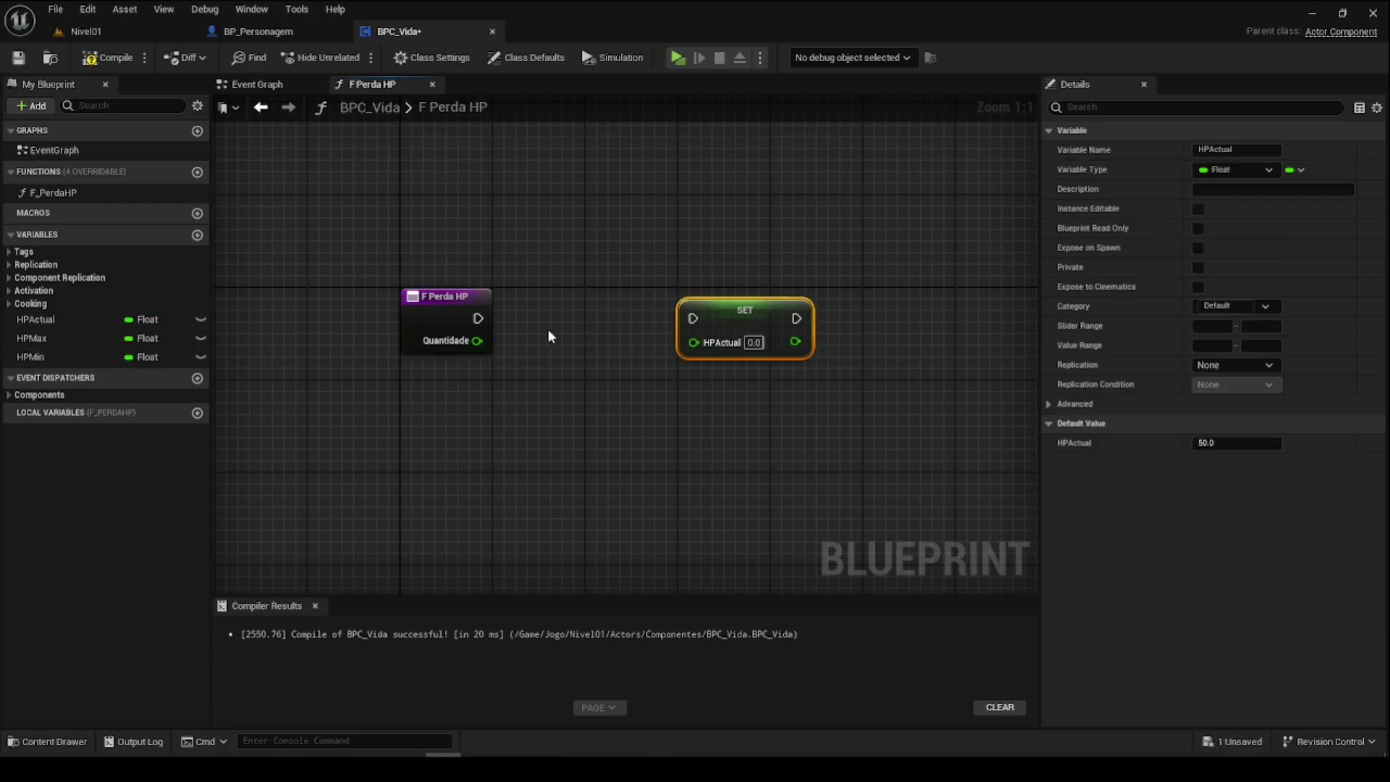
mouse_move(476, 318)
mouse_down()
mouse_move(931, 338)
mouse_move(929, 326)
mouse_up()
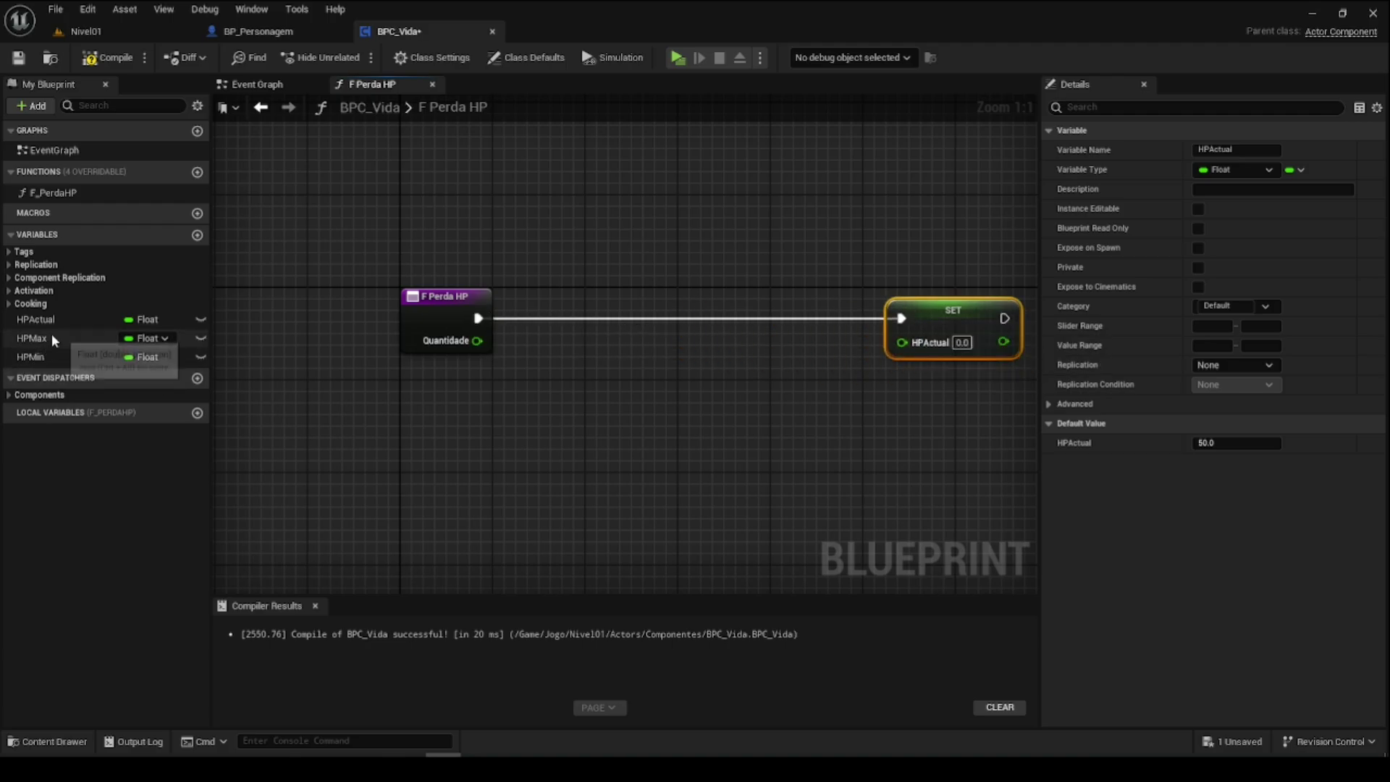
click(103, 323)
Step: Add an HPActual getter feeding a Subtract node, with Quantidade into its second input
mouse_move(106, 332)
mouse_down()
mouse_move(455, 374)
mouse_move(523, 349)
mouse_move(637, 380)
mouse_up()
click(519, 397)
key(Escape)
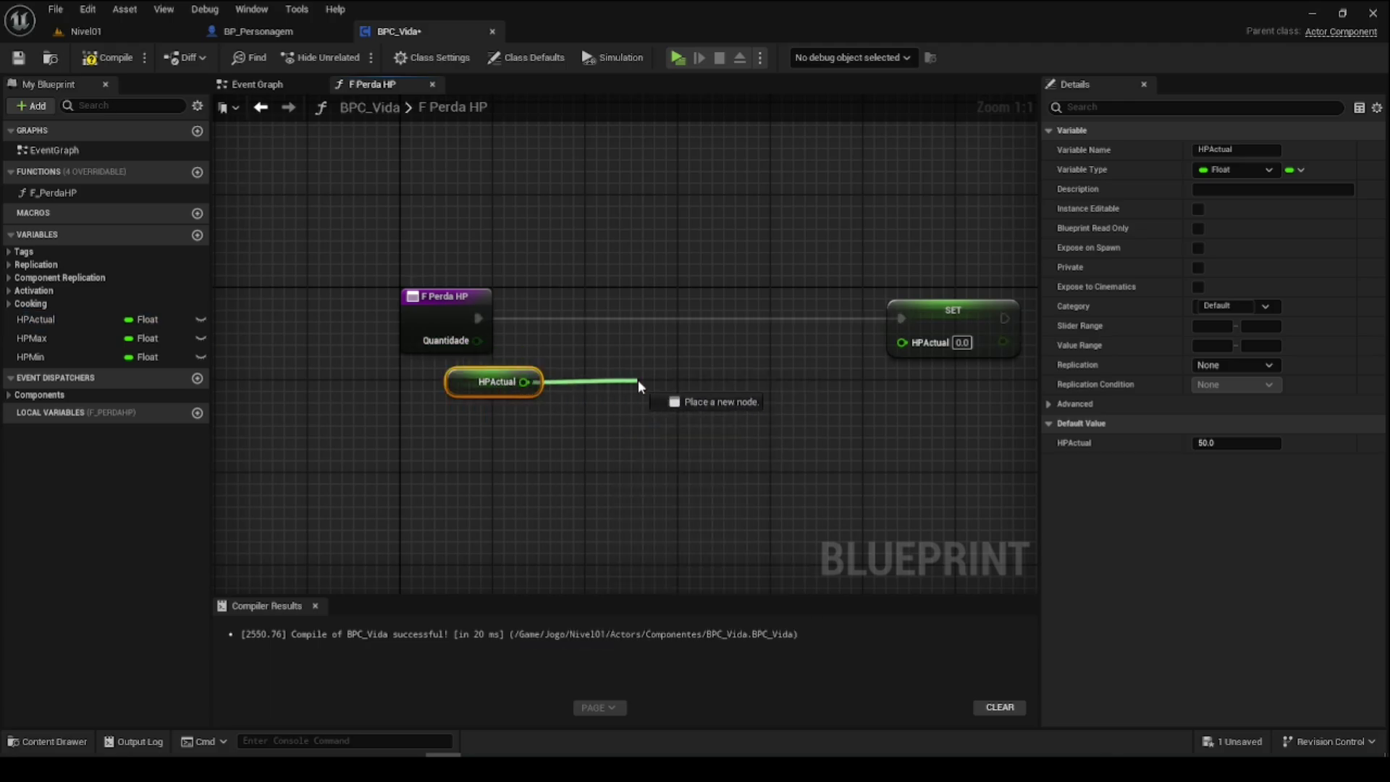
text(subtract)
key(Return)
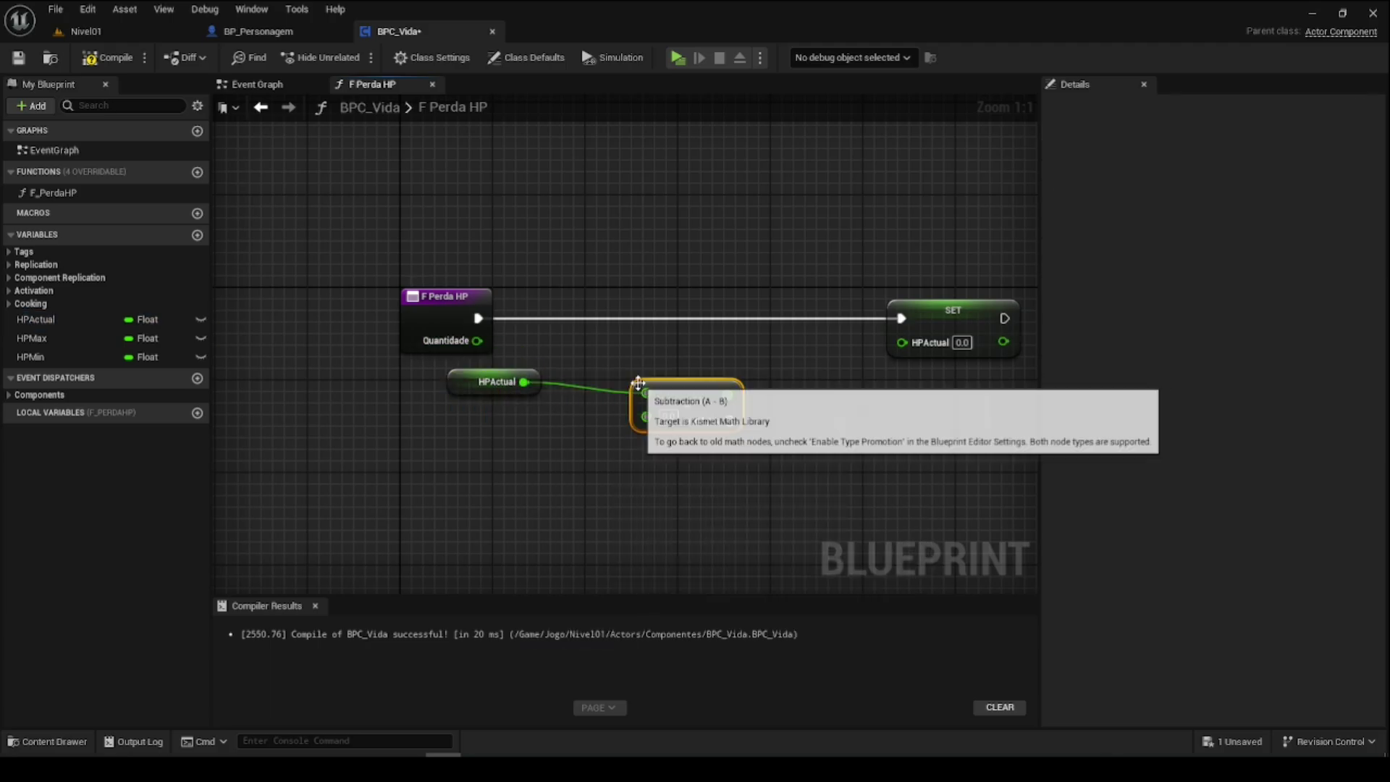
drag(492, 382, 562, 347)
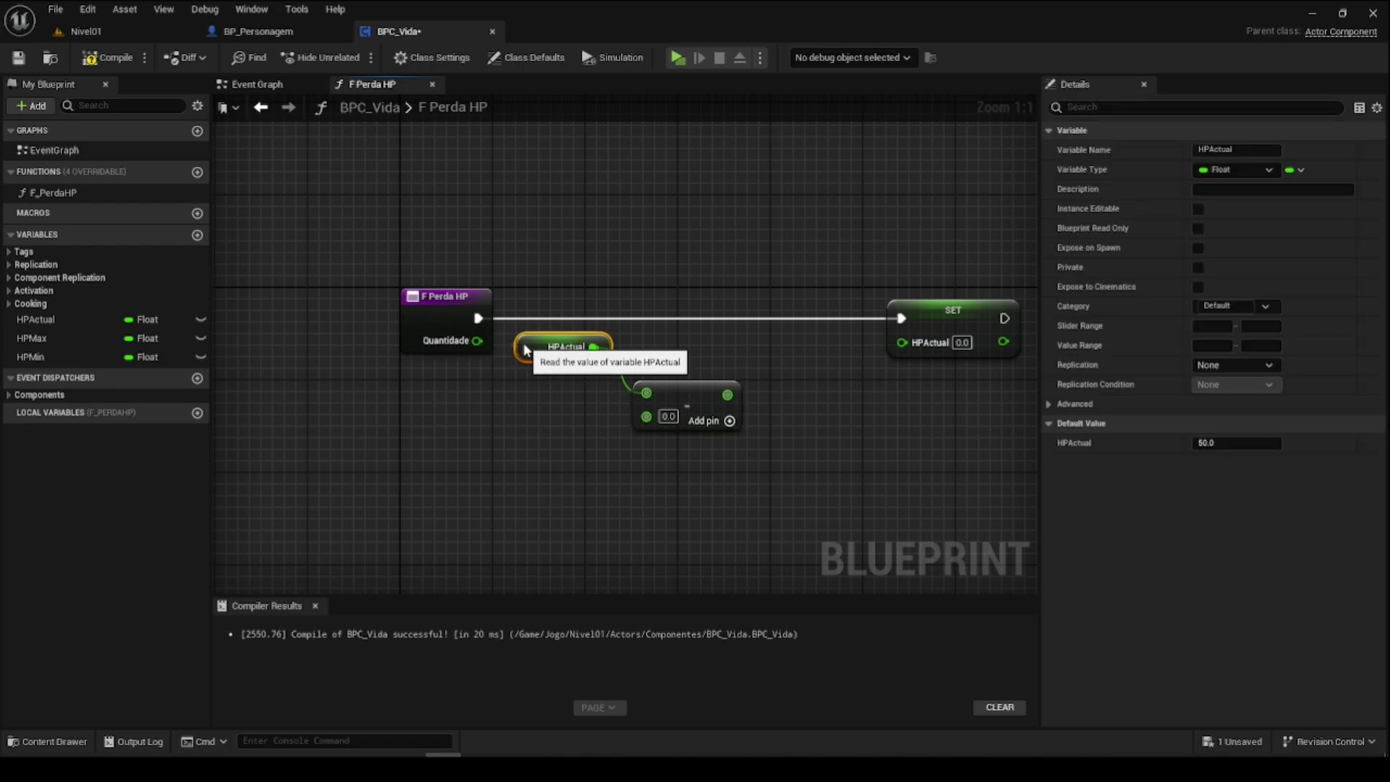
drag(478, 343, 647, 416)
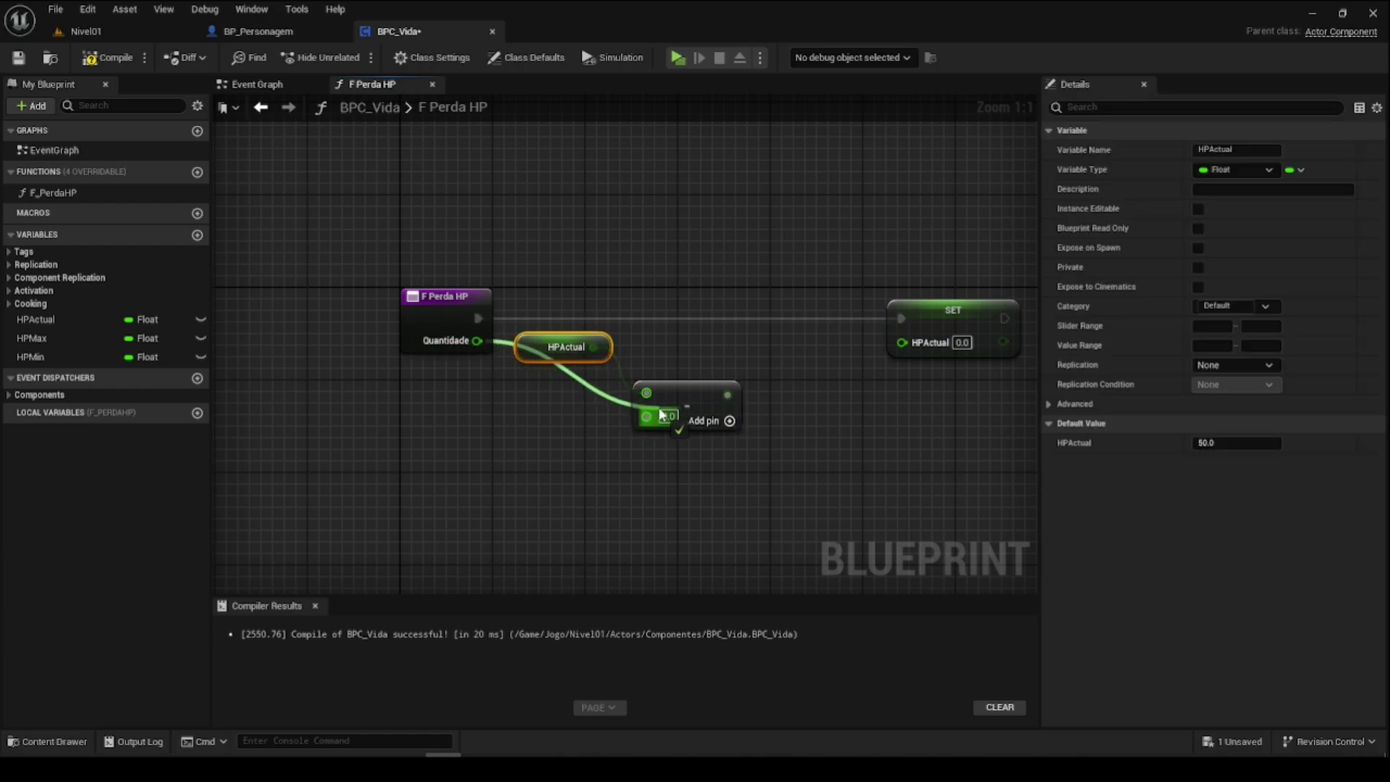
Step: Add a reroute point on the Quantidade wire and tidy the node layout
double_click(569, 388)
drag(572, 384, 550, 422)
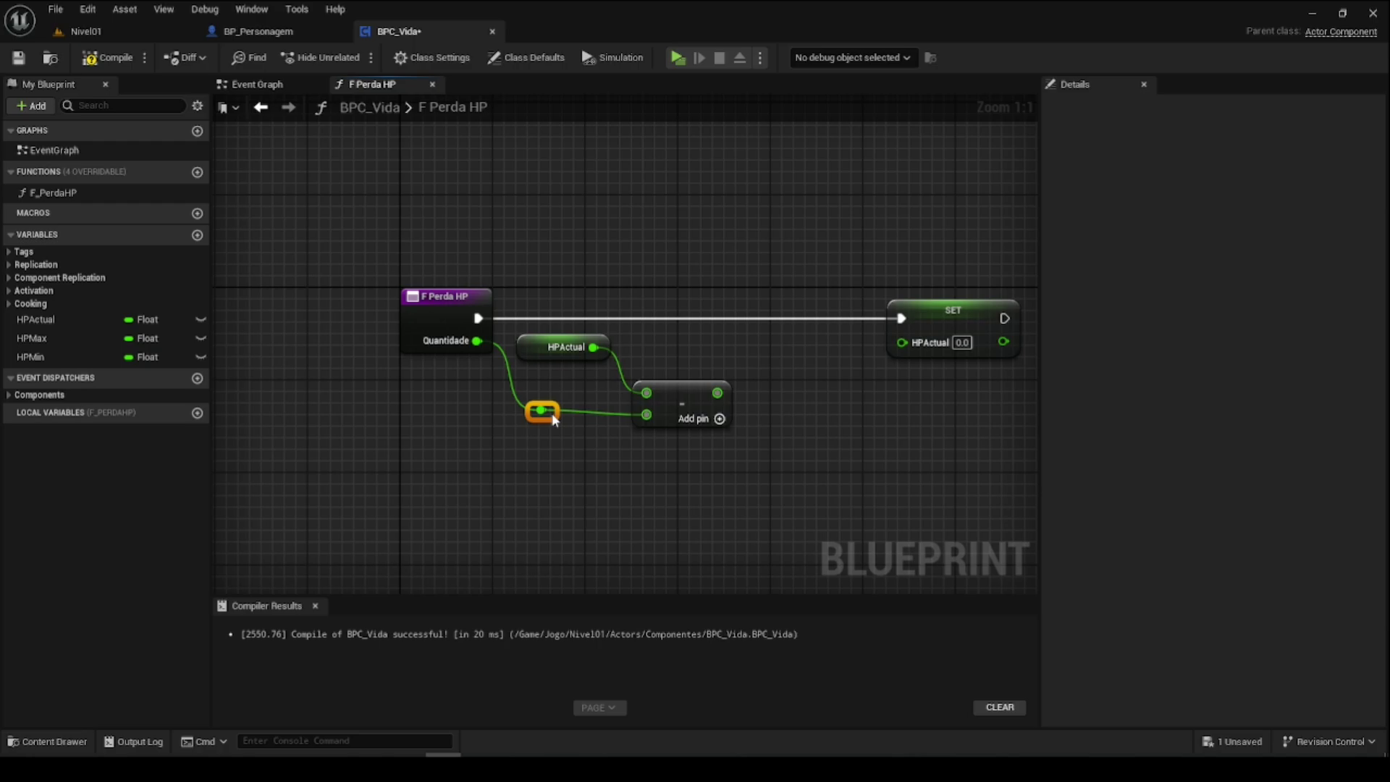
drag(684, 404, 684, 411)
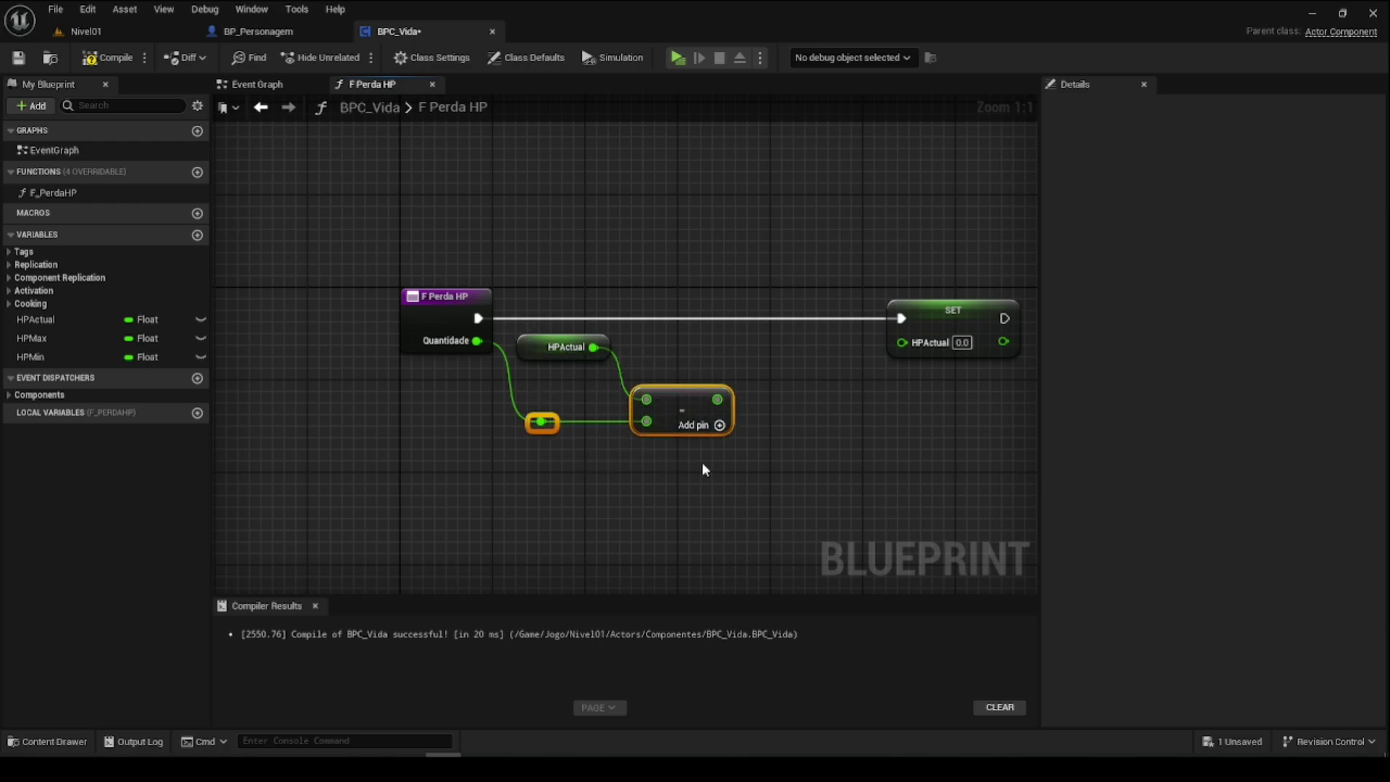
drag(565, 347, 565, 383)
click(533, 412)
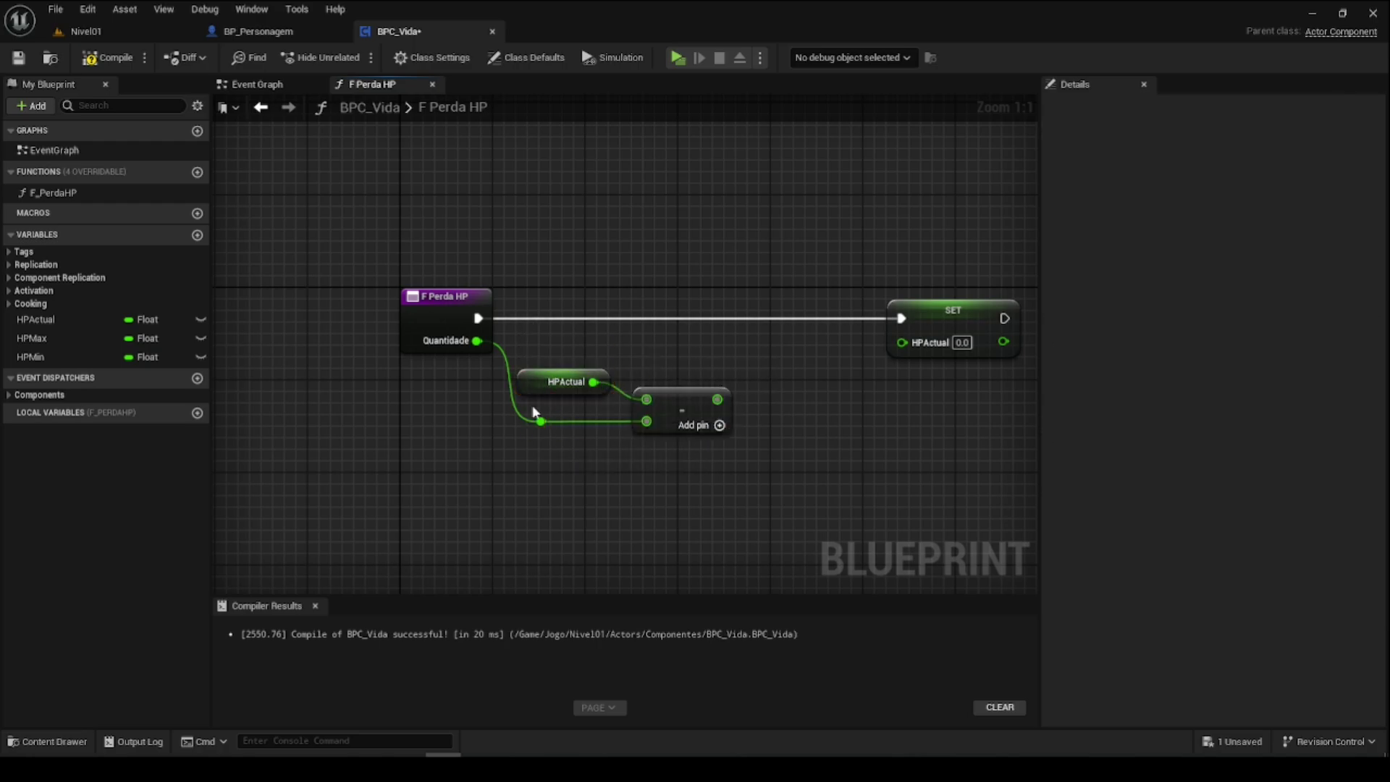
right_drag(669, 415, 511, 451)
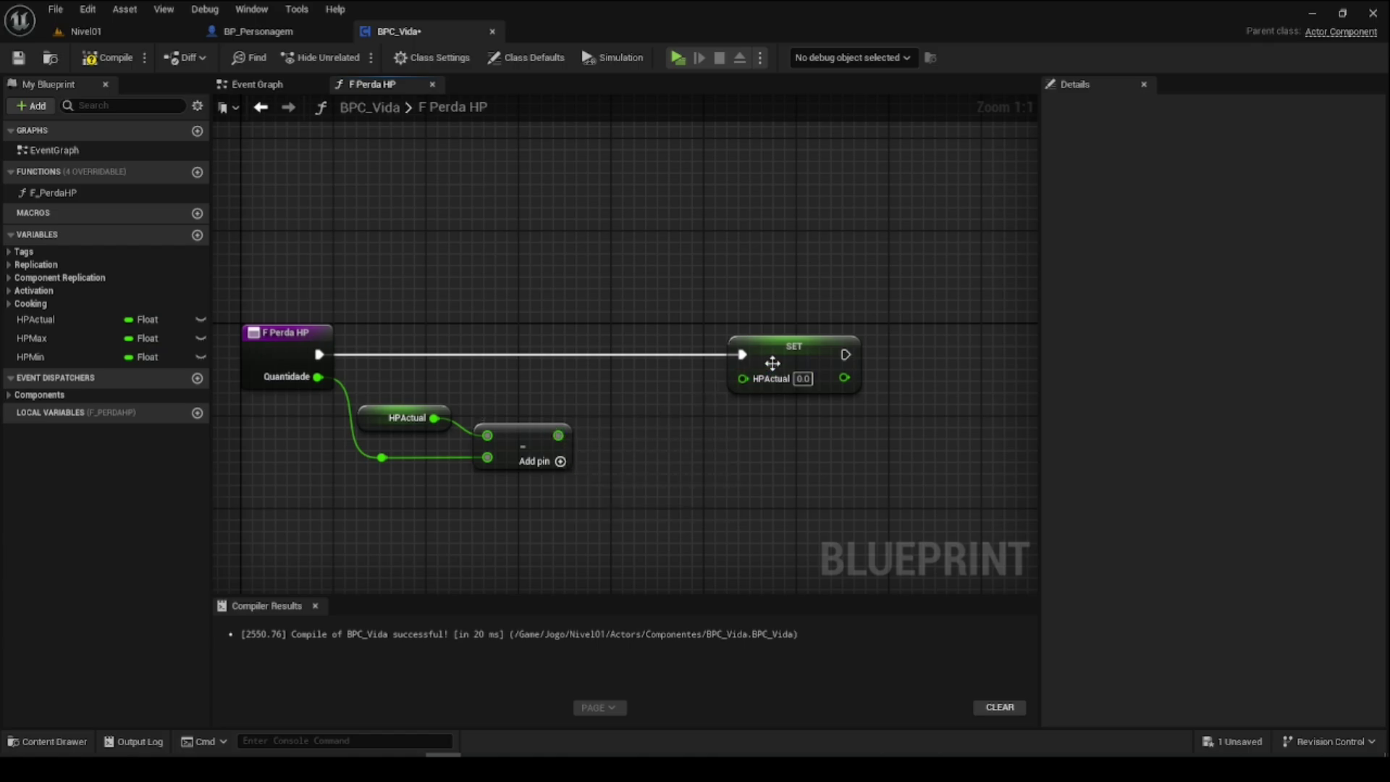
drag(772, 363, 874, 363)
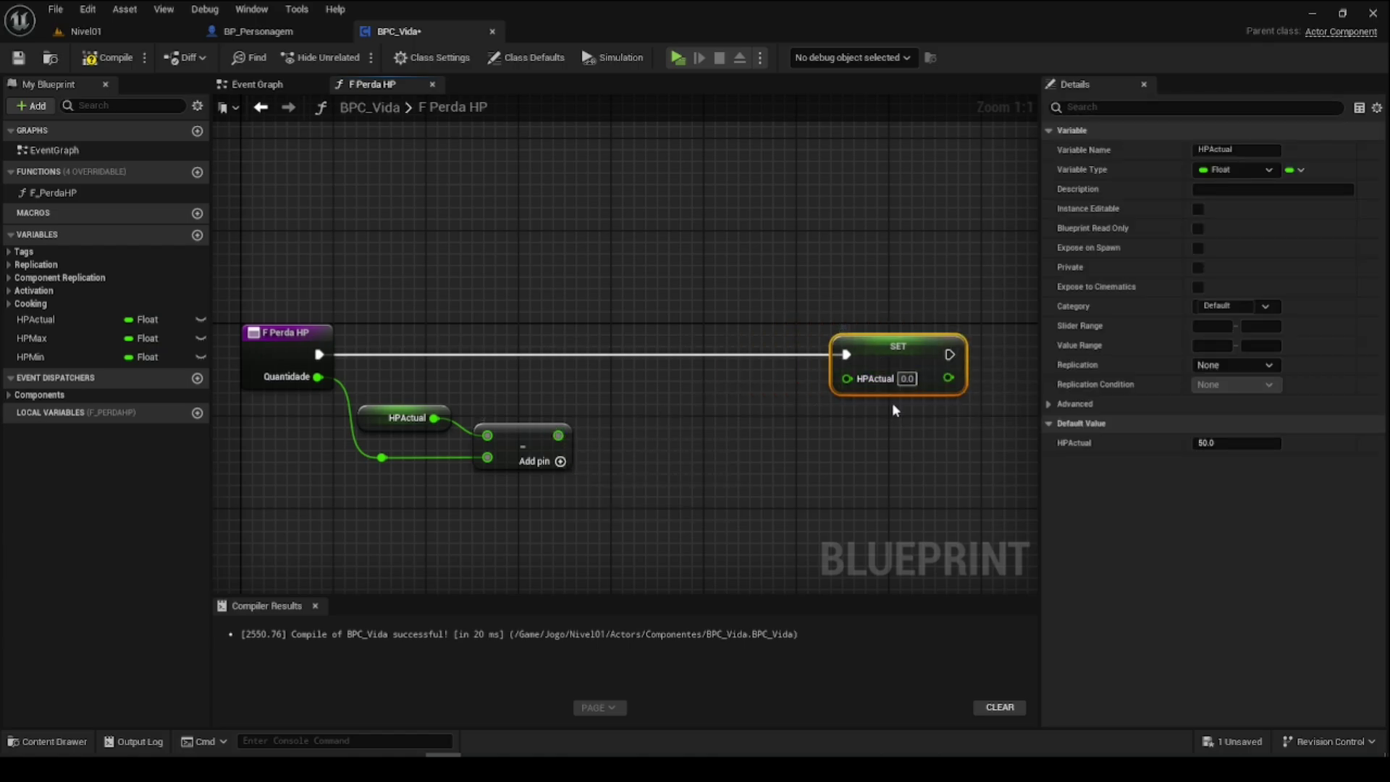
right_drag(494, 453, 554, 415)
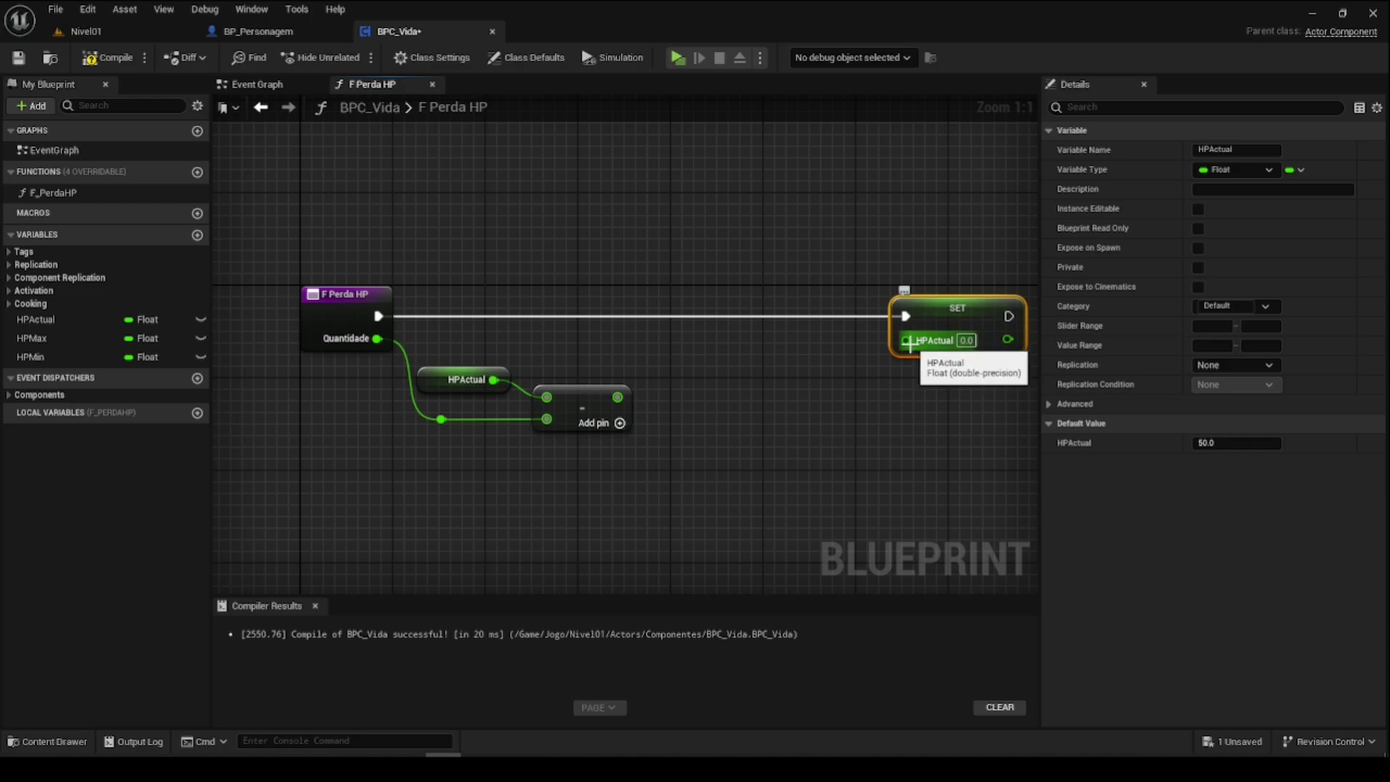
Step: Insert a Clamp (Float) node before SET HPActual, fed by the subtraction result
drag(907, 341, 840, 437)
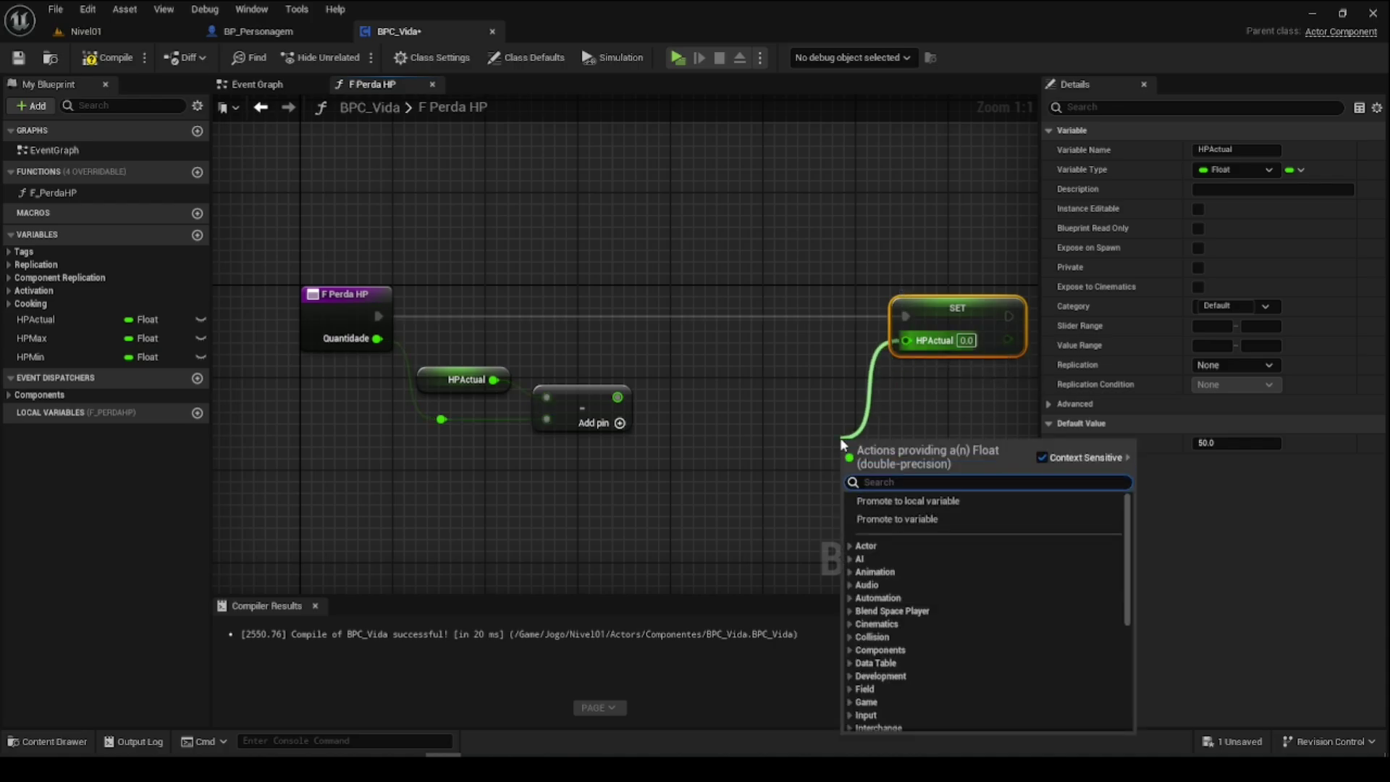
text(clamped)
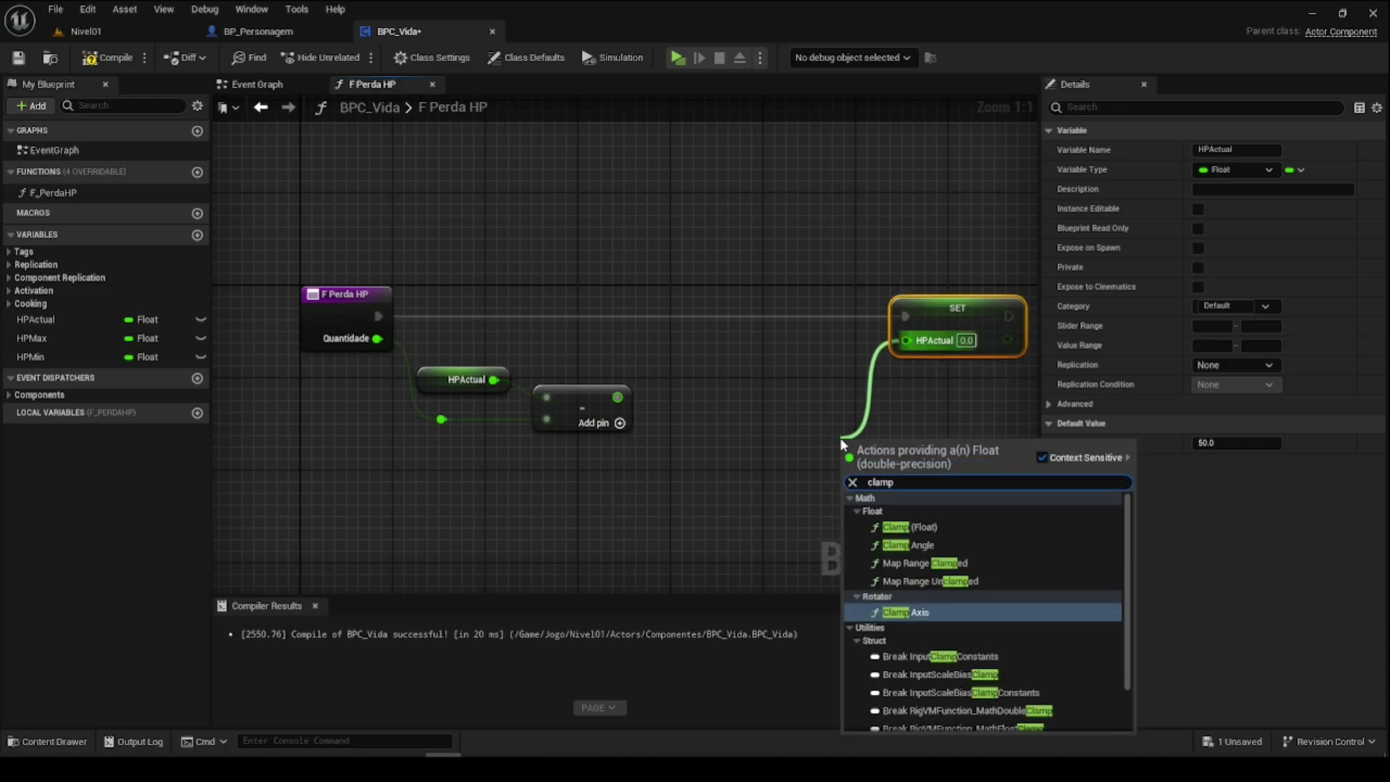
key(BackSpace)
key(BackSpace)
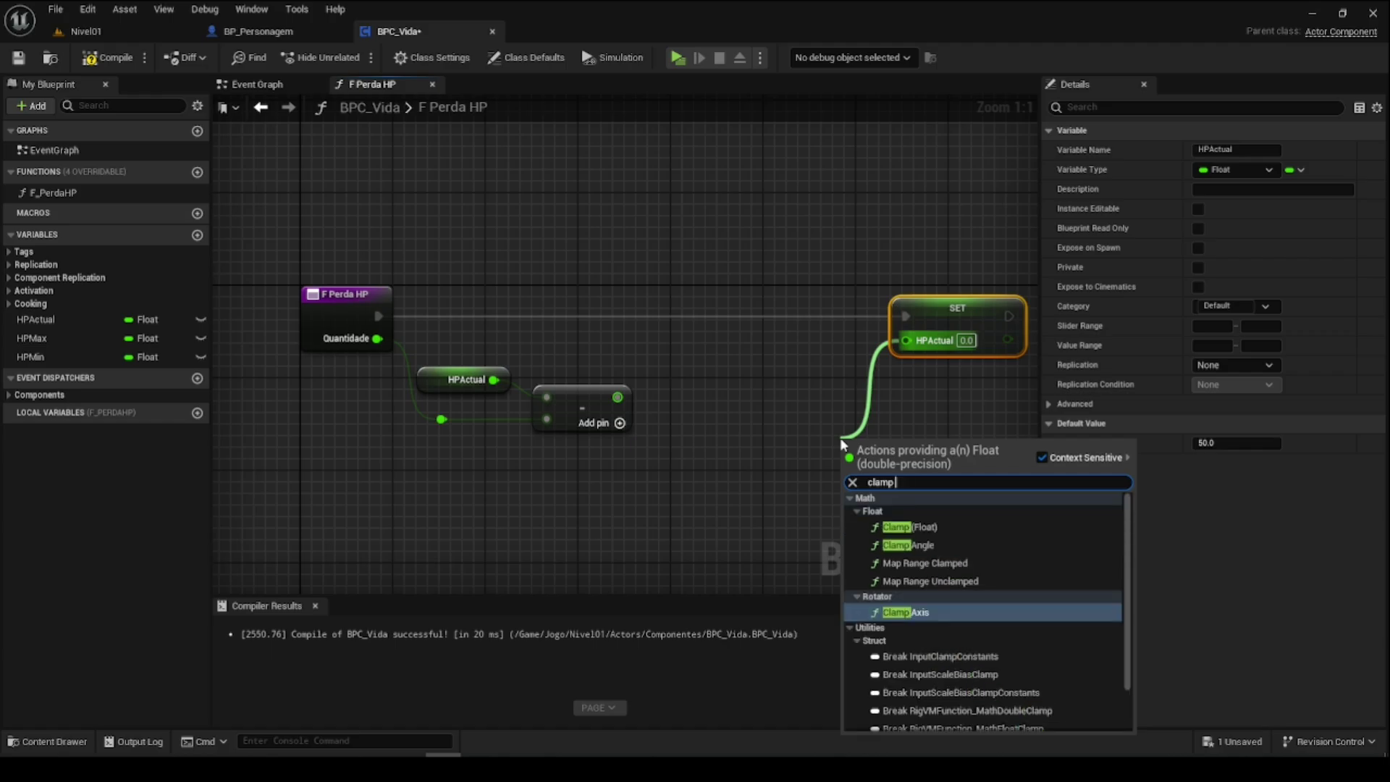
text(floa)
key(Up)
key(Return)
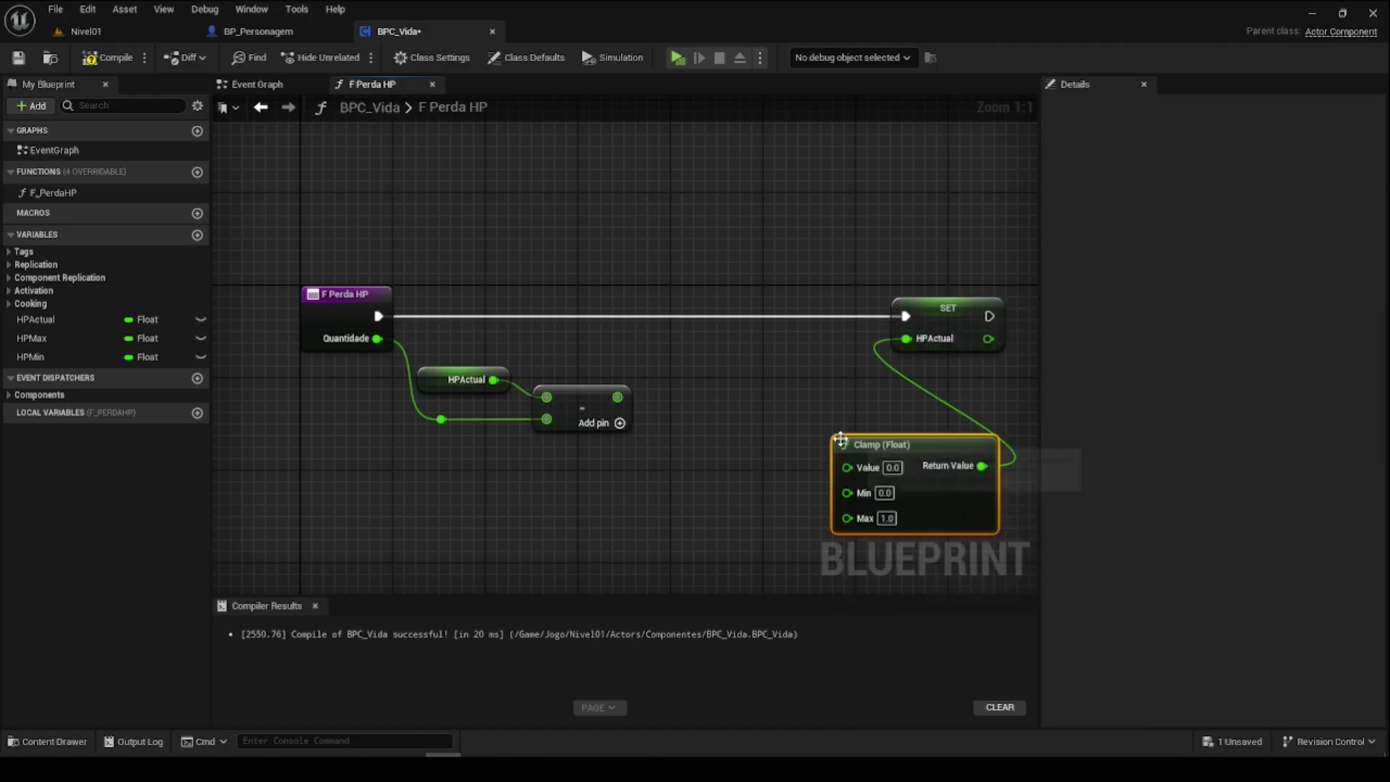
drag(844, 440, 705, 381)
drag(617, 397, 742, 398)
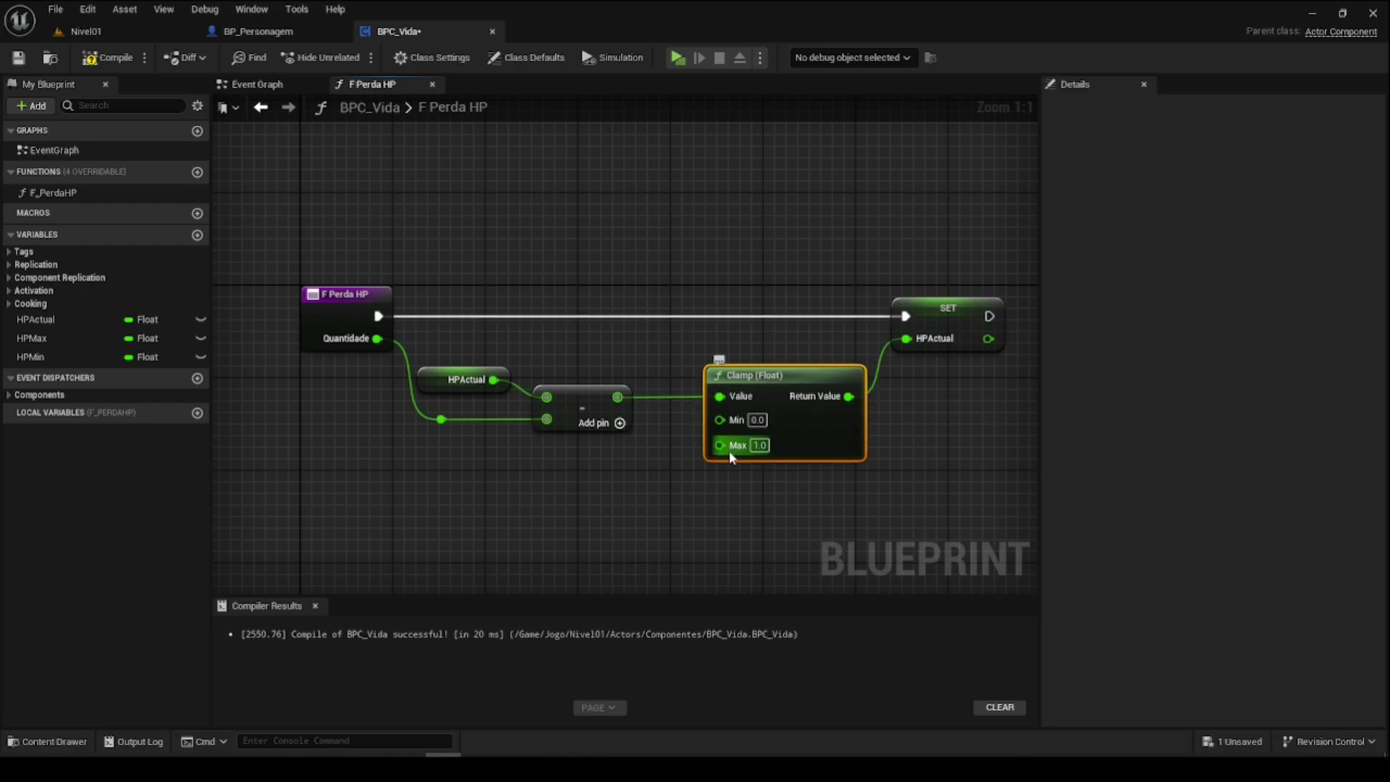
Step: Connect HPMax to the Clamp's Max and HPMin to its Min, then save
drag(48, 338, 720, 446)
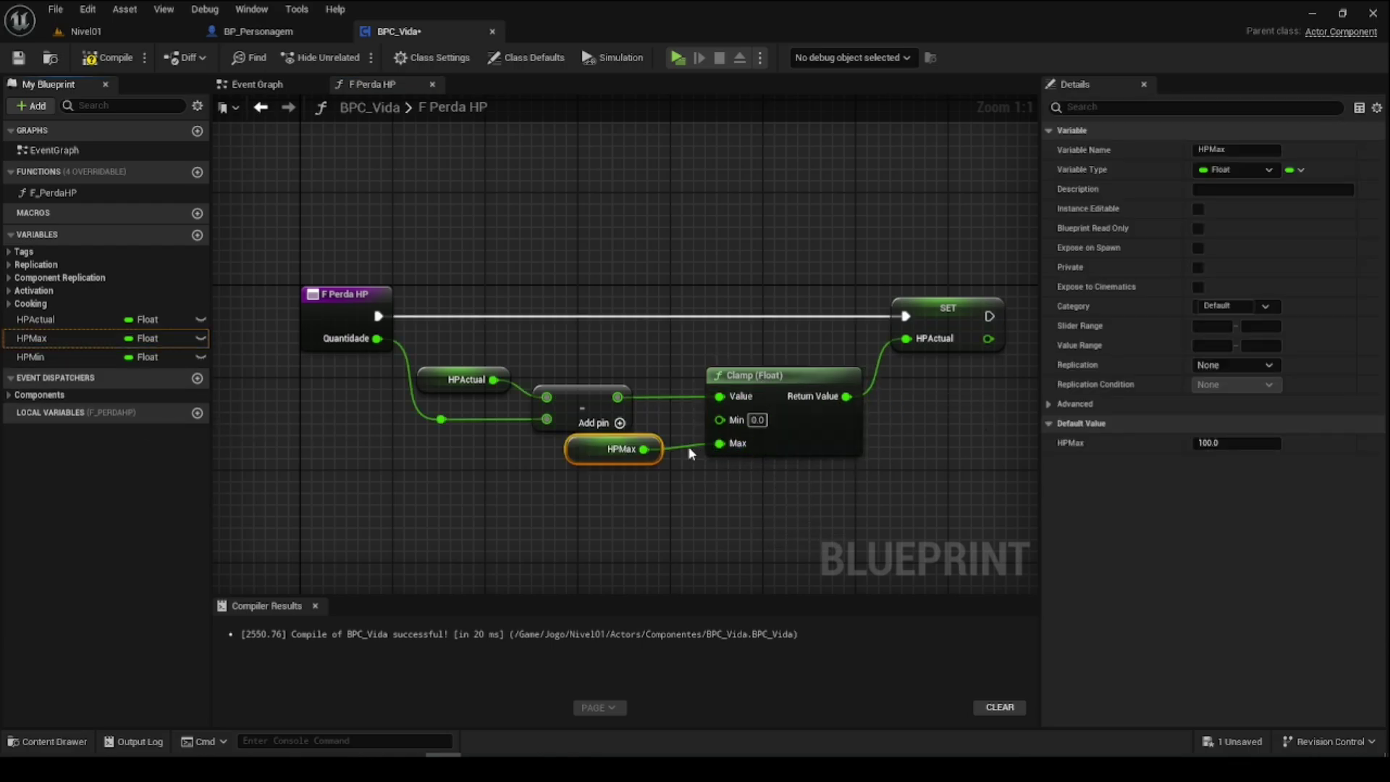
drag(616, 449, 592, 518)
click(102, 358)
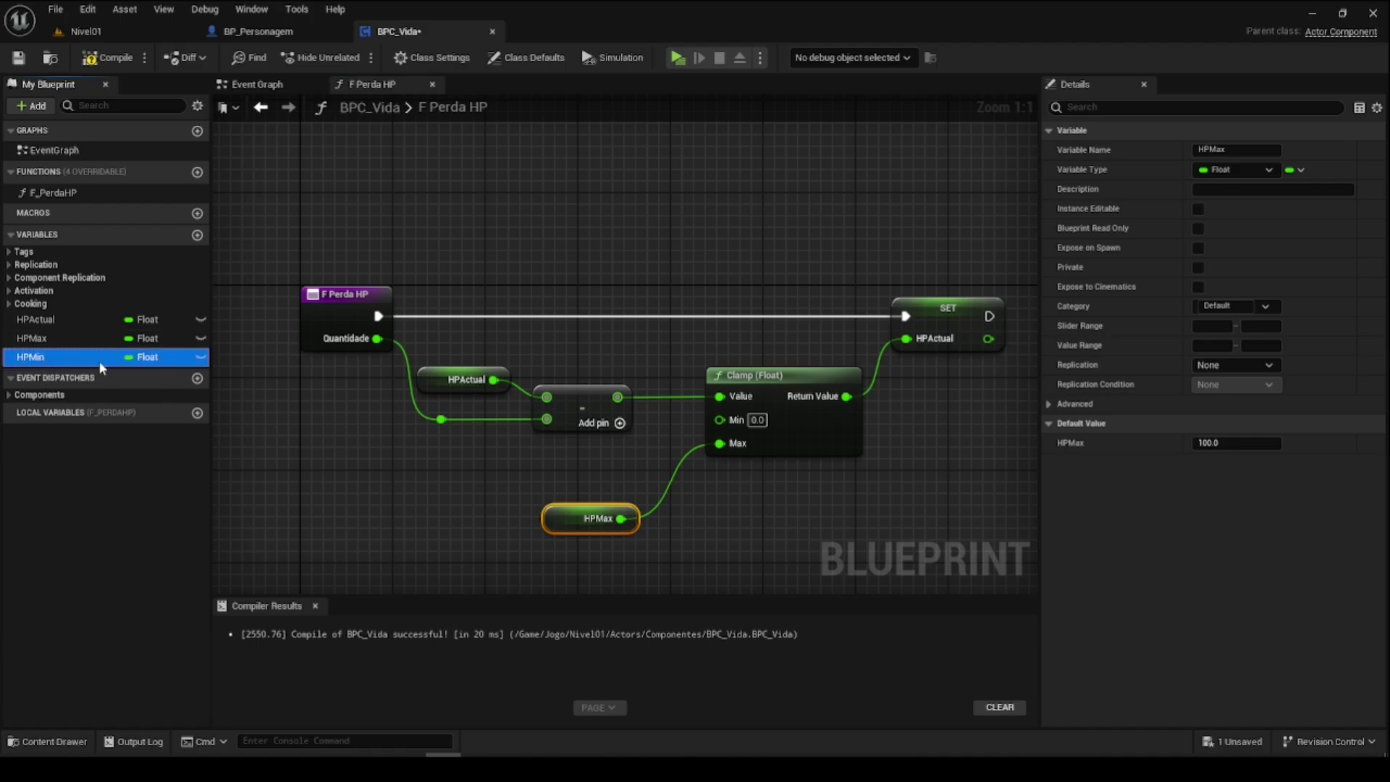
mouse_move(101, 367)
mouse_down()
mouse_move(697, 419)
mouse_move(644, 478)
mouse_up()
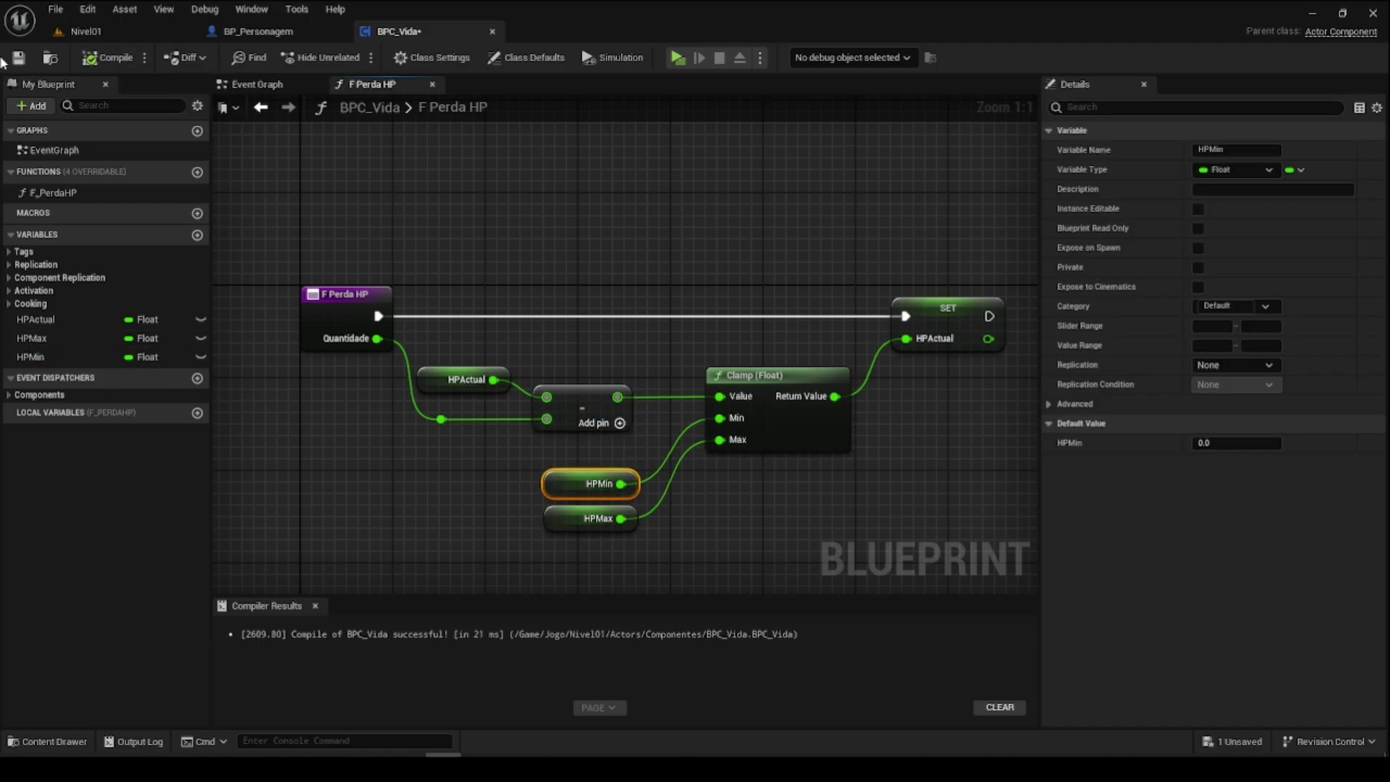
click(18, 58)
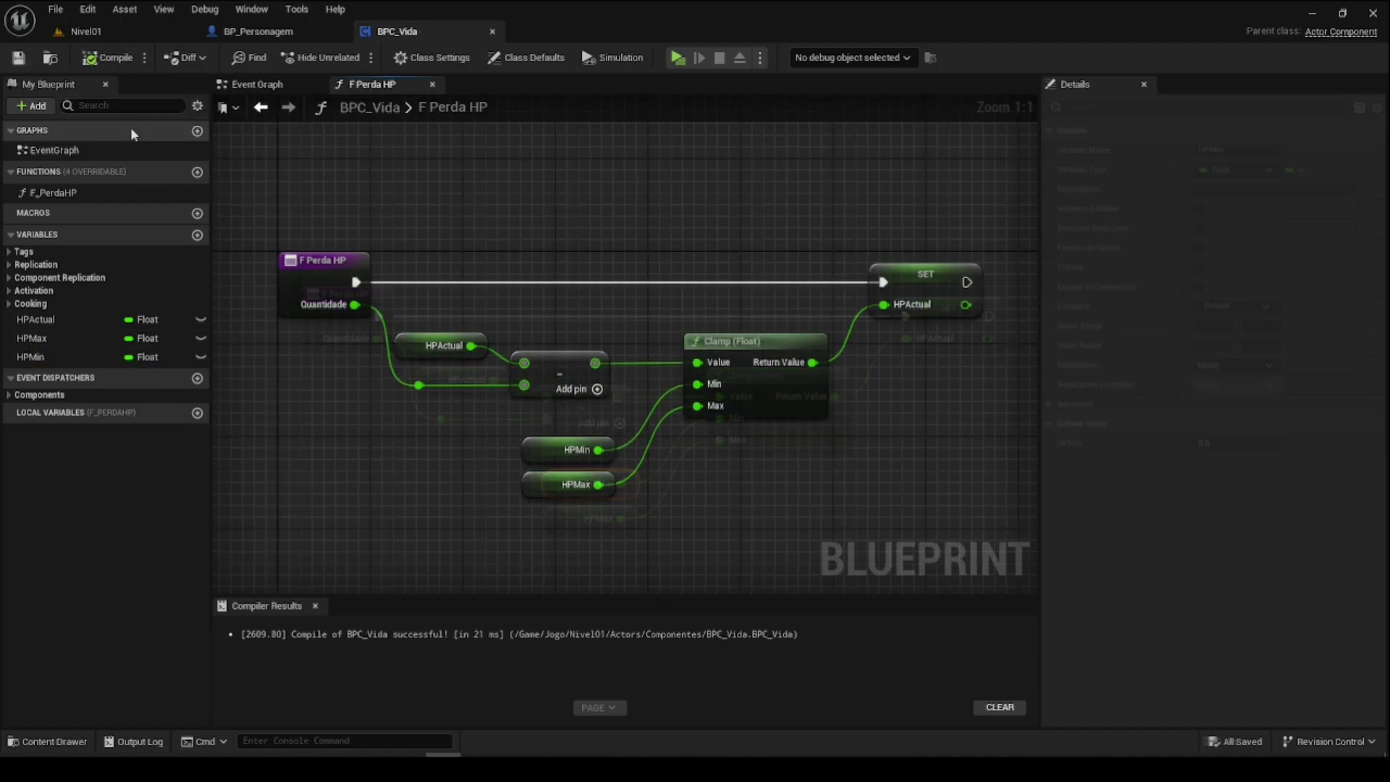
Step: Duplicate F_PerdaHP and rename the copy F_GanhoHP
right_click(94, 194)
click(172, 298)
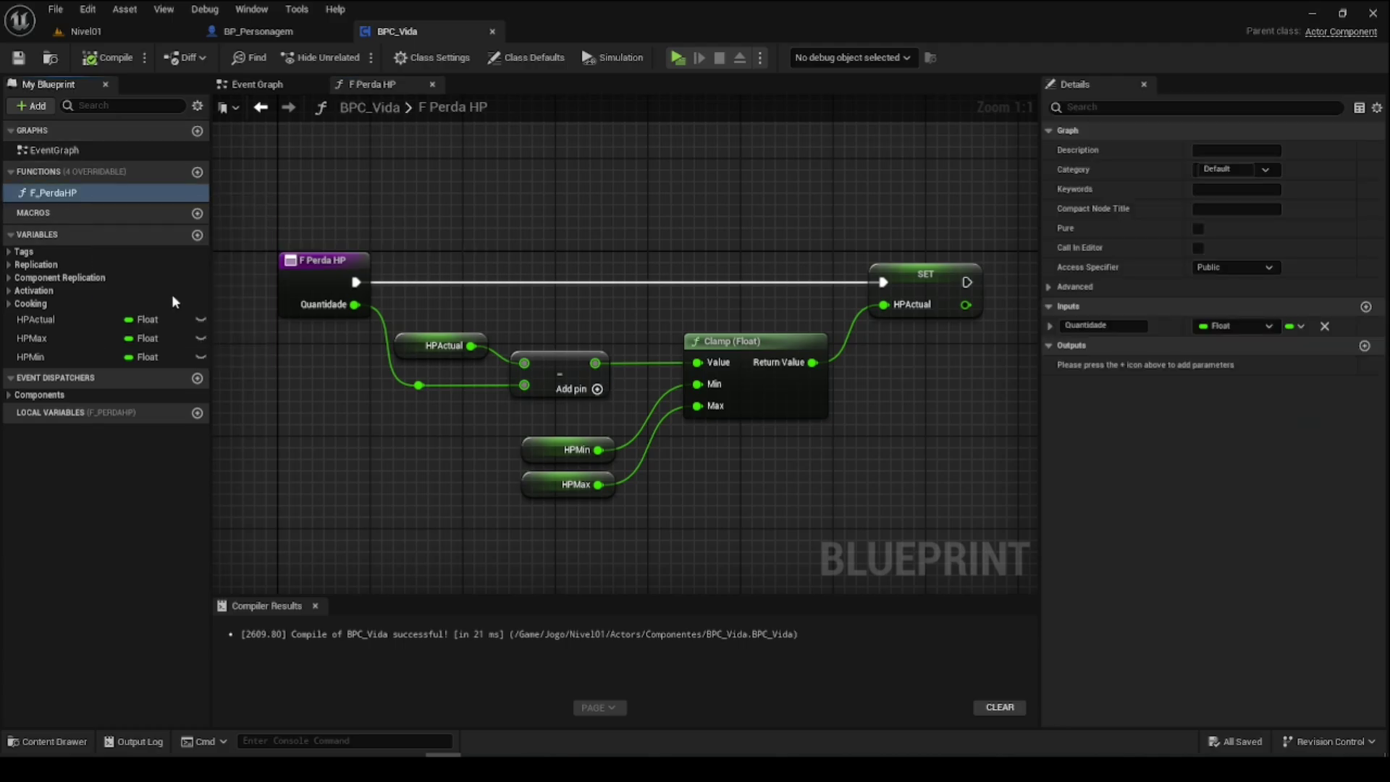
key(BackSpace)
key(BackSpace)
key(BackSpace)
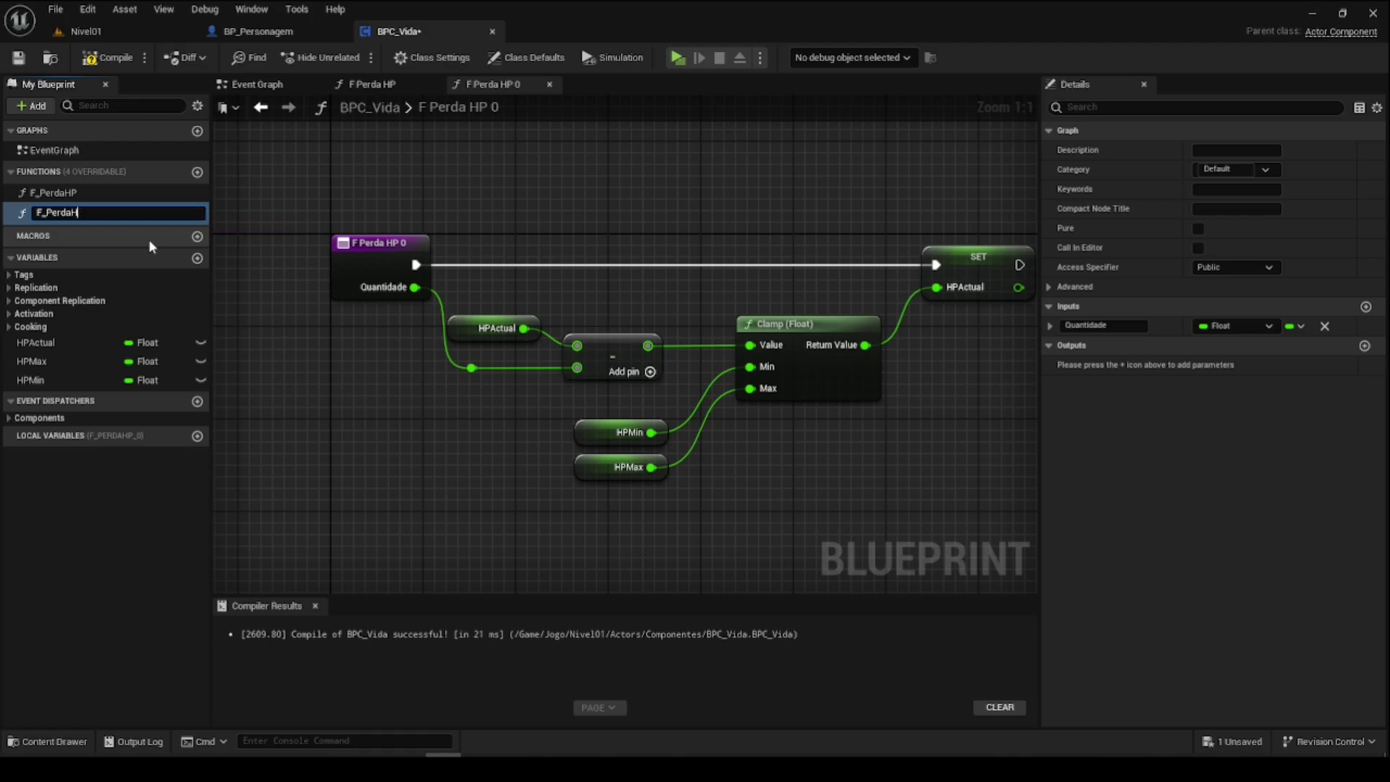
key(BackSpace)
key(BackSpace)
key(BackSpace)
key(BackSpace)
key(BackSpace)
key(BackSpace)
text(G)
text(anhoHP)
key(Return)
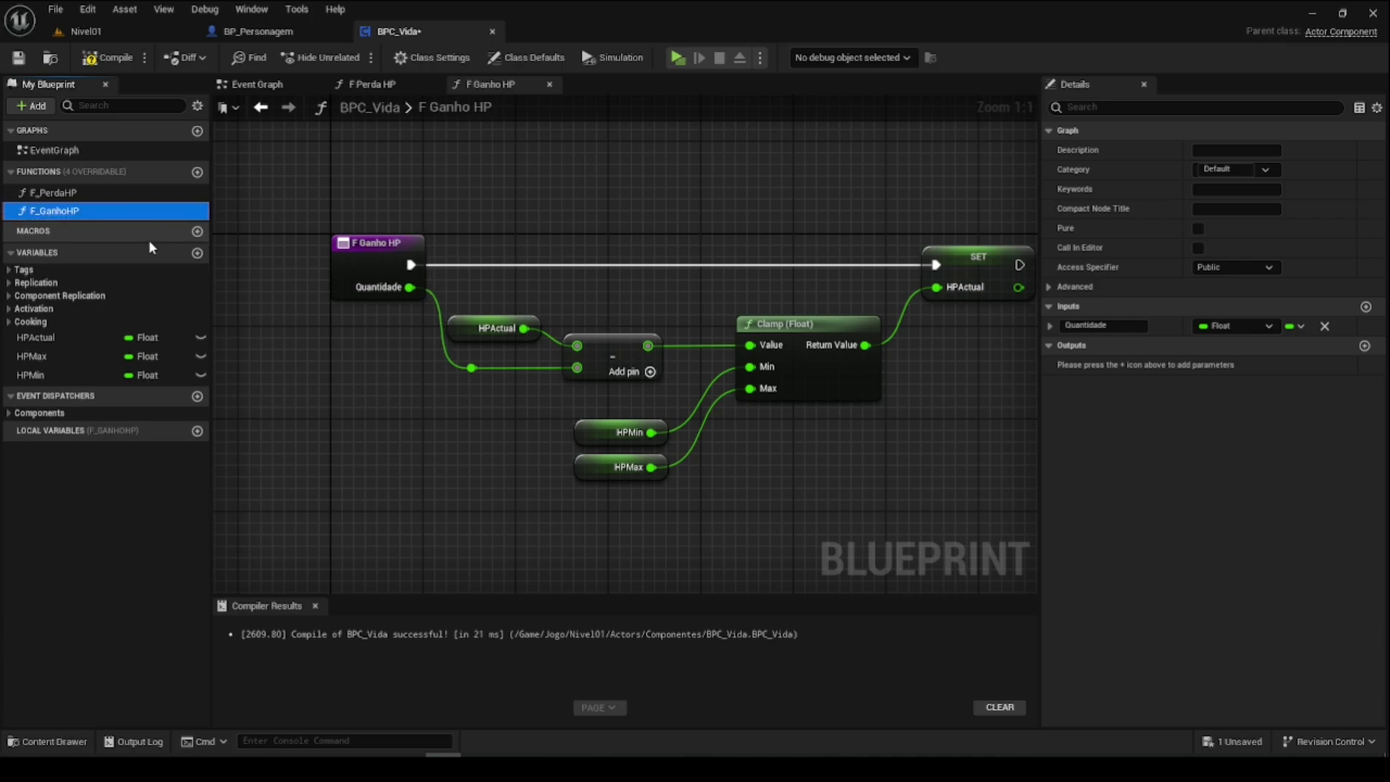
Step: Replace the Subtract node with an Add of HPActual and Quantidade, wired into Clamp's Value
click(596, 370)
key(Delete)
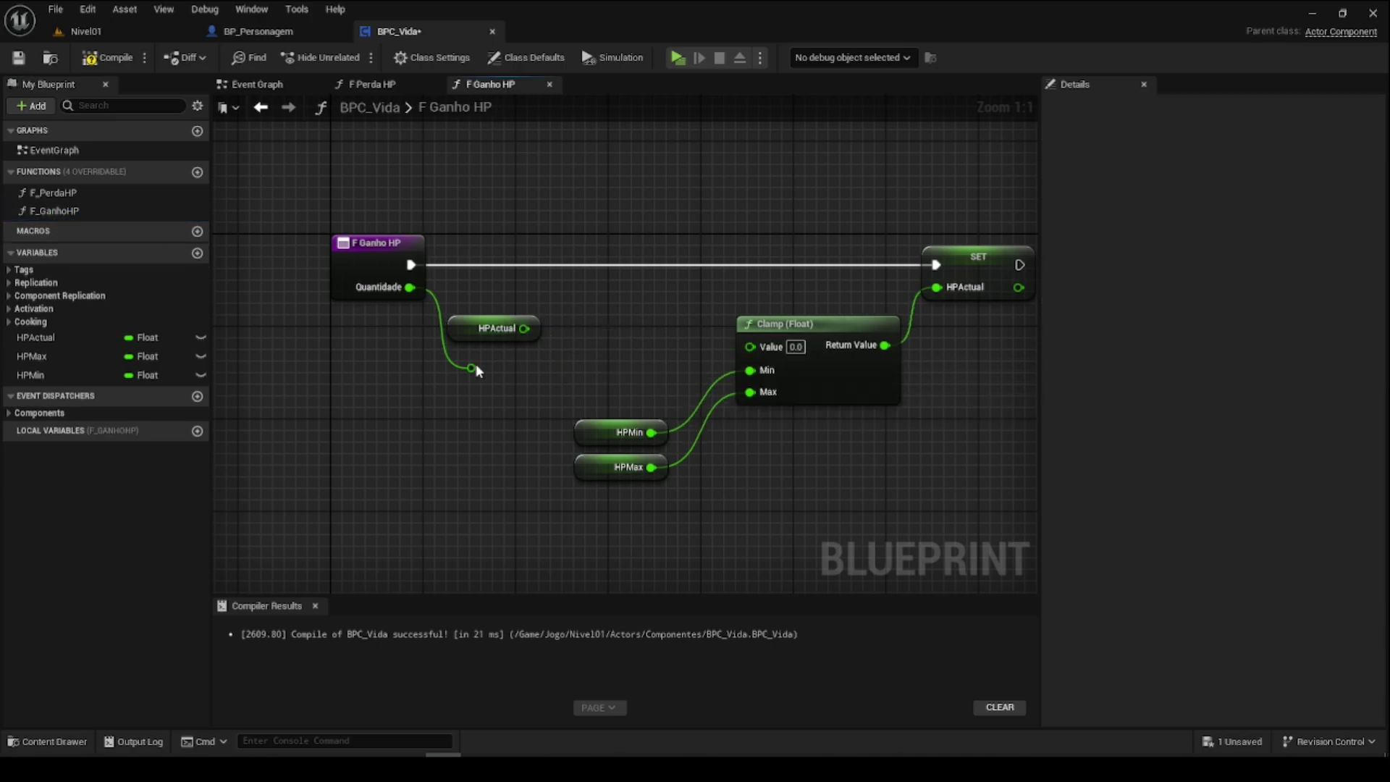
drag(523, 329, 570, 353)
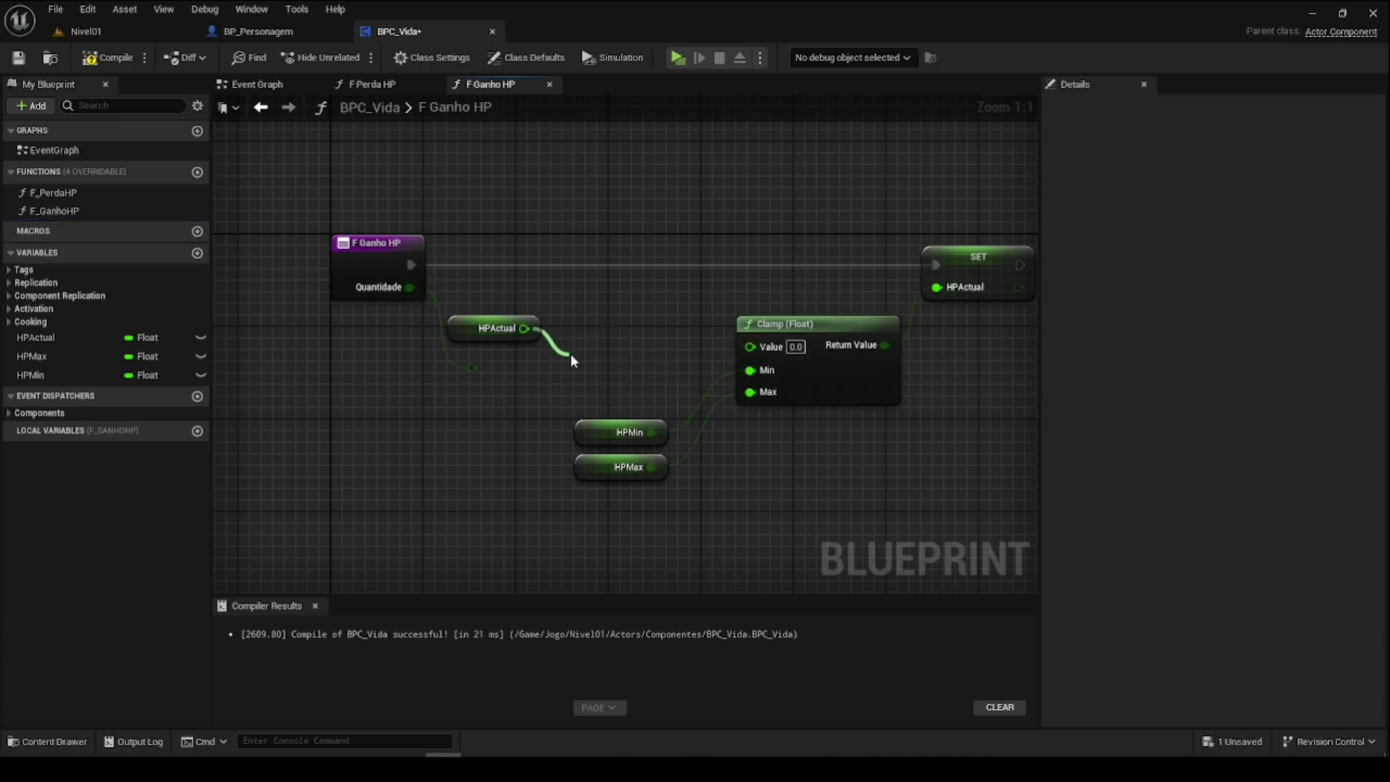
text(add)
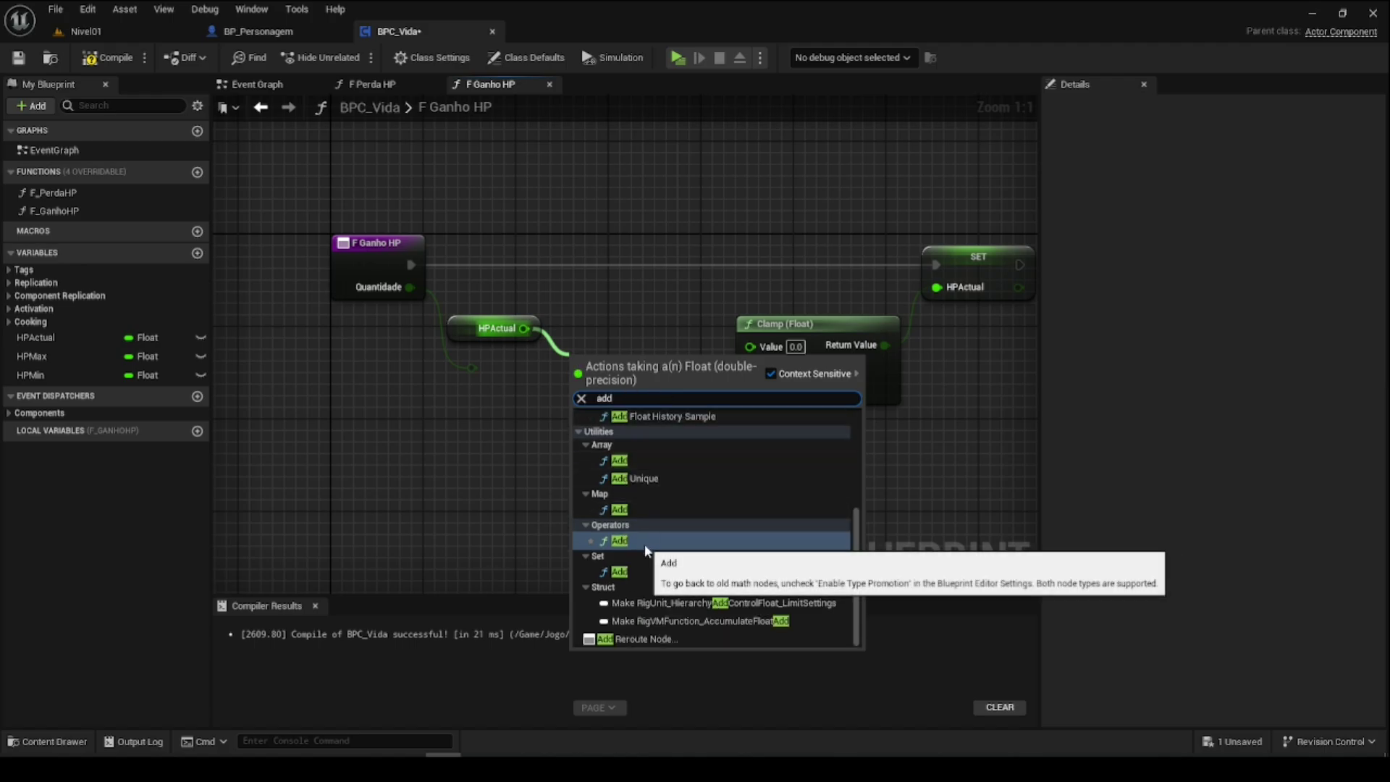
click(644, 544)
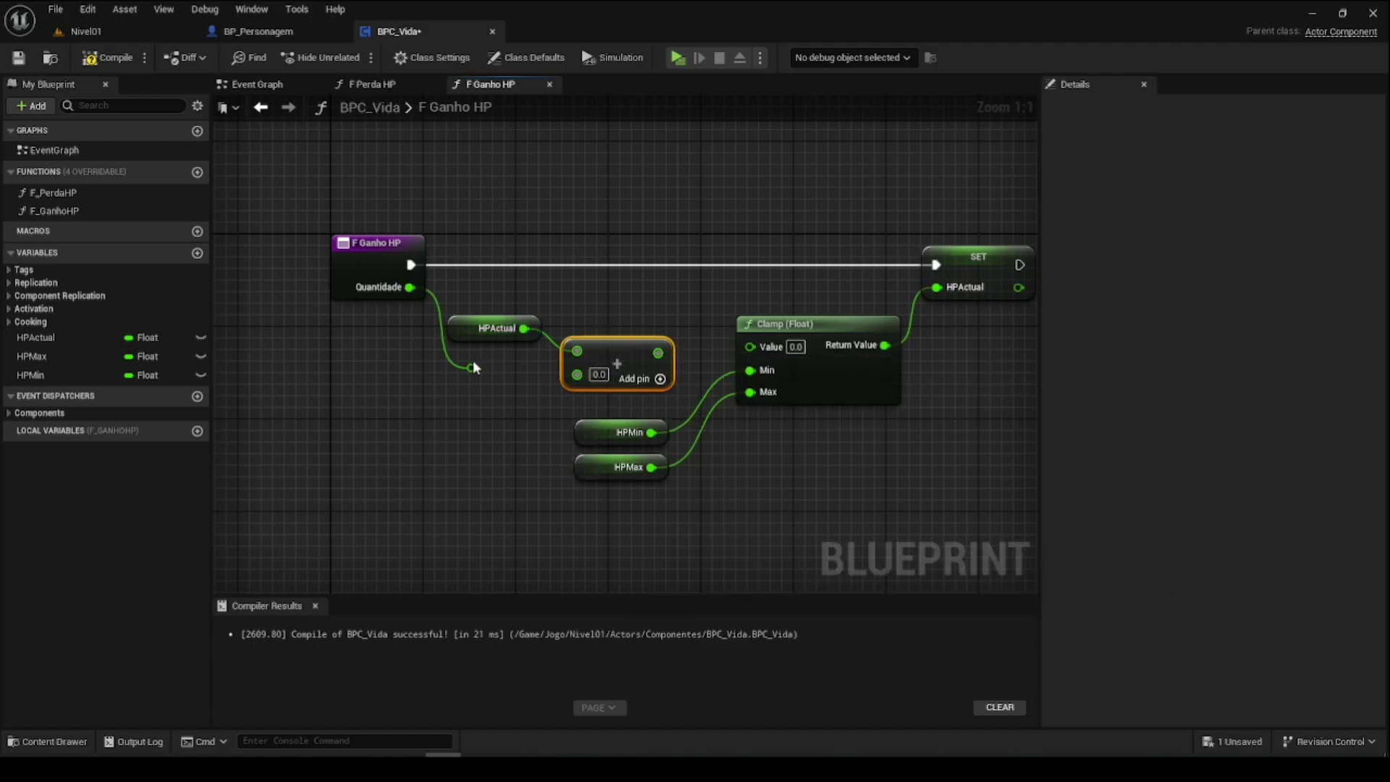
drag(472, 365, 577, 373)
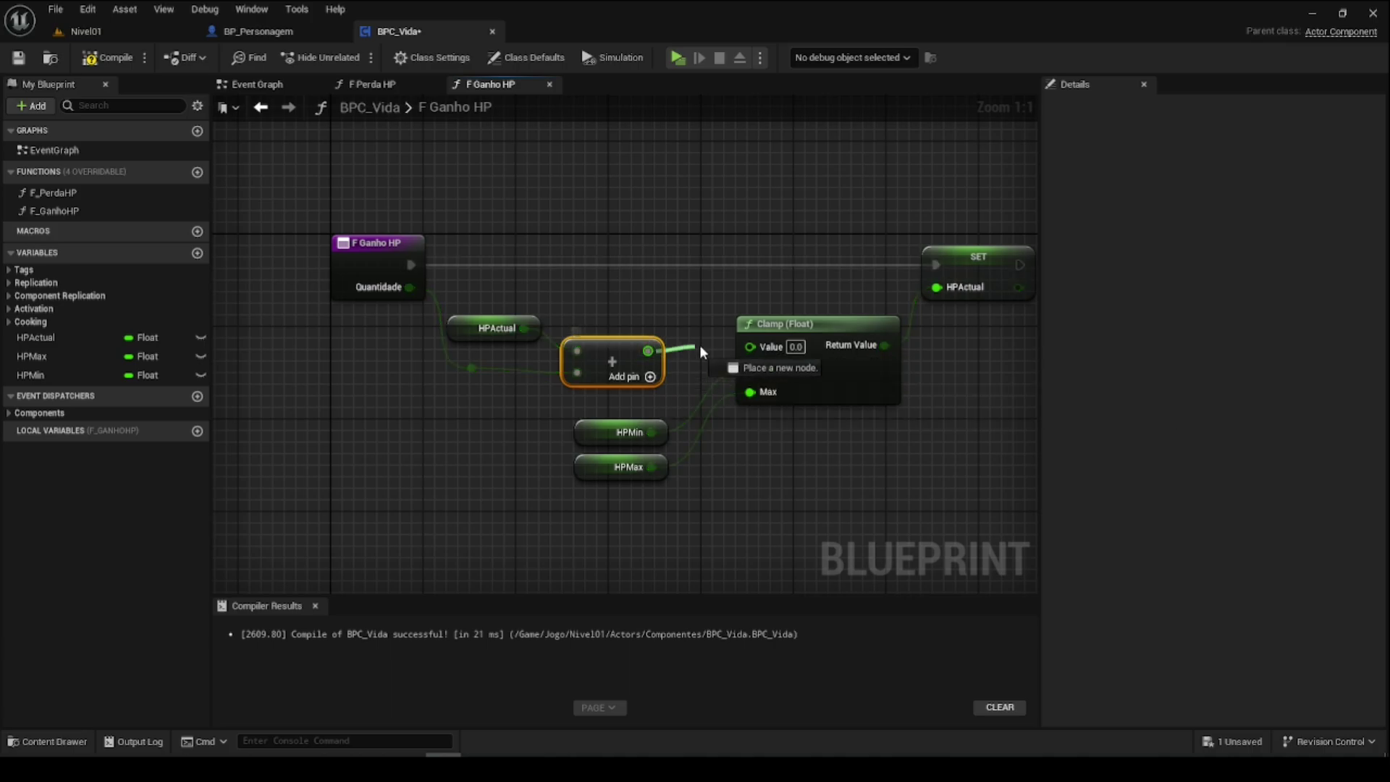
mouse_move(656, 352)
mouse_down()
mouse_move(750, 346)
mouse_move(640, 340)
mouse_up()
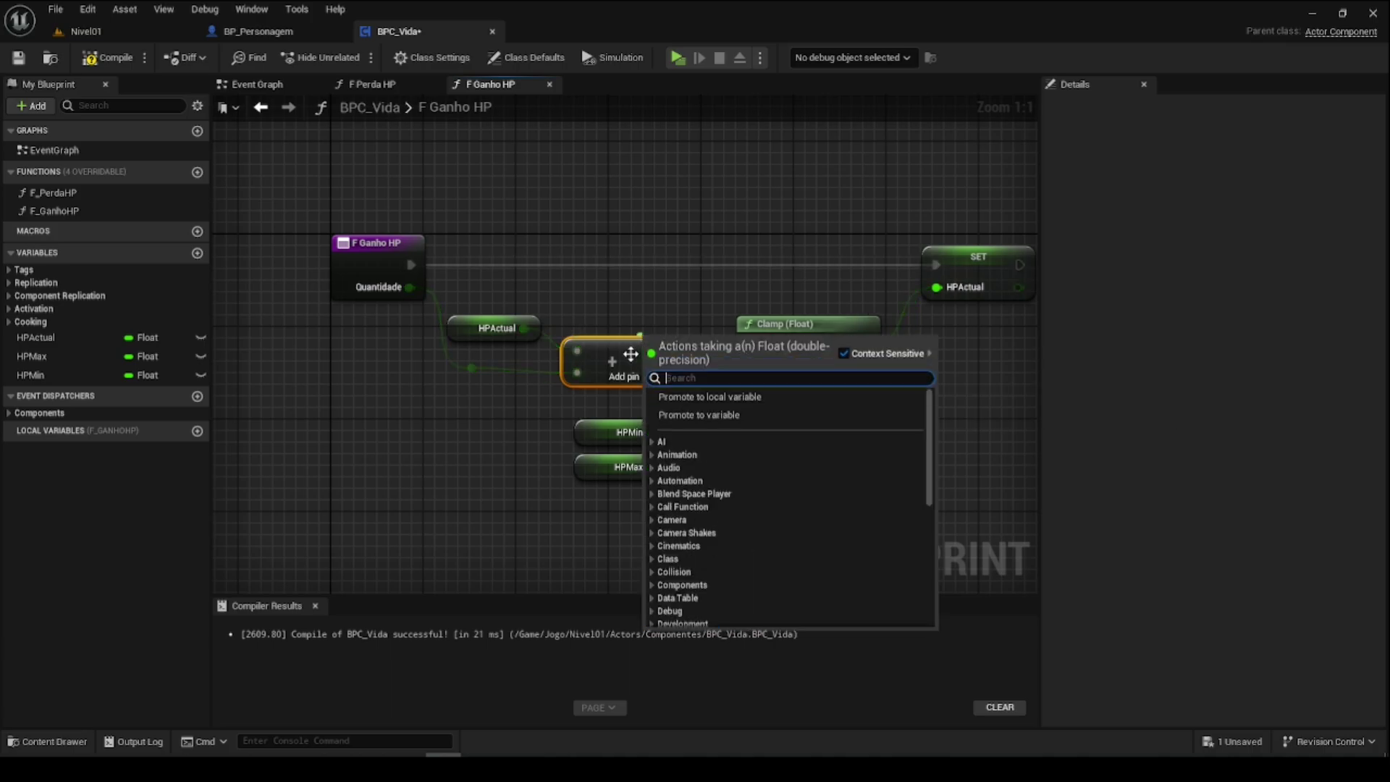
key(Escape)
Step: Straighten the HPActual, Add and Clamp nodes into a line, then compile and save
drag(554, 316, 789, 356)
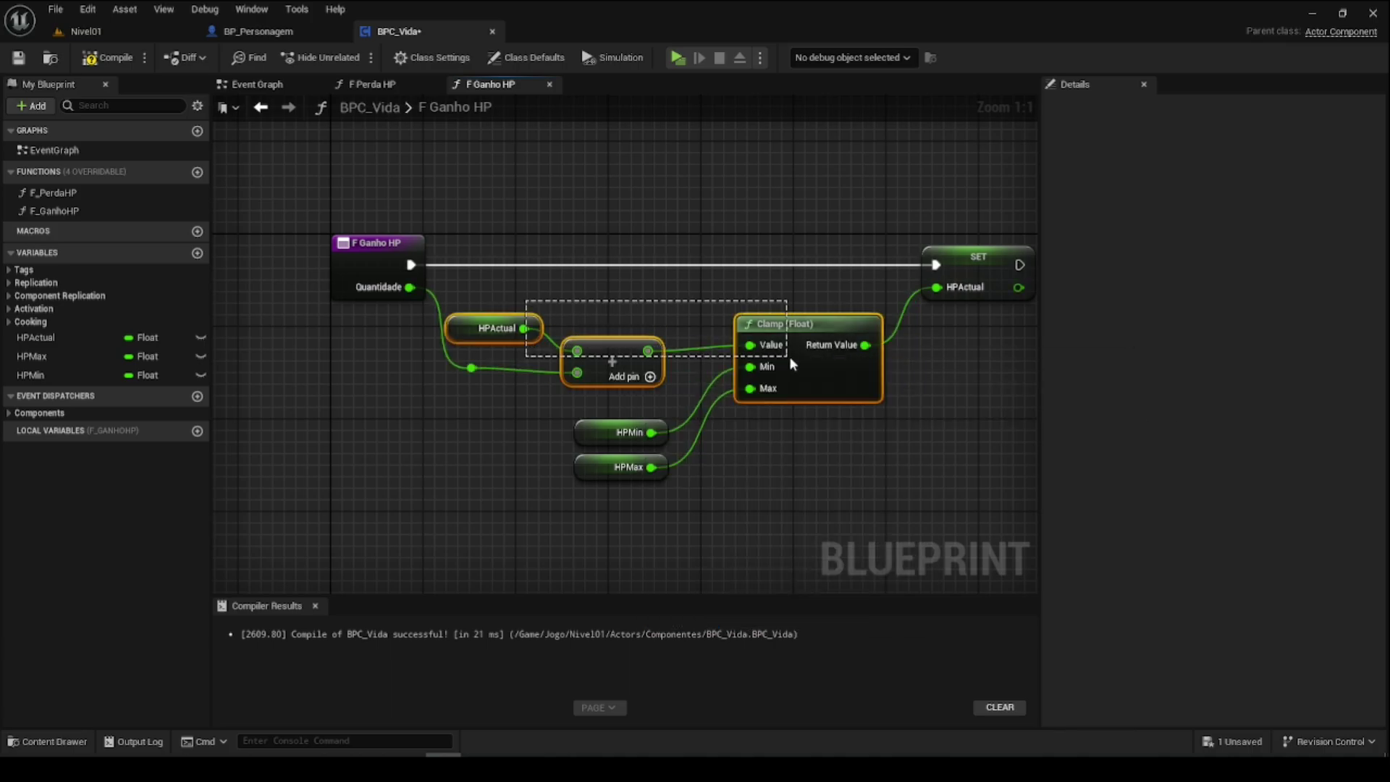
key(q)
click(467, 393)
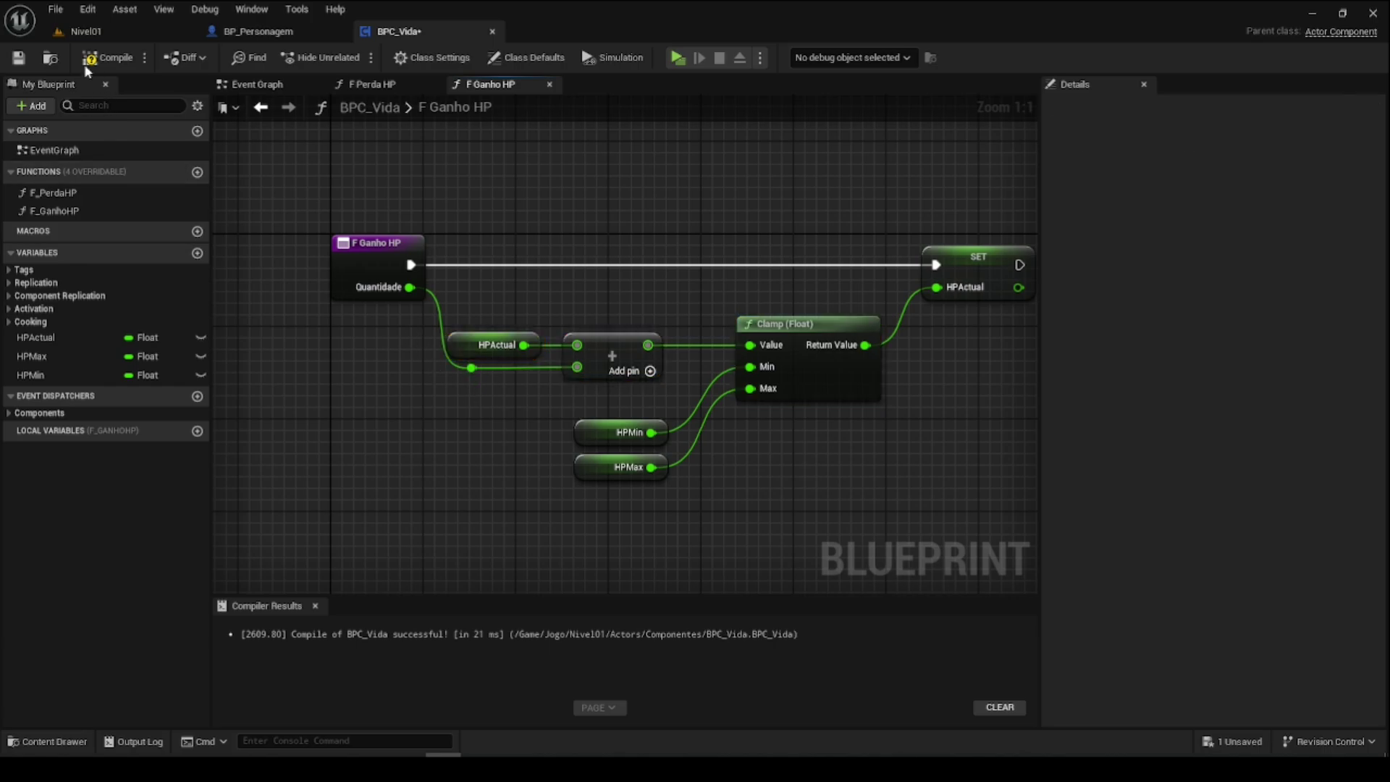
click(107, 57)
click(19, 57)
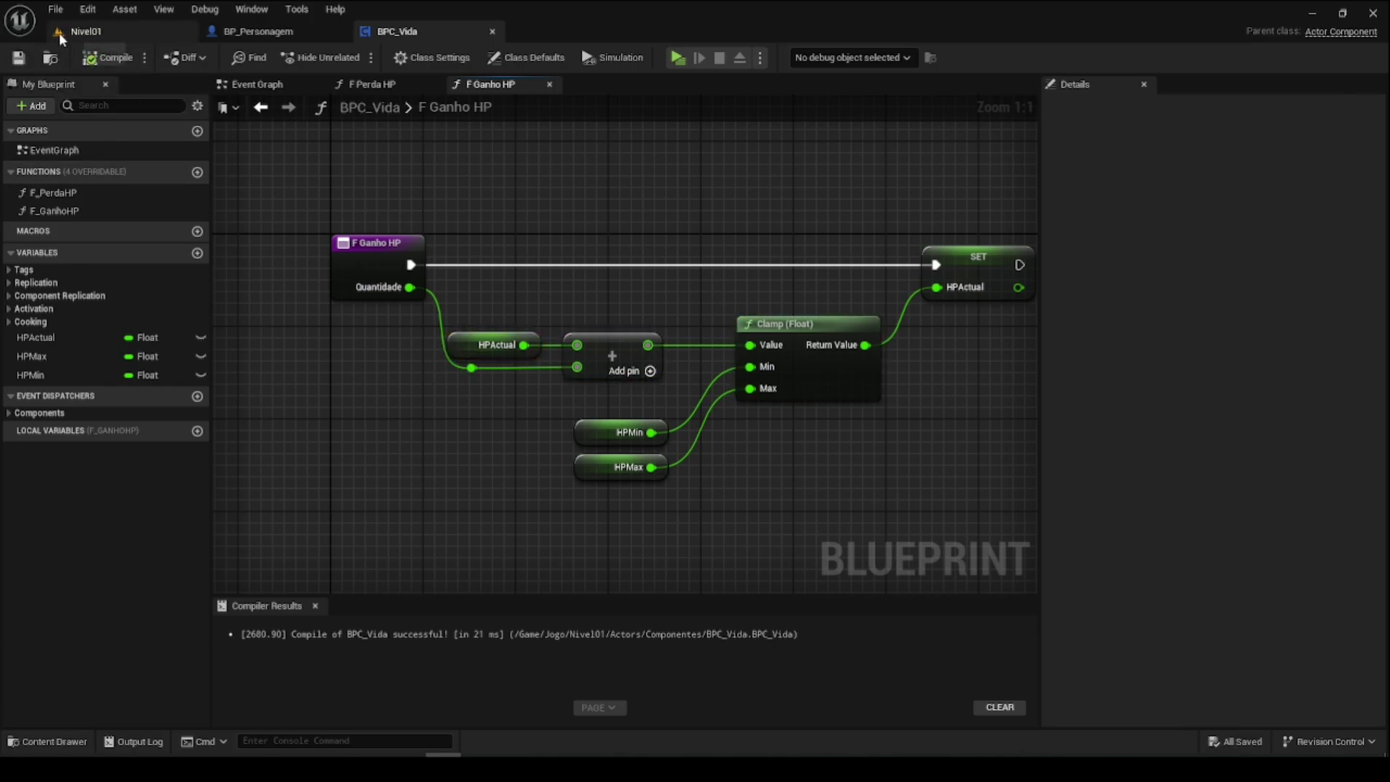
Step: Add a BPC_Vida component to BP_Personagem, then compile and save the character blueprint
click(257, 33)
scroll(494, 331, down, 3)
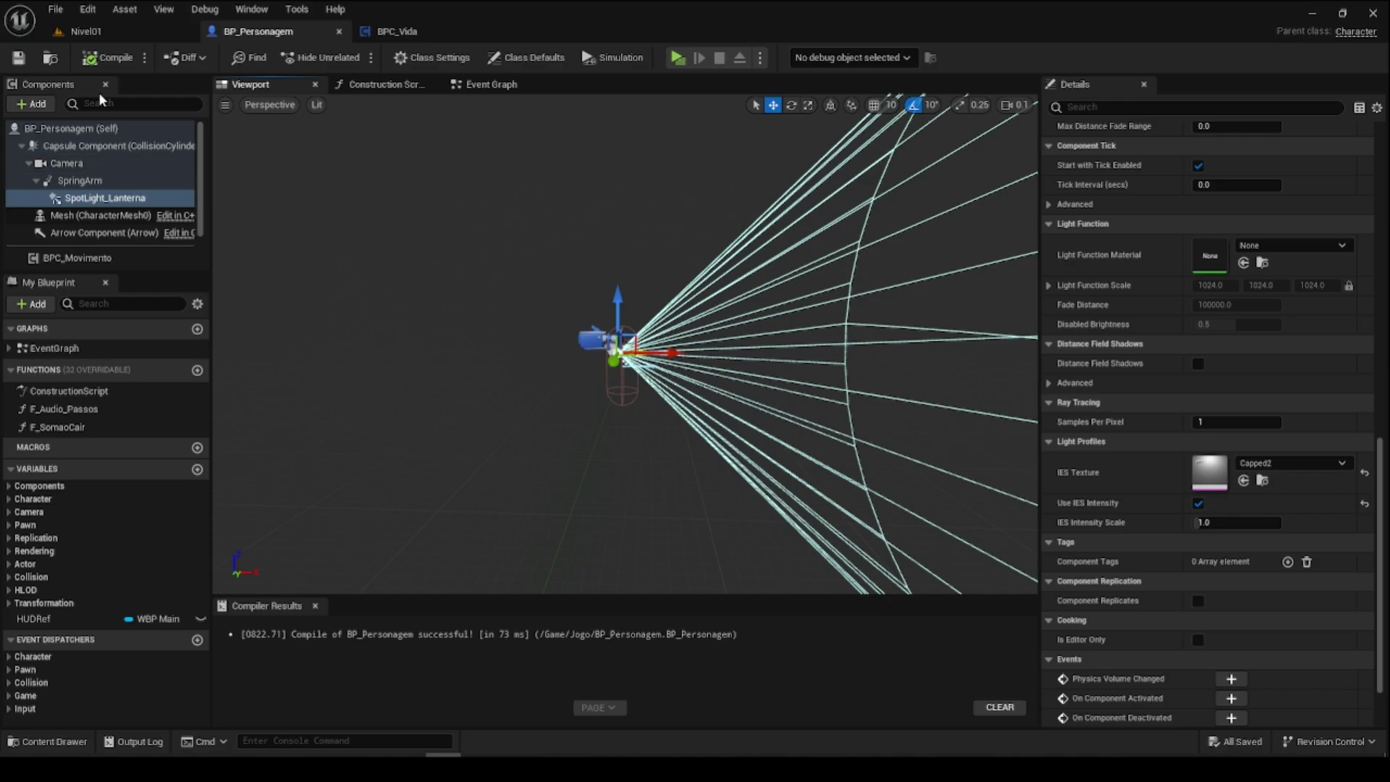
click(36, 105)
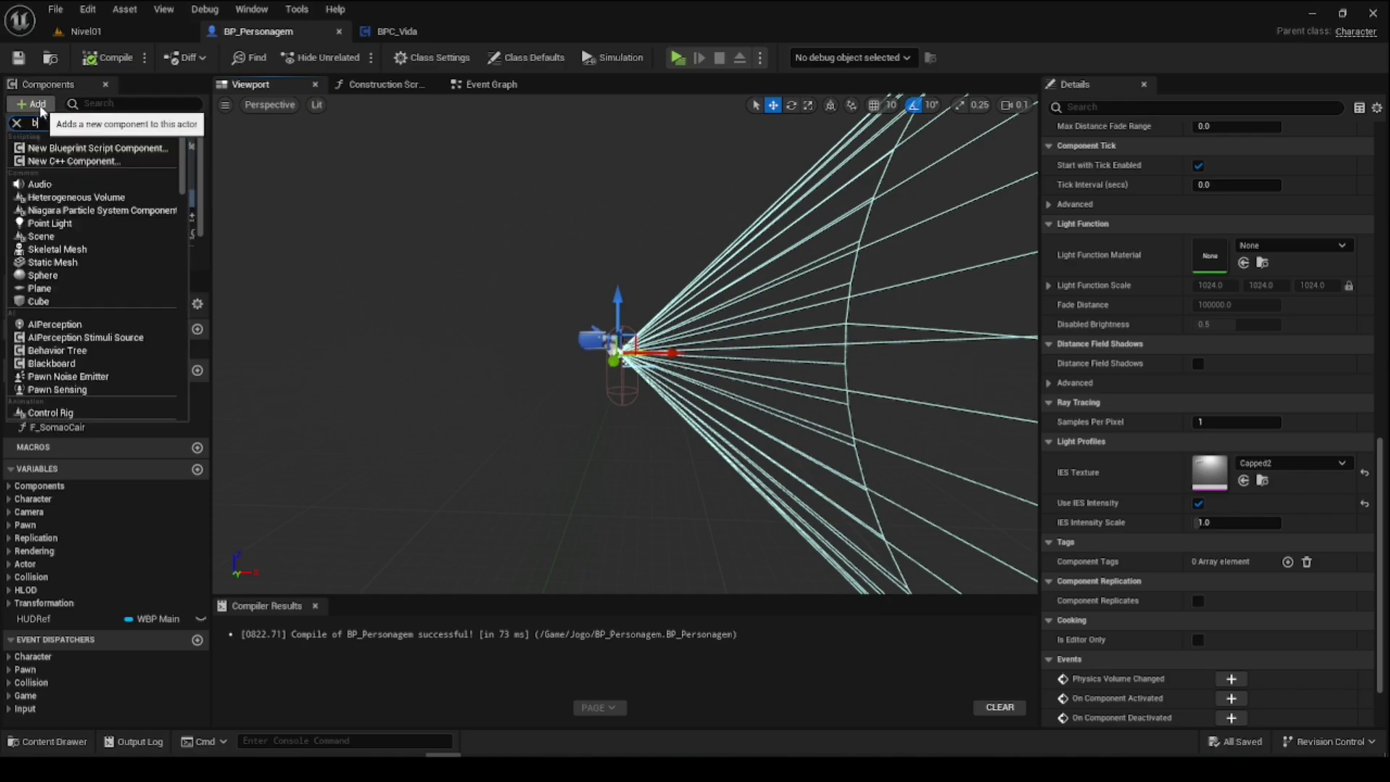
text(pc)
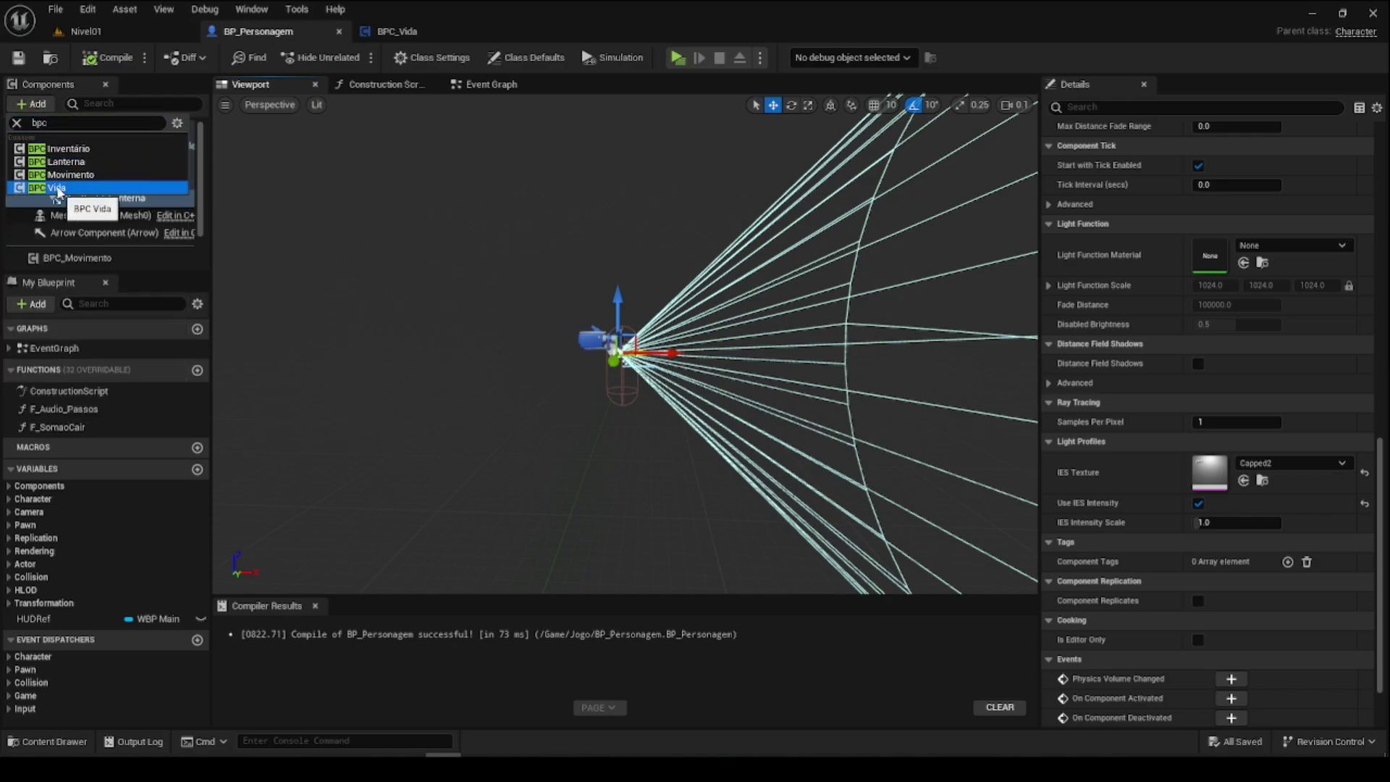
click(58, 188)
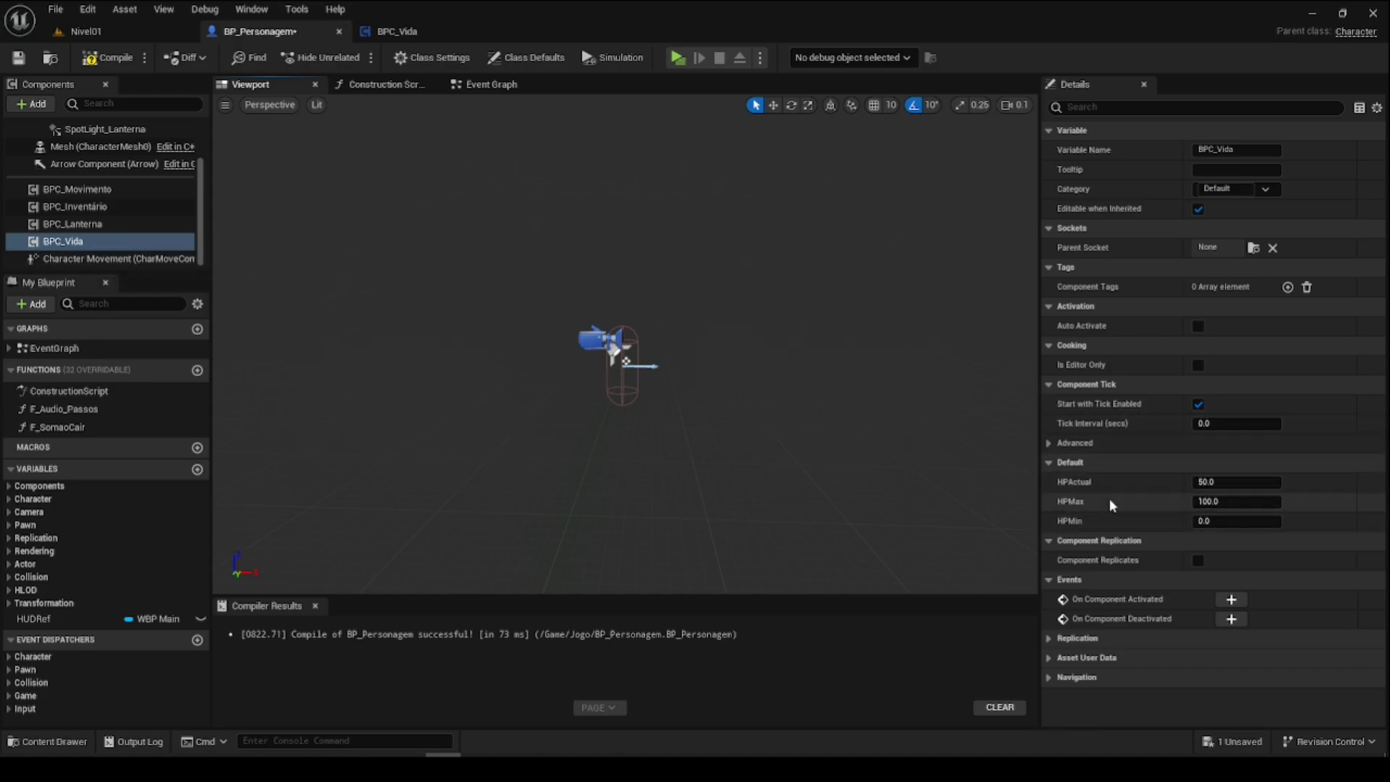
click(107, 60)
click(14, 58)
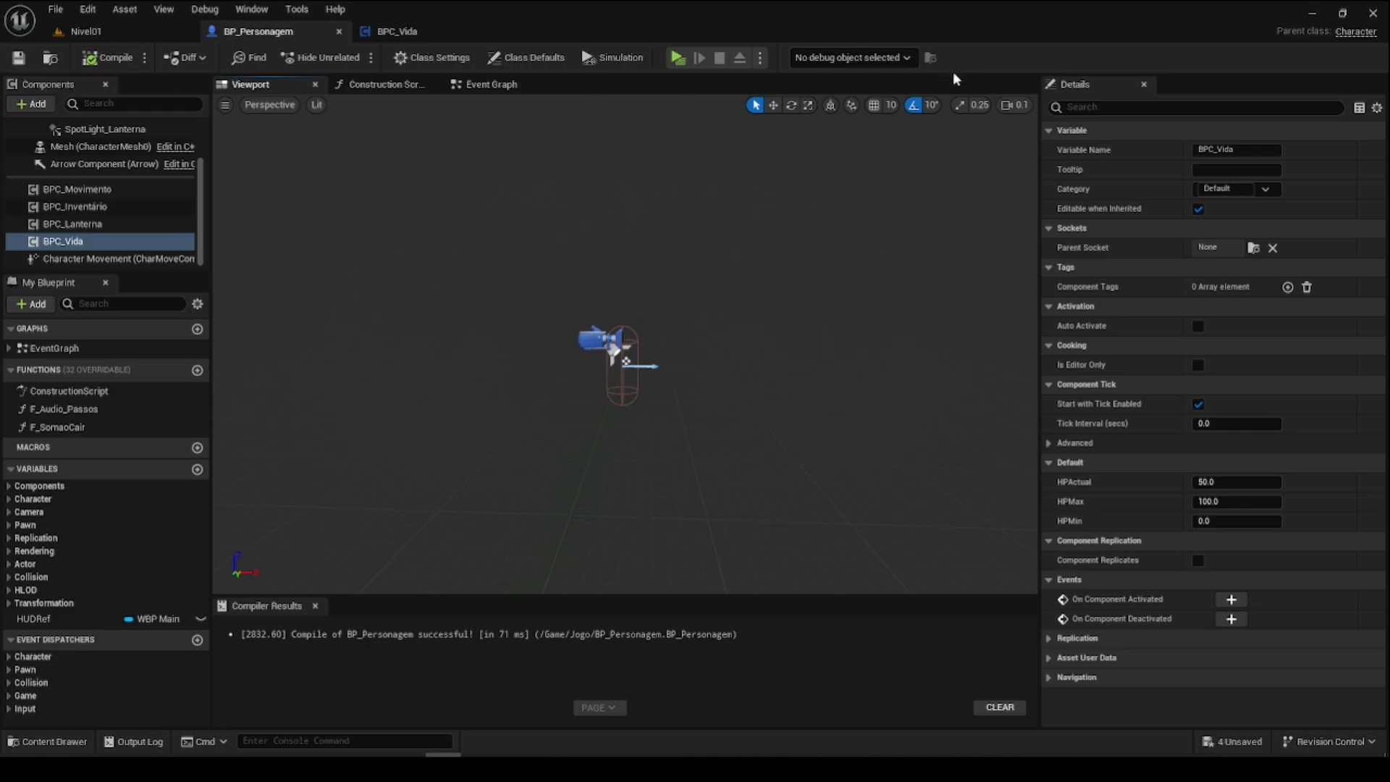
Step: Add a keyboard event for the 2 key to BP_Personagem's Event Graph
click(484, 84)
scroll(582, 284, down, 3)
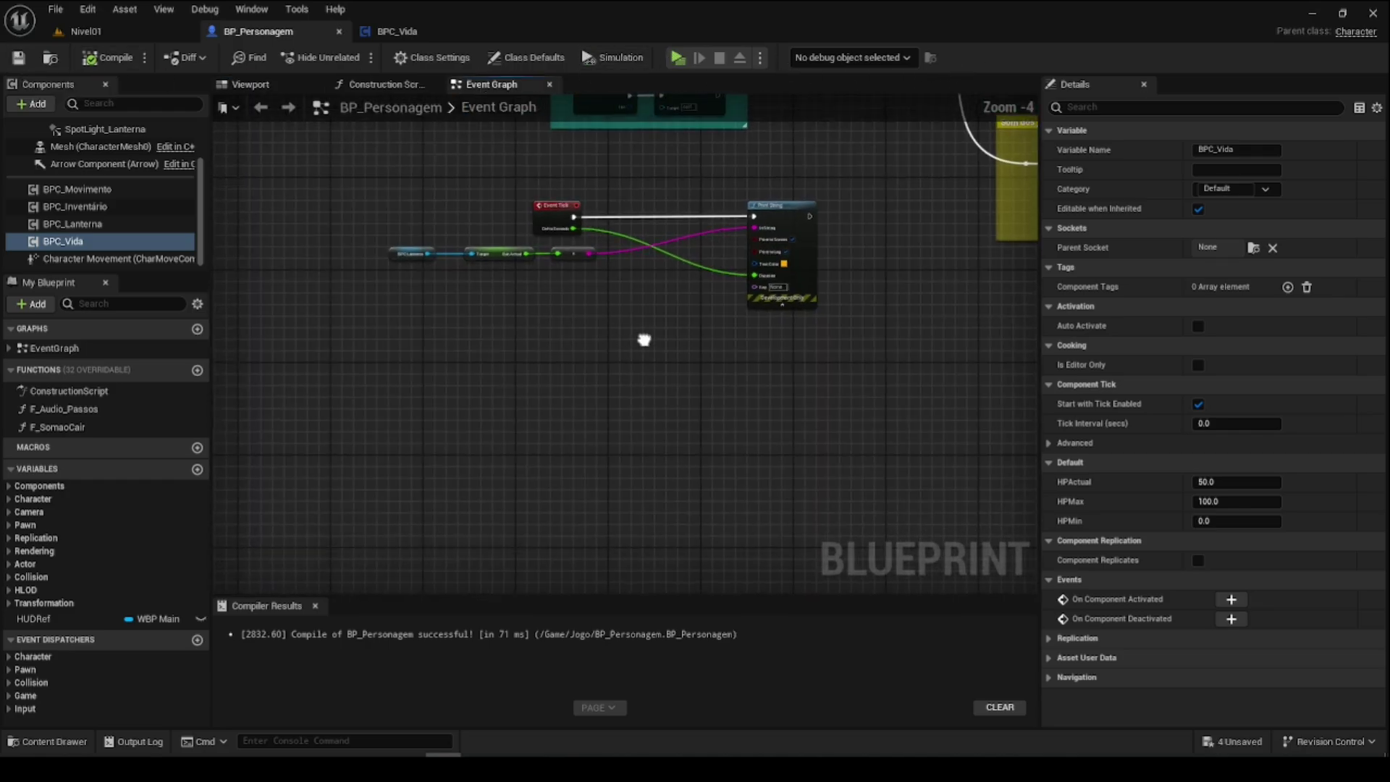
scroll(563, 376, down, 2)
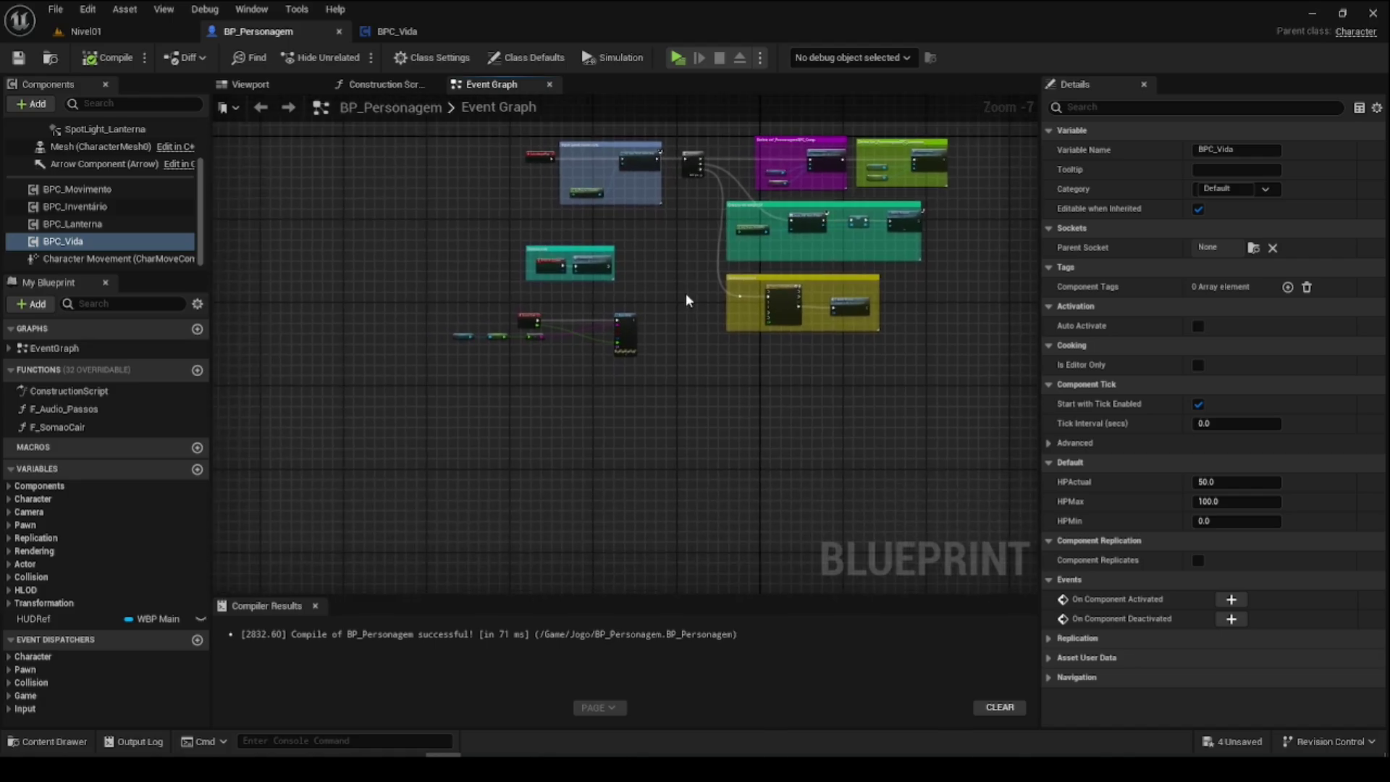
scroll(685, 297, up, 3)
right_drag(648, 380, 630, 356)
right_click(526, 362)
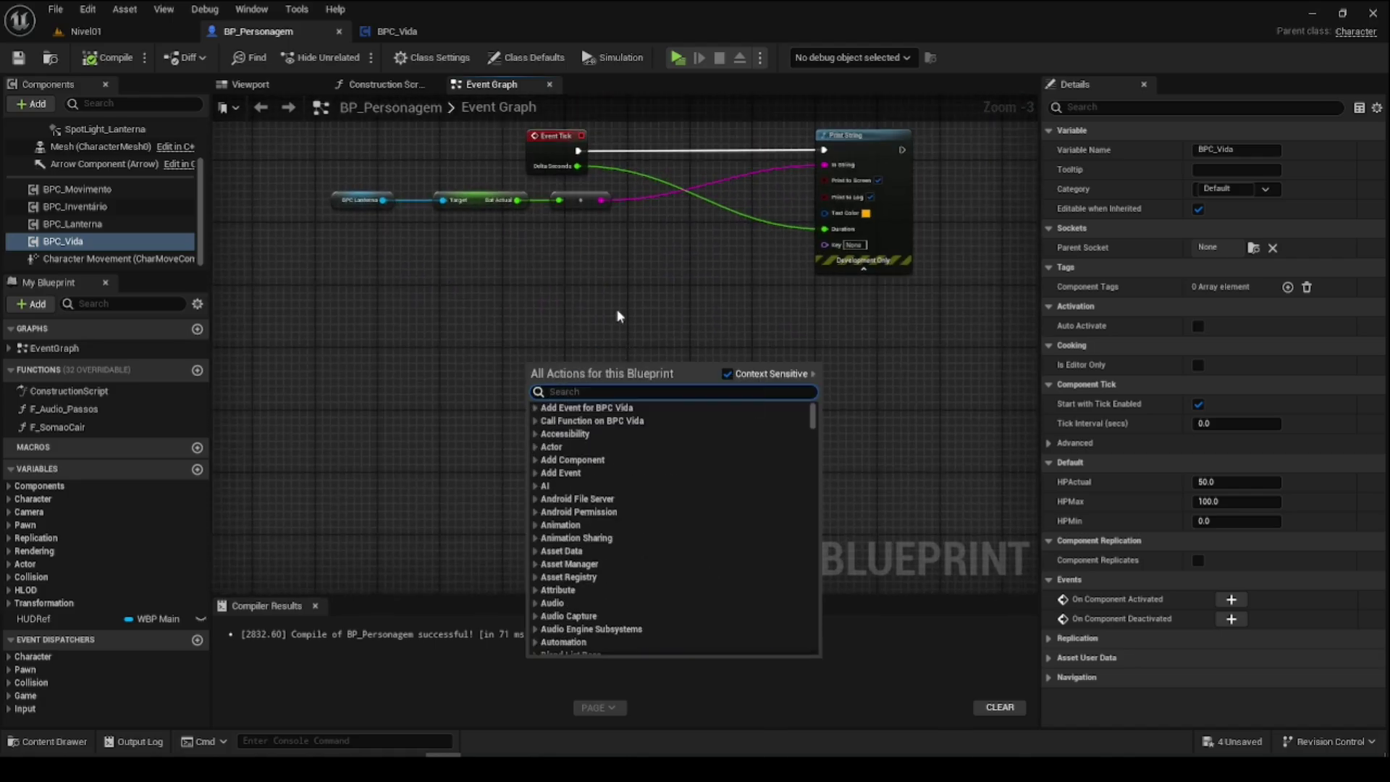
key(Escape)
right_drag(576, 298, 592, 278)
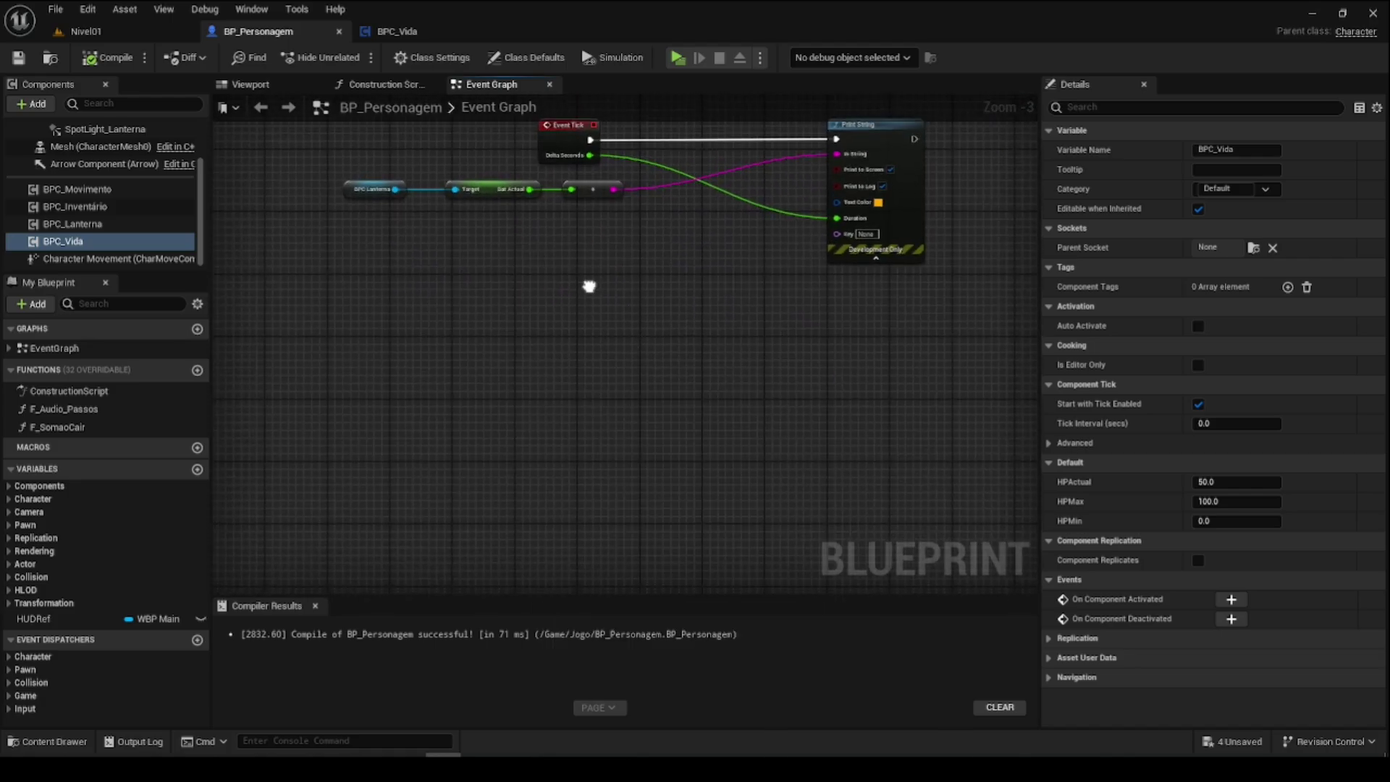
right_click(566, 307)
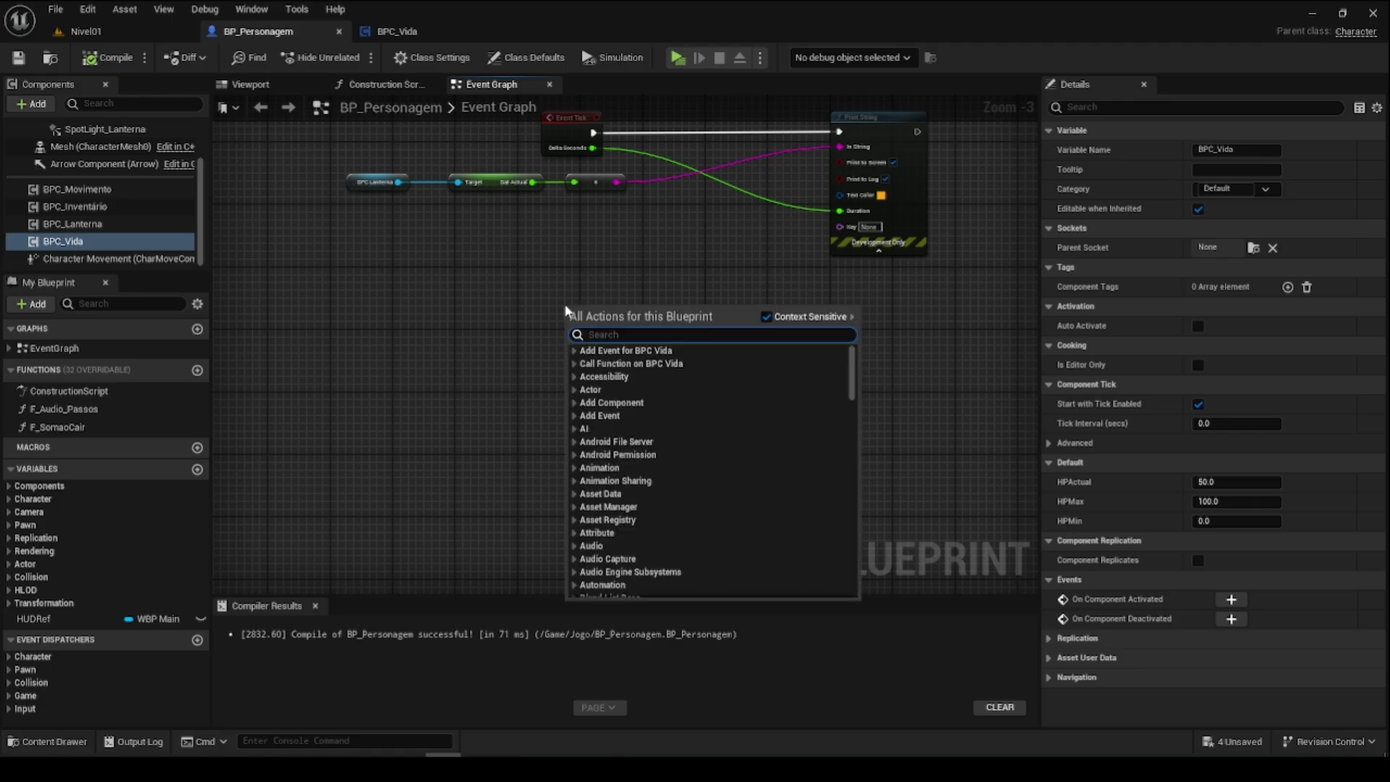
text(key)
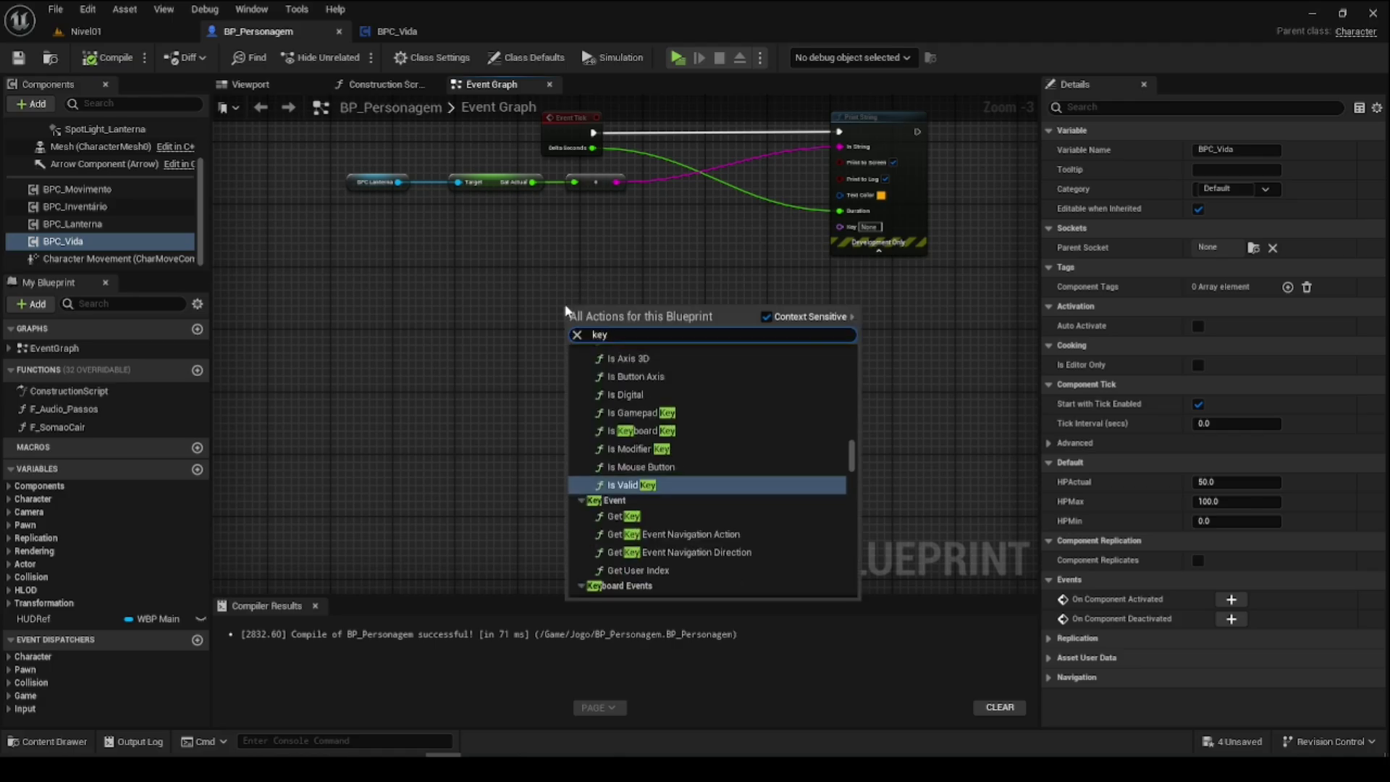
text( 2)
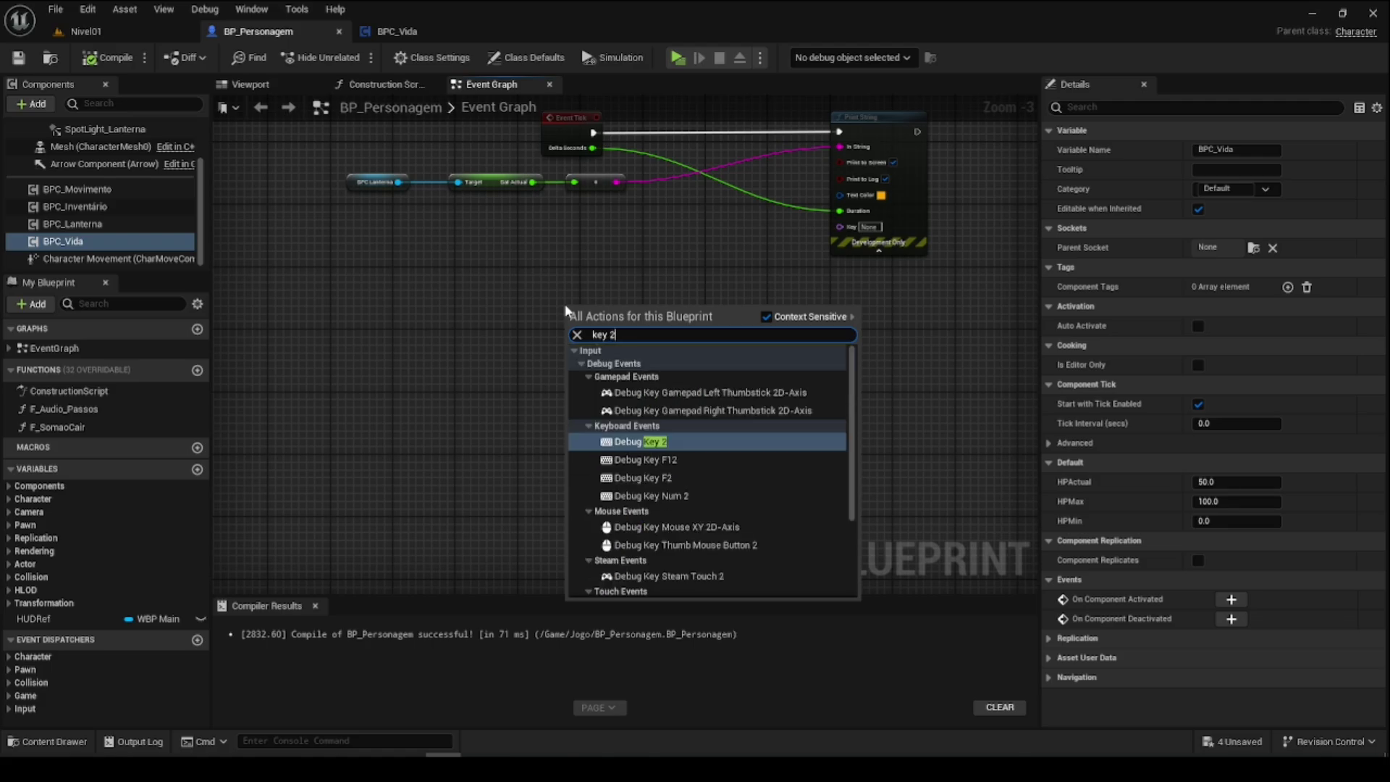
scroll(658, 444, down, 4)
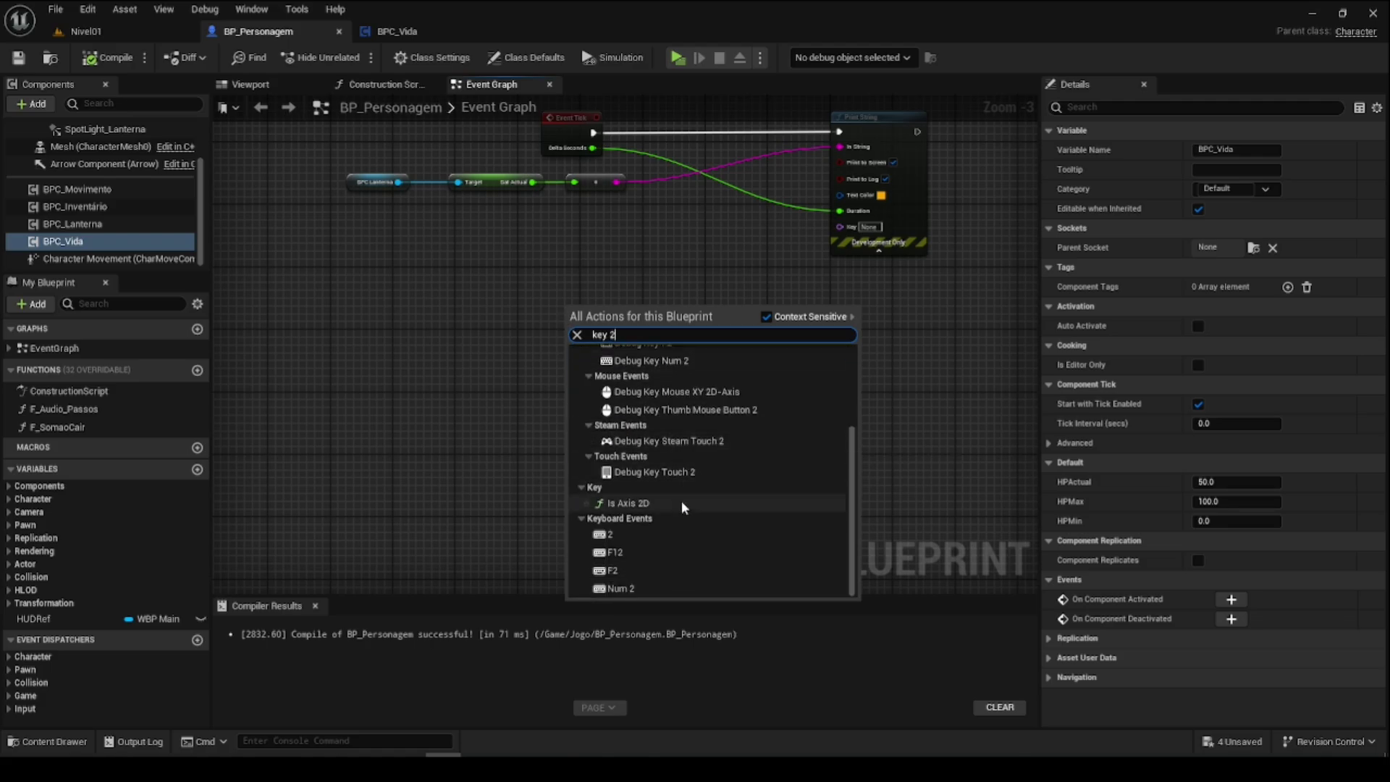
click(671, 533)
Step: Add the 3 key event below it and place a BPC_Vida reference in the graph
click(580, 420)
right_click(581, 427)
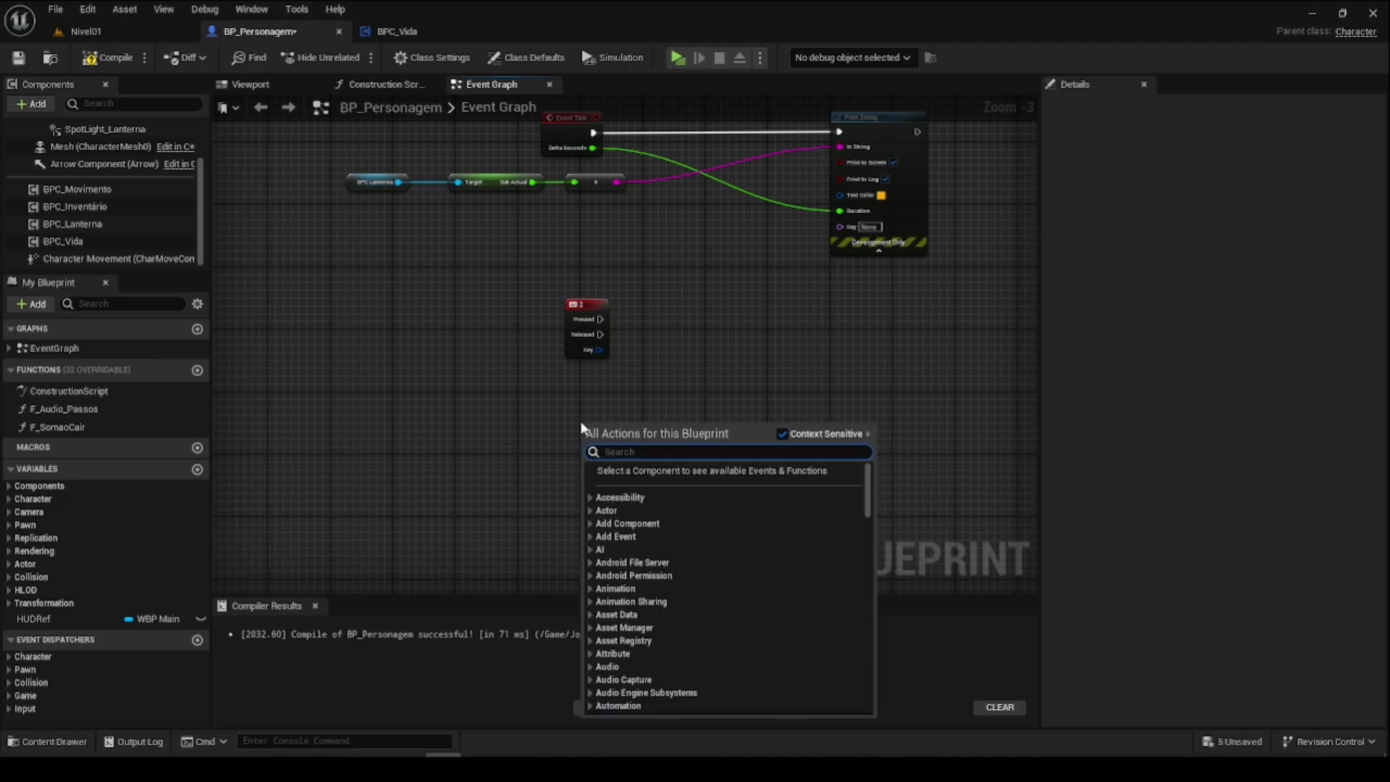
text(key 3)
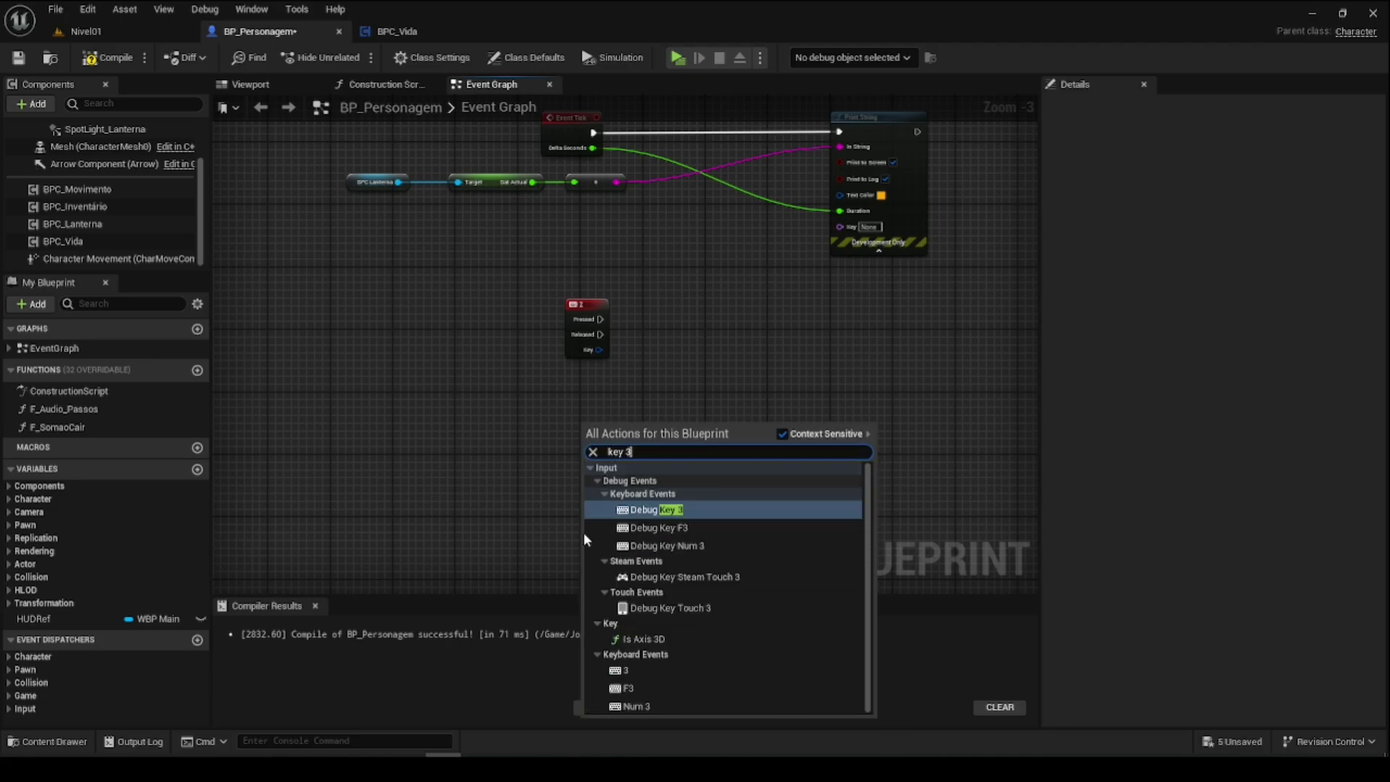
click(636, 670)
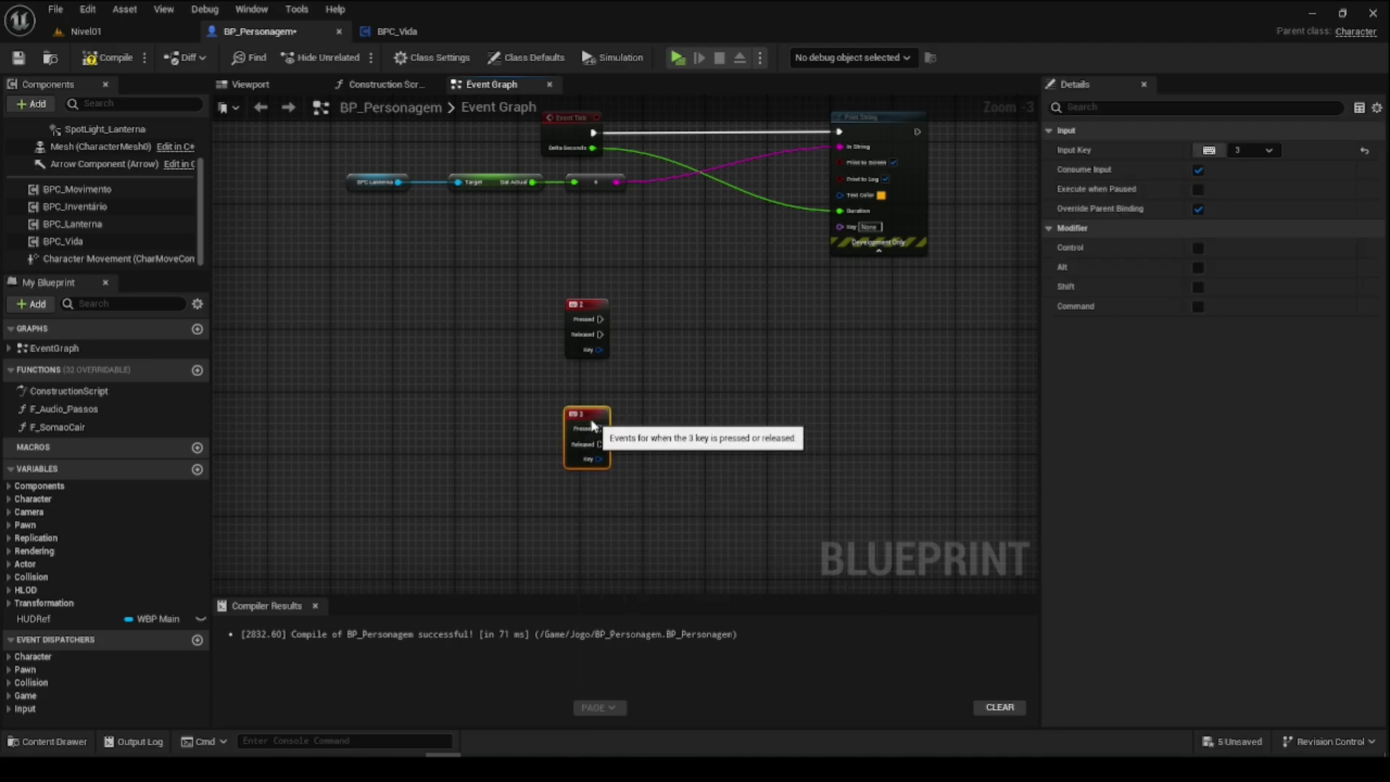
scroll(633, 398, up, 1)
click(632, 400)
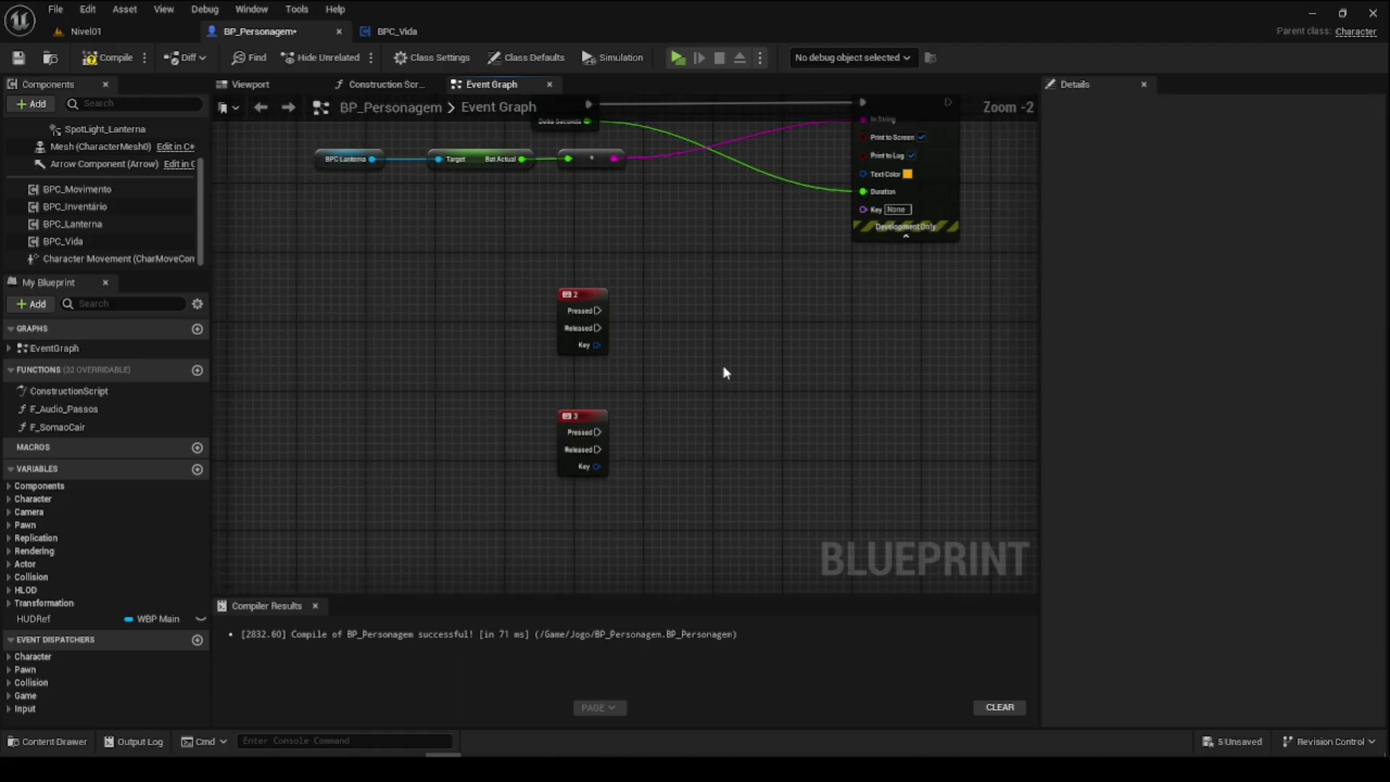
right_drag(703, 397, 588, 404)
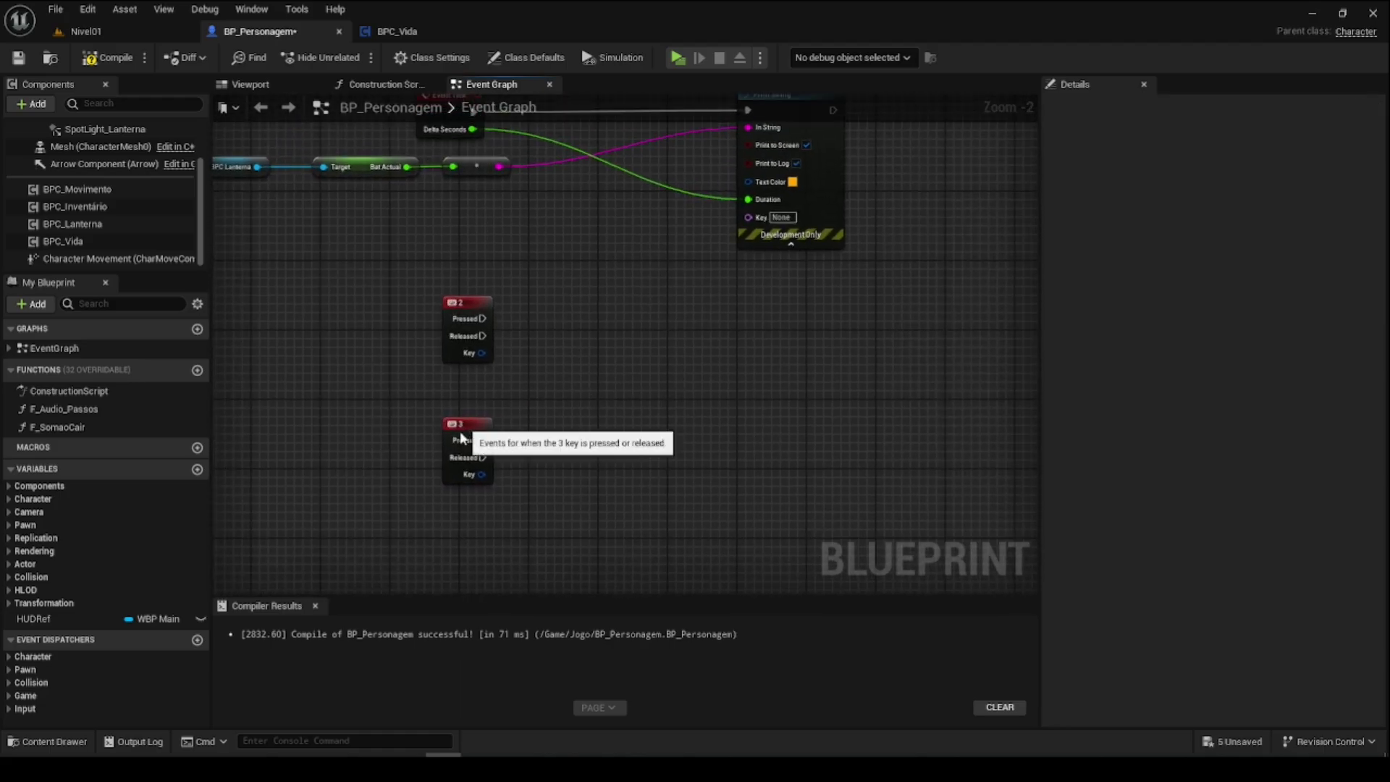
drag(464, 424, 455, 494)
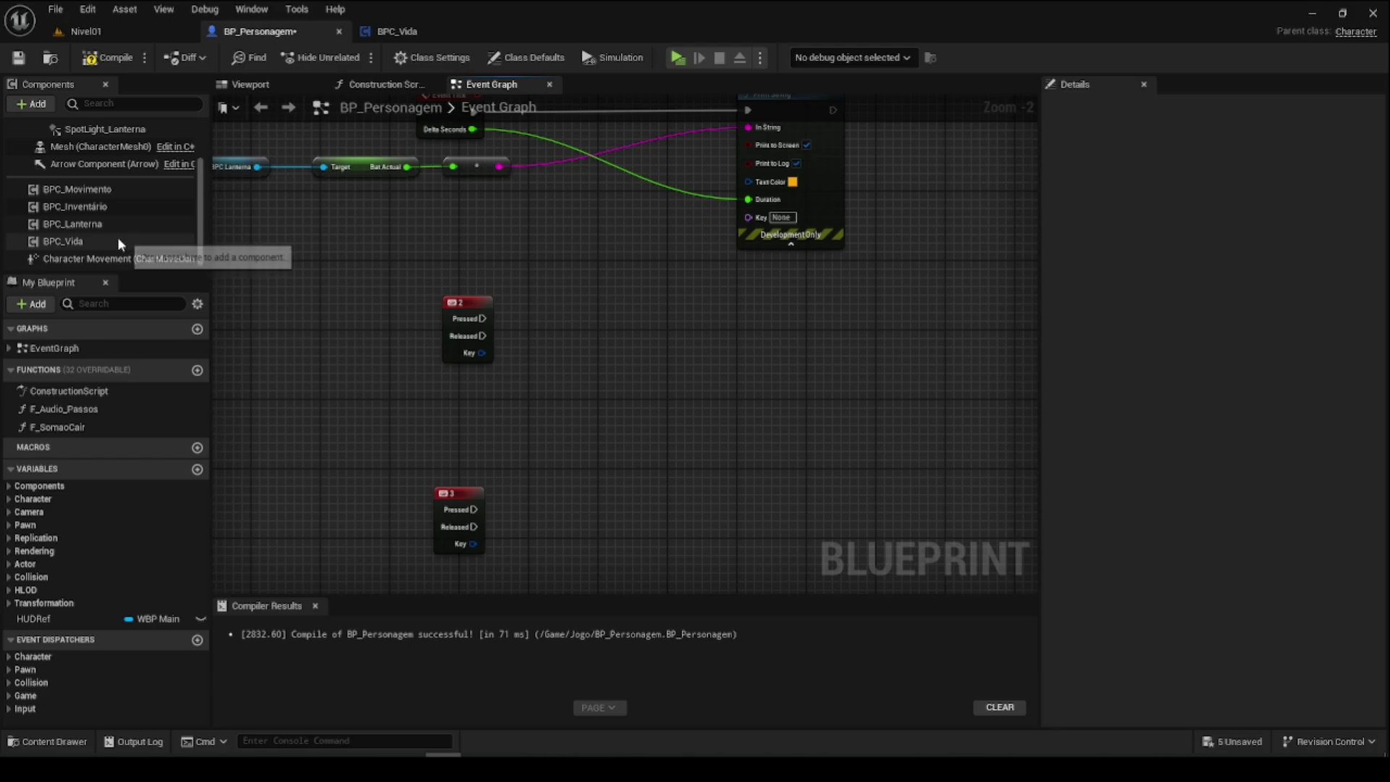
mouse_move(63, 241)
mouse_down()
mouse_move(463, 424)
mouse_move(569, 428)
mouse_up()
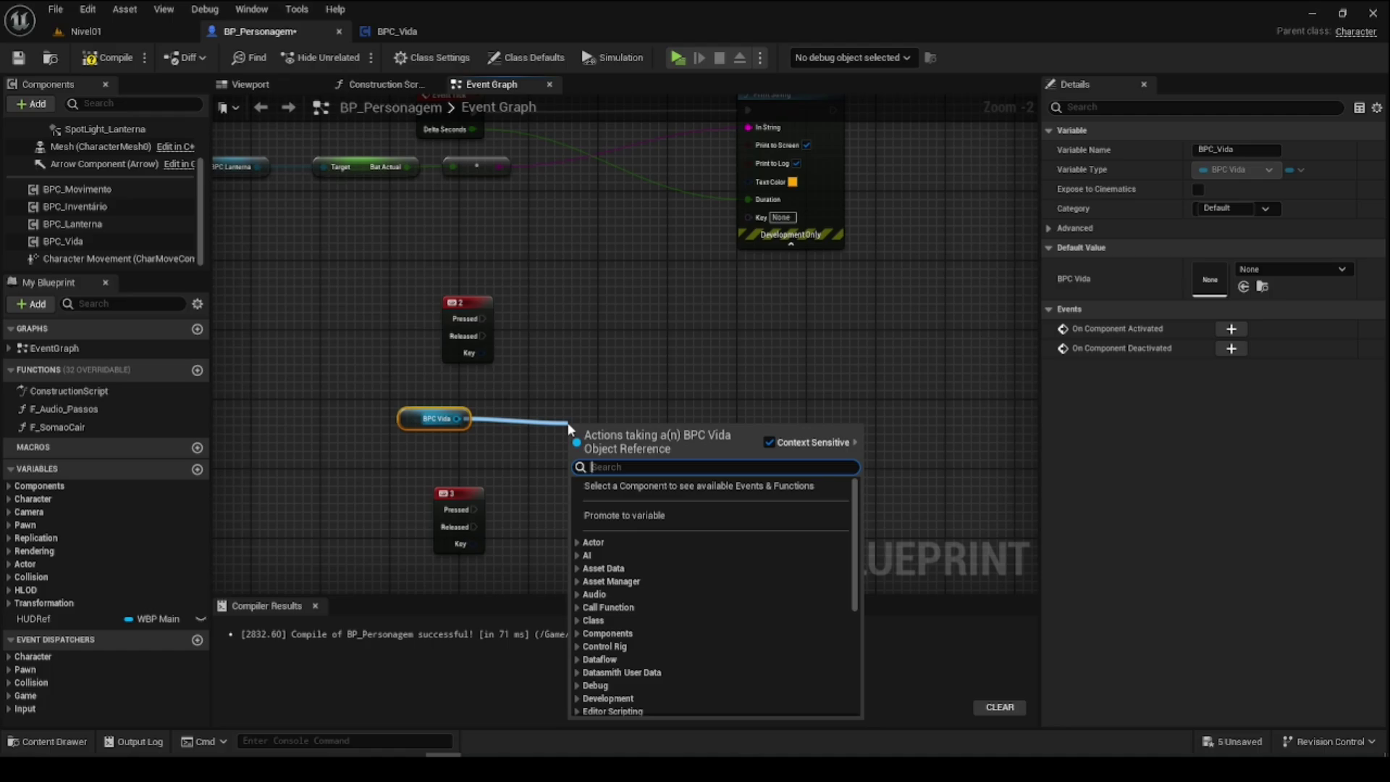
Step: Wire key 2's Pressed to a new F Perda HP call on BPC Vida with Quantidade 20
text(hpac)
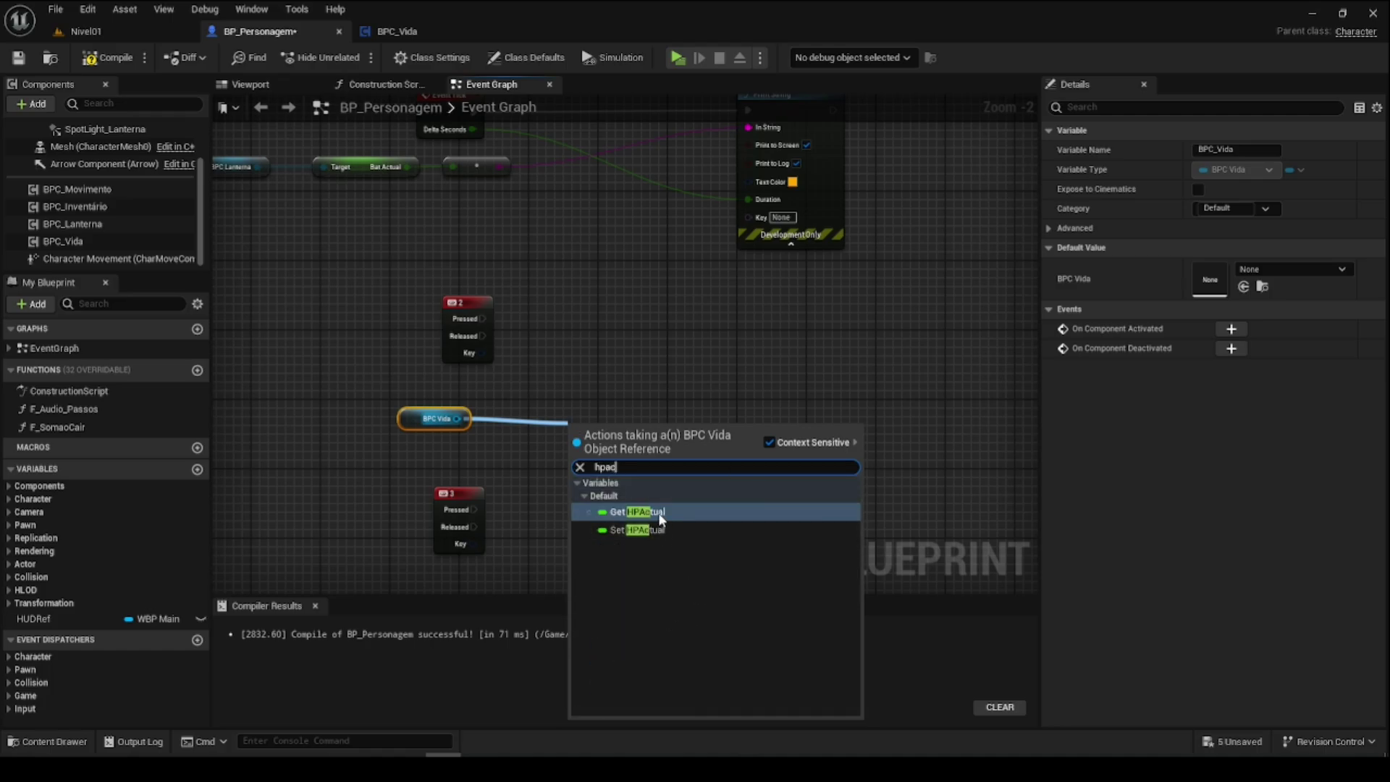
click(523, 403)
drag(457, 419, 545, 416)
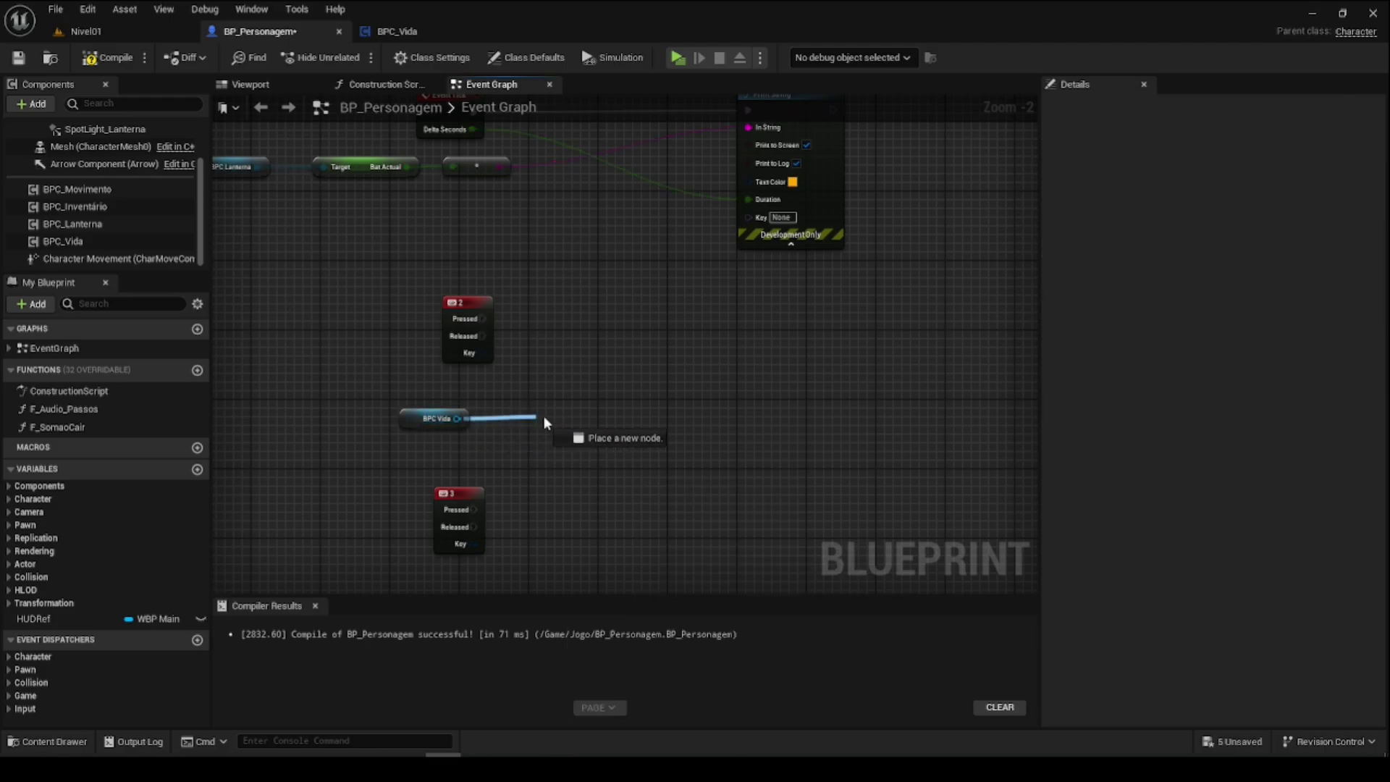
text(perda)
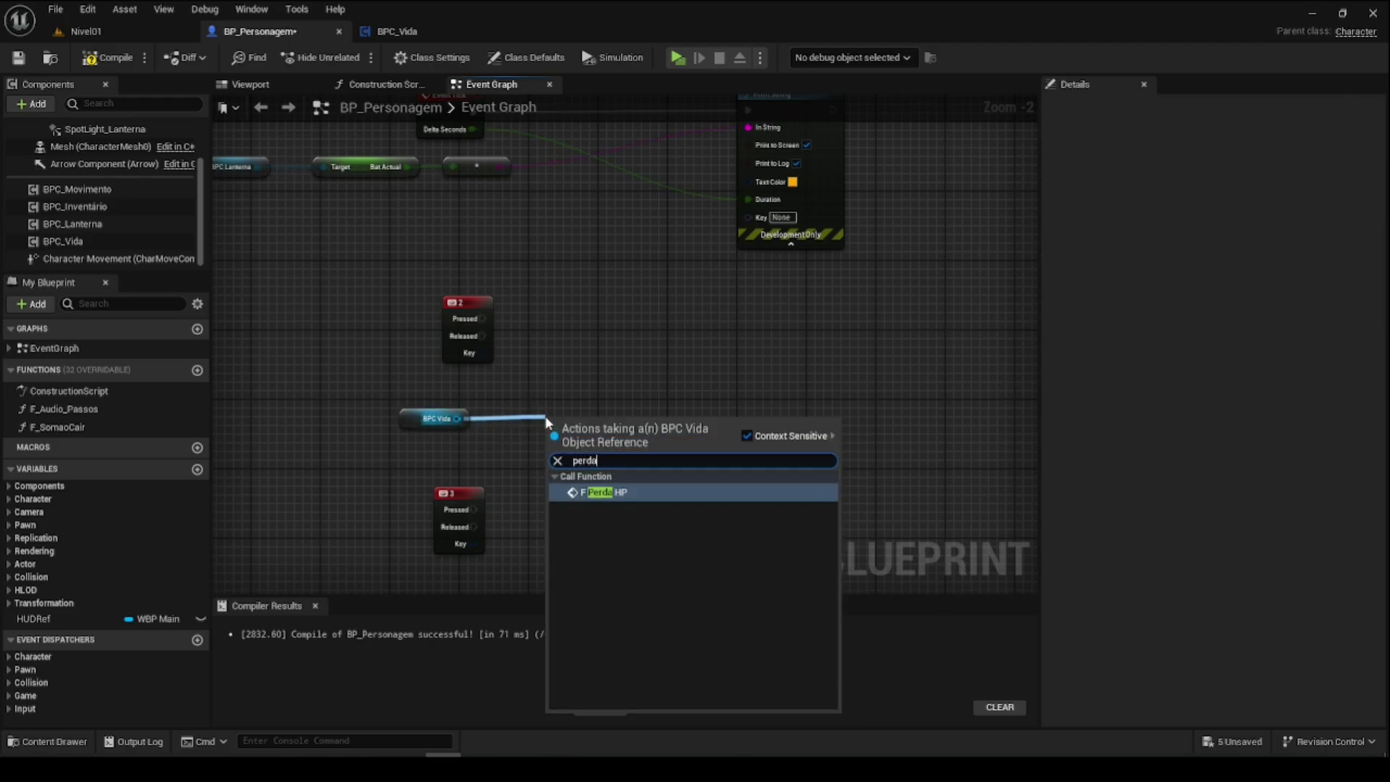
key(Return)
drag(564, 428, 590, 298)
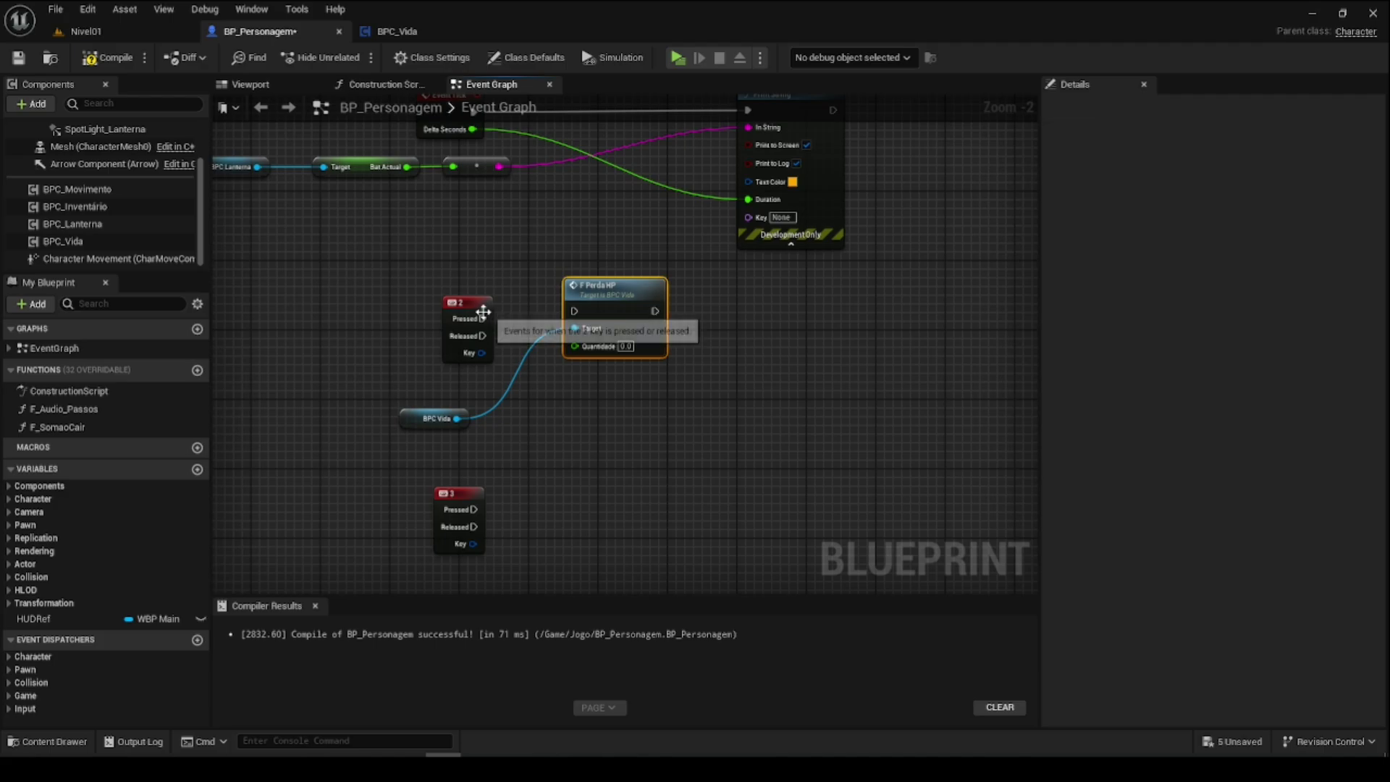
drag(481, 318, 669, 312)
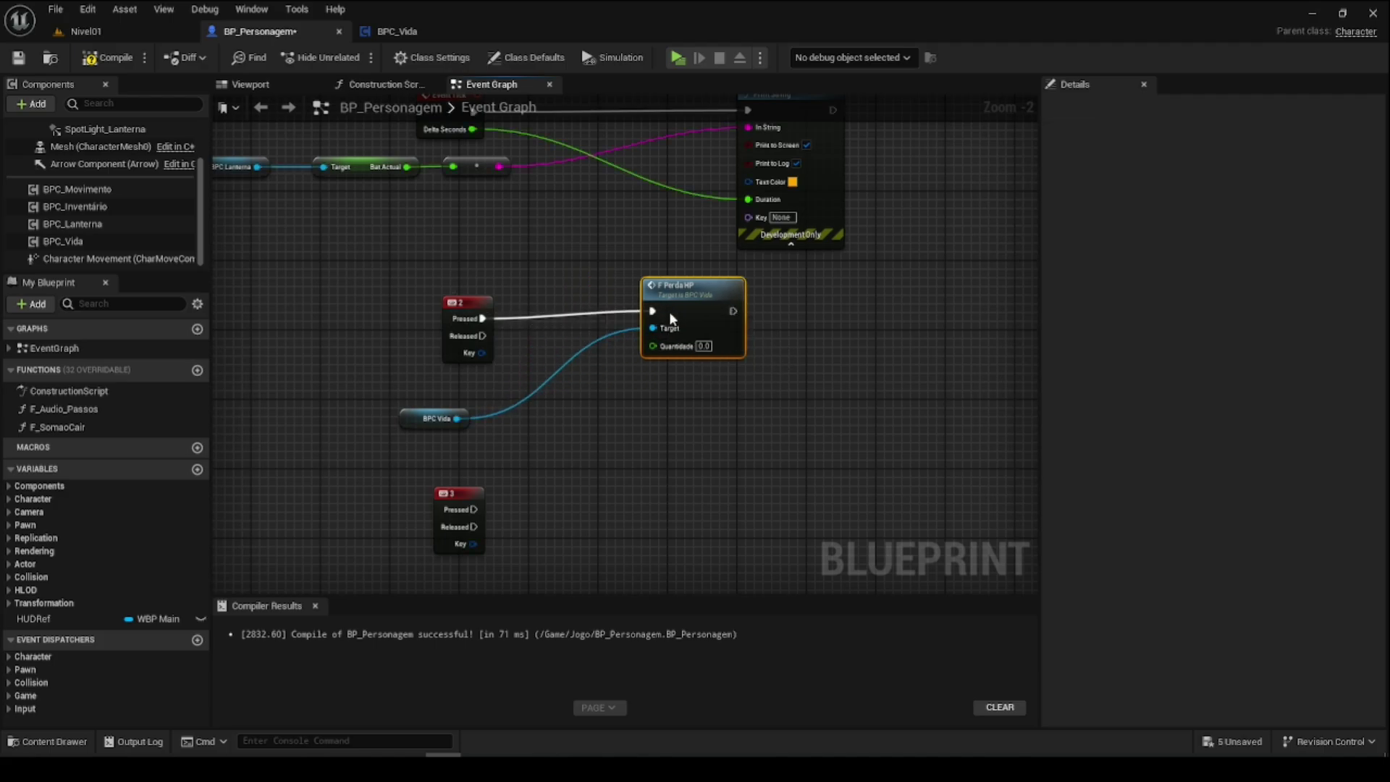
click(696, 355)
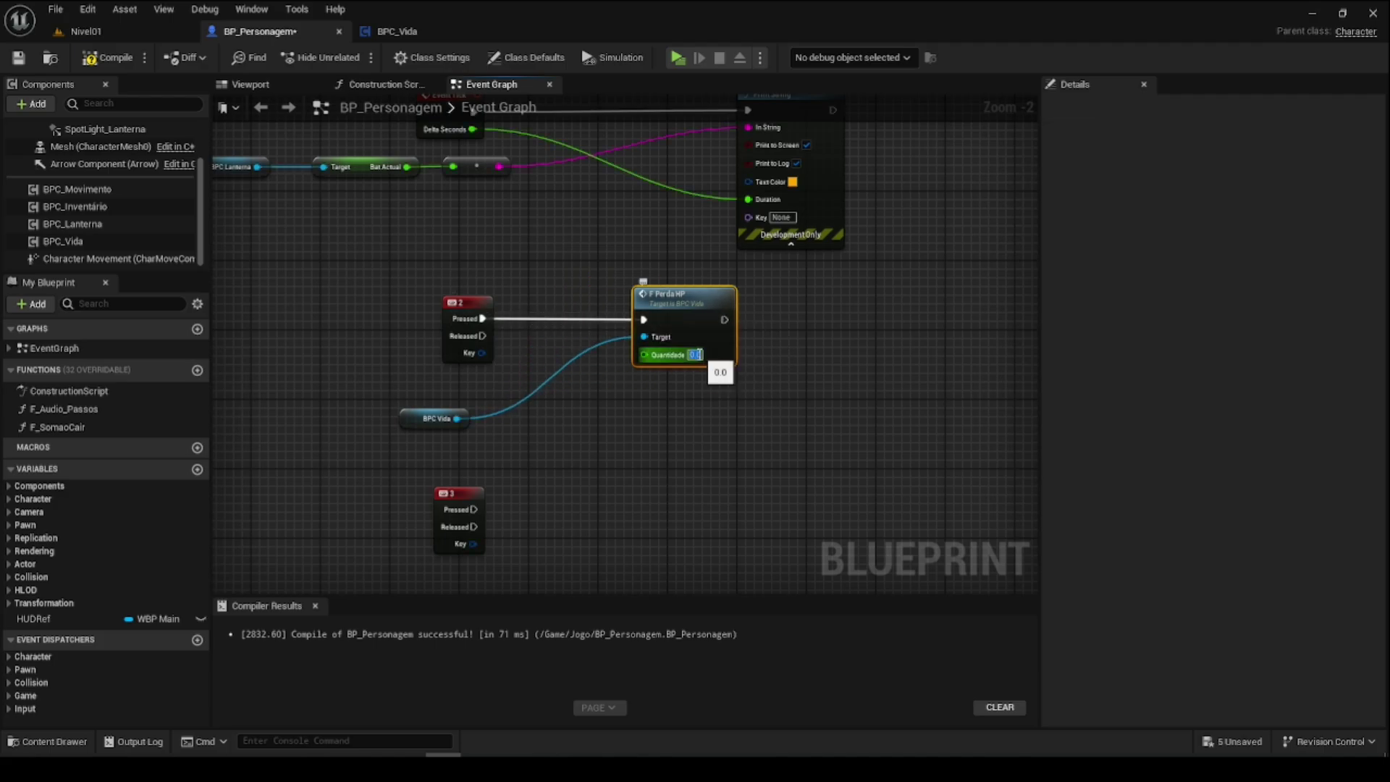
text(20)
click(636, 430)
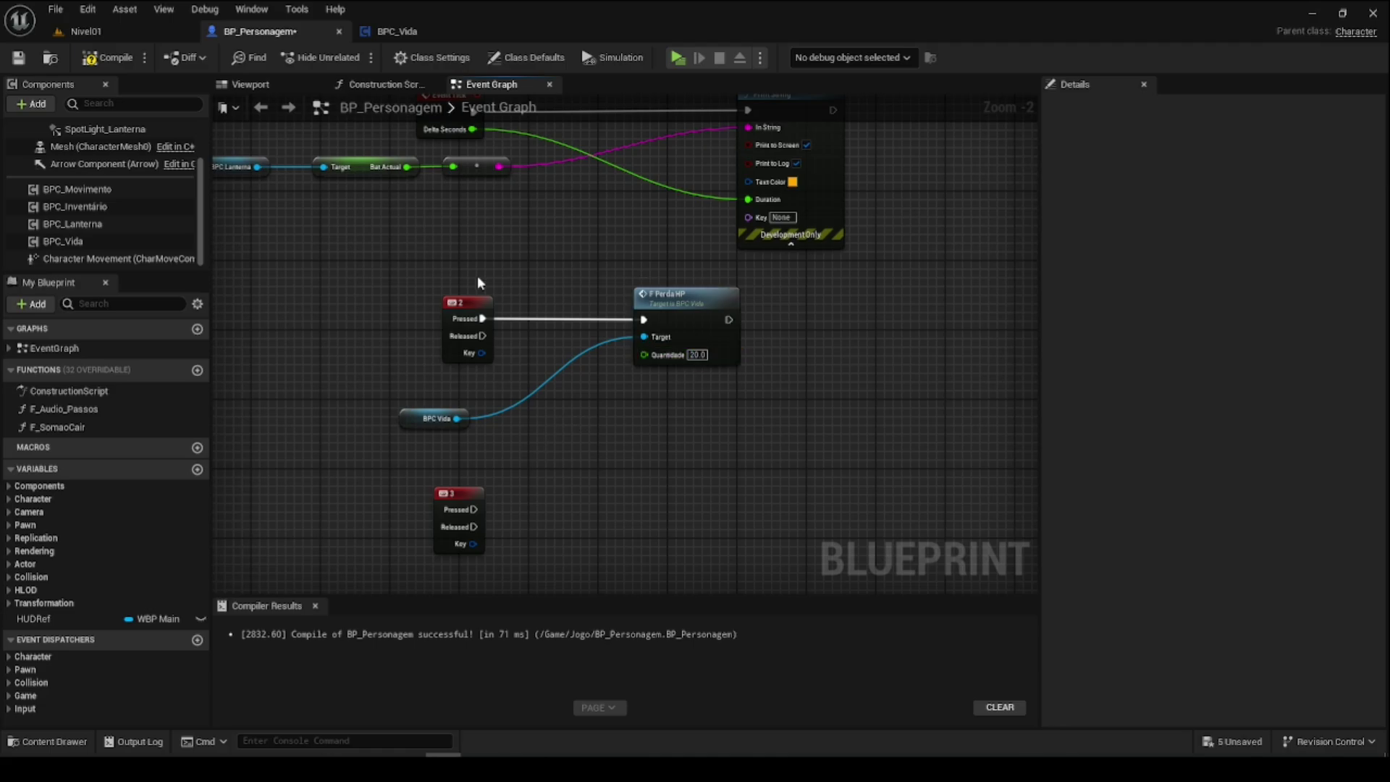
Step: Wire key 3's Pressed to an F Ganho HP call on BPC Vida with Quantidade 20
drag(457, 419, 647, 498)
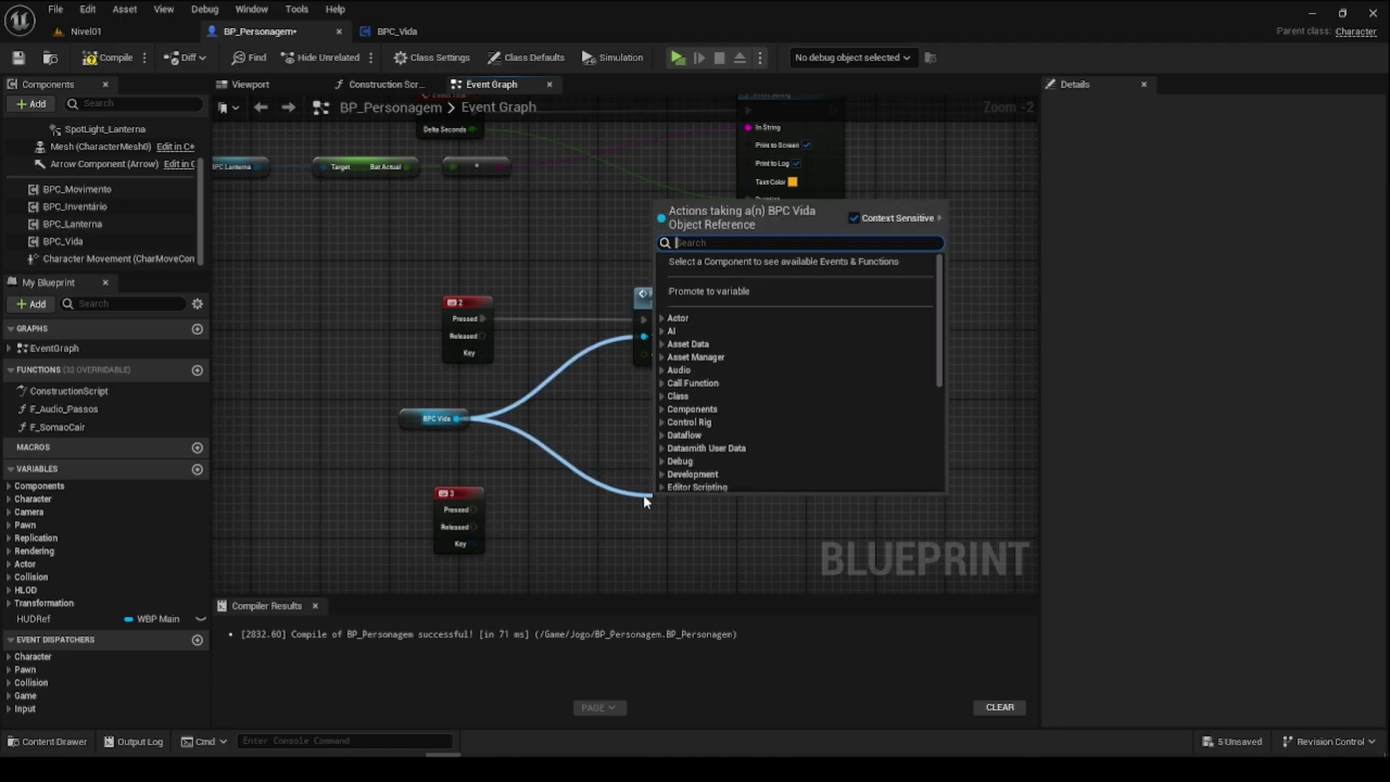
text(ganho)
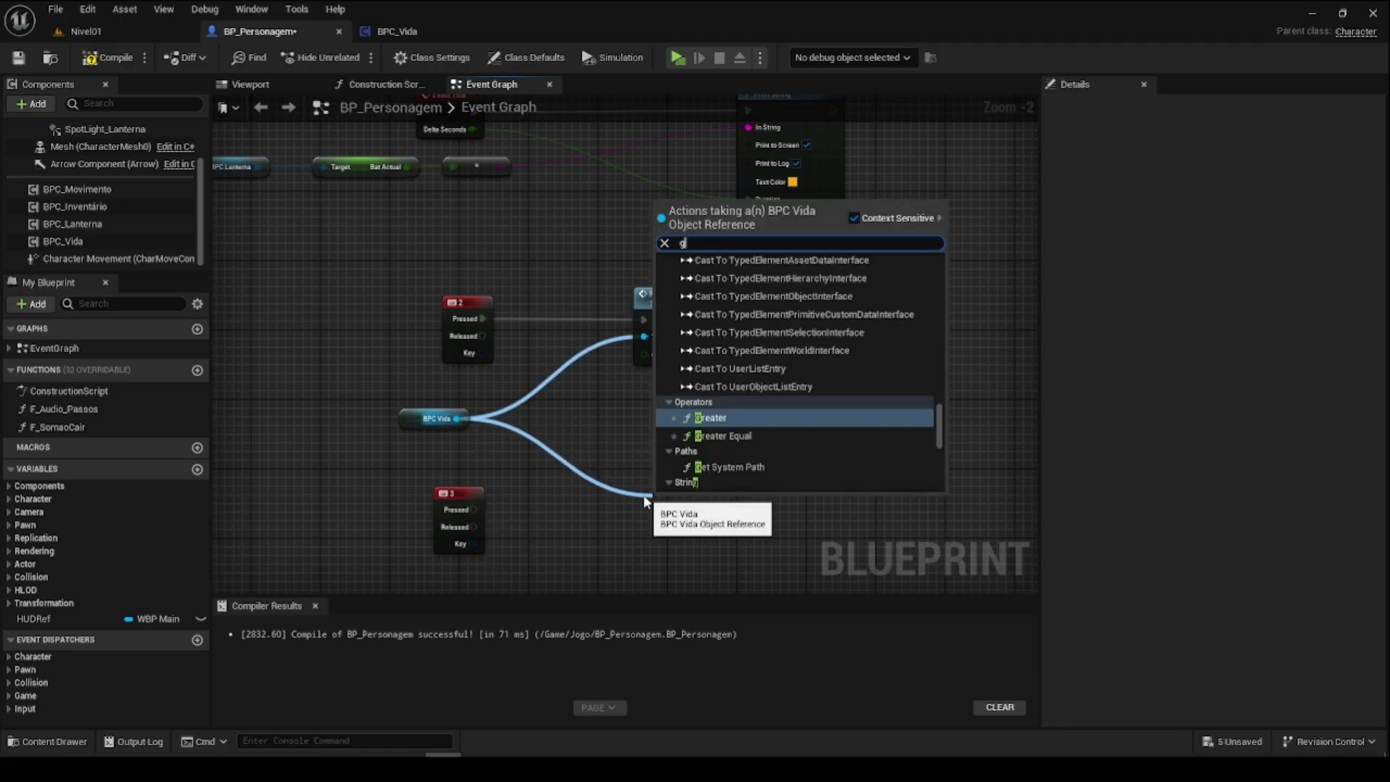
key(Return)
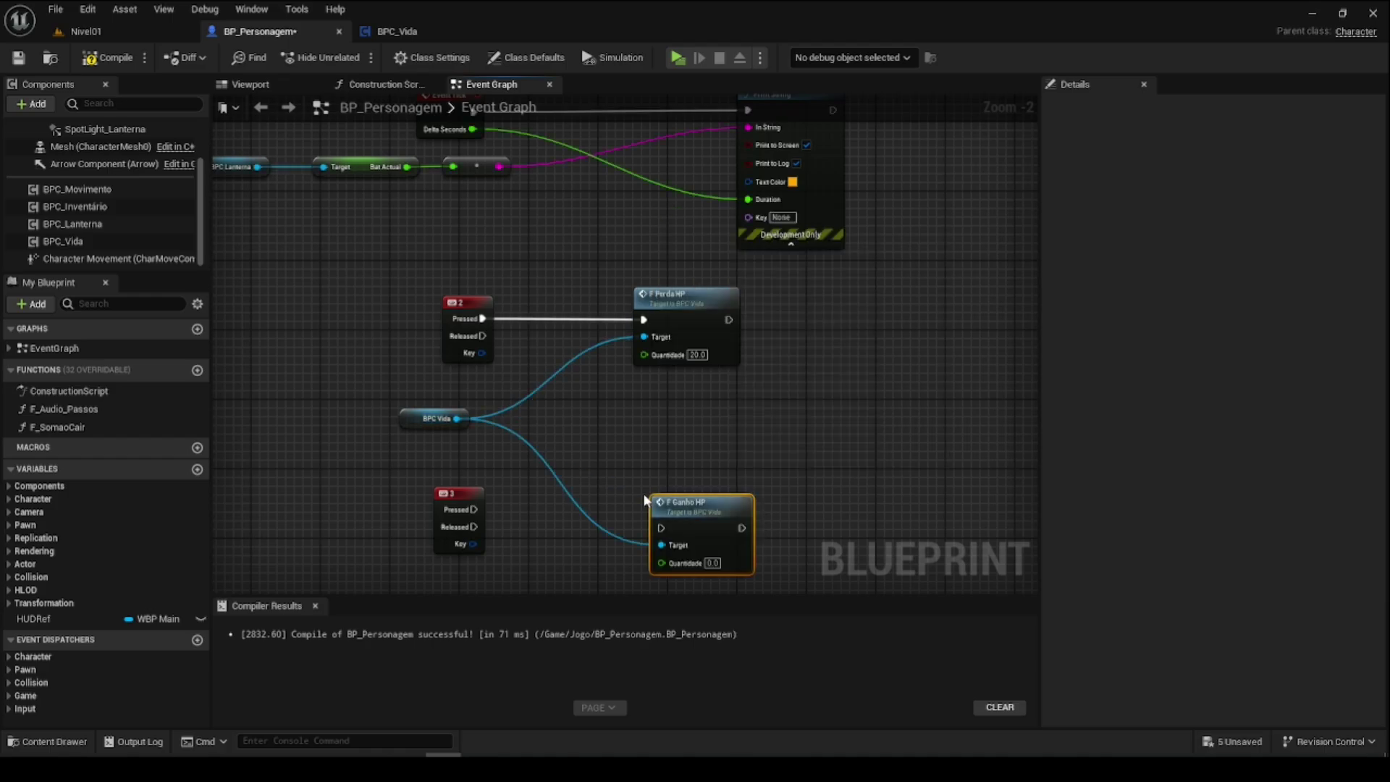
mouse_move(475, 510)
mouse_down()
mouse_move(680, 488)
mouse_move(671, 508)
mouse_up()
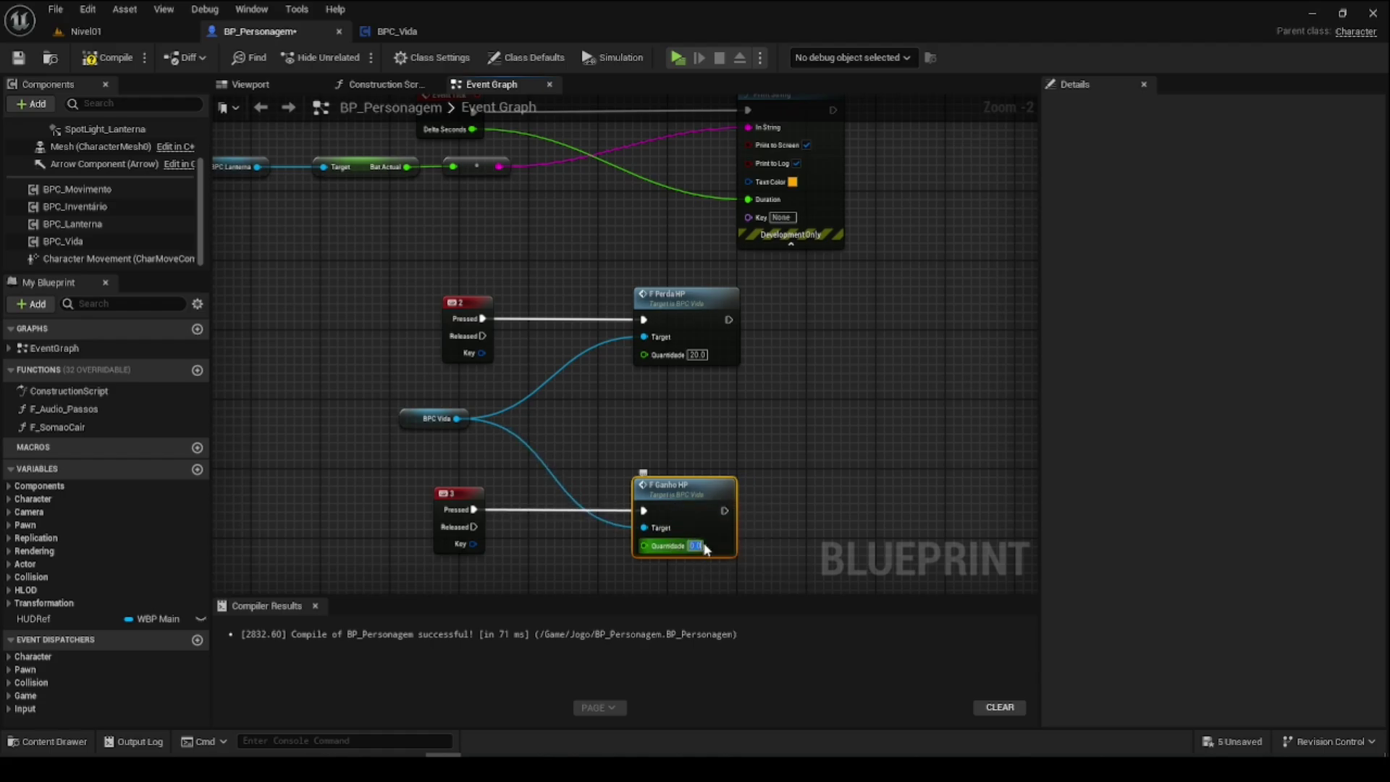
click(697, 545)
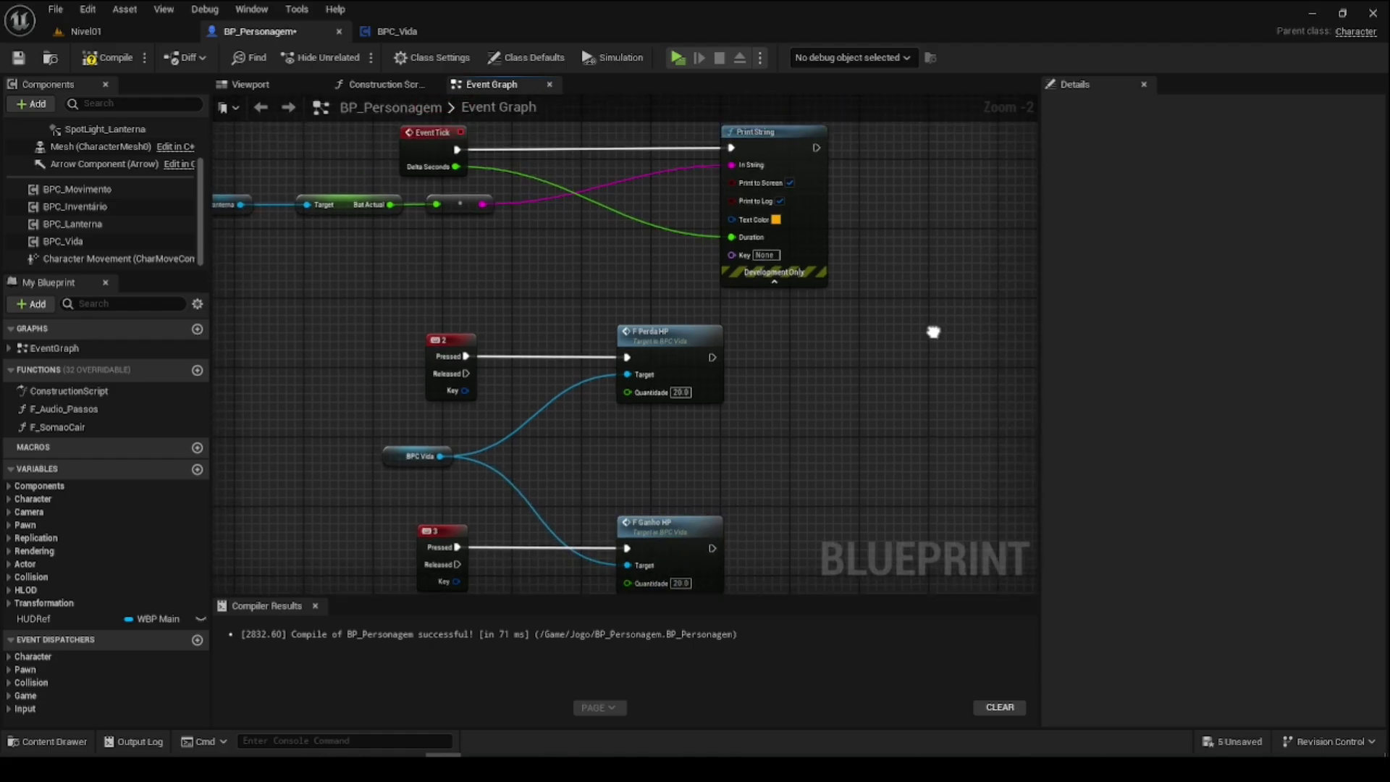
Step: Move the key event nodes lower and paste a copy of BPC Vida near Event Tick
right_drag(844, 329, 872, 389)
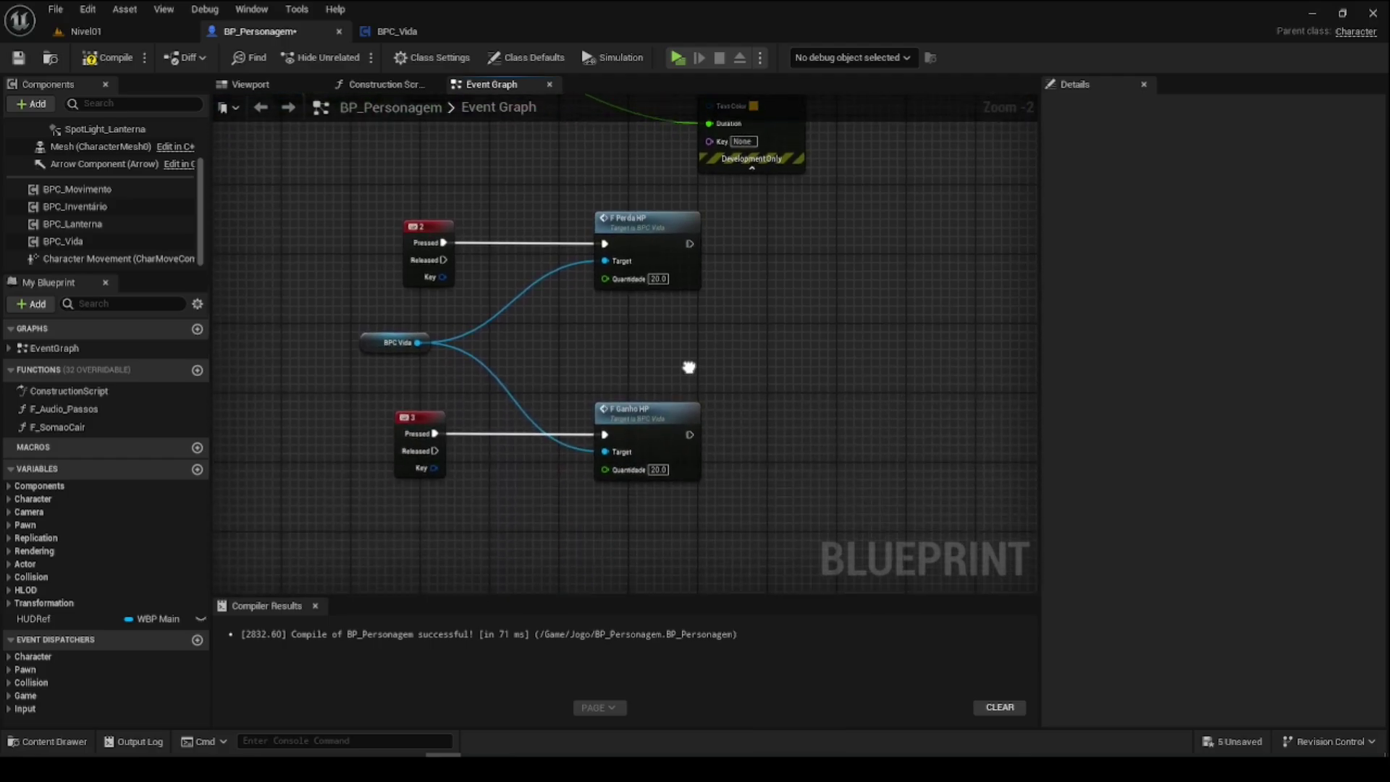
right_drag(884, 339, 929, 128)
drag(322, 190, 752, 480)
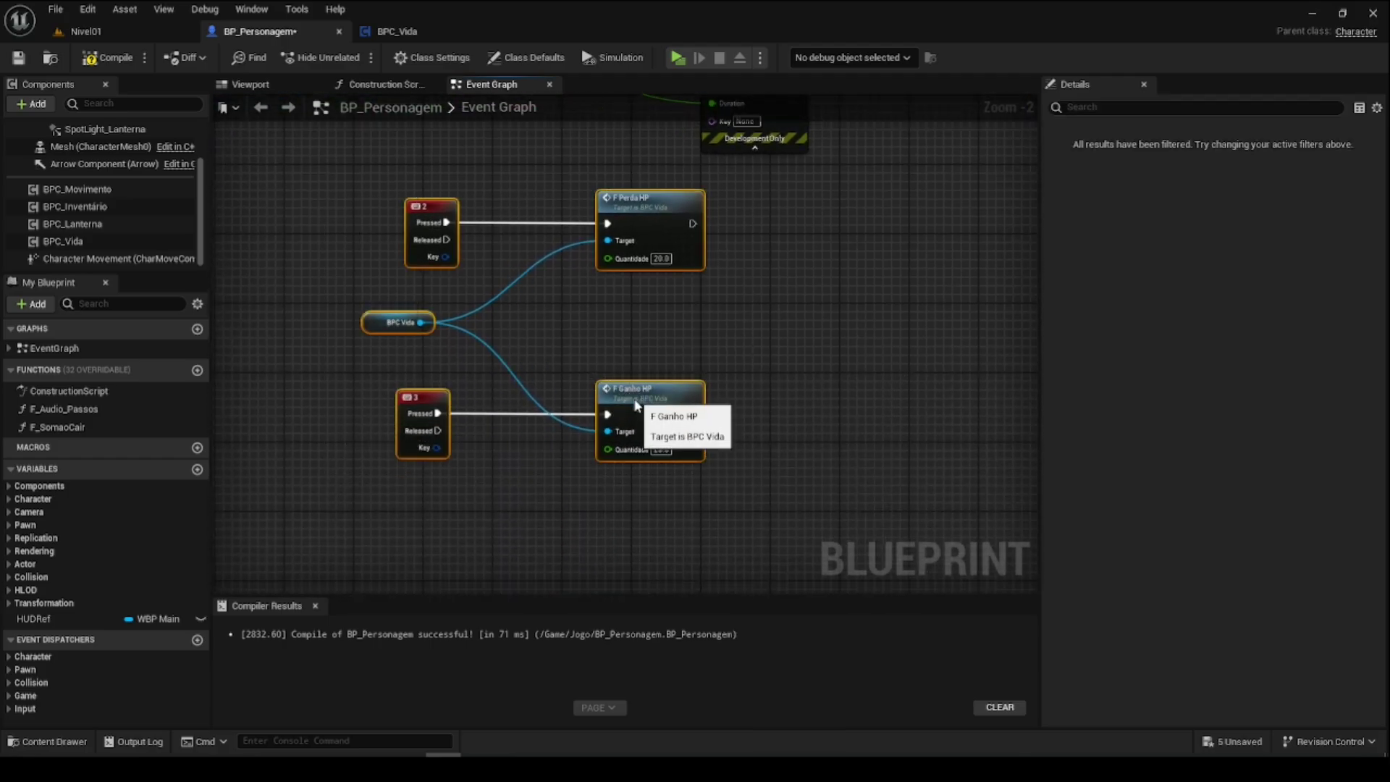
drag(626, 393, 625, 480)
click(722, 387)
click(386, 411)
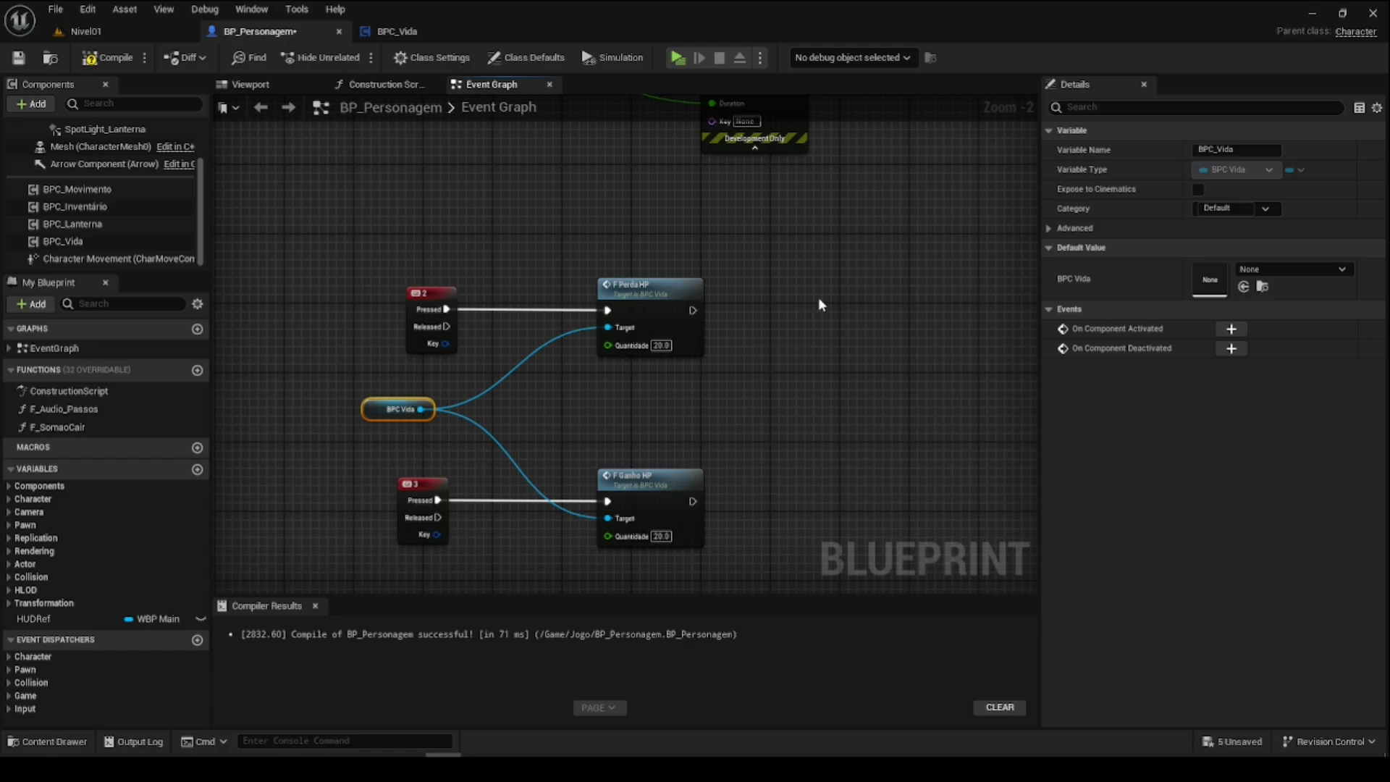
right_drag(818, 303, 710, 511)
key(ctrl+c)
key(ctrl+v)
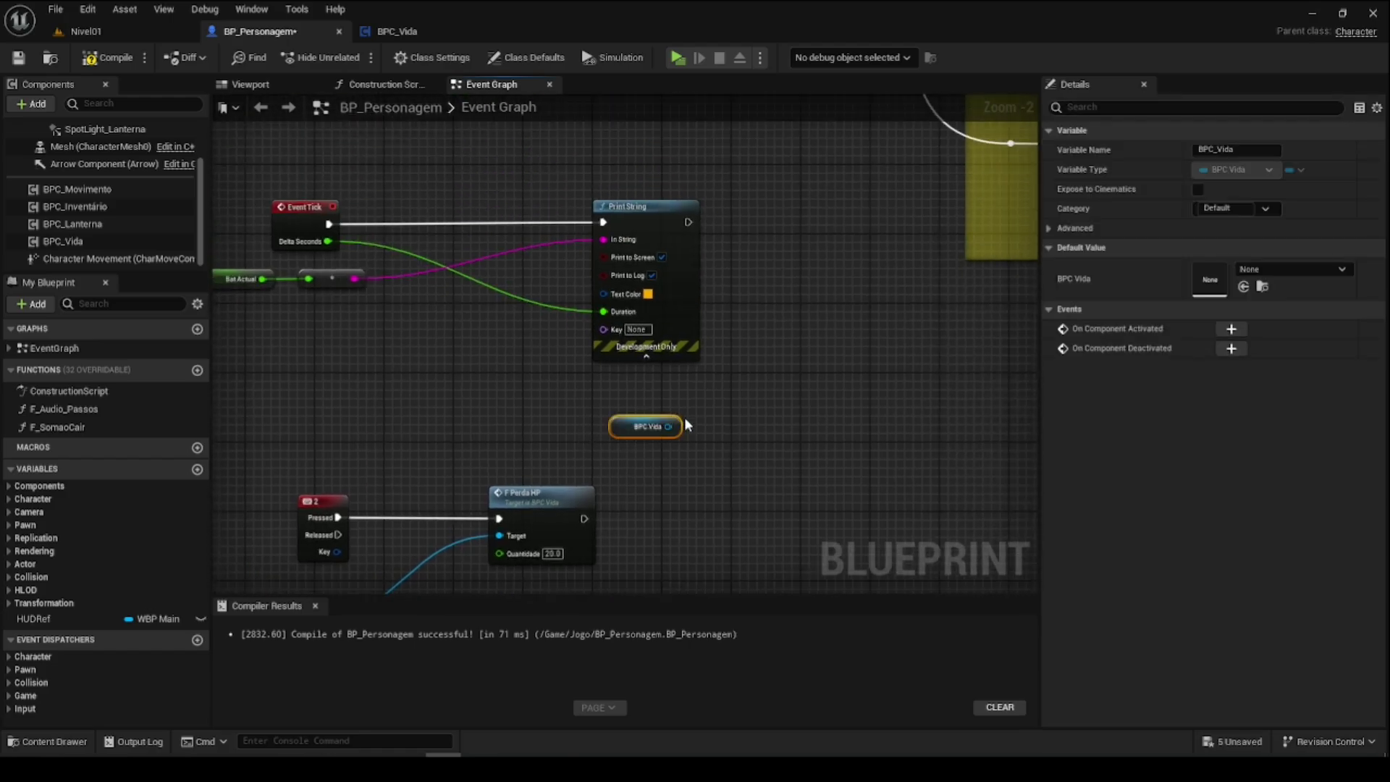
Step: Duplicate Print String, chain it after the first, and route Delta Seconds into its Duration
click(684, 297)
key(ctrl+c)
key(ctrl+v)
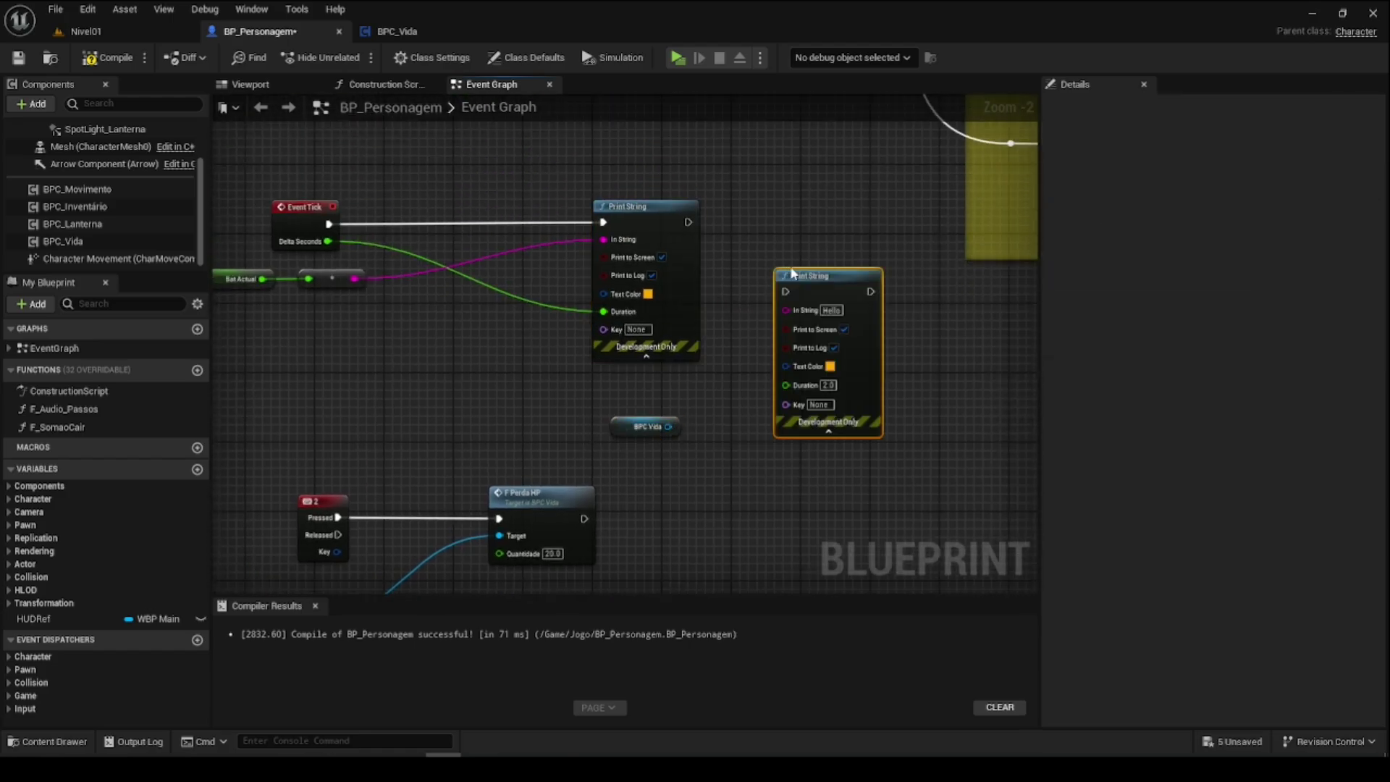
drag(805, 303, 805, 223)
drag(687, 223, 785, 215)
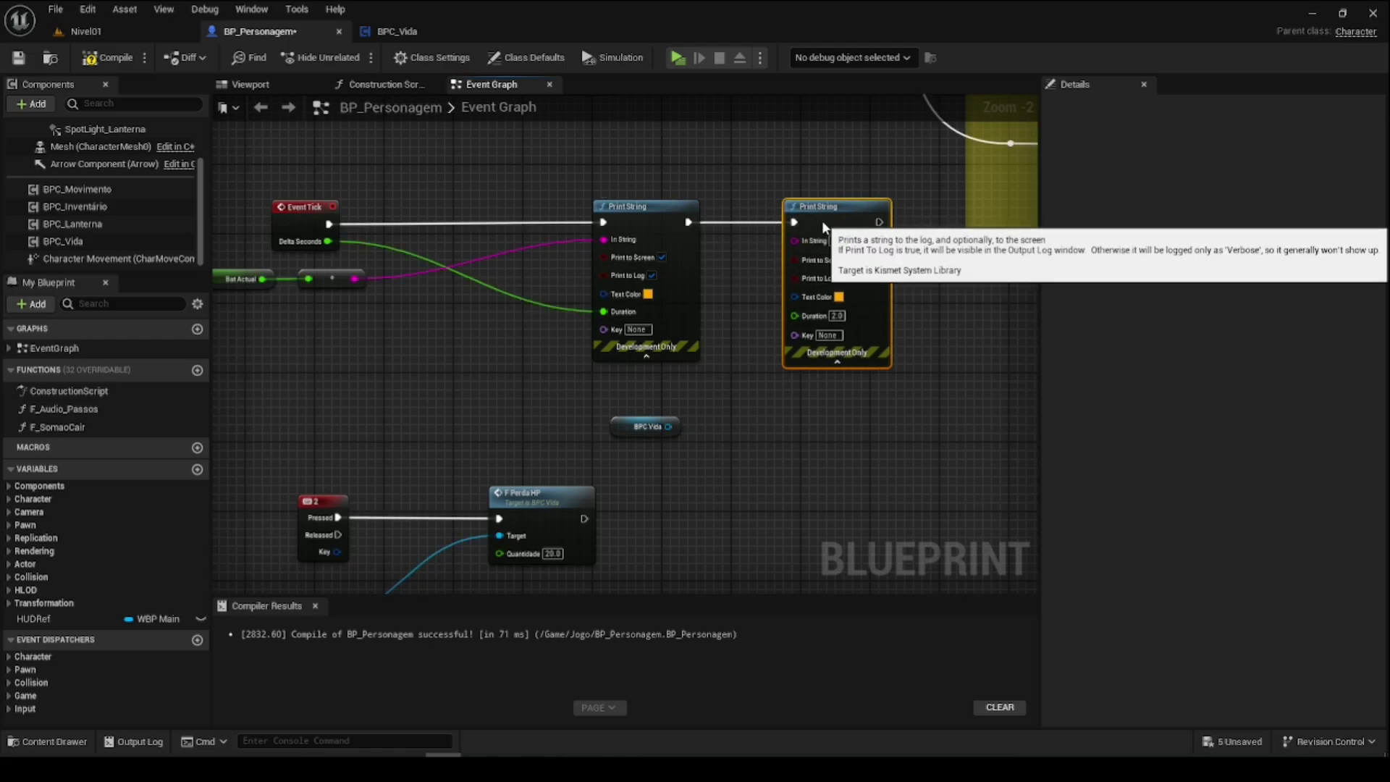
drag(794, 315, 643, 241)
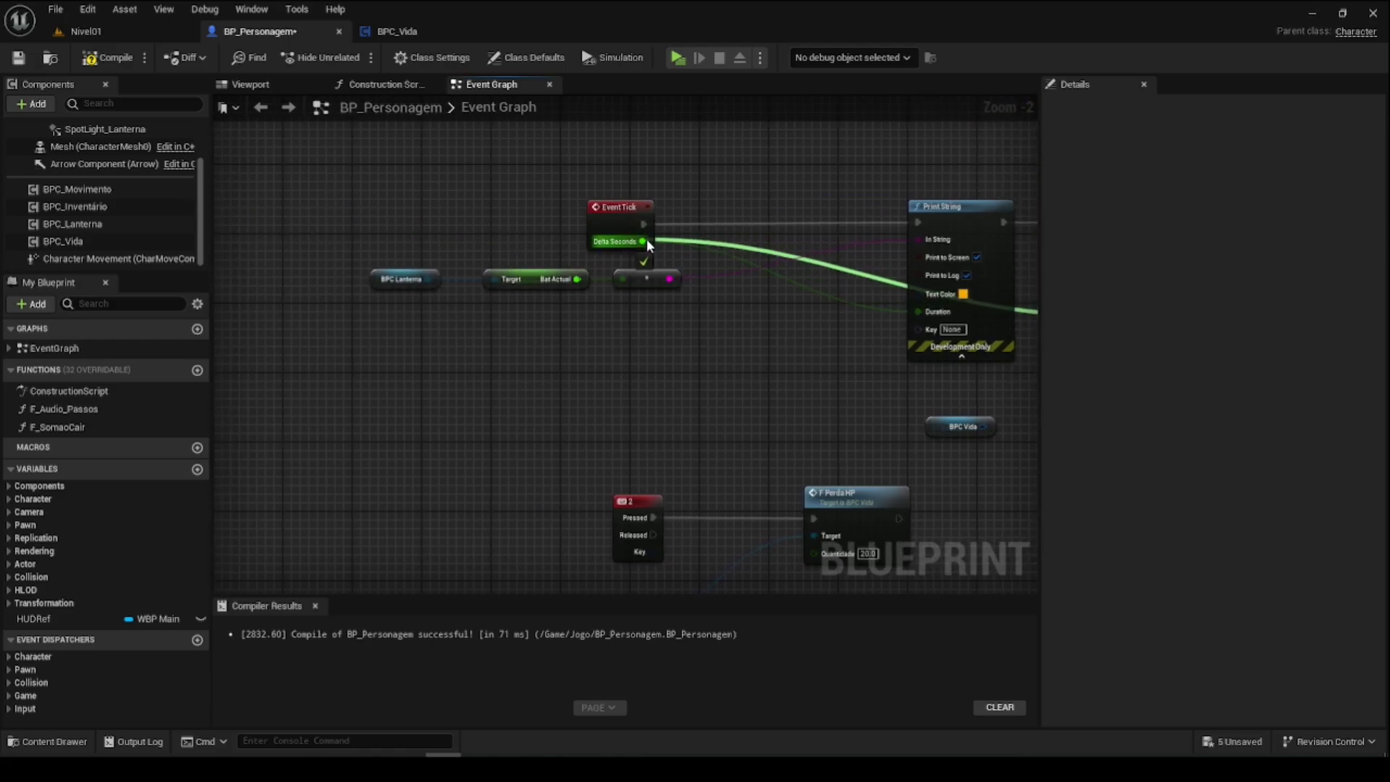
right_drag(792, 165, 437, 170)
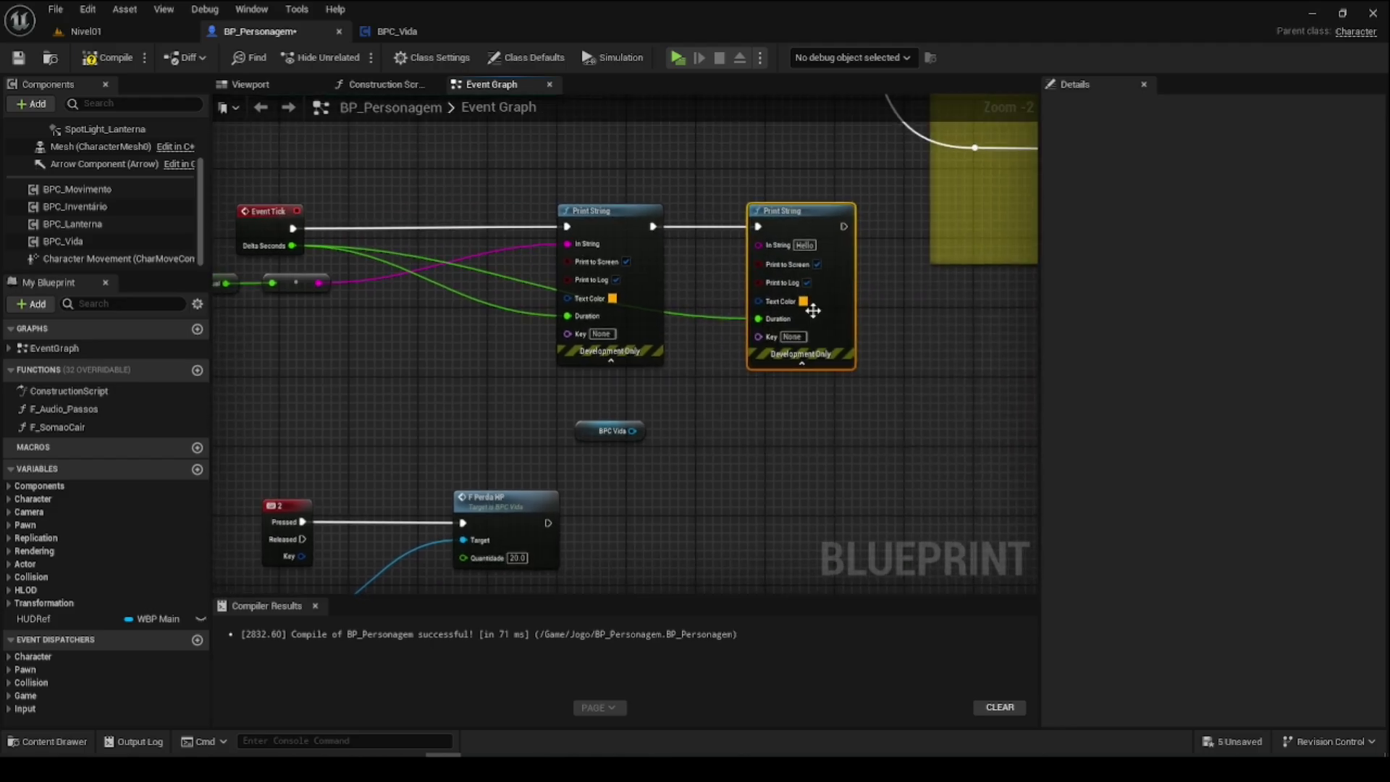
click(706, 322)
double_click(697, 314)
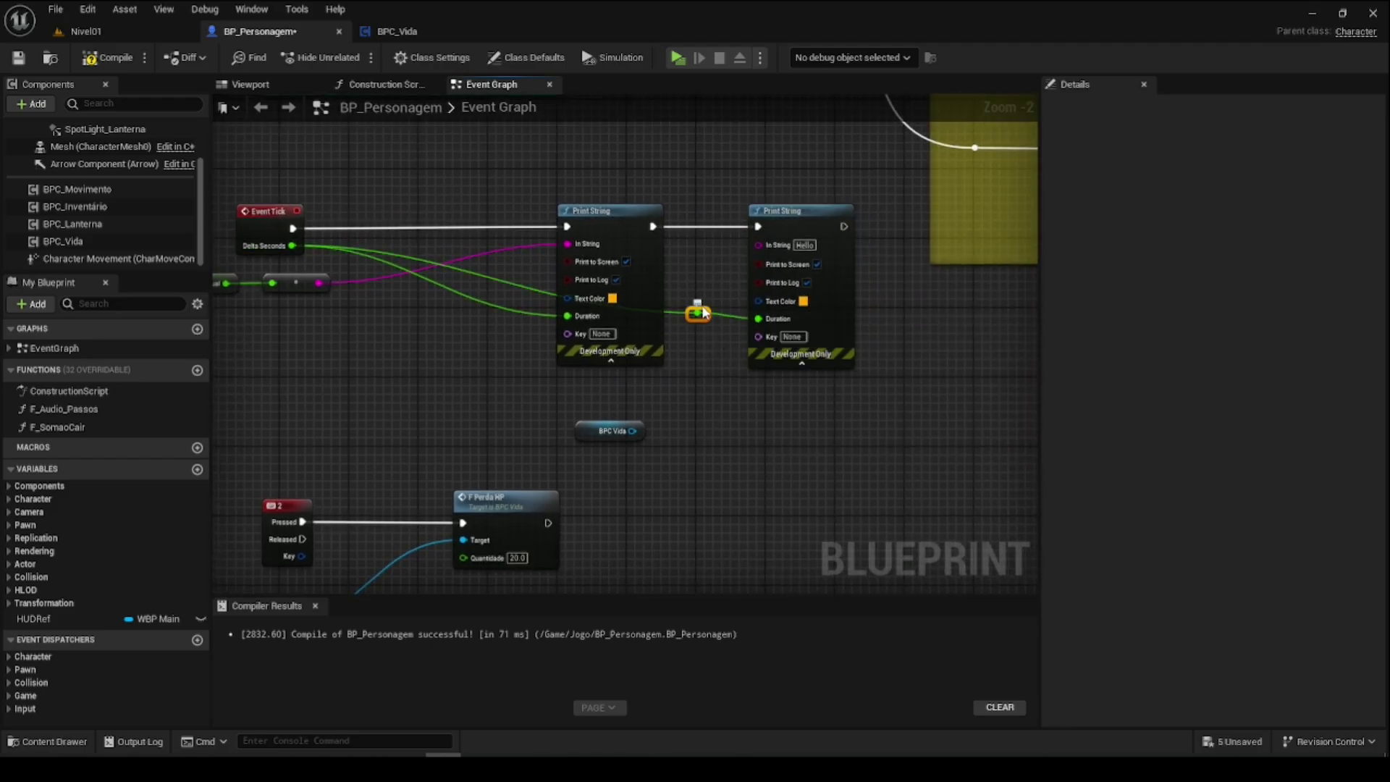
drag(699, 313, 712, 185)
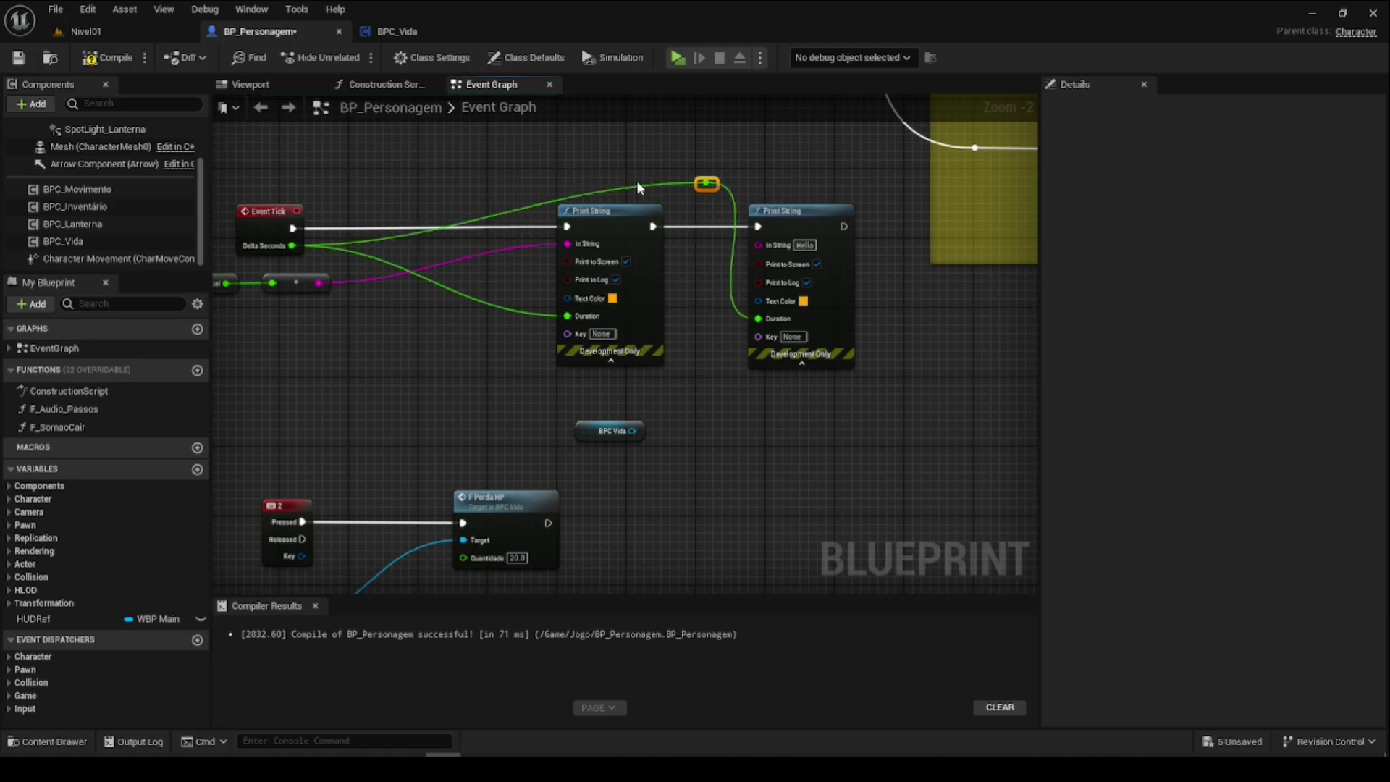
double_click(636, 183)
drag(649, 184, 468, 184)
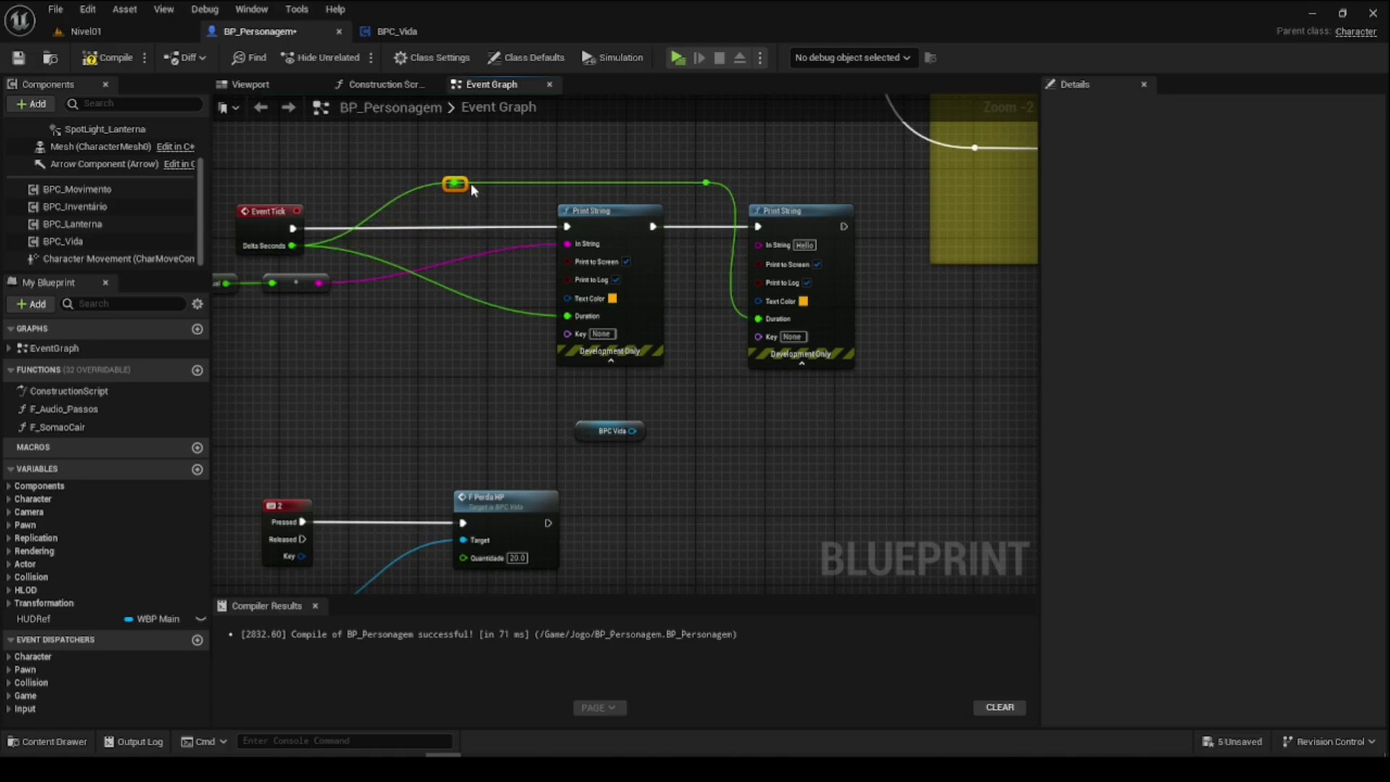
Step: Set the second print's text colour to red, then compile and save BP_Personagem
click(804, 301)
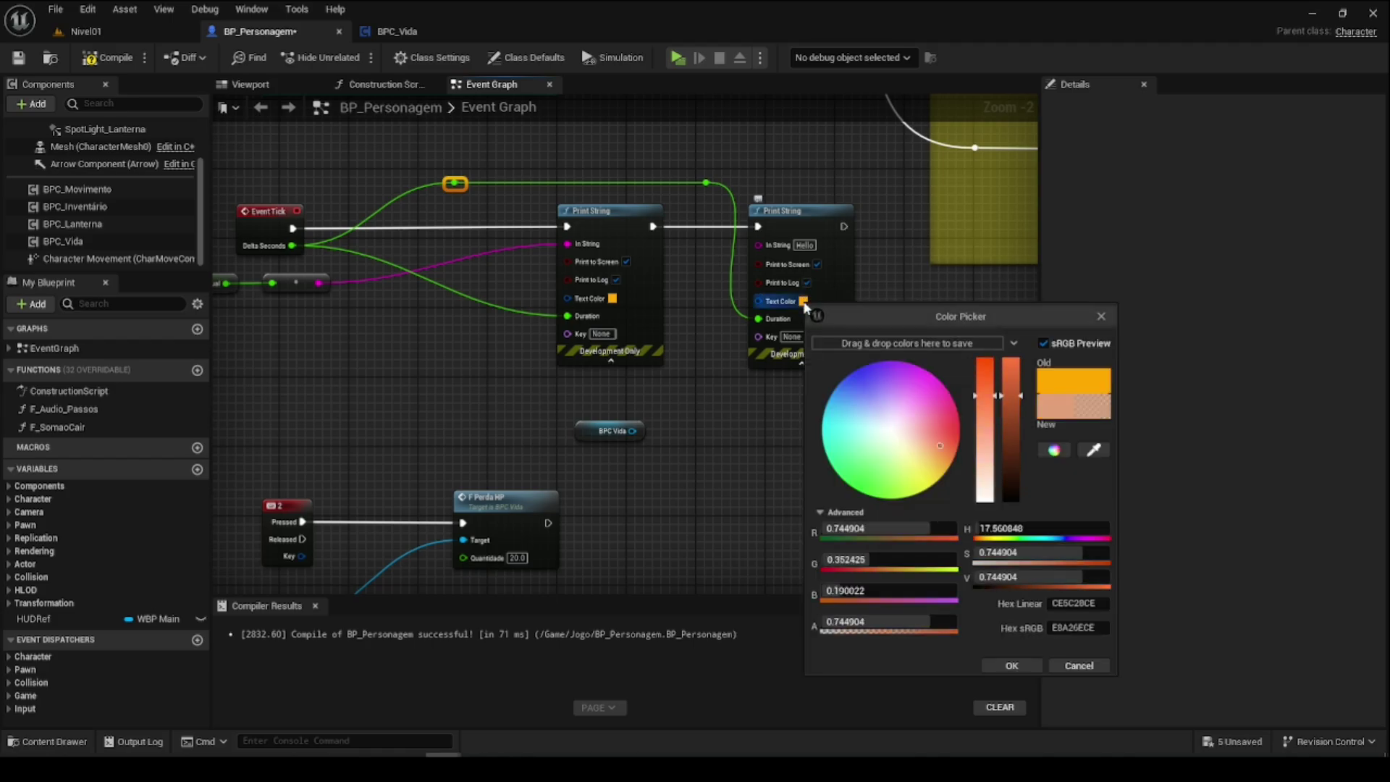
click(860, 490)
mouse_move(860, 492)
mouse_down()
mouse_move(850, 519)
mouse_move(1171, 427)
mouse_up()
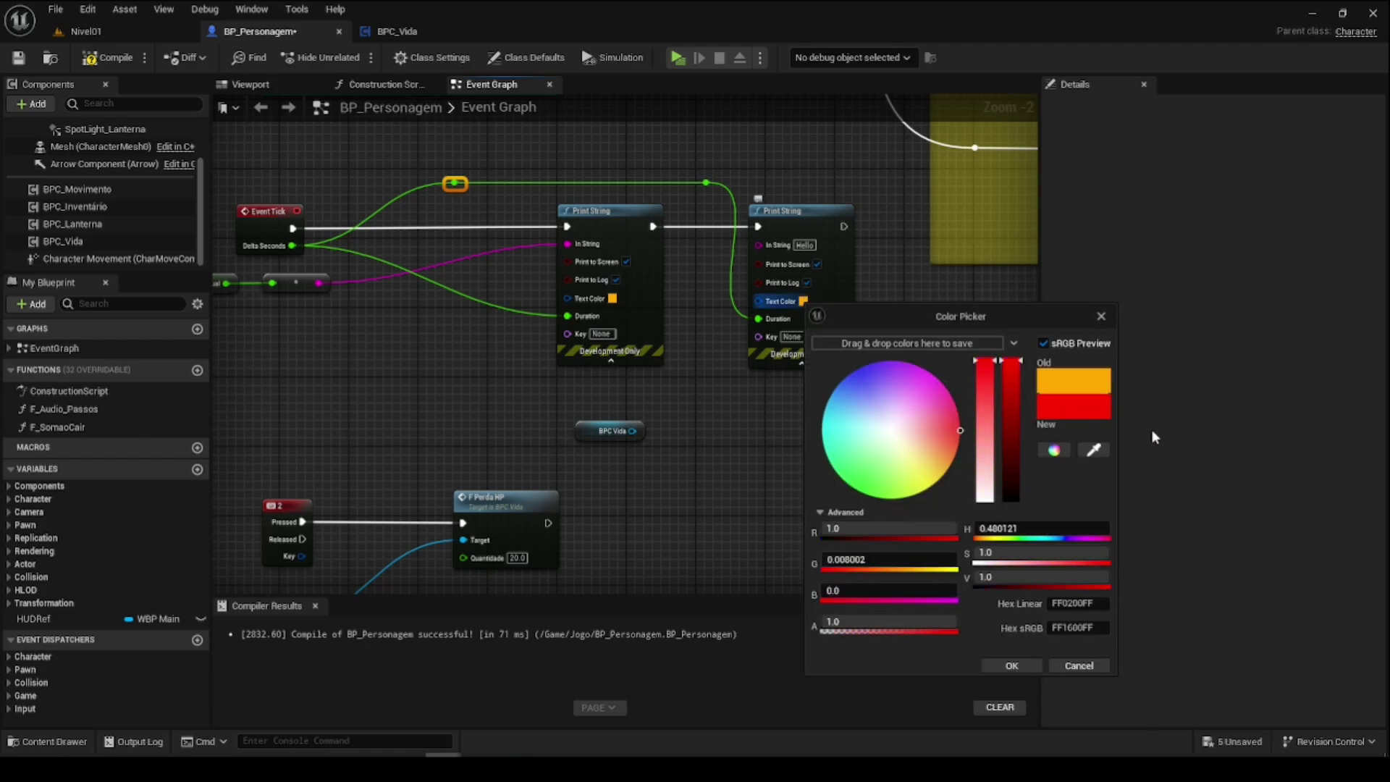
click(1012, 665)
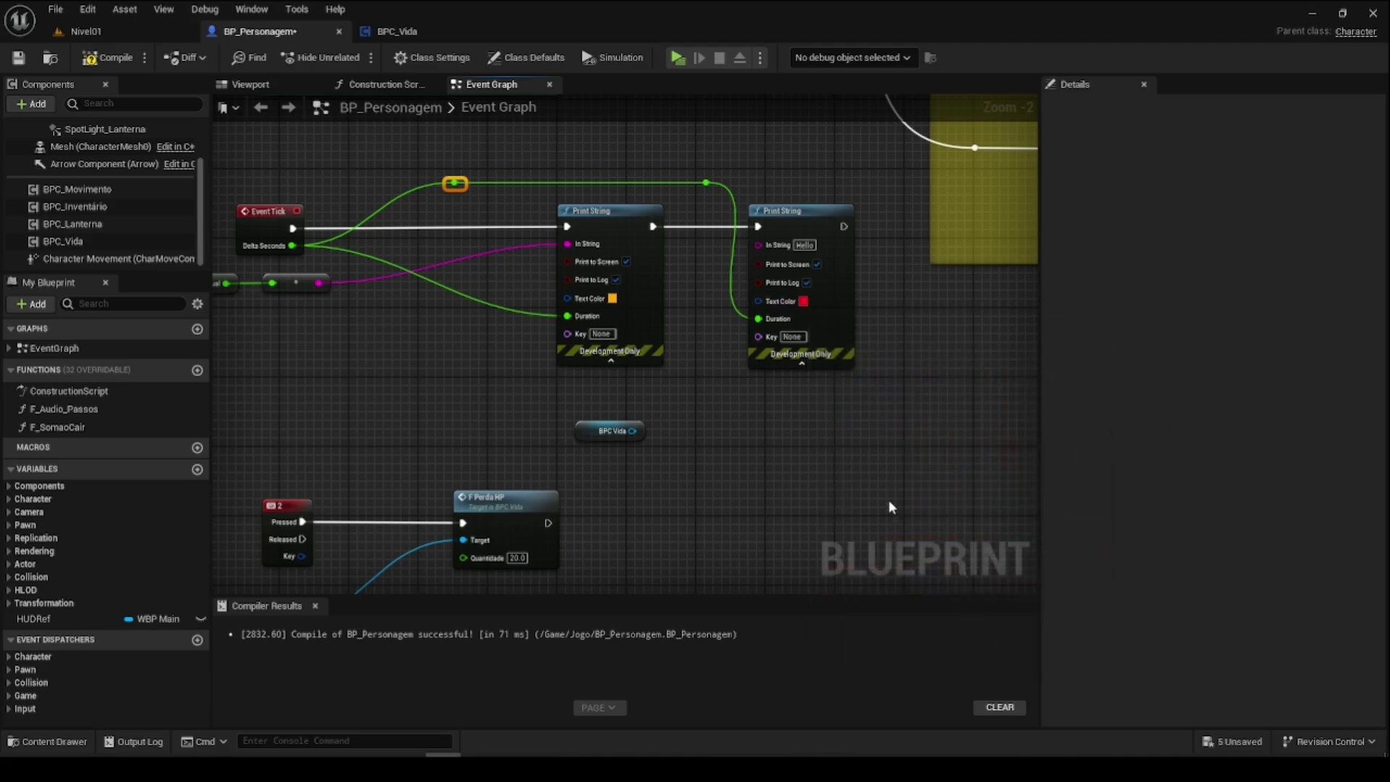
click(107, 57)
click(19, 57)
Step: Feed BPC Vida's HPActual into the new print's In String, then play-test Nivel01
mouse_move(665, 442)
right_down()
mouse_move(663, 342)
mouse_move(639, 357)
right_up()
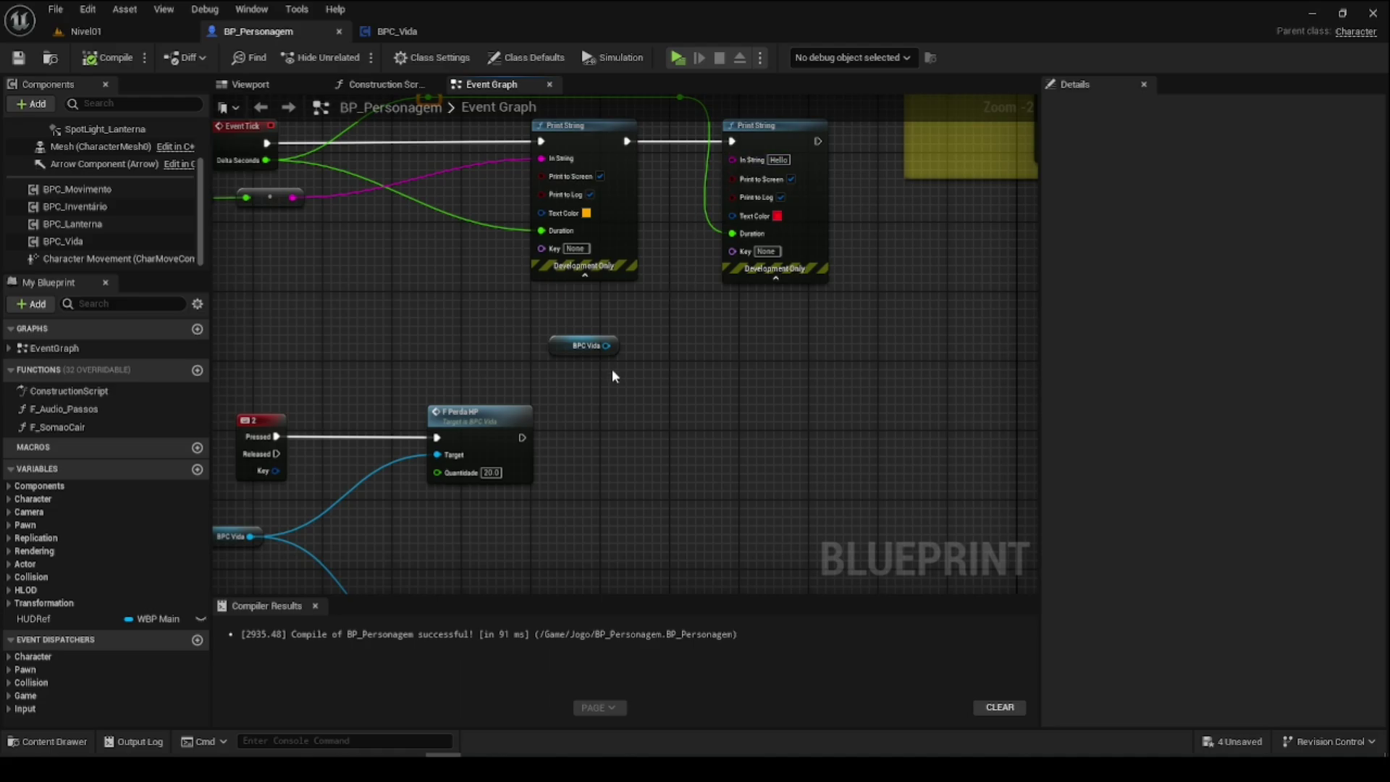
drag(607, 346, 645, 353)
text(vi)
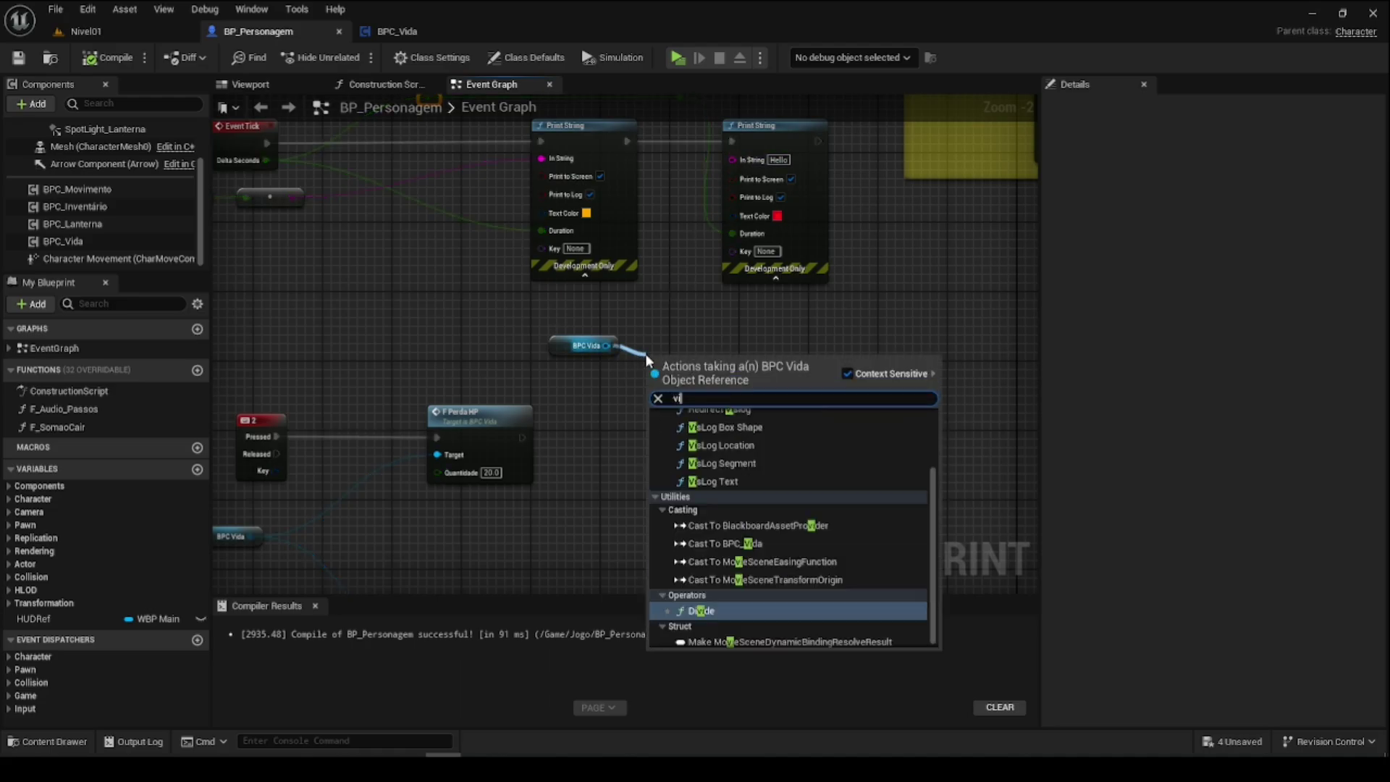
key(BackSpace)
key(BackSpace)
text(h)
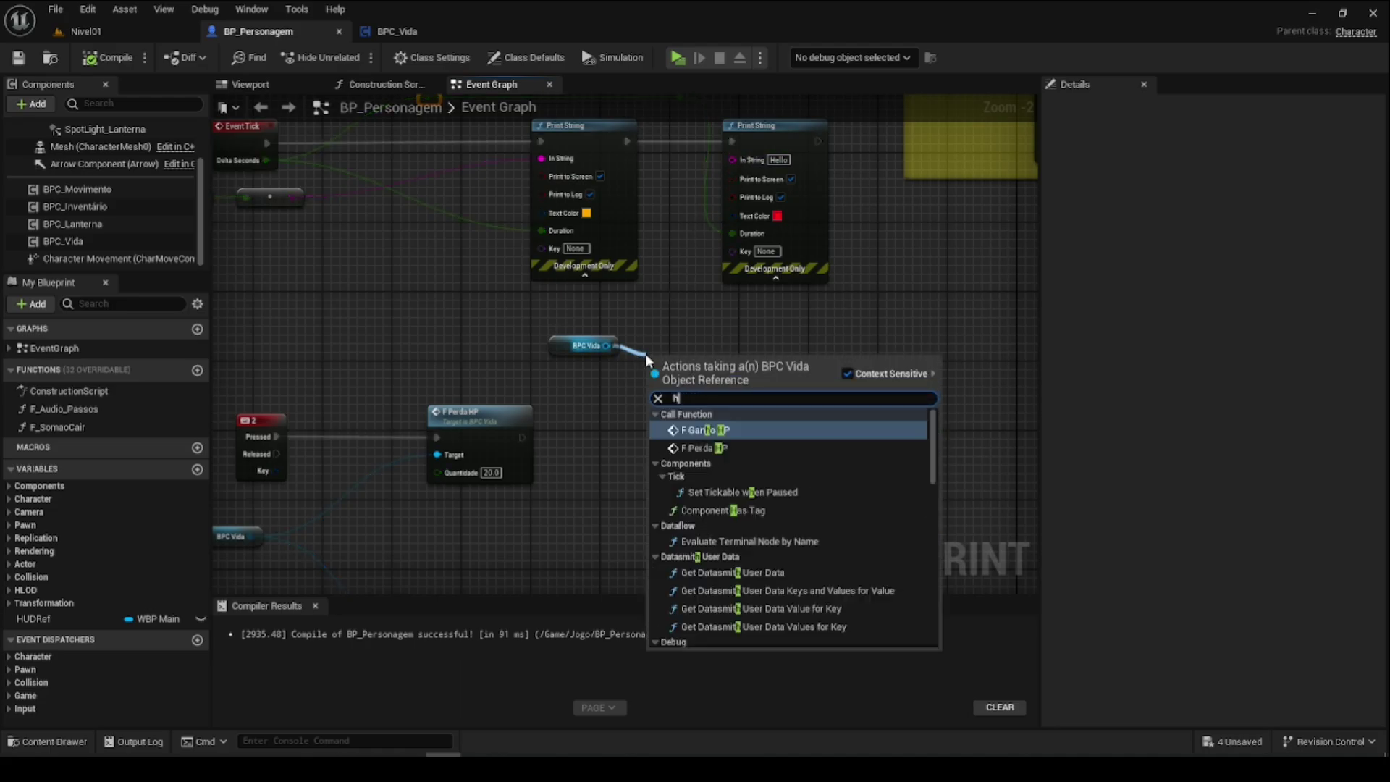
text(pac)
click(744, 445)
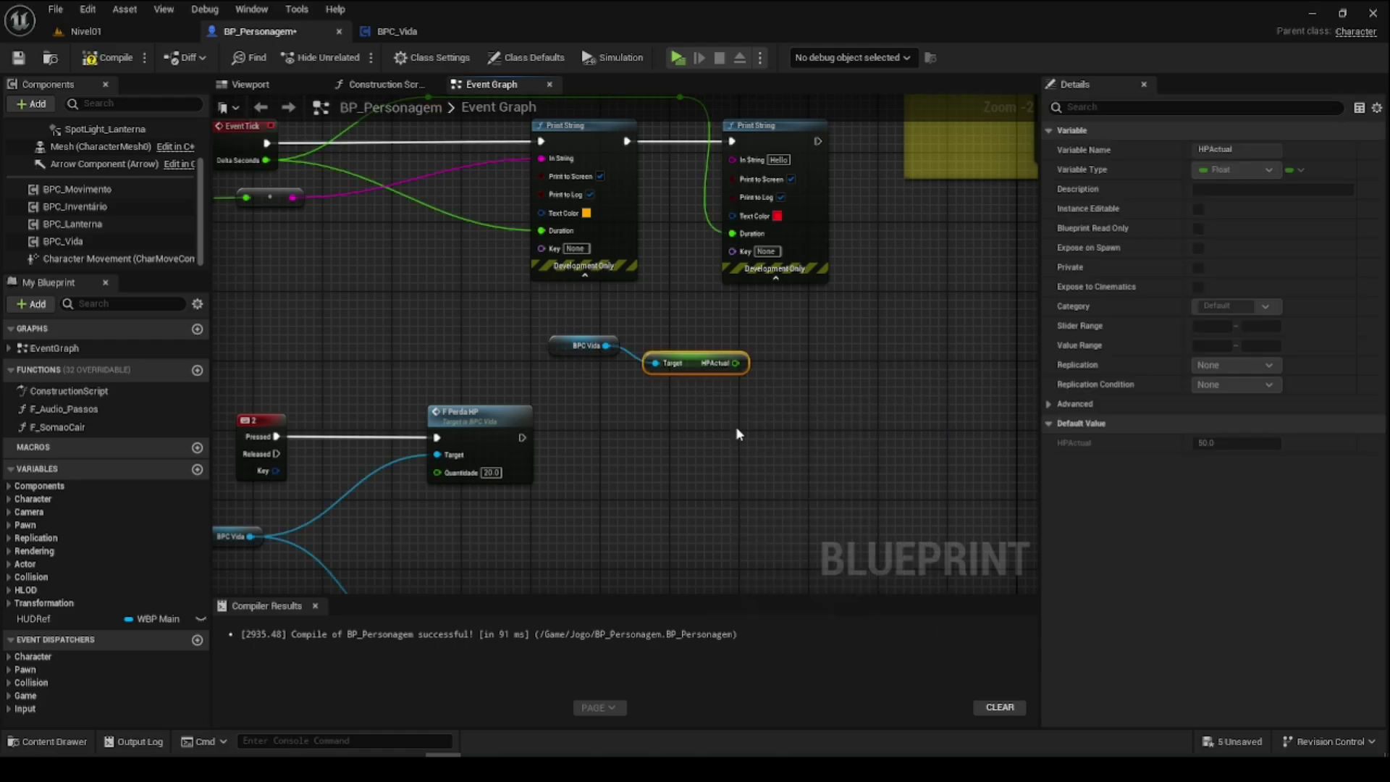
mouse_move(536, 319)
mouse_down()
mouse_move(756, 380)
mouse_move(580, 343)
mouse_move(732, 159)
mouse_up()
drag(673, 231, 697, 337)
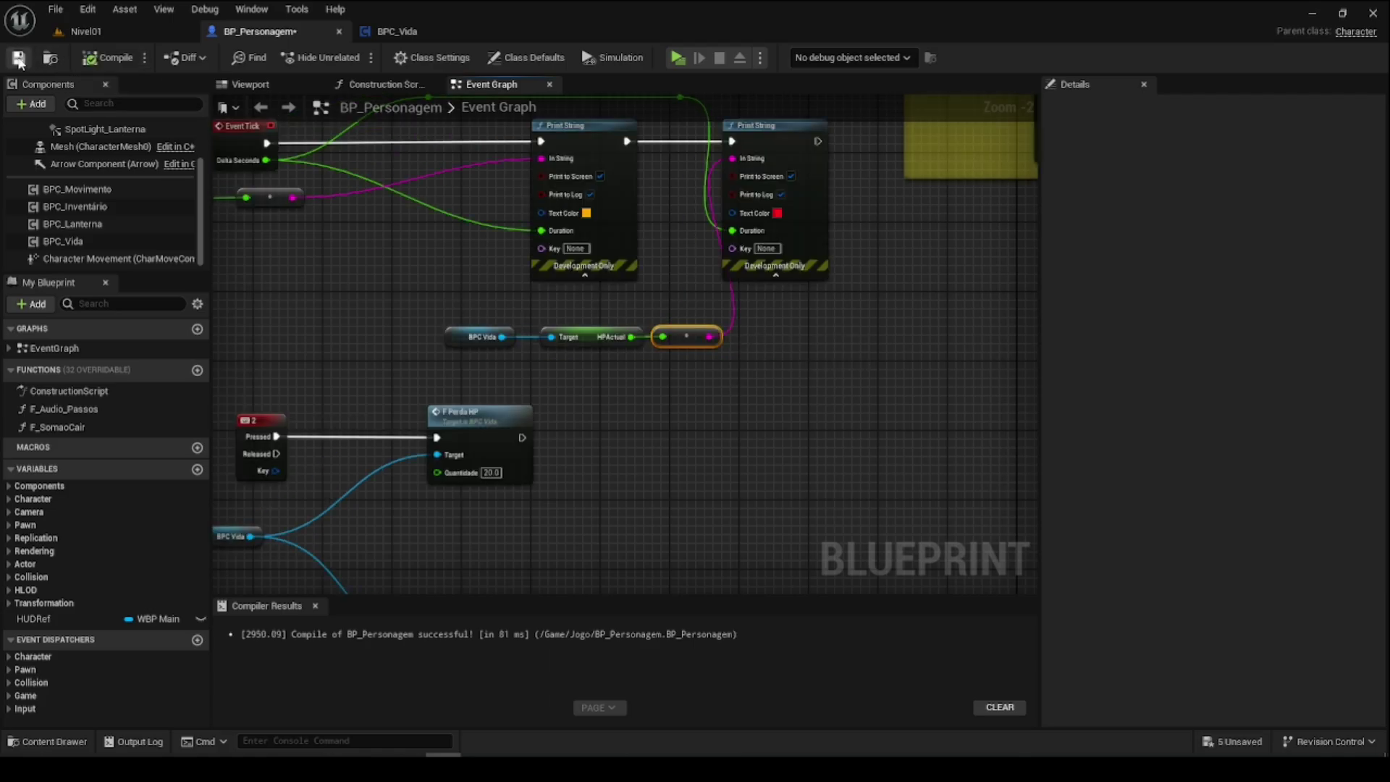
click(70, 32)
click(347, 58)
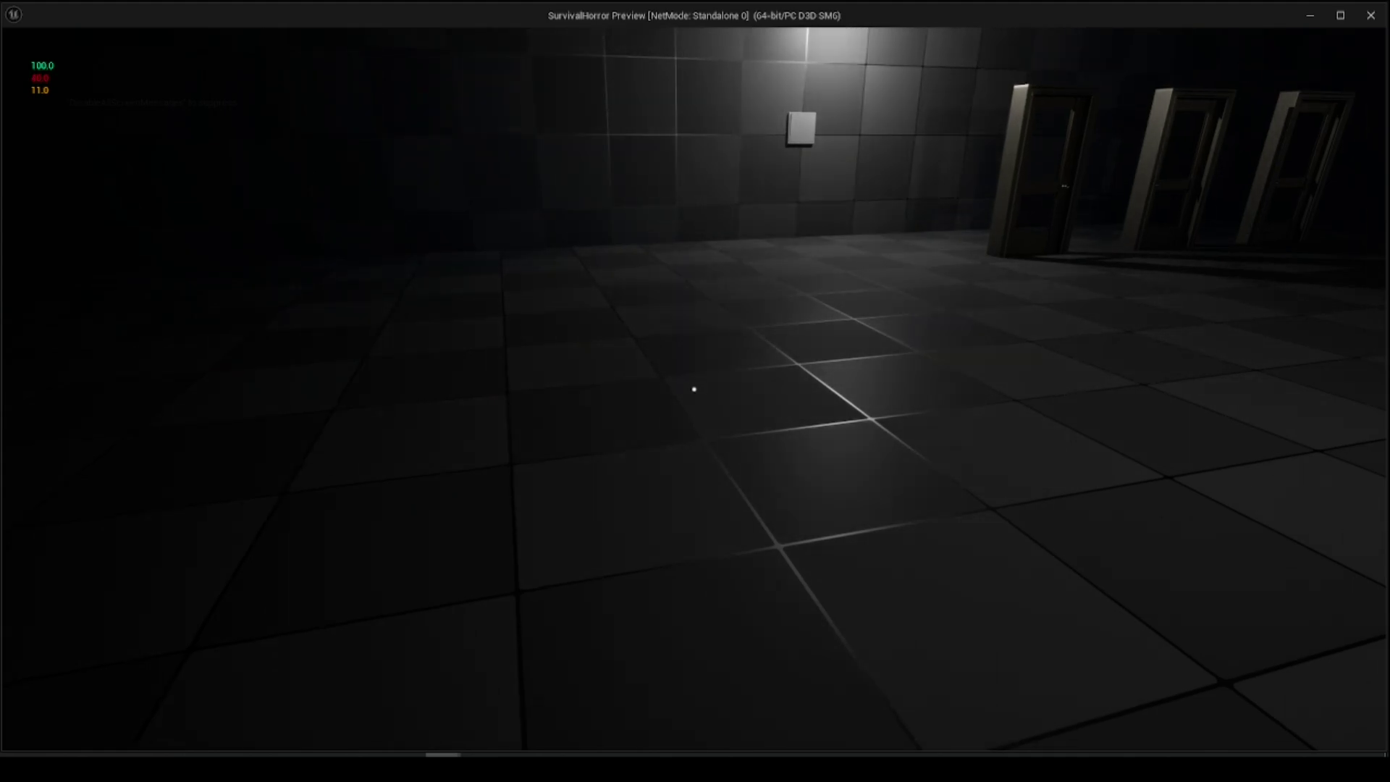
Step: Walk to the Ligaduras canister, pick it up with E, then drop it from the inventory
key(w)
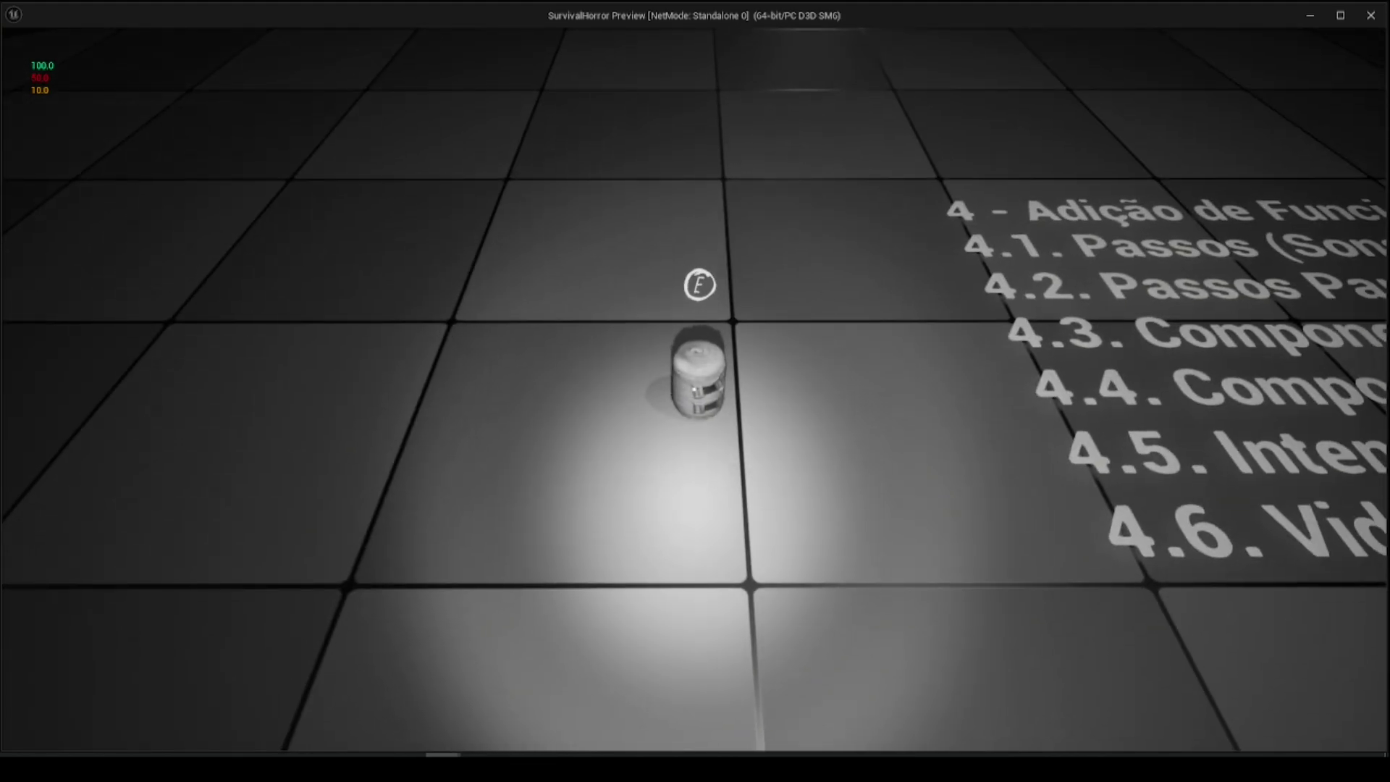
key(e)
key(i)
click(545, 387)
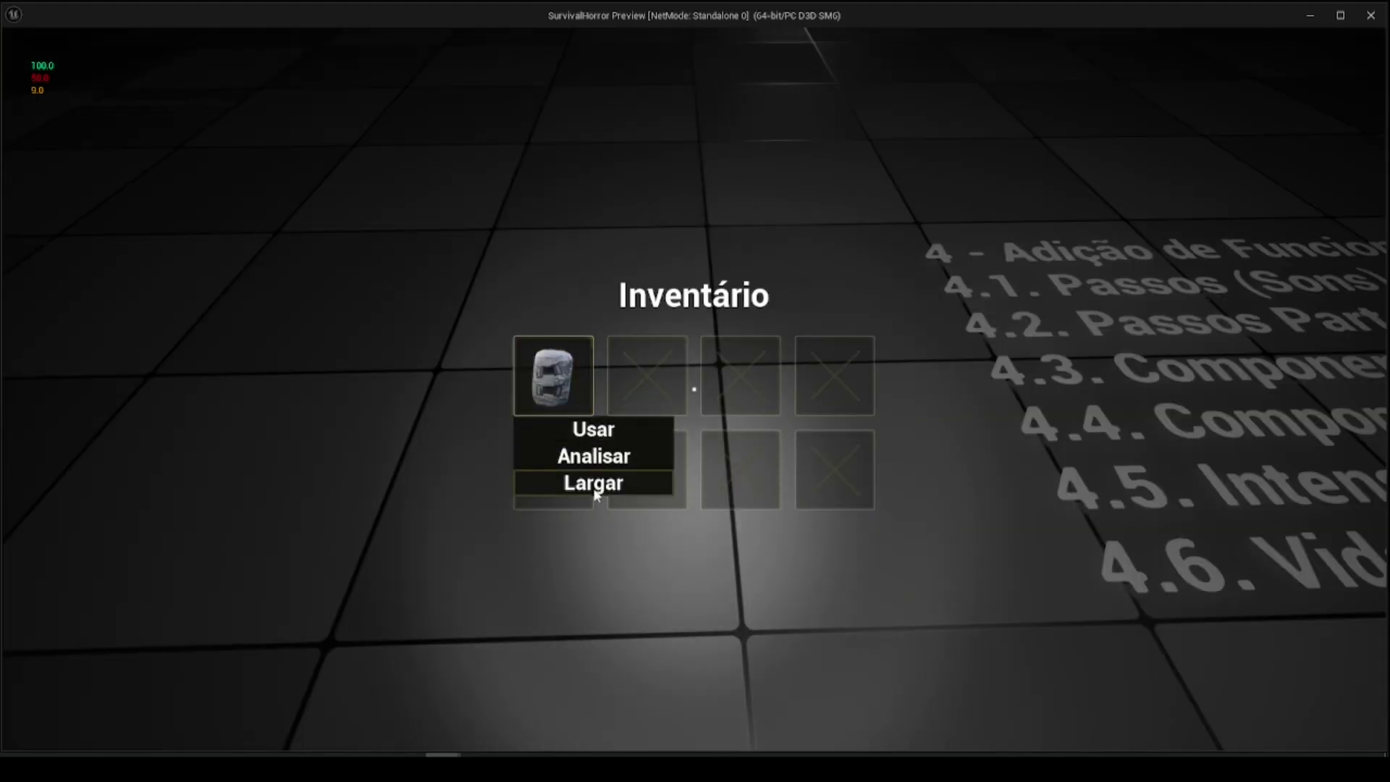
click(656, 458)
key(i)
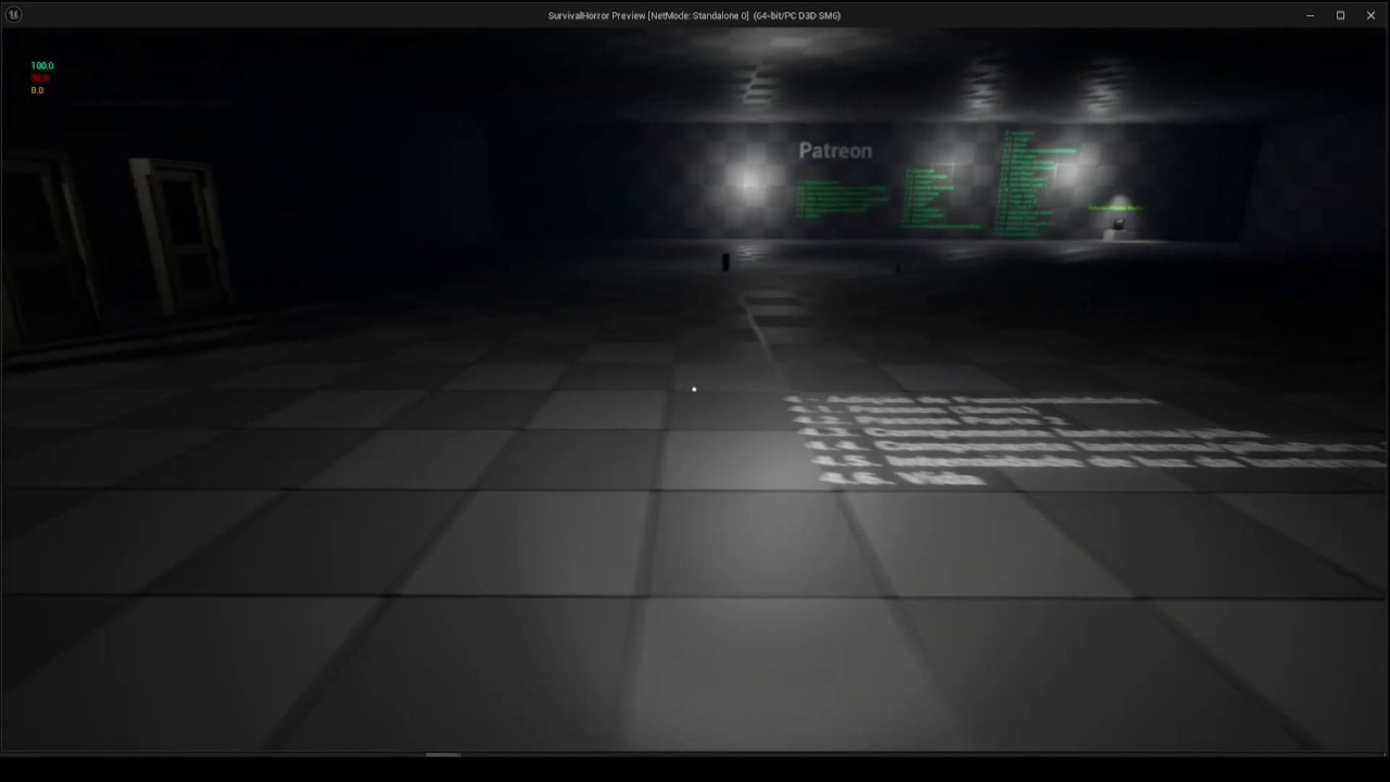
Step: Stop the play-test, look through the Pickups and Inventario folders, then switch to BP_Ligaduras
key(Escape)
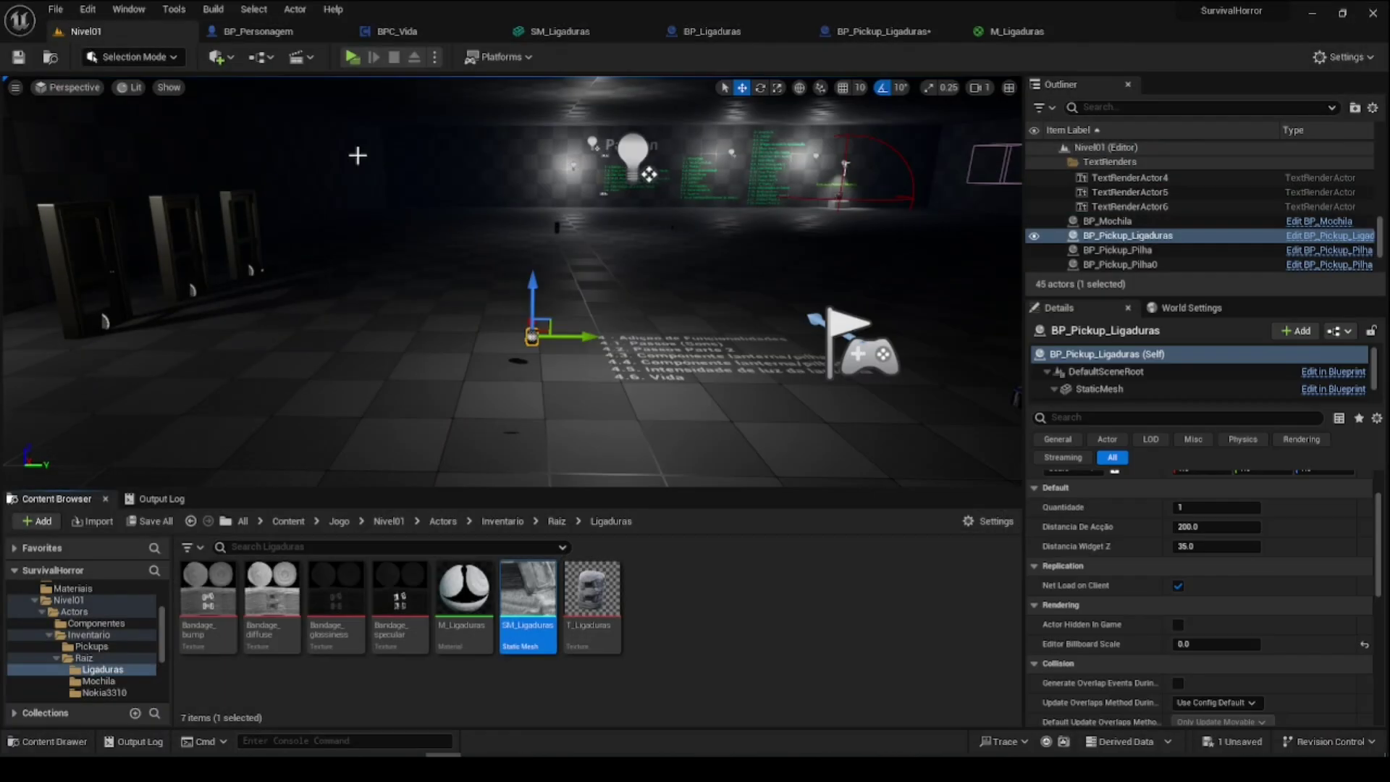
click(102, 646)
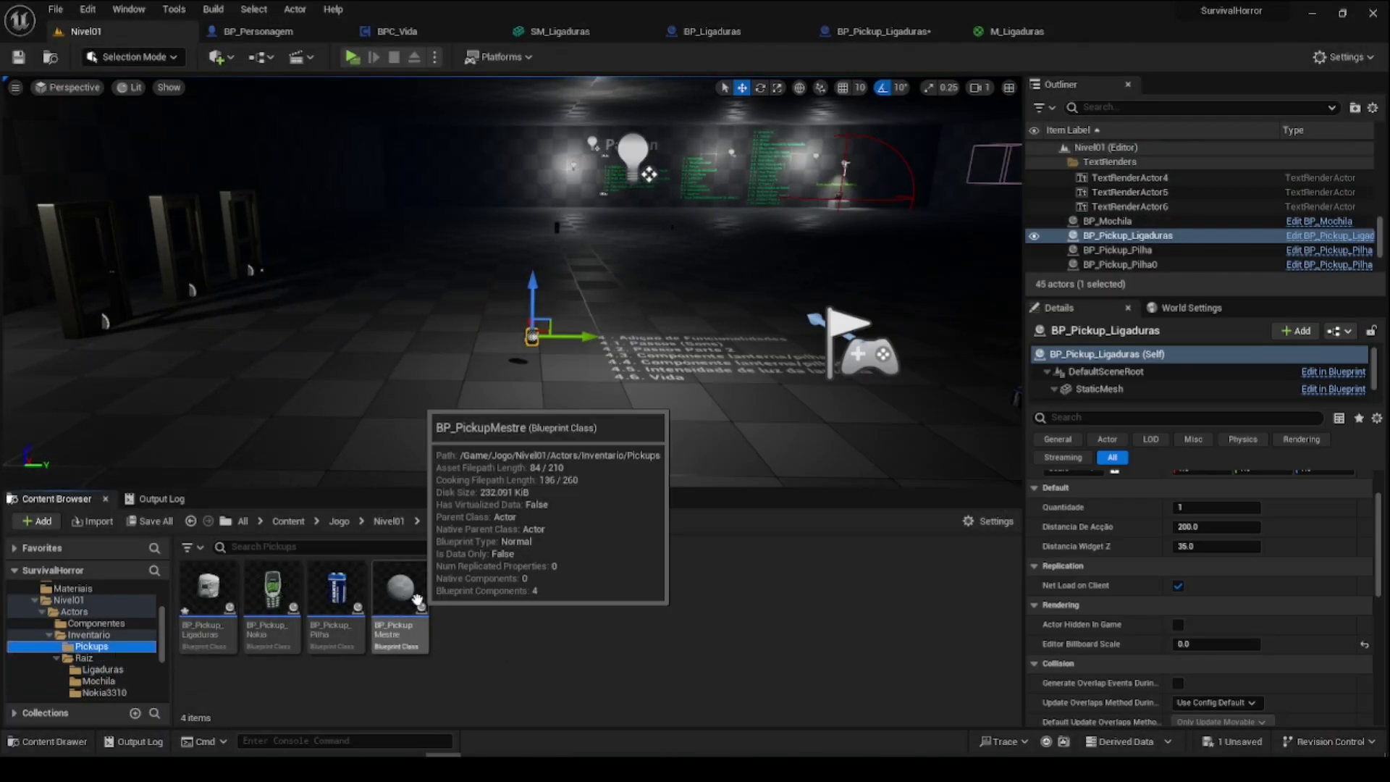
right_click(406, 601)
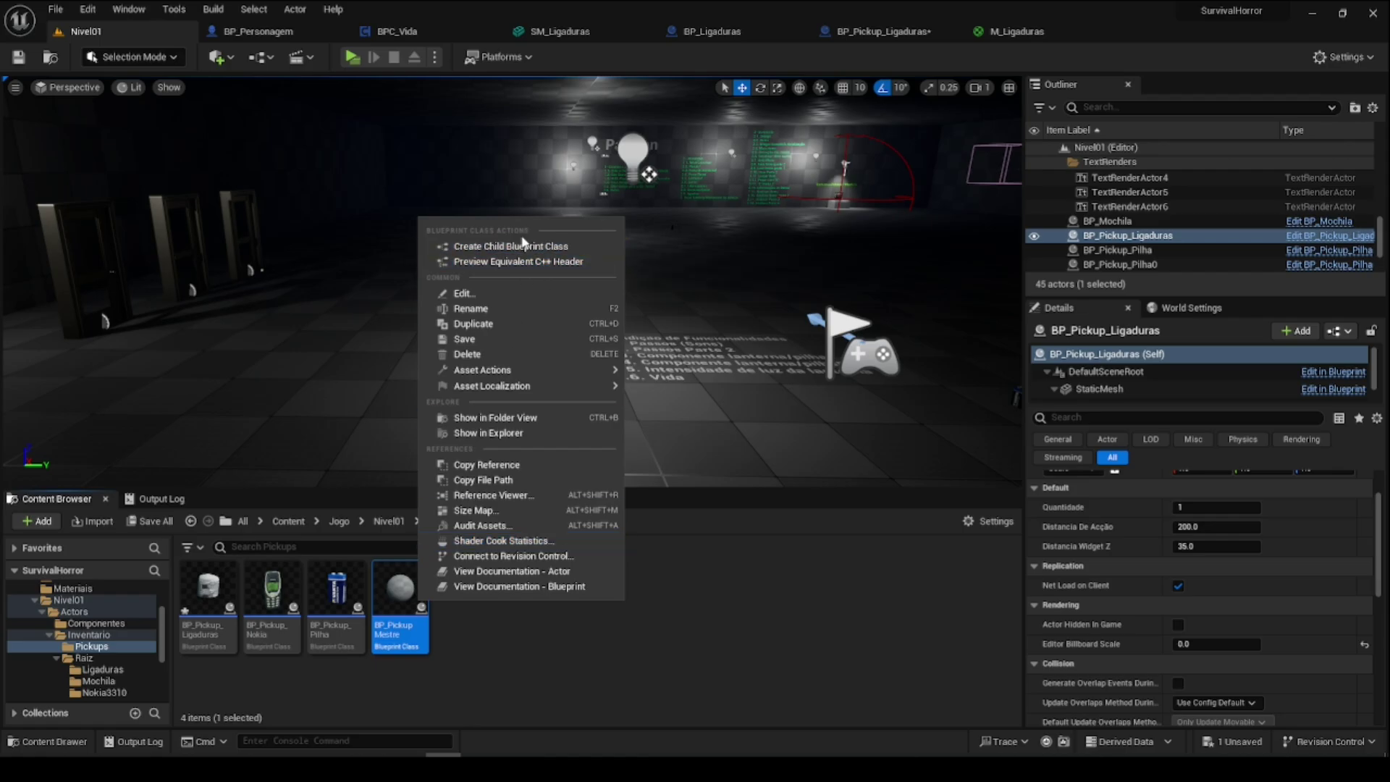
click(563, 650)
click(504, 522)
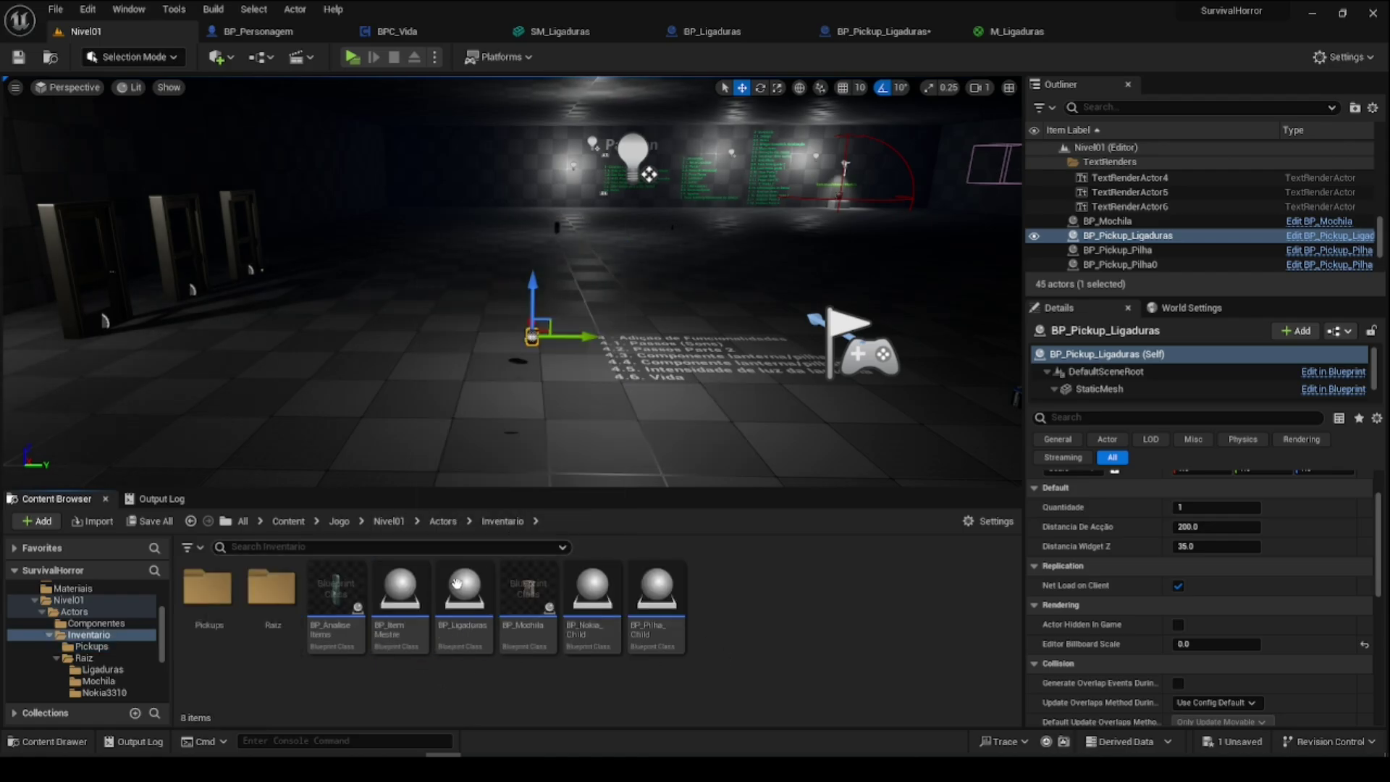
right_click(417, 601)
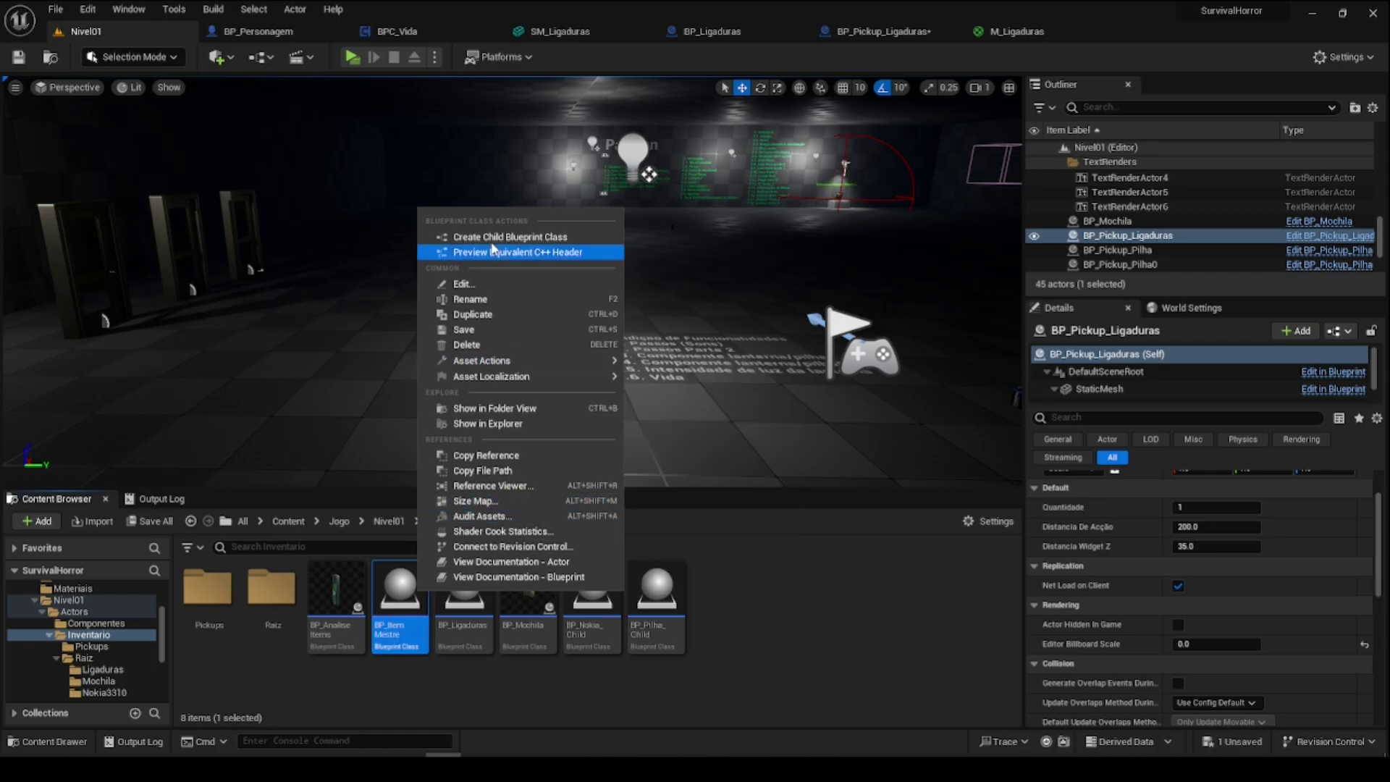
click(823, 587)
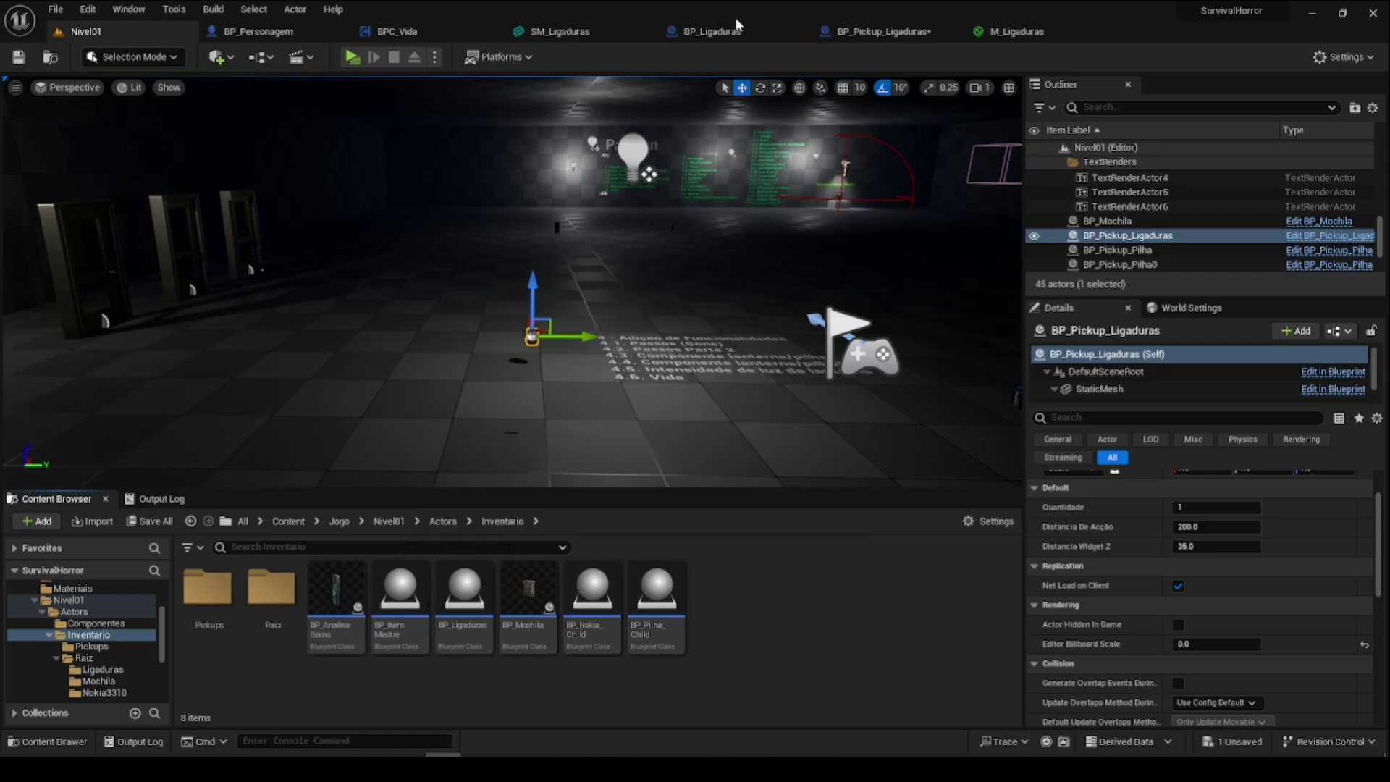
click(736, 23)
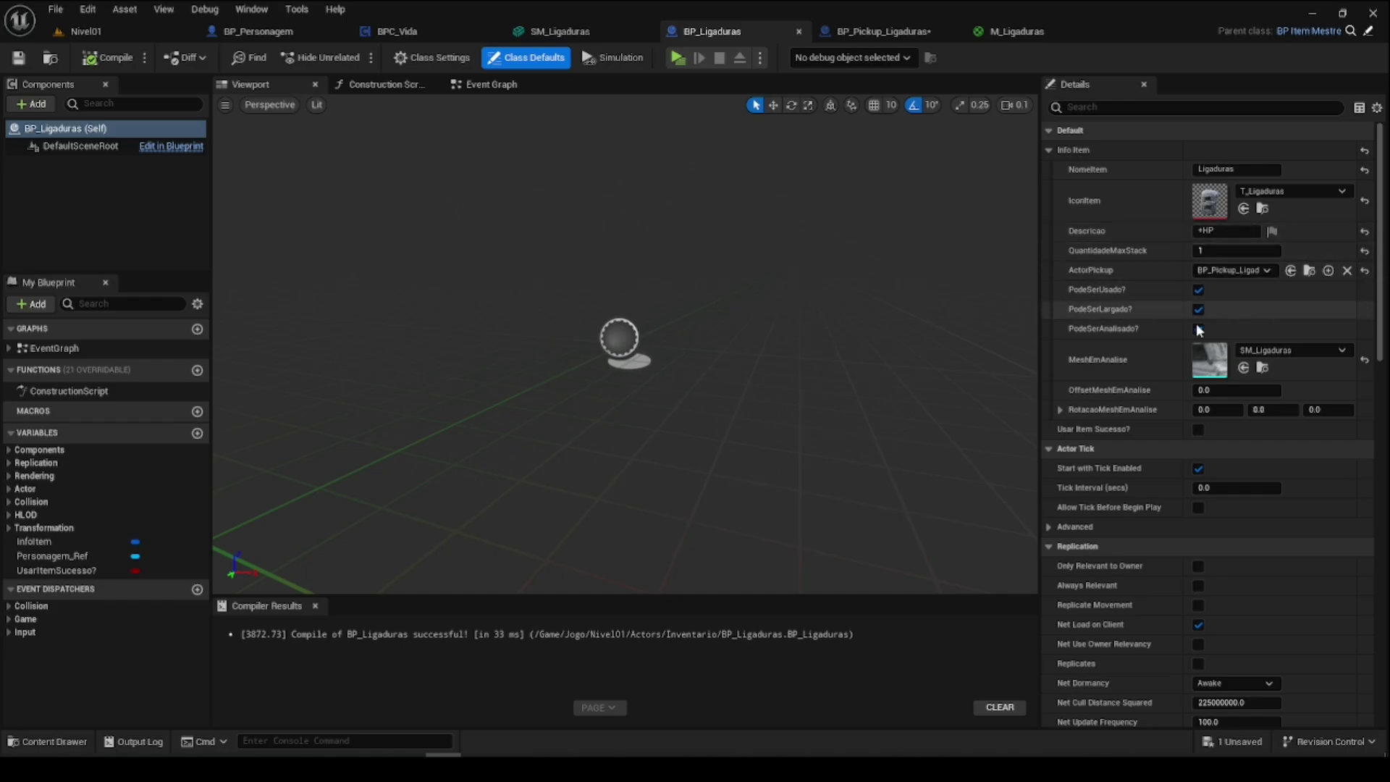
Step: Save BP_Pickup_Ligaduras and cycle through the open editor tabs
click(864, 35)
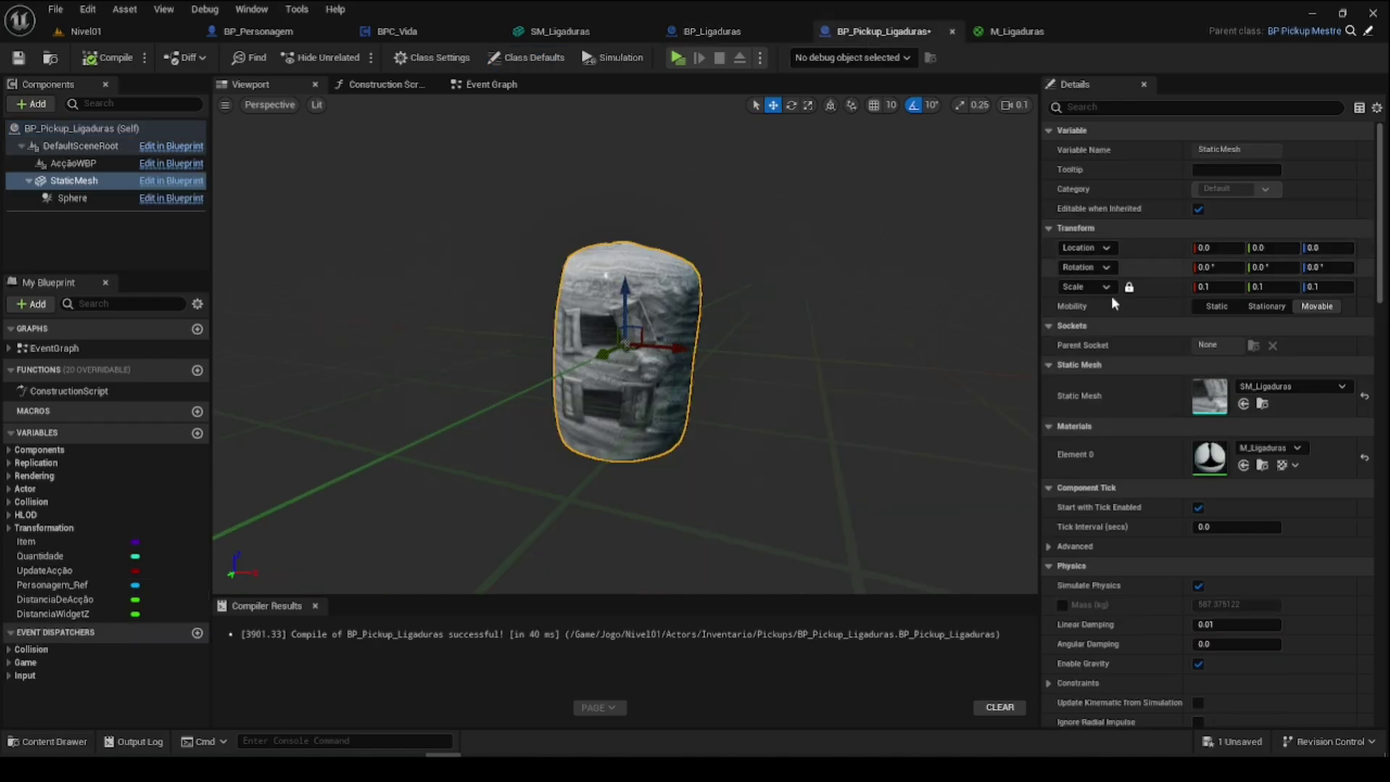
click(18, 57)
click(732, 33)
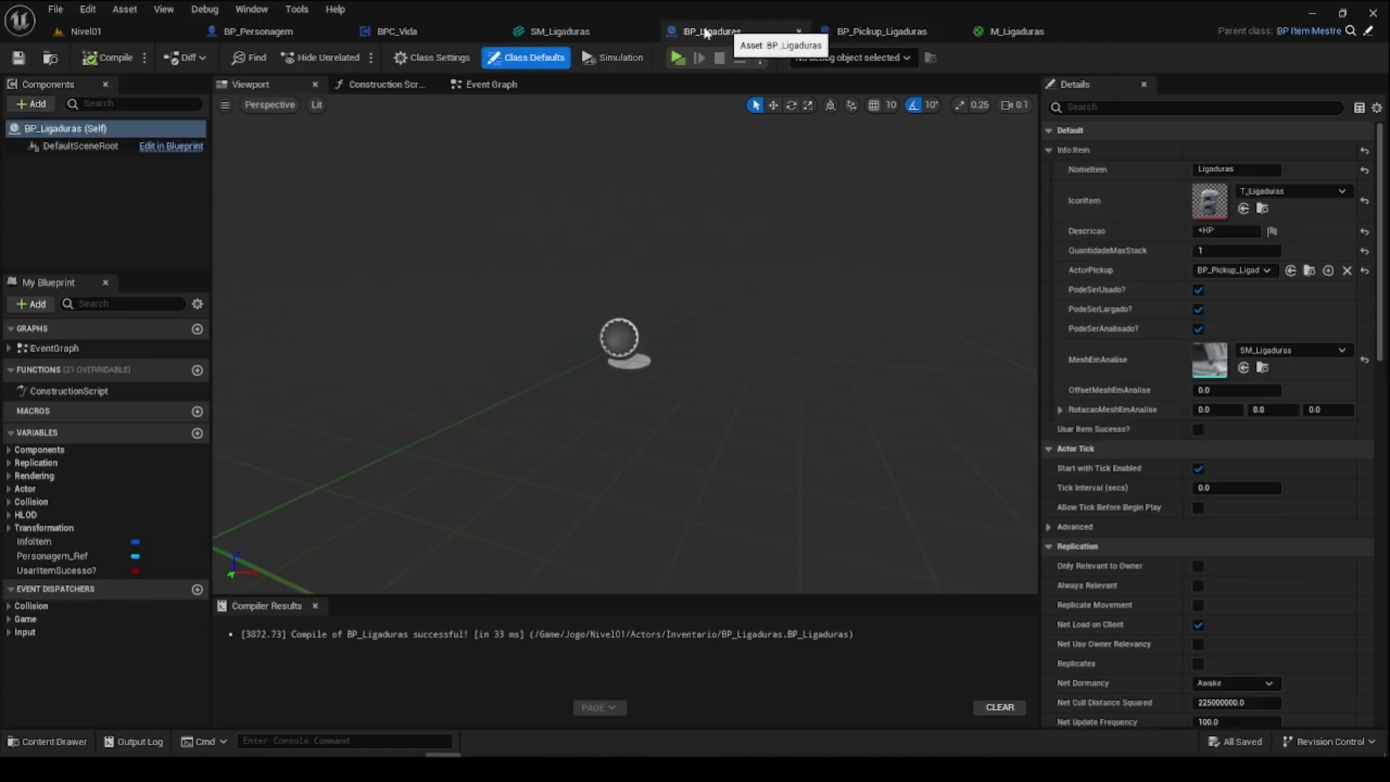
click(579, 31)
click(138, 31)
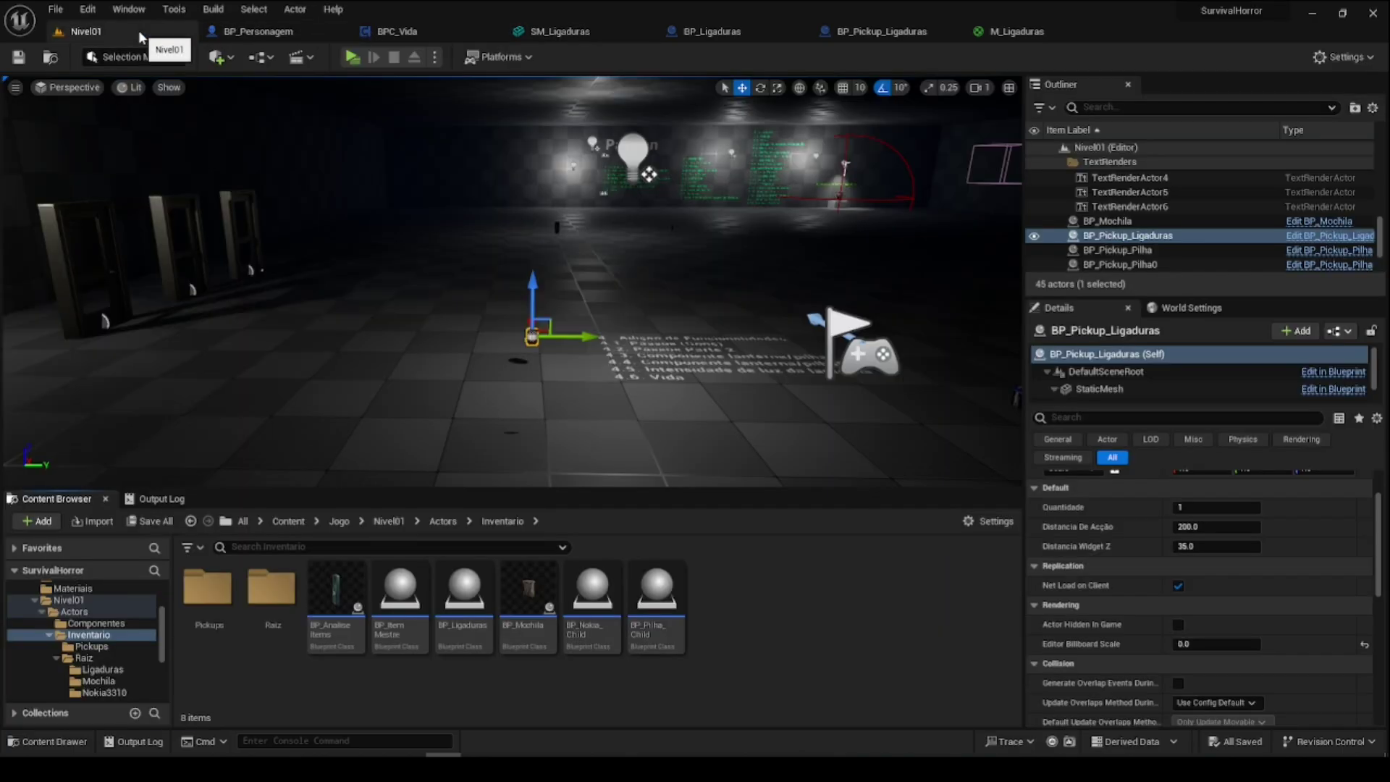
Step: Search BP_Pickup_Ligaduras's Event Graph actions for 'event usar item'
click(849, 35)
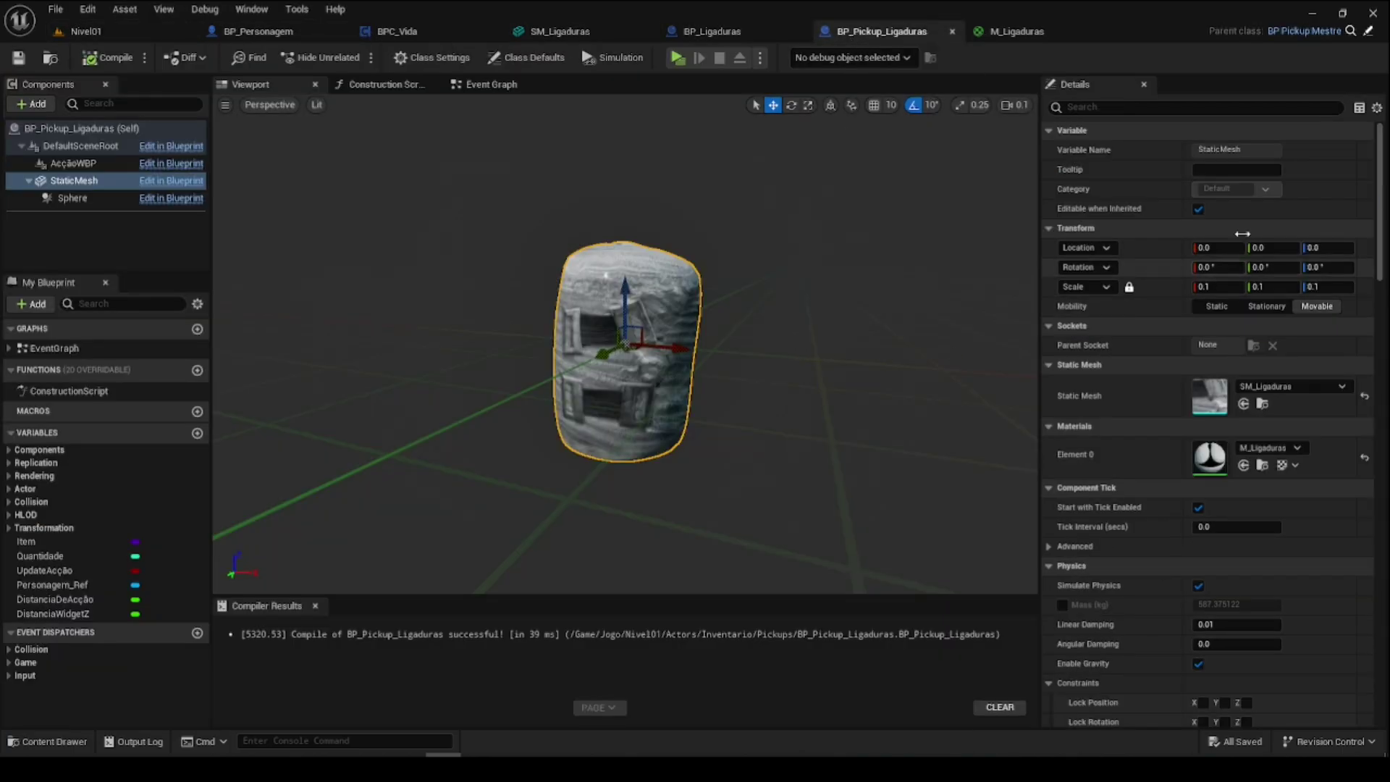
click(471, 84)
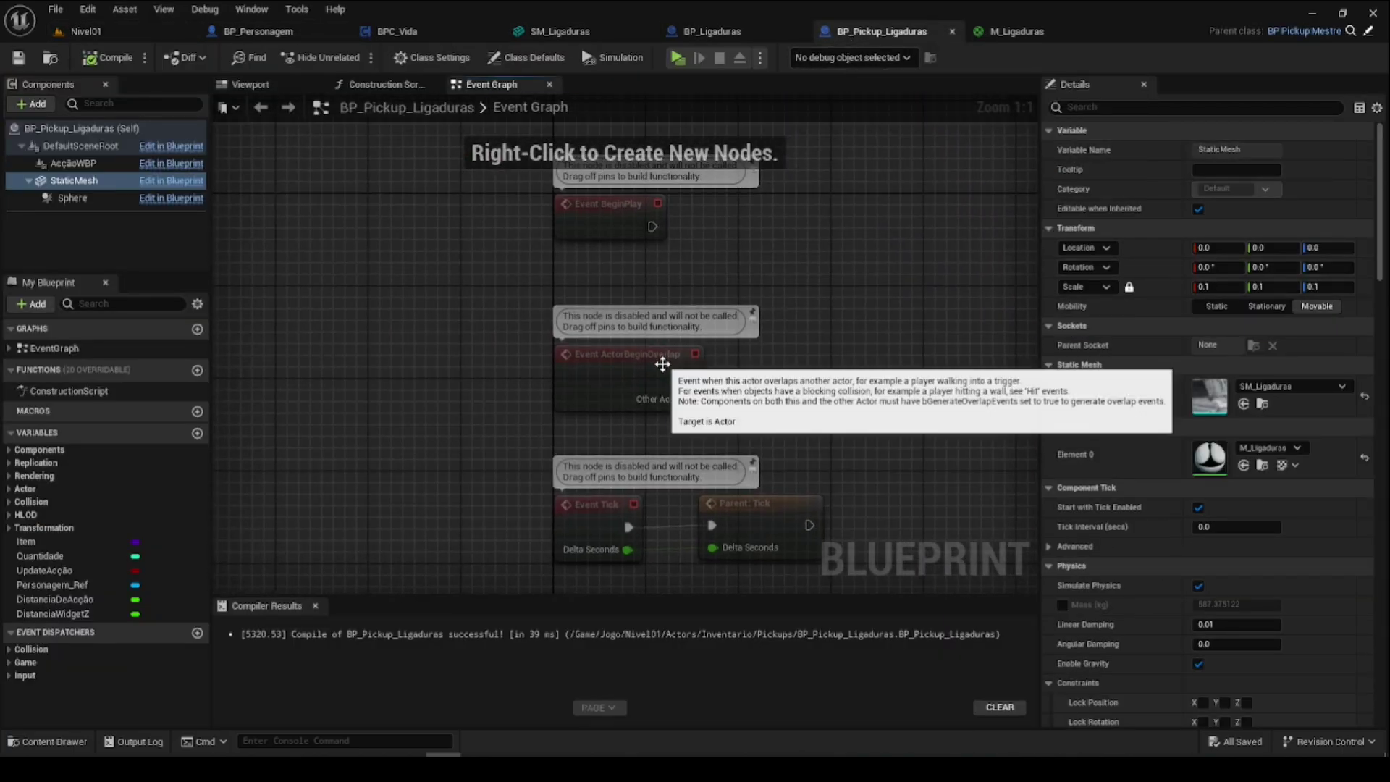
drag(505, 260, 832, 506)
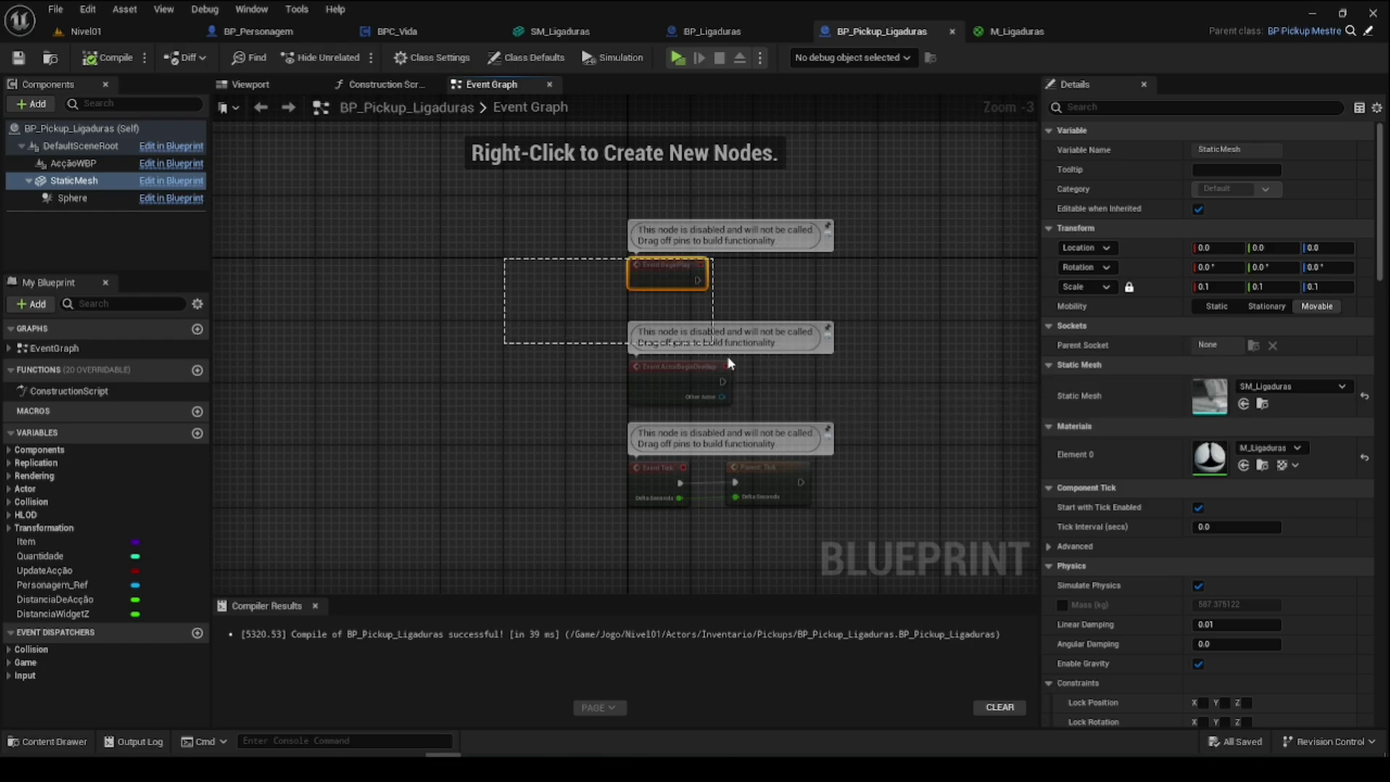
click(865, 510)
right_drag(867, 506, 863, 288)
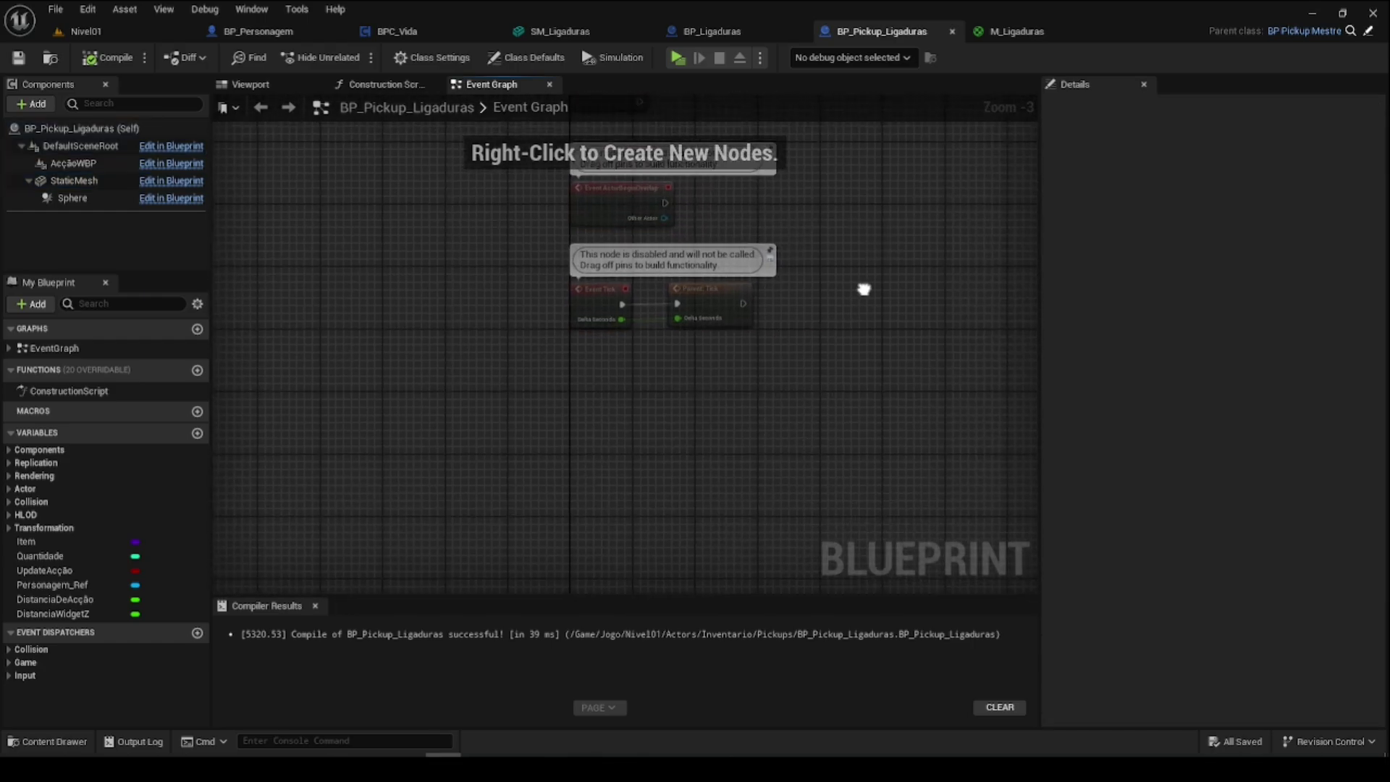
right_click(595, 384)
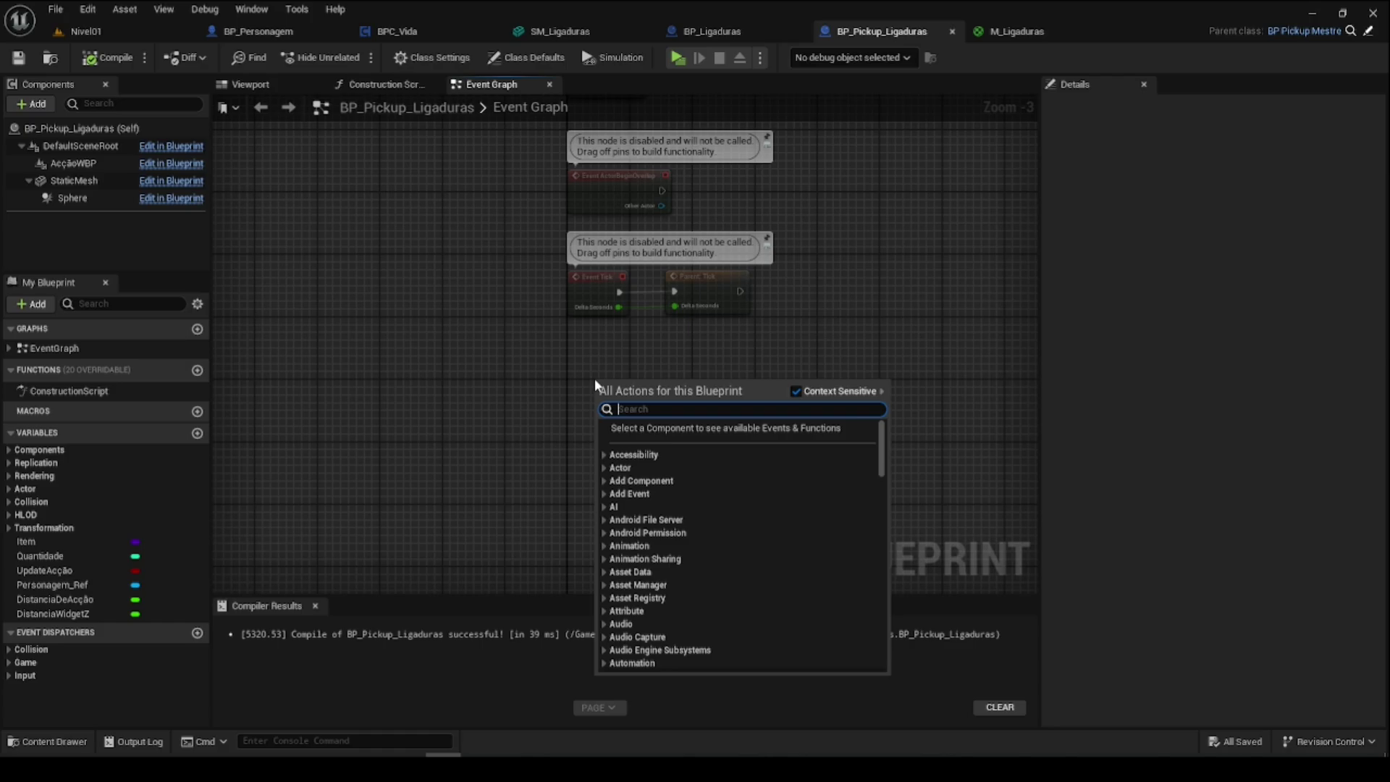
text(event)
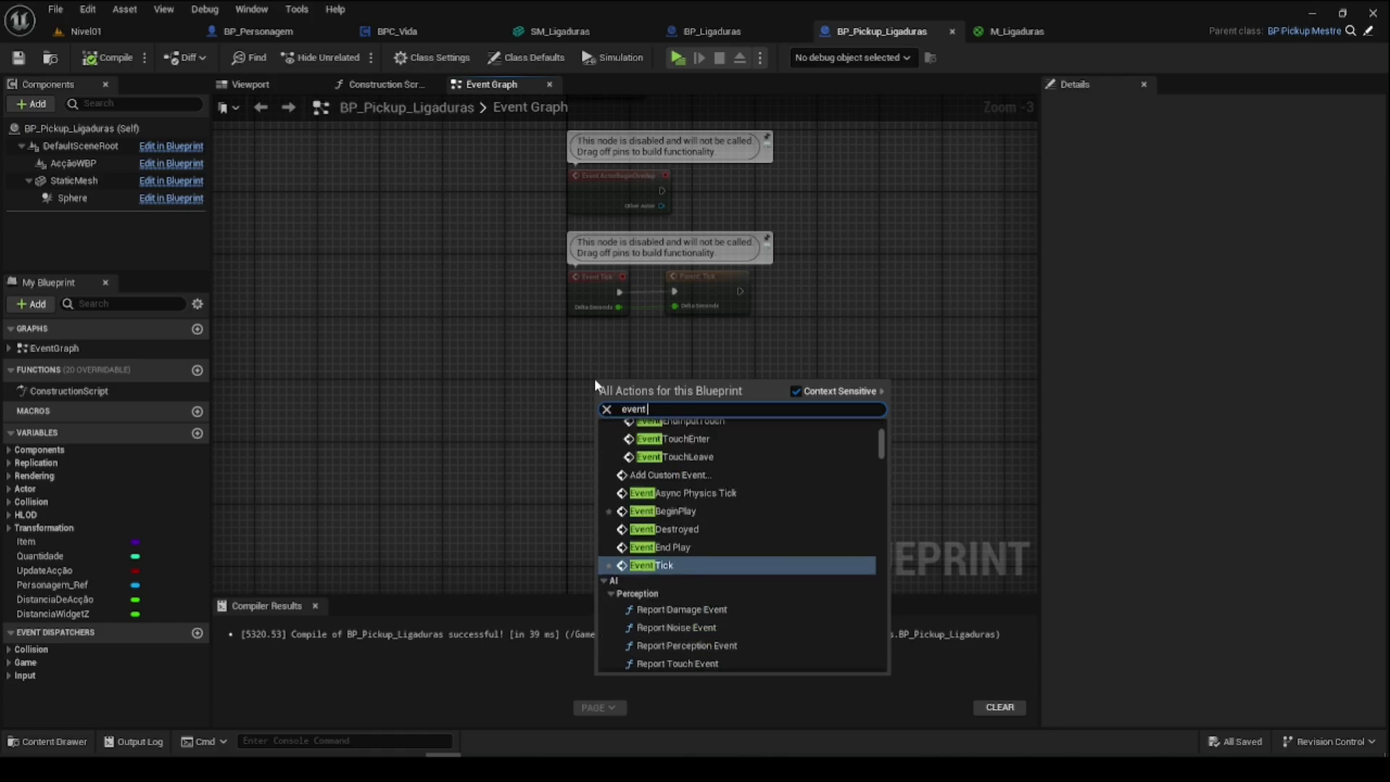
text( usar i)
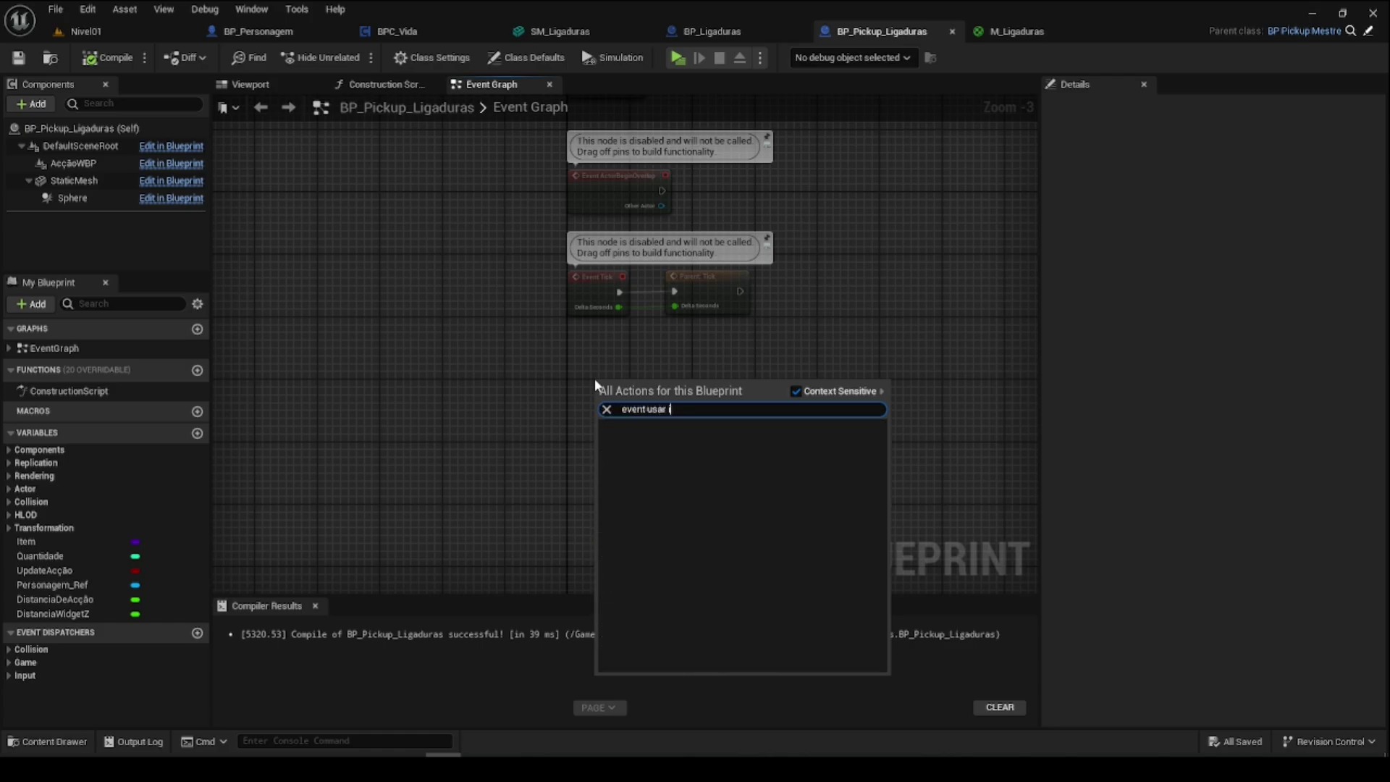
text(tem)
Step: Add an Event Usar Item node to BP_Ligaduras's Event Graph
click(712, 31)
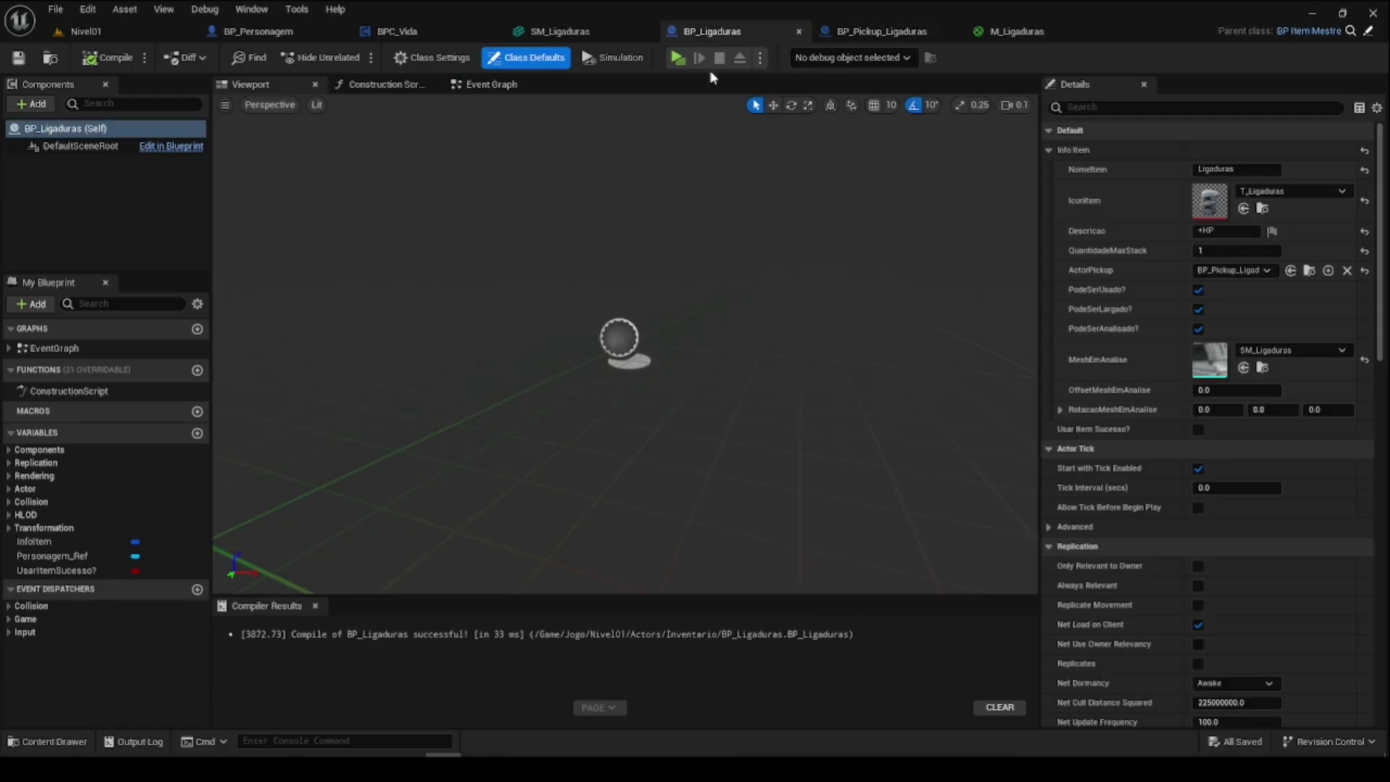
click(523, 90)
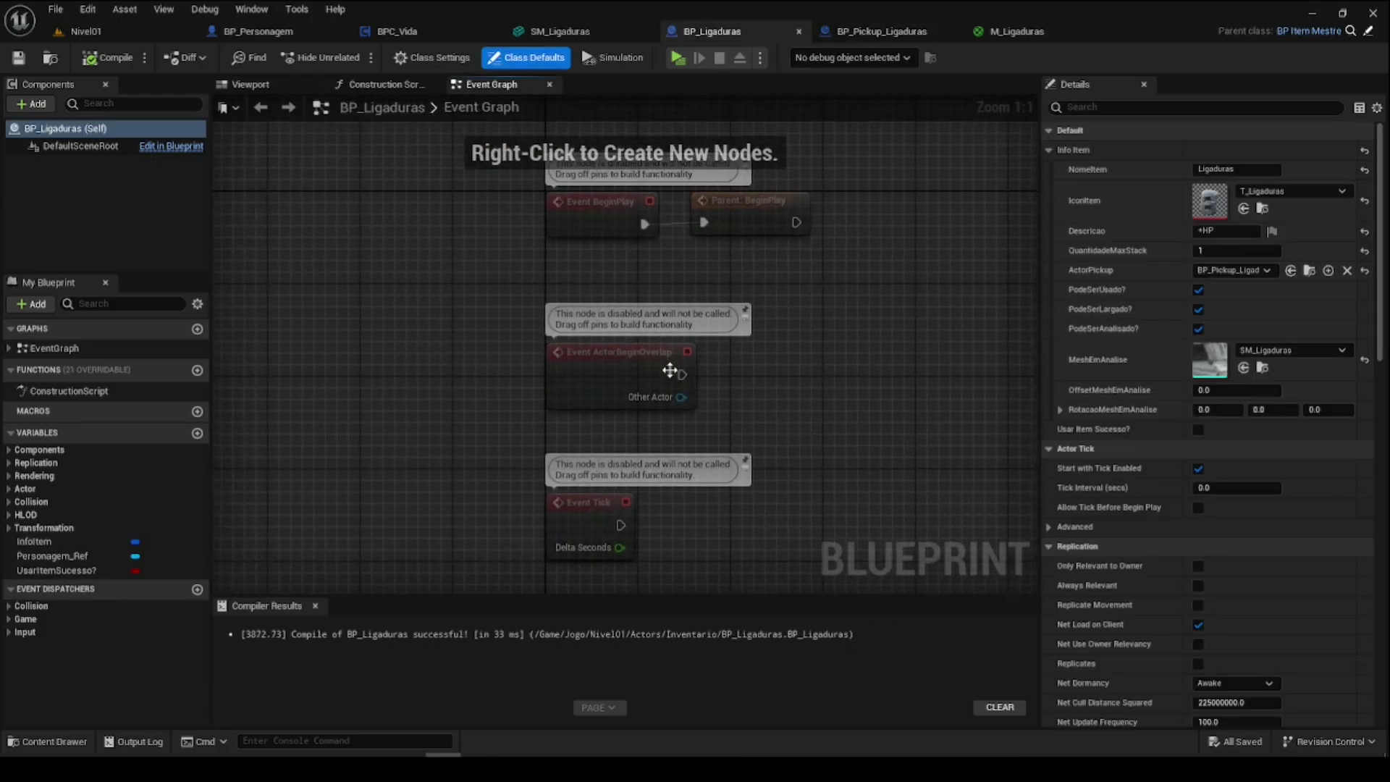
scroll(788, 334, up, 2)
right_click(568, 391)
text(ev)
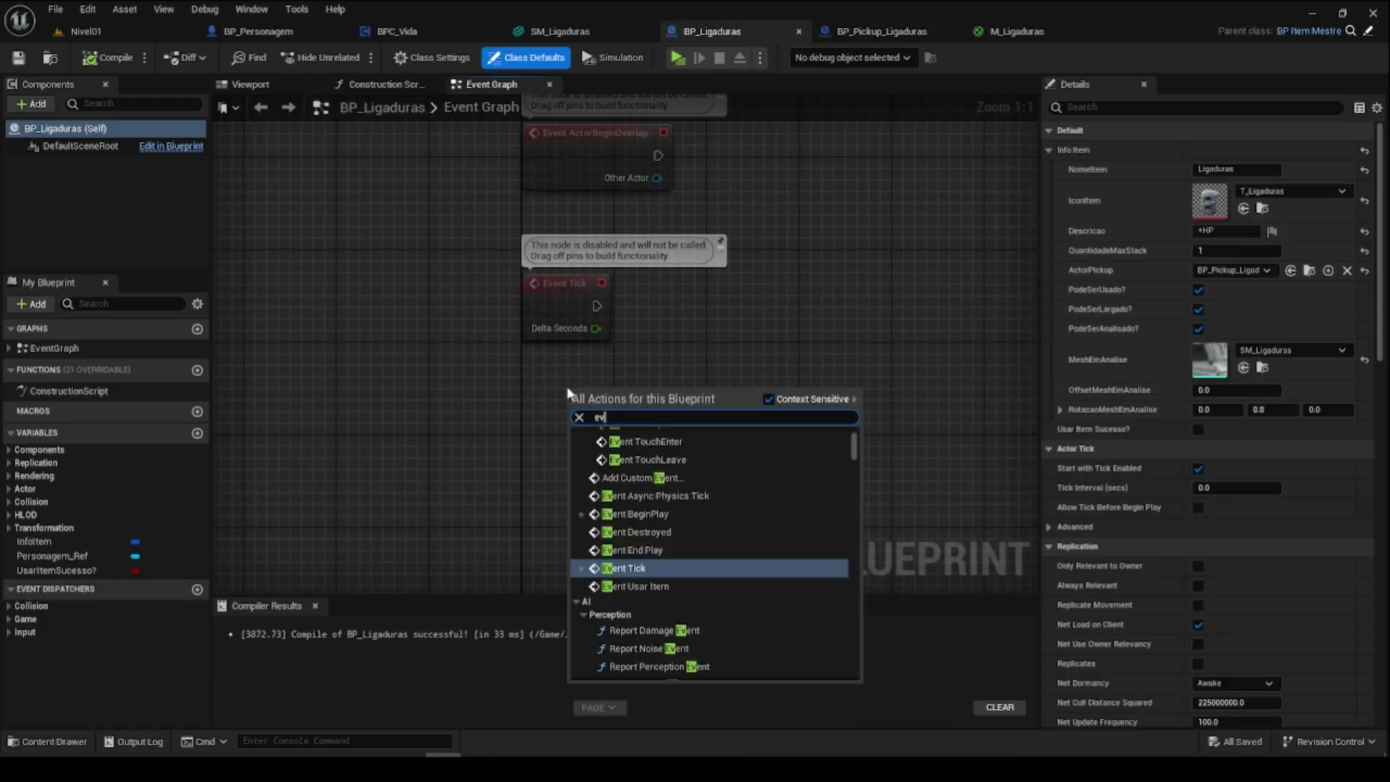
text(ent usar)
key(Return)
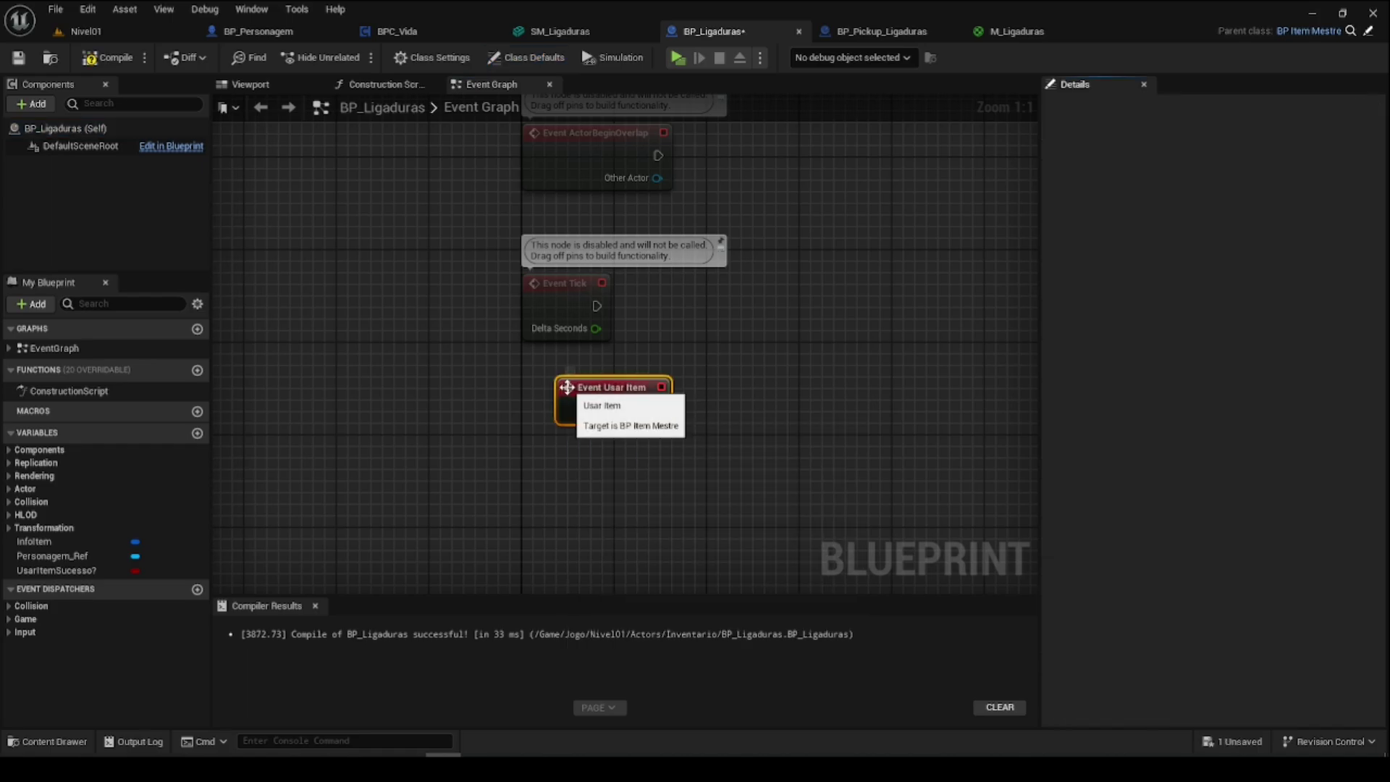
Step: Close BP_Pickup_Ligaduras, reposition the Event Usar Item node, and return to Nivel01
click(876, 31)
click(952, 31)
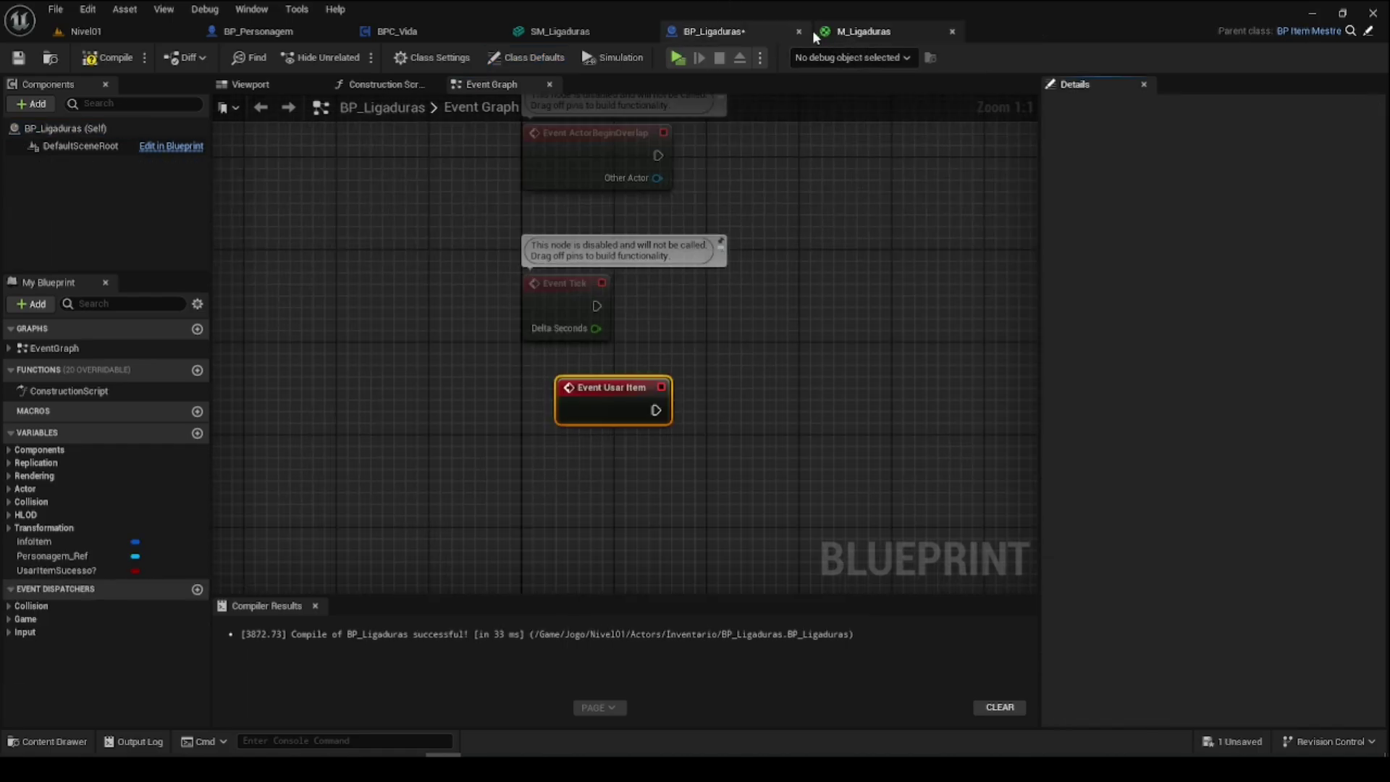
drag(617, 393, 583, 462)
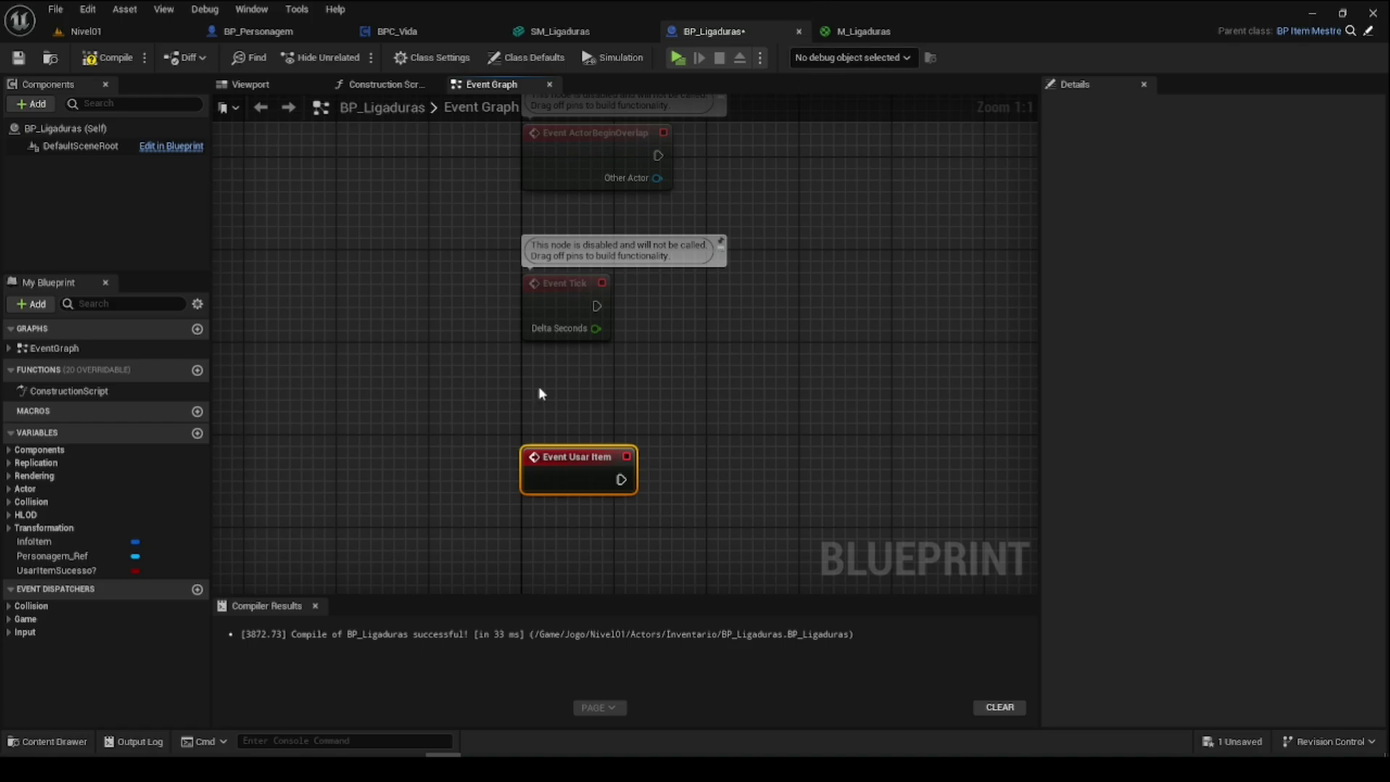
right_drag(674, 446, 688, 322)
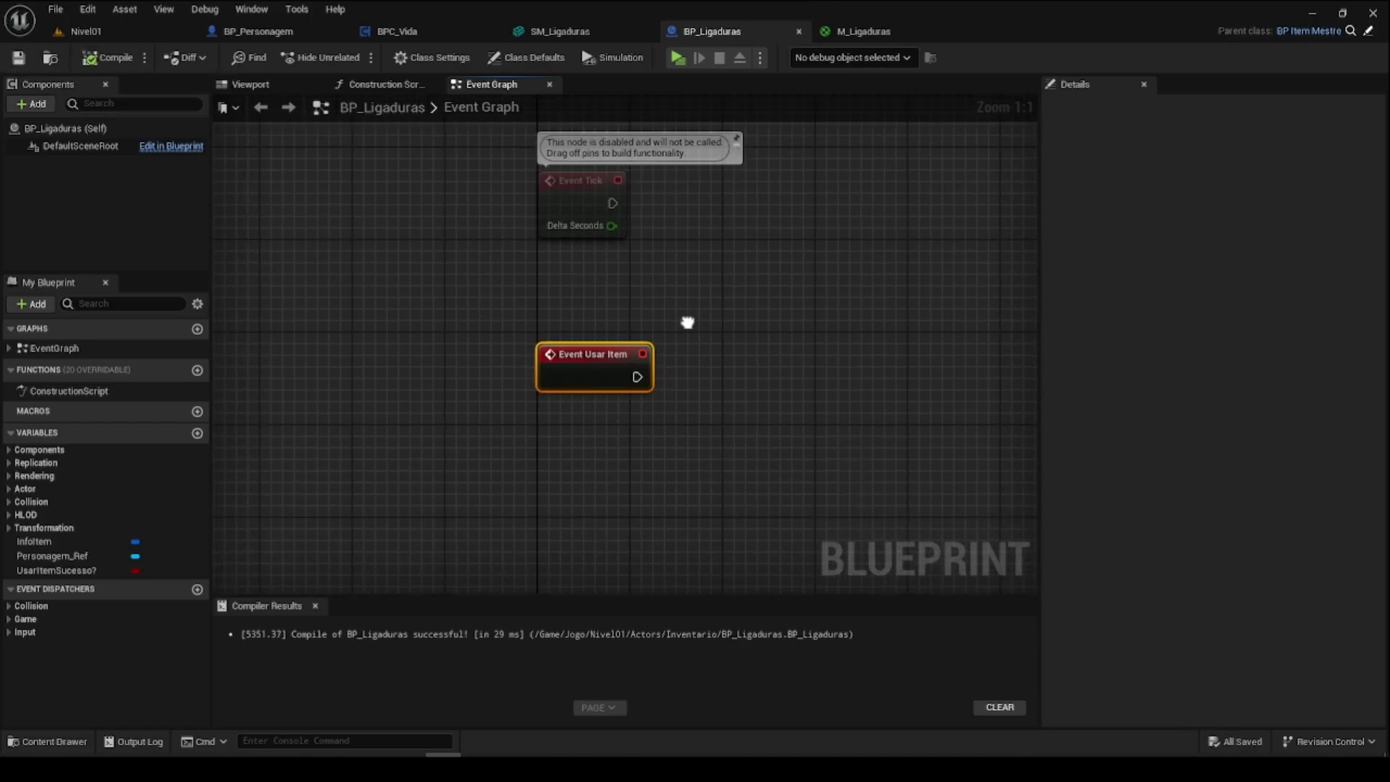
click(123, 38)
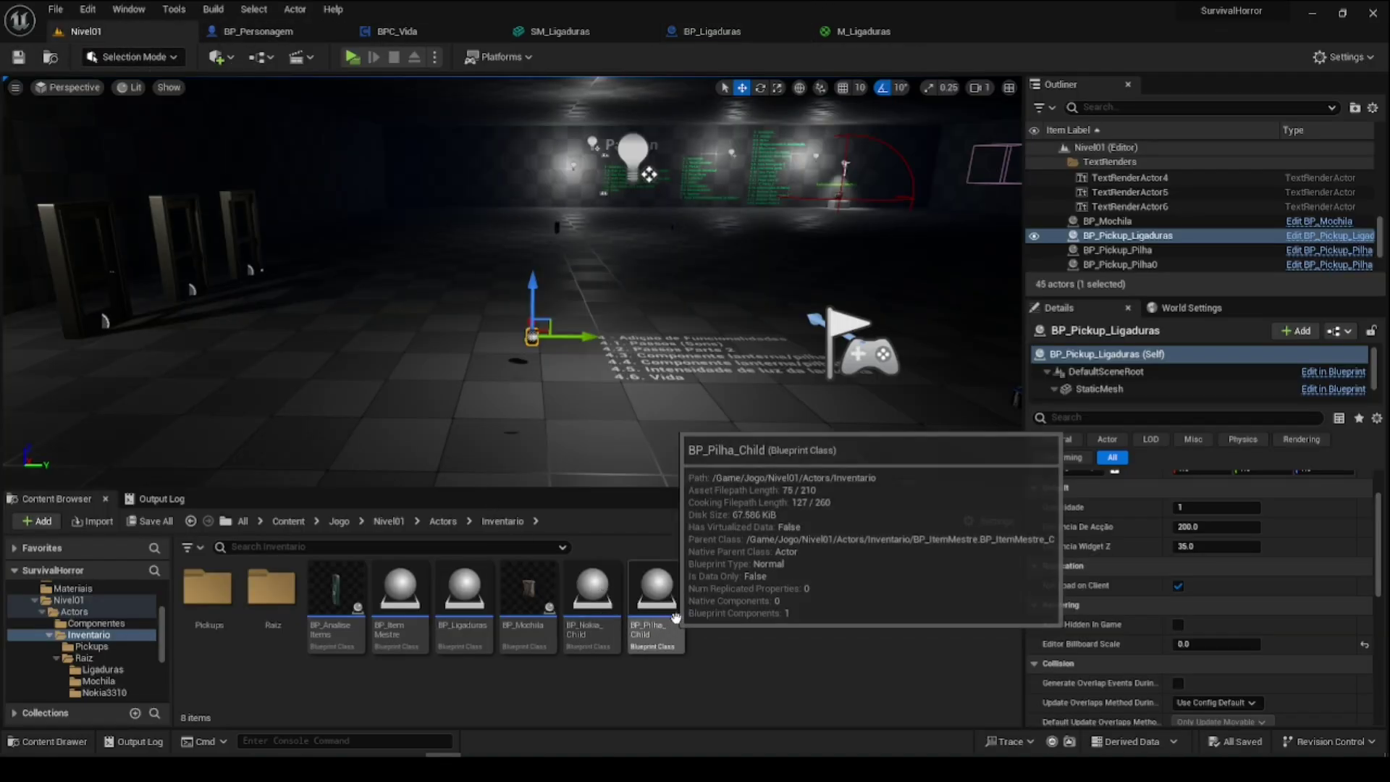
Step: Open BP_Pilha_Child, centre its Branch and F Ganho Bat nodes, then return to BP_Ligaduras
double_click(658, 590)
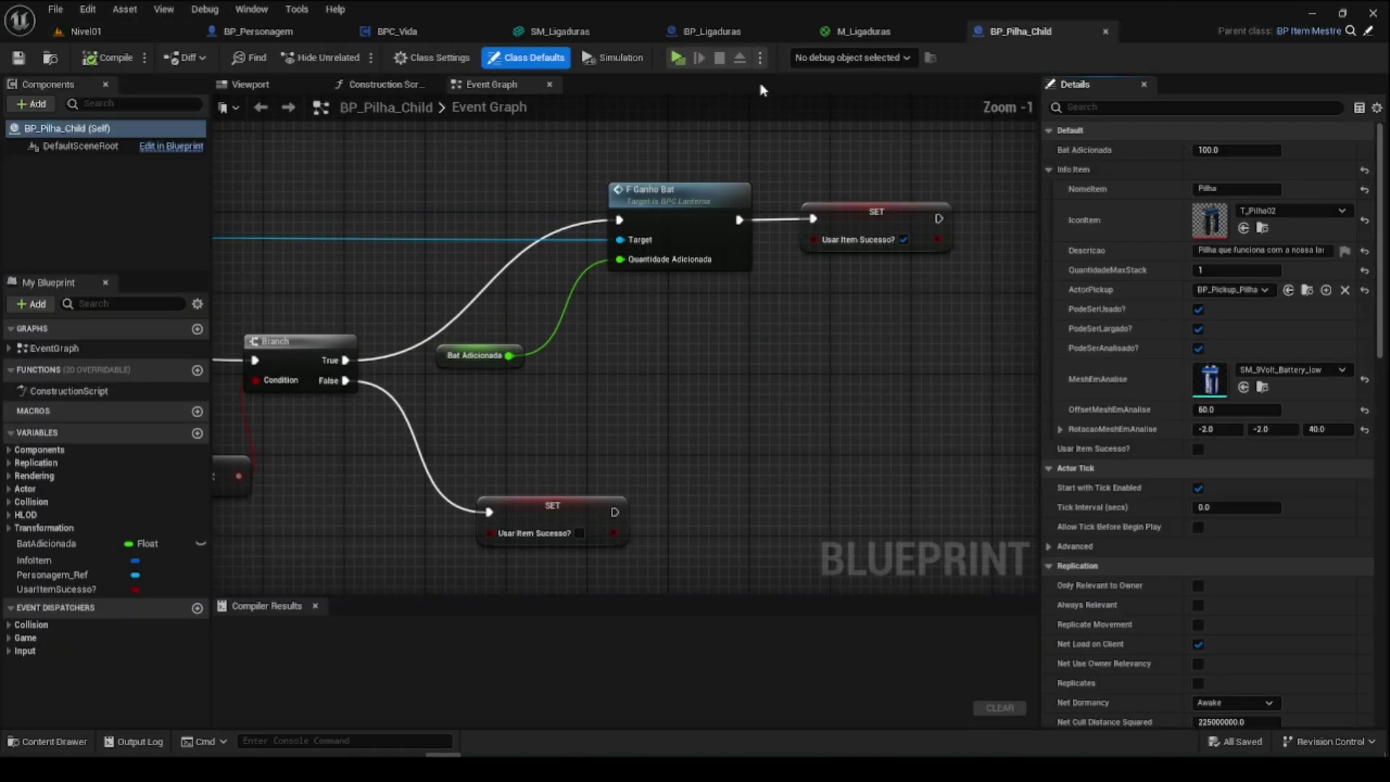
right_drag(680, 499, 906, 437)
scroll(909, 411, down, 1)
scroll(910, 410, down, 1)
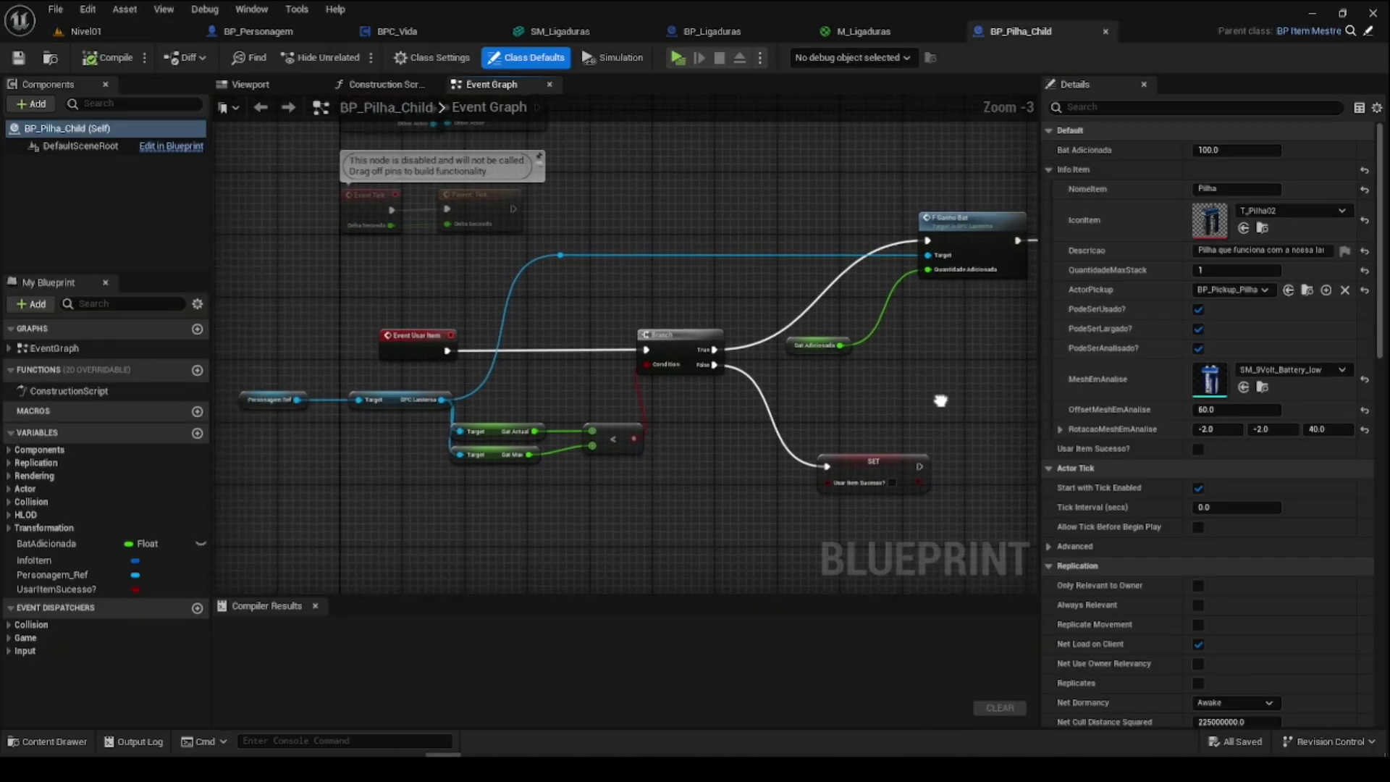
right_drag(965, 214, 890, 226)
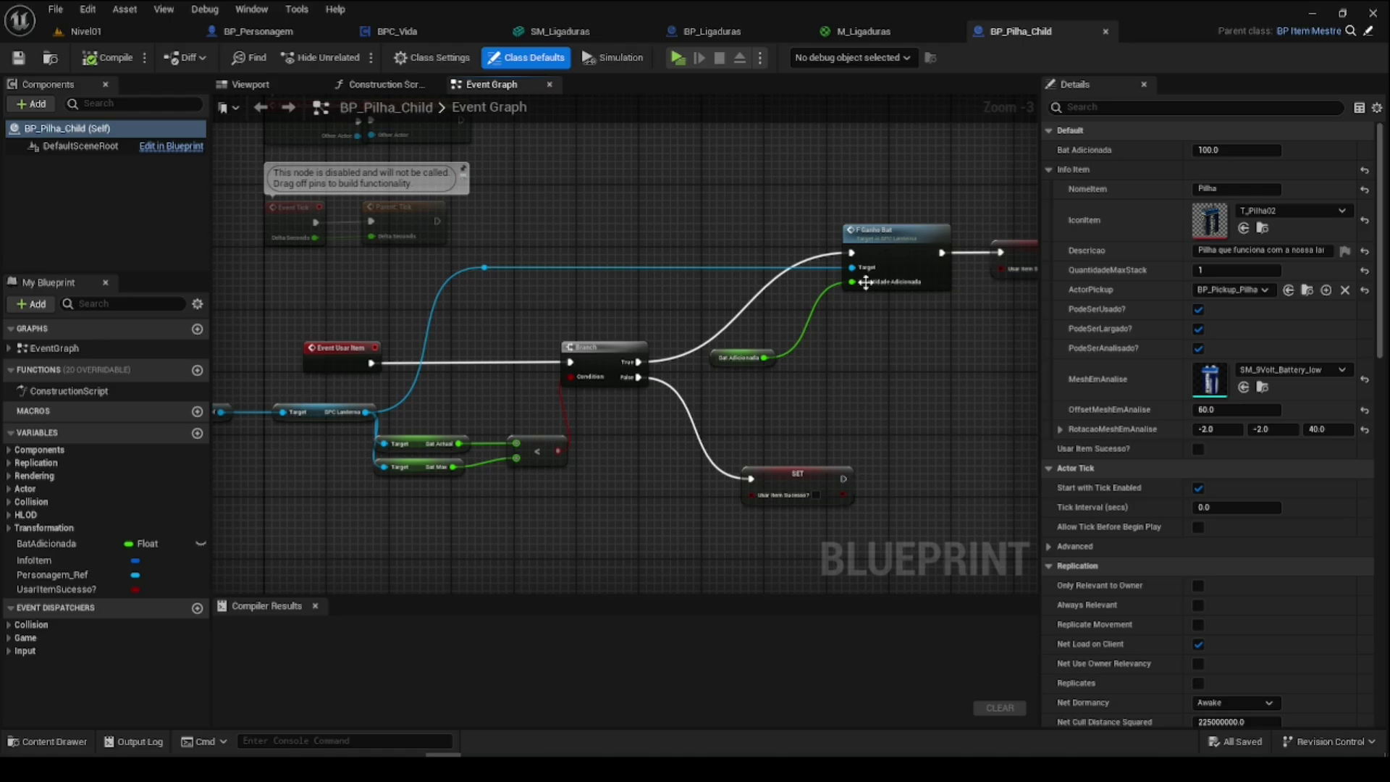
right_drag(866, 283, 805, 280)
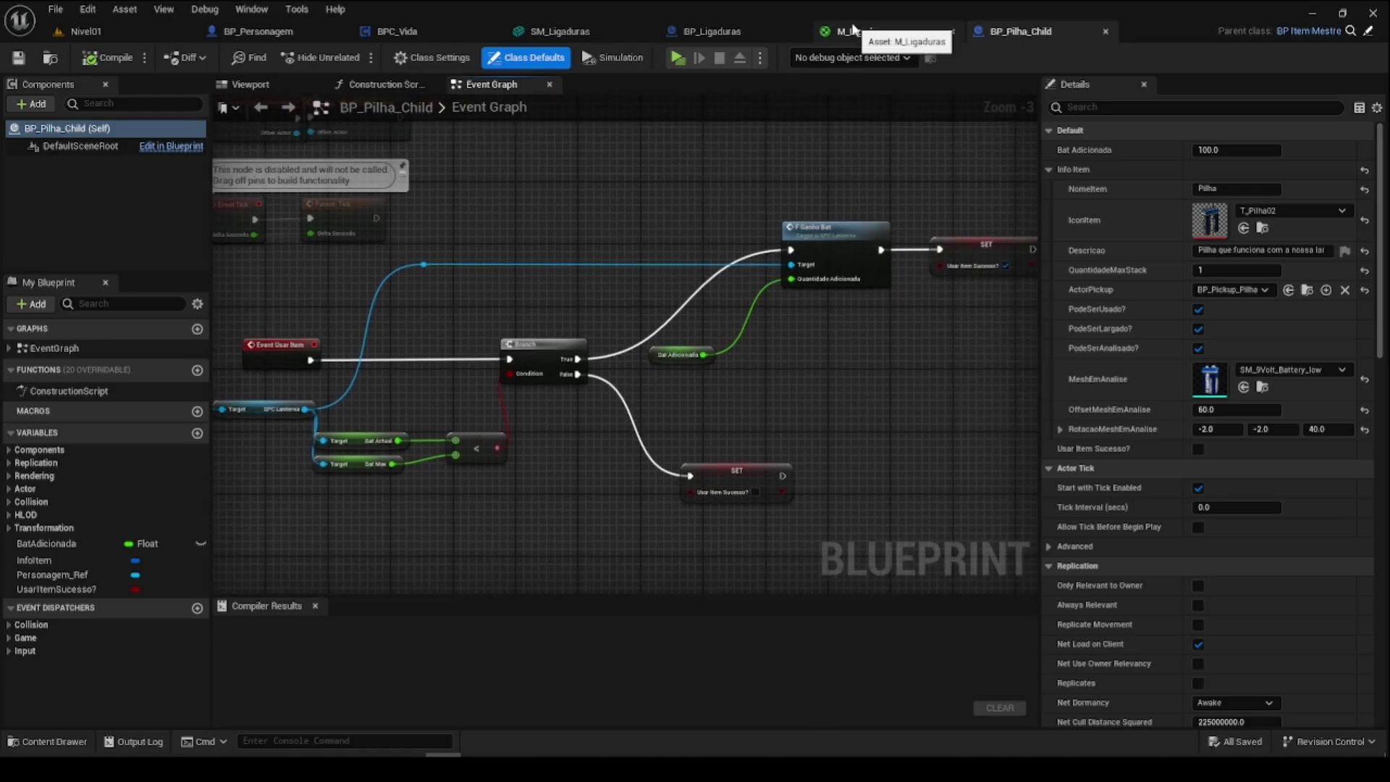
click(708, 33)
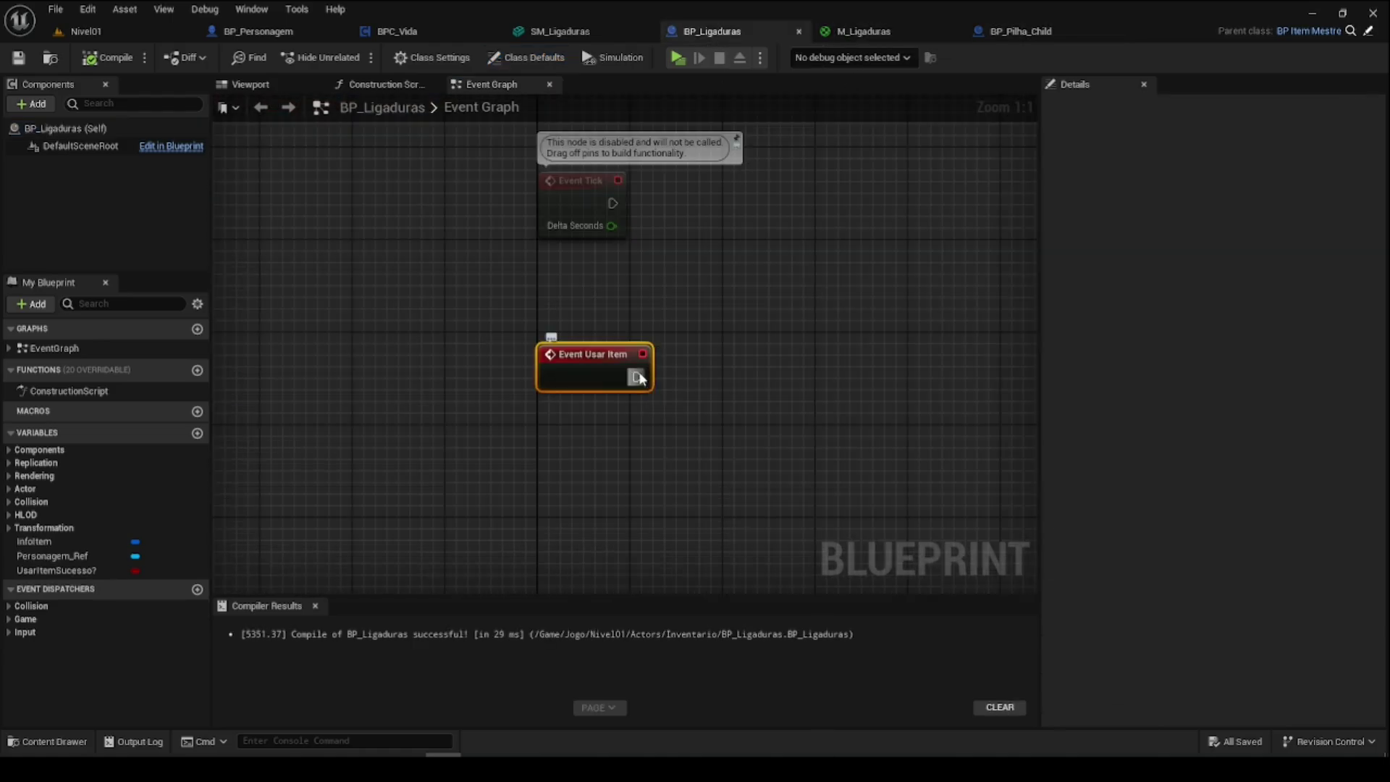
Step: Add a Personagem_Ref getter, call F Ganho HP on its BPC Vida, and wire Event Usar Item into it
drag(639, 378, 880, 356)
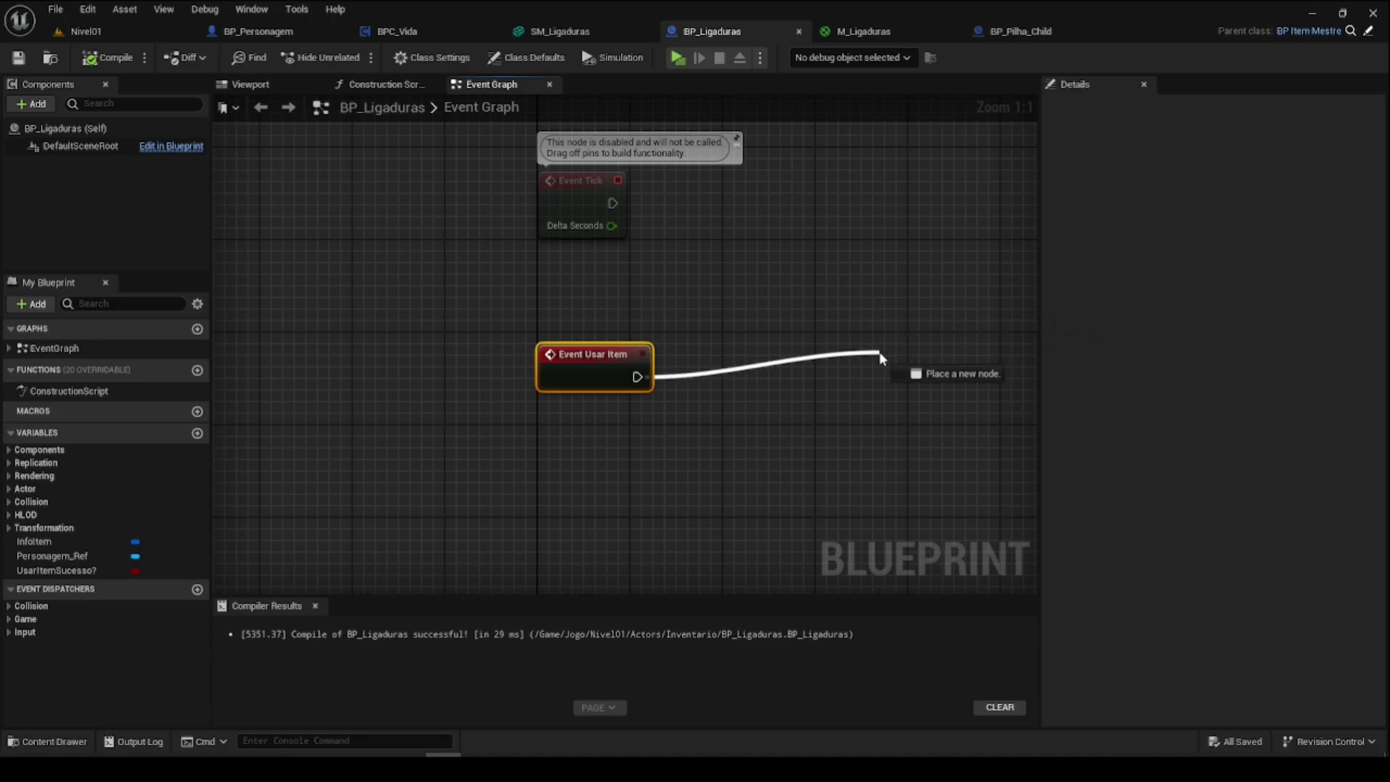
right_drag(764, 431, 687, 368)
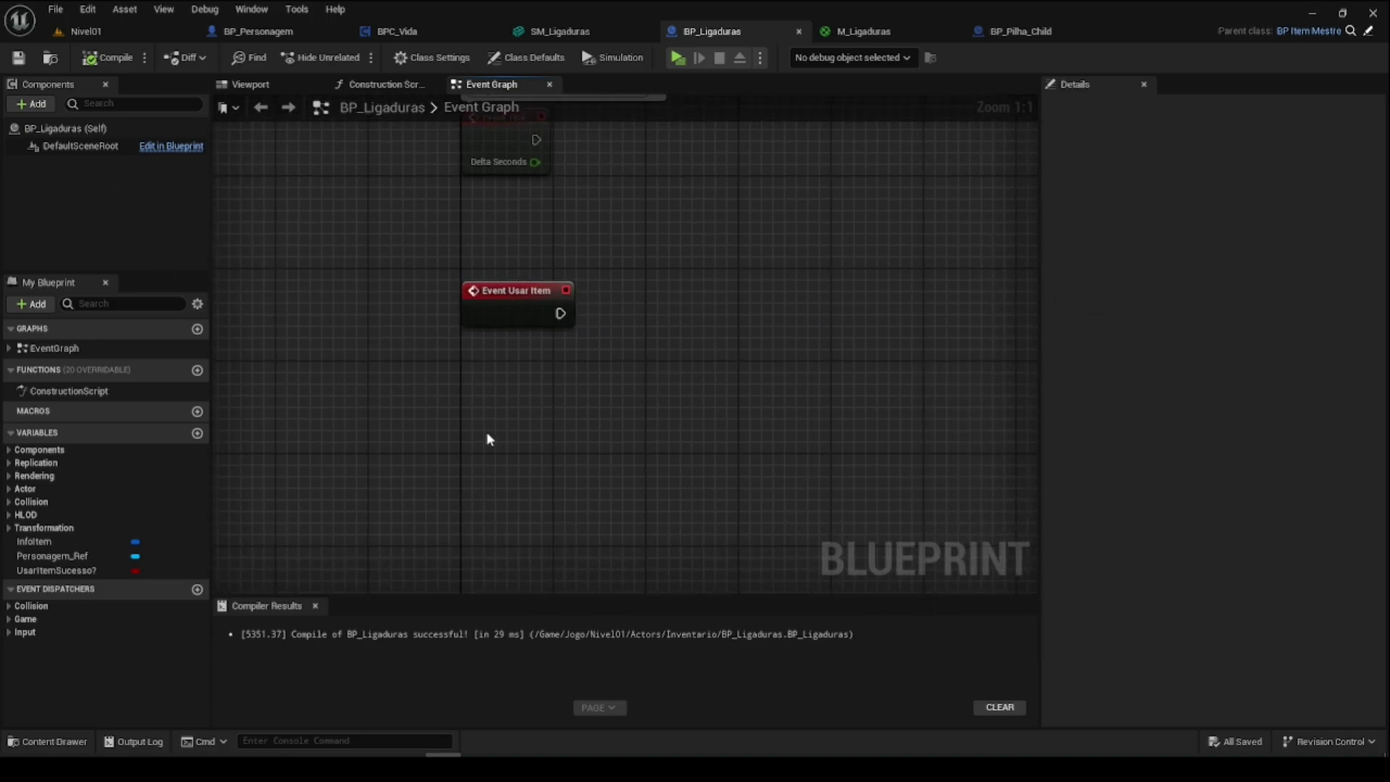
mouse_move(49, 557)
mouse_down()
mouse_move(440, 392)
mouse_move(546, 398)
mouse_up()
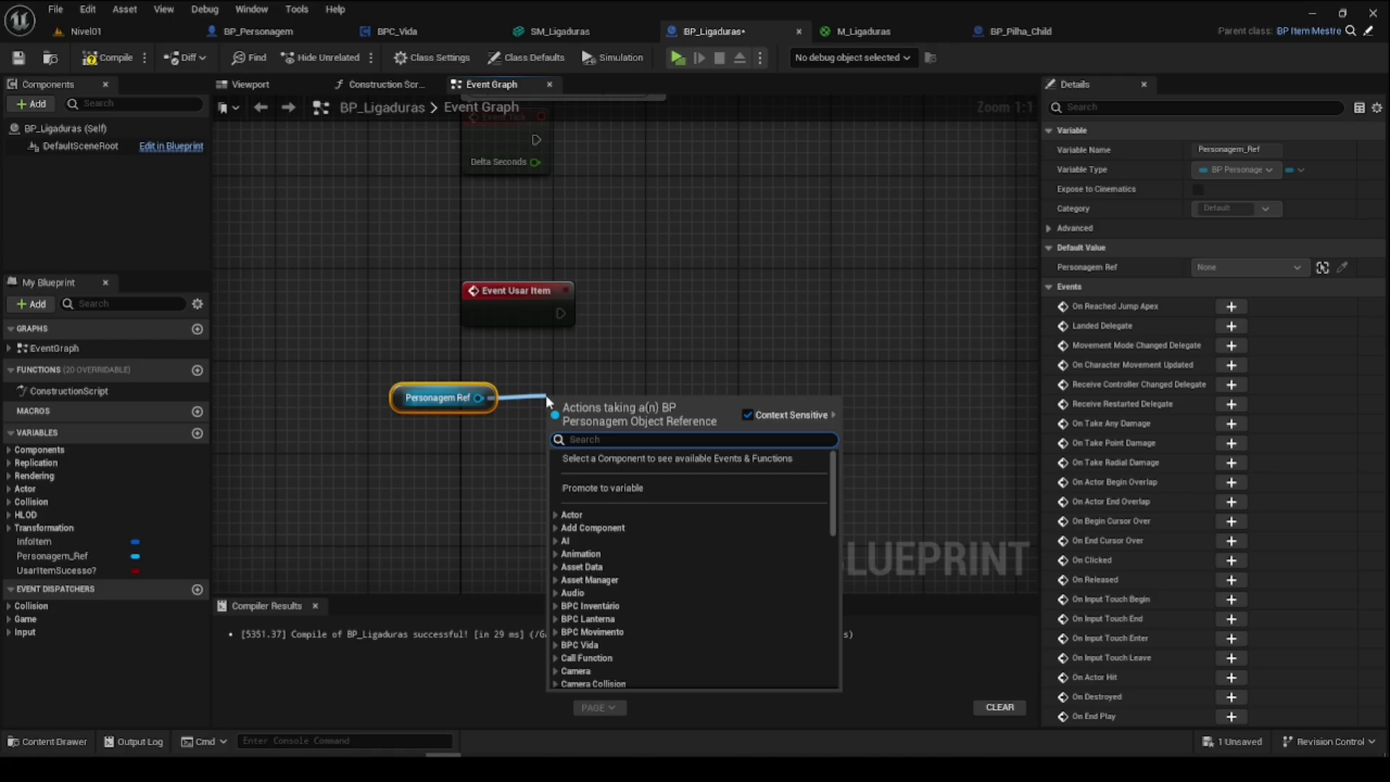
text(ganho)
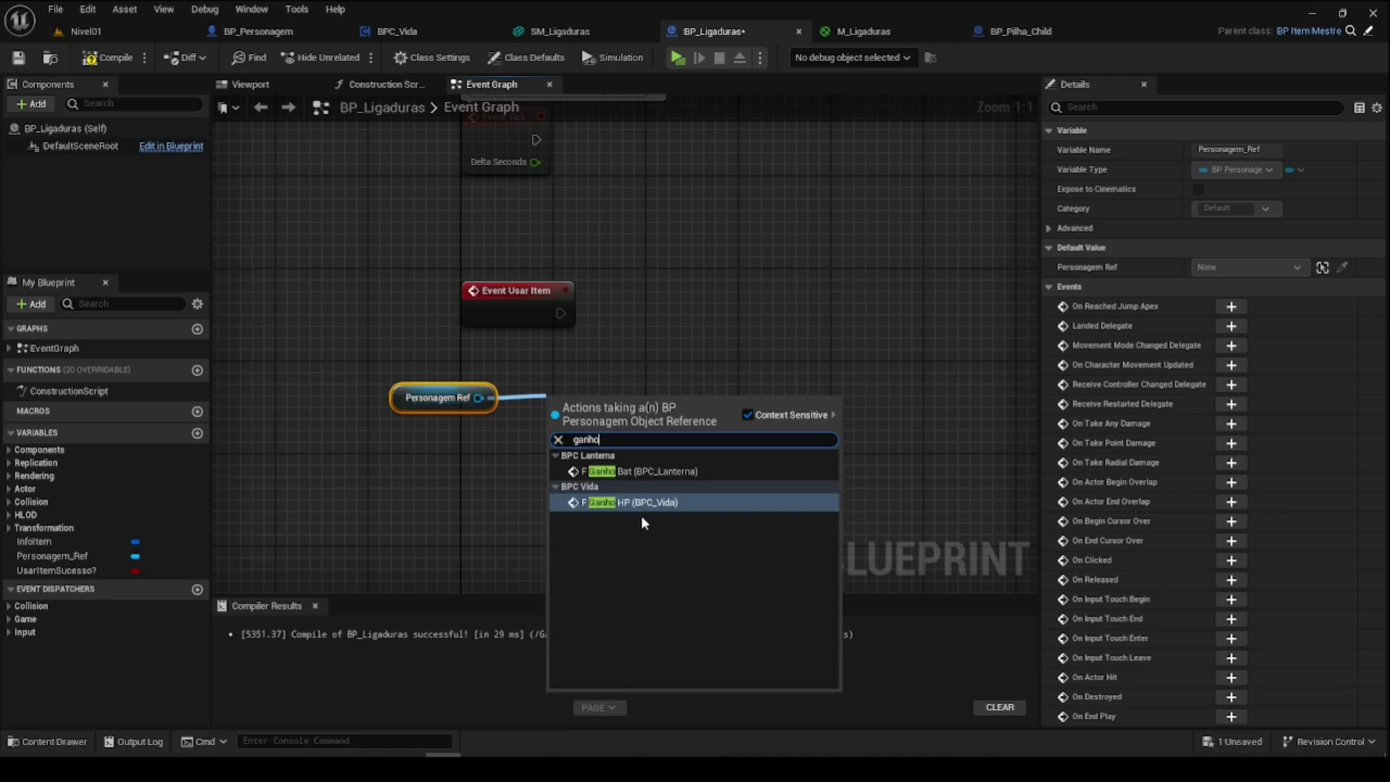
click(632, 503)
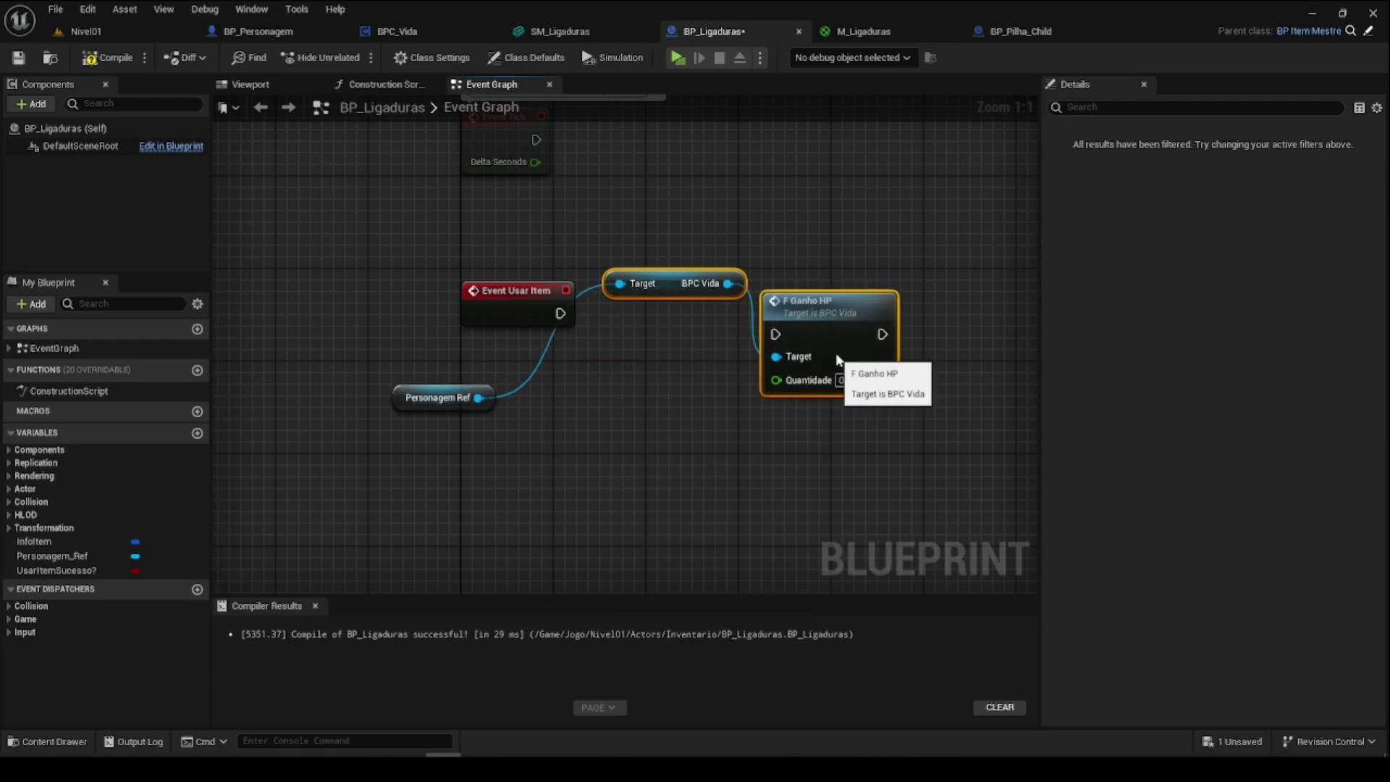
mouse_move(836, 360)
mouse_down()
mouse_move(783, 466)
mouse_move(758, 469)
mouse_move(852, 266)
mouse_move(853, 292)
mouse_up()
click(754, 437)
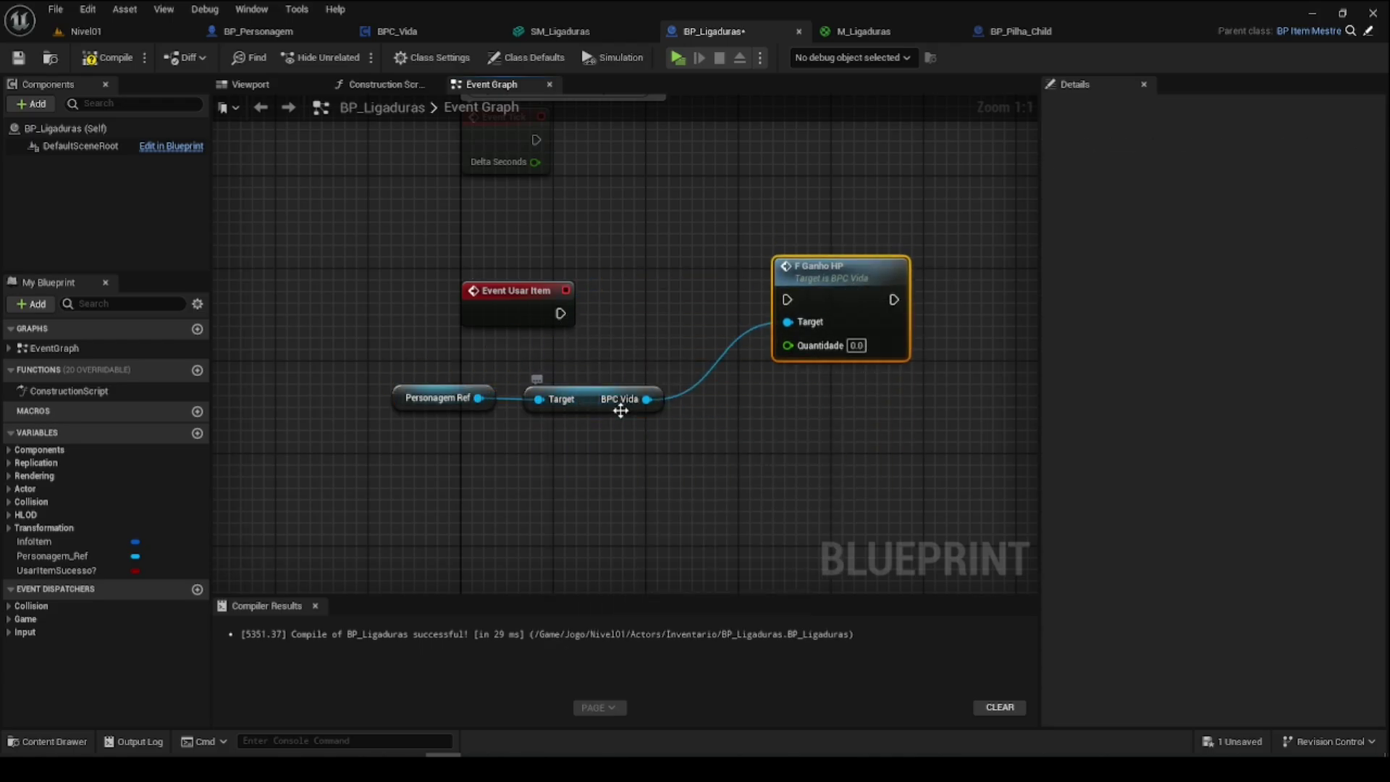
drag(560, 312, 861, 307)
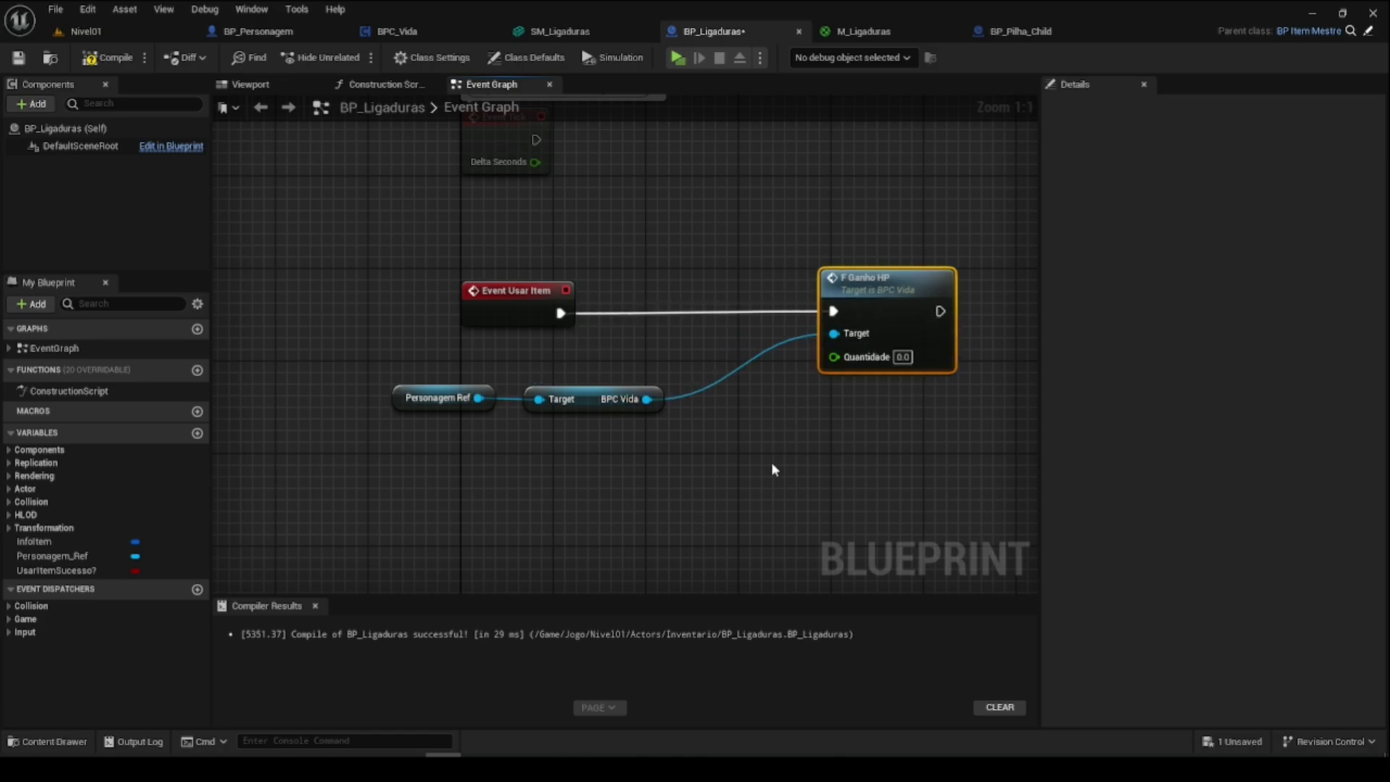
right_drag(829, 418, 875, 366)
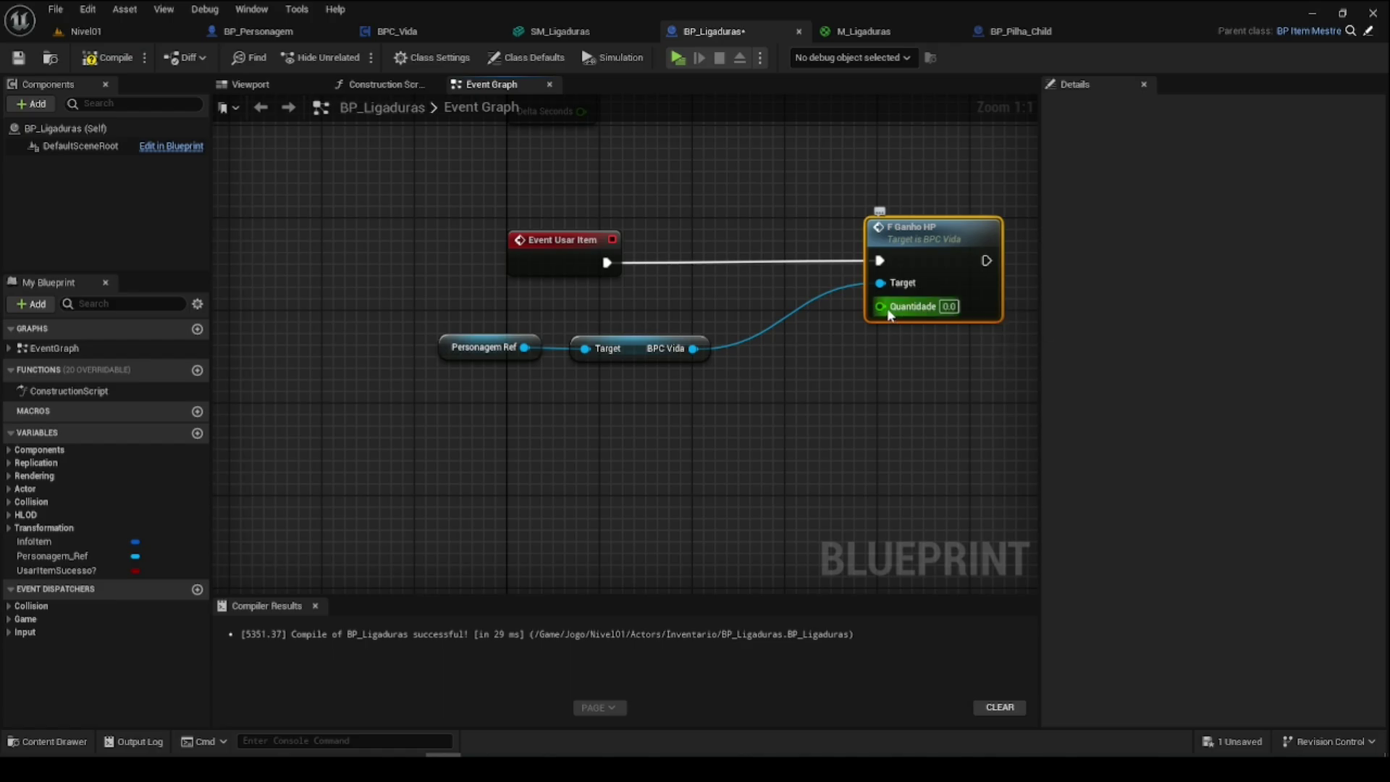
Step: Promote Quantidade to a float variable AdiçãoHP defaulting to 50.0, then compile and save
drag(881, 306, 770, 461)
click(820, 548)
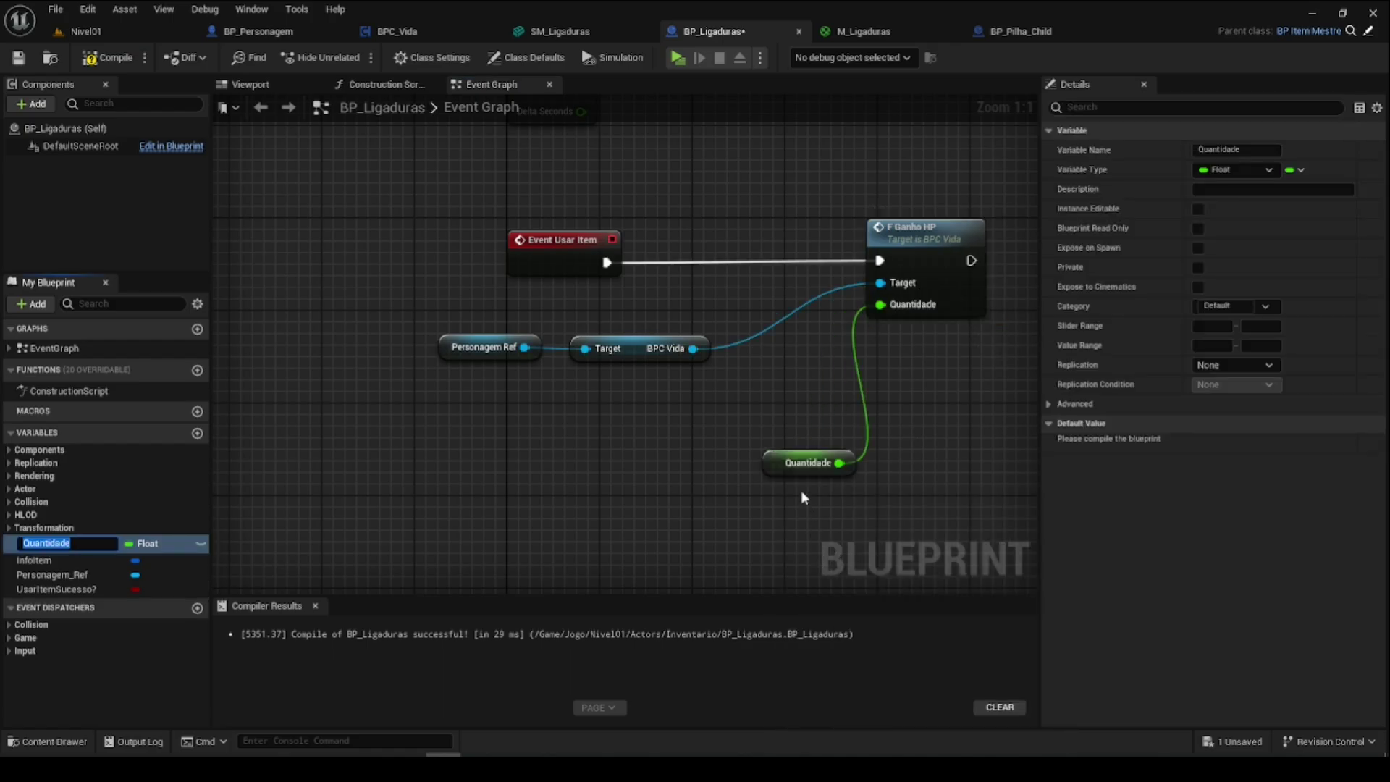
key(Return)
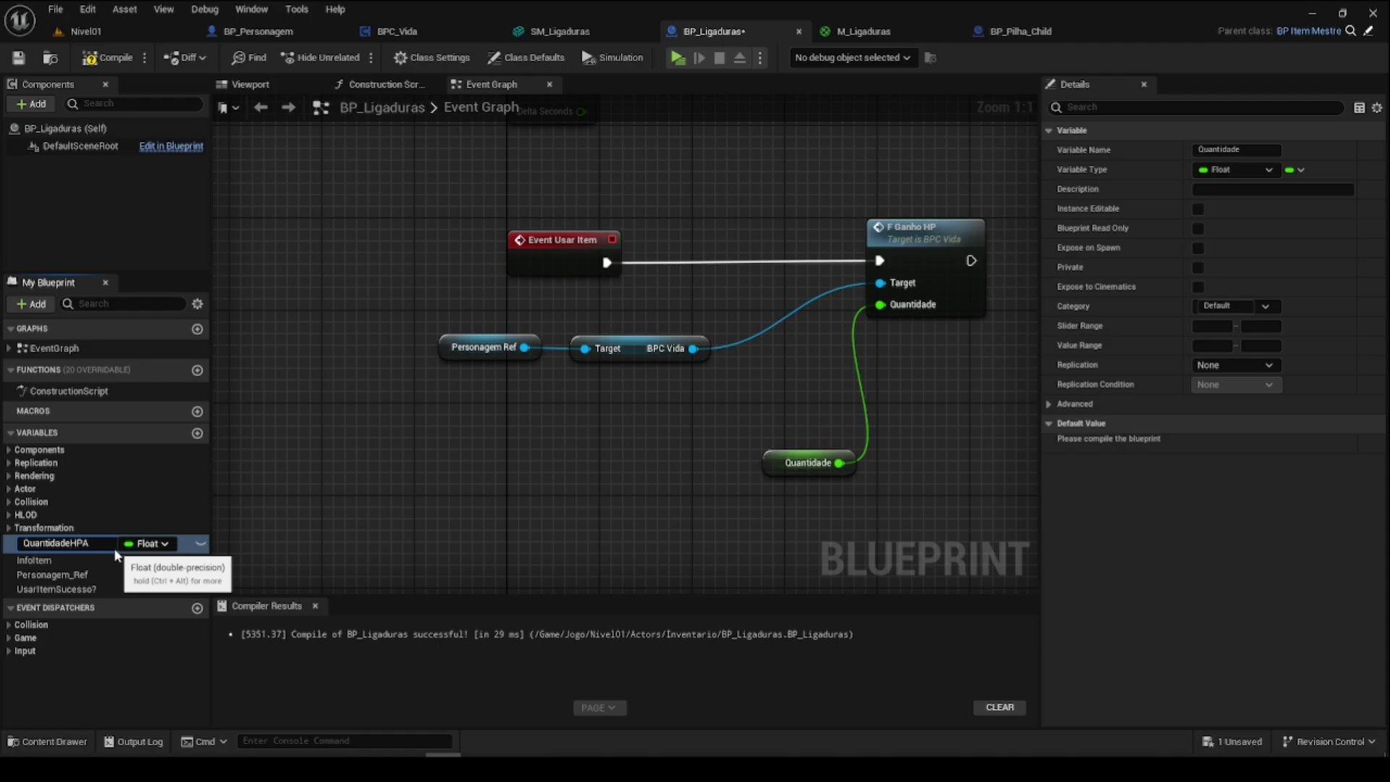
text(Adi)
text(çãoHP)
key(Return)
drag(764, 465, 731, 442)
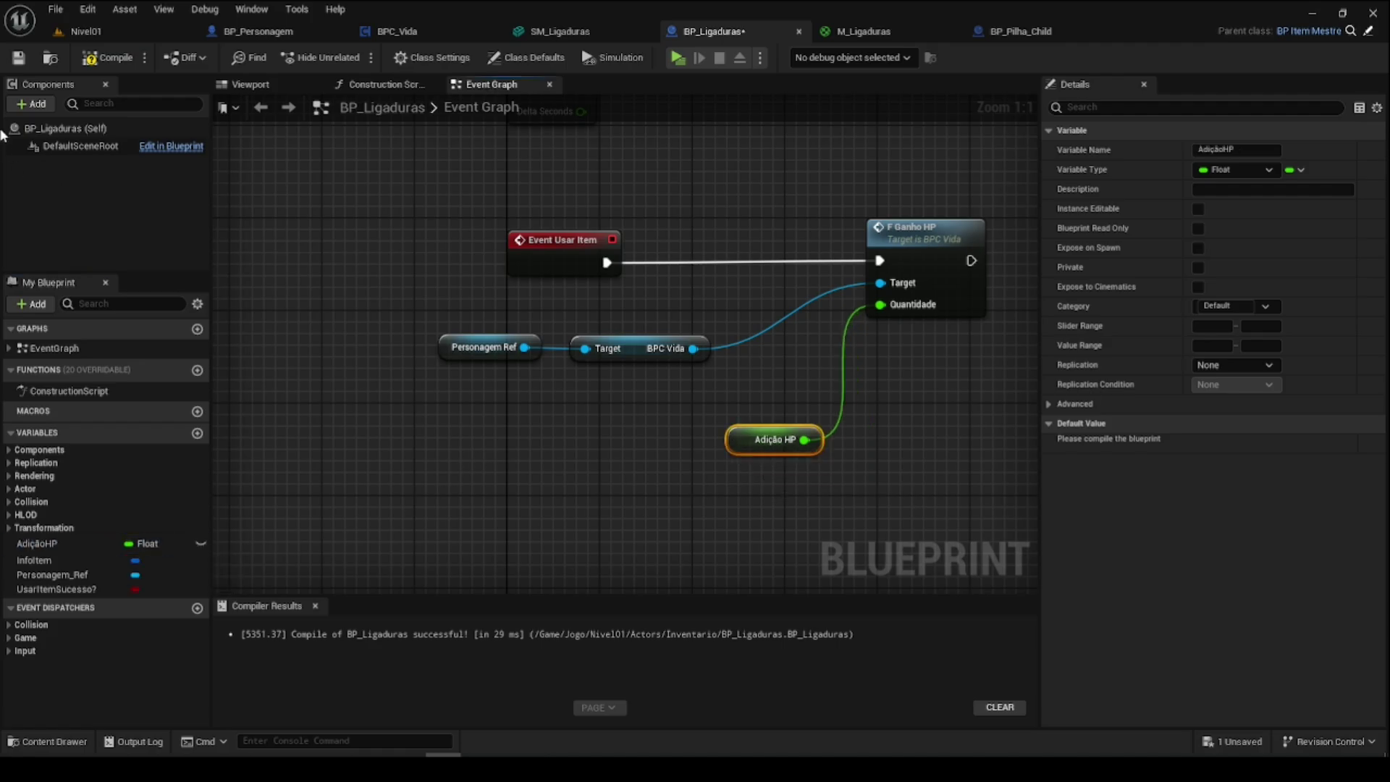
key(ctrl+s)
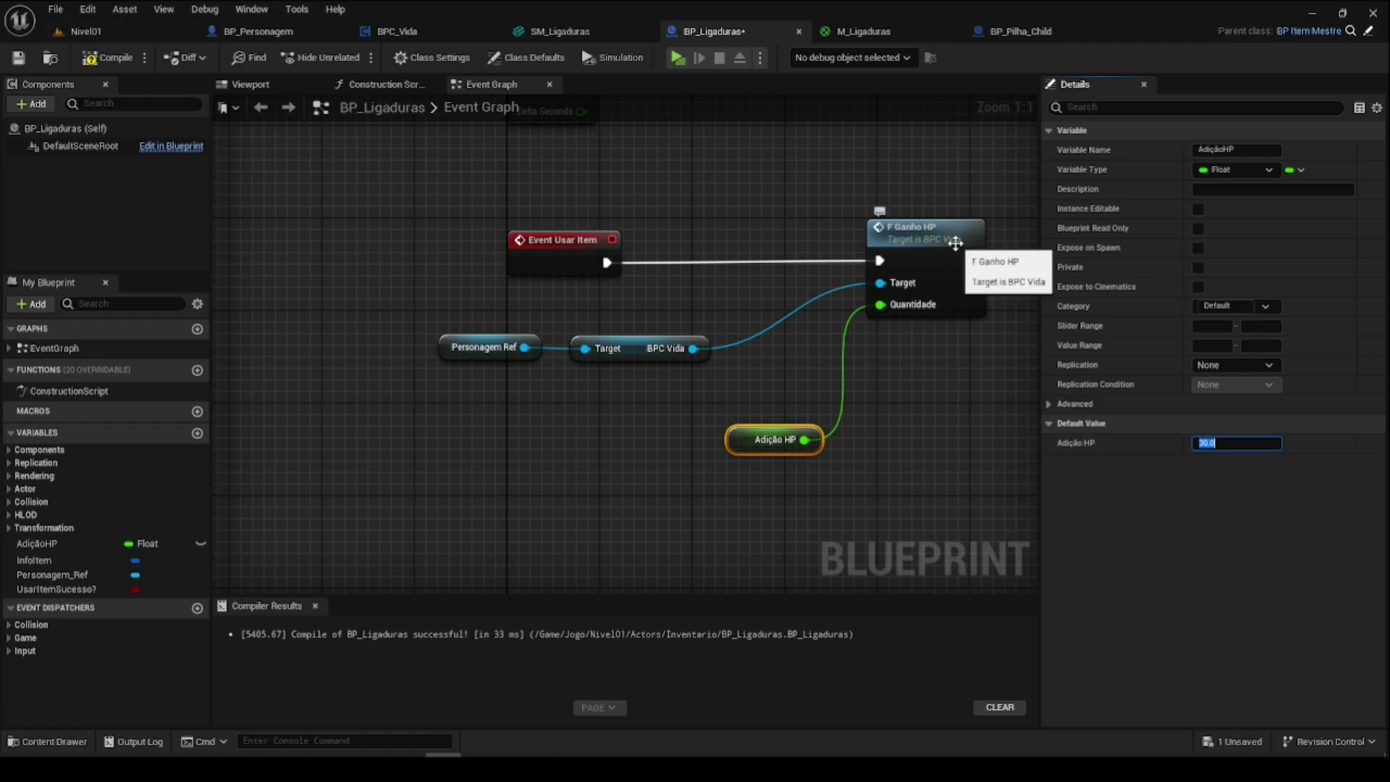
click(106, 52)
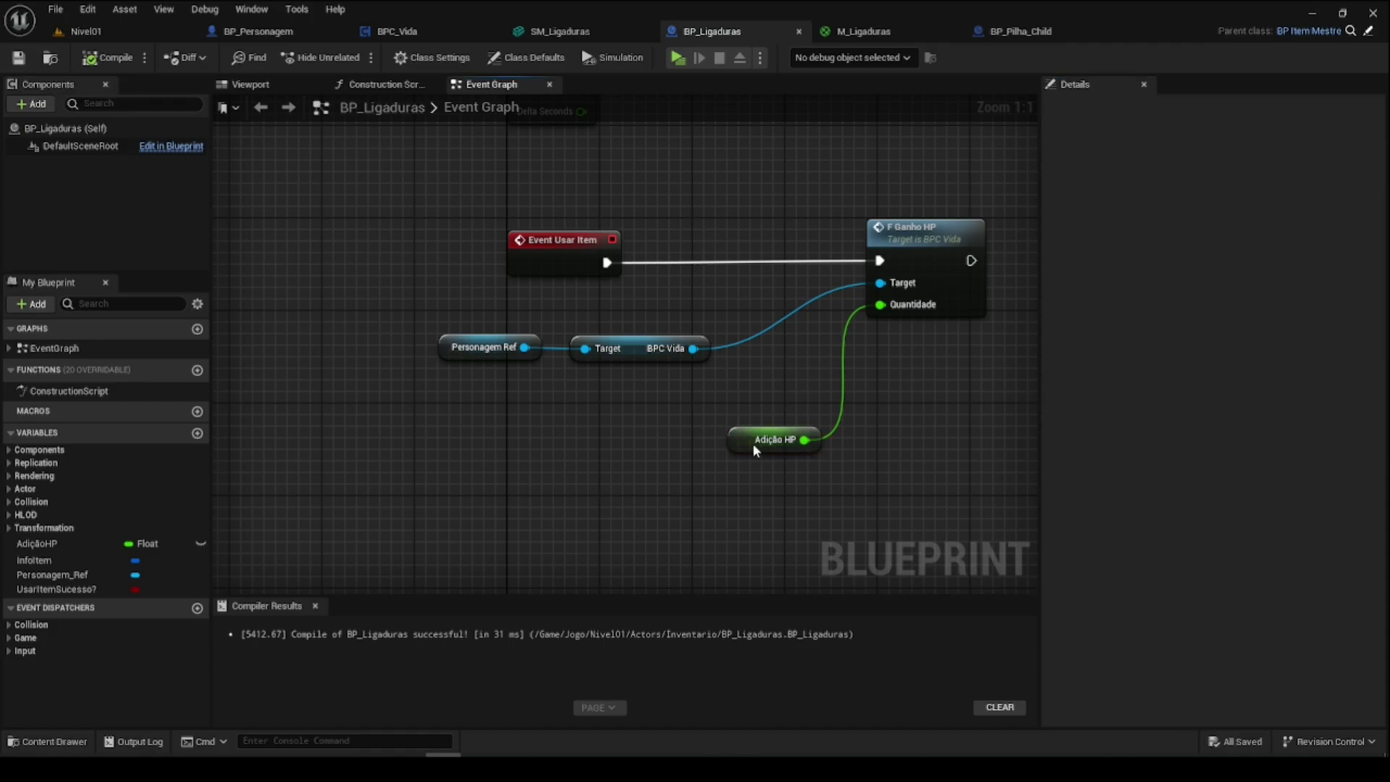
Step: Move the healing nodes right and the reference nodes left to open space after Event Usar Item
drag(725, 449, 596, 415)
drag(414, 306, 874, 419)
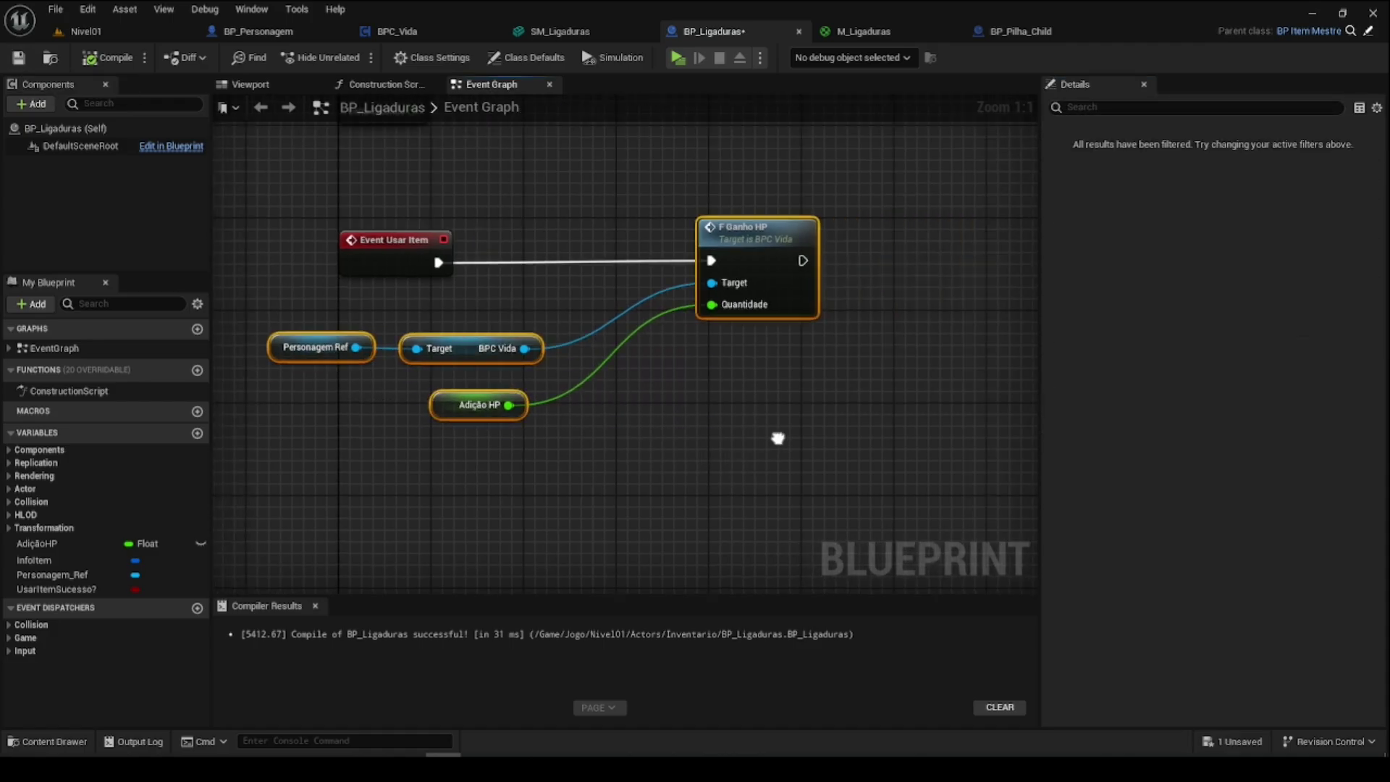
right_drag(889, 428, 511, 450)
drag(556, 250, 972, 259)
right_drag(494, 496, 760, 453)
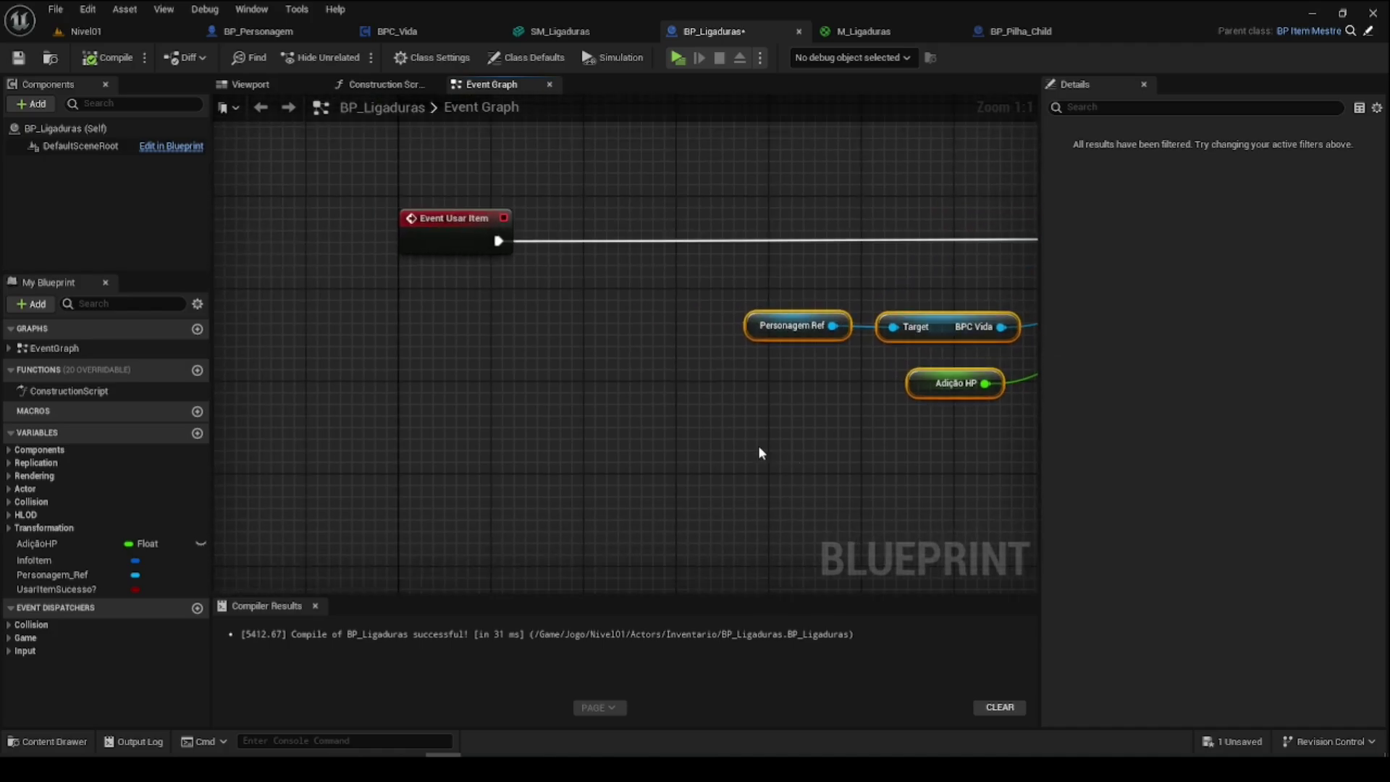
click(782, 359)
mouse_move(873, 335)
mouse_down()
mouse_move(905, 330)
mouse_move(379, 331)
mouse_move(390, 331)
mouse_up()
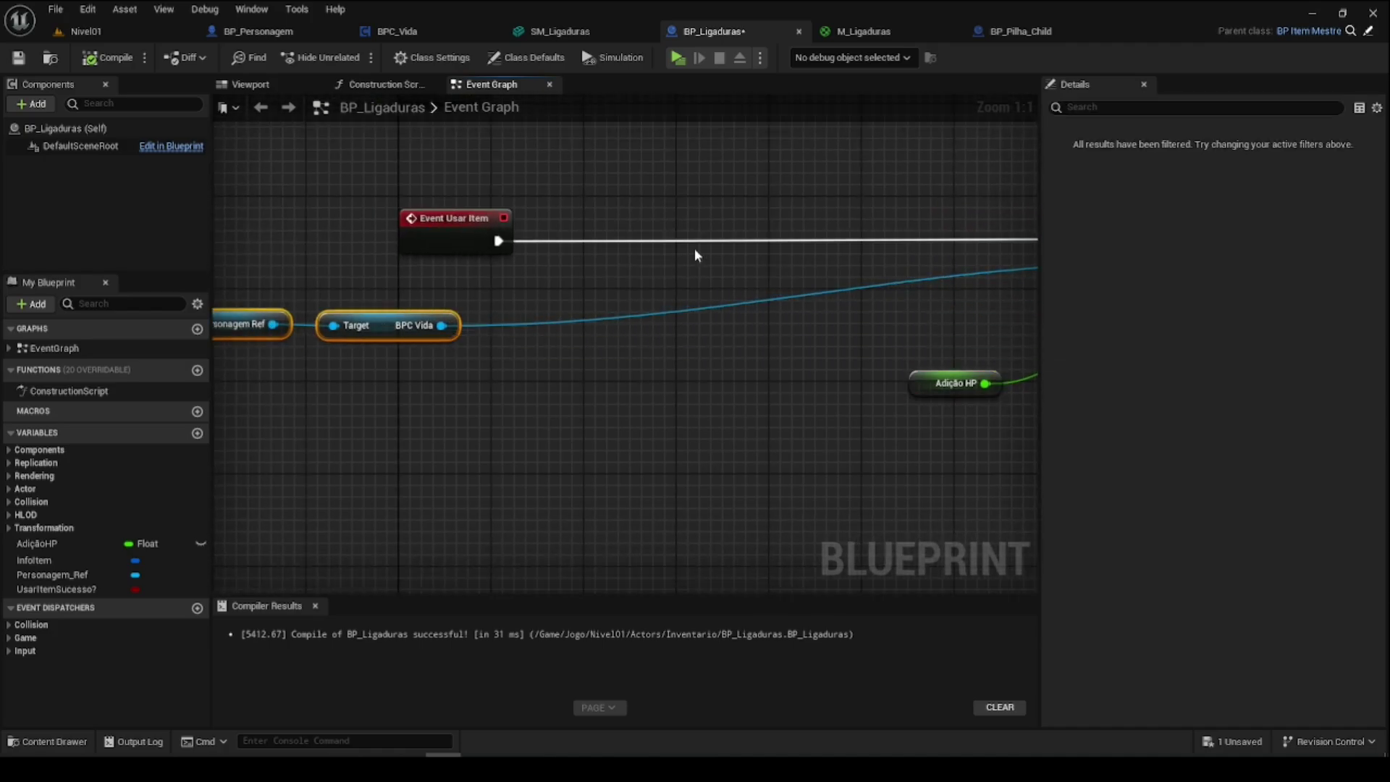
Step: Add a Branch fed by Event Usar Item, with its True output driving F Ganho HP
click(770, 236)
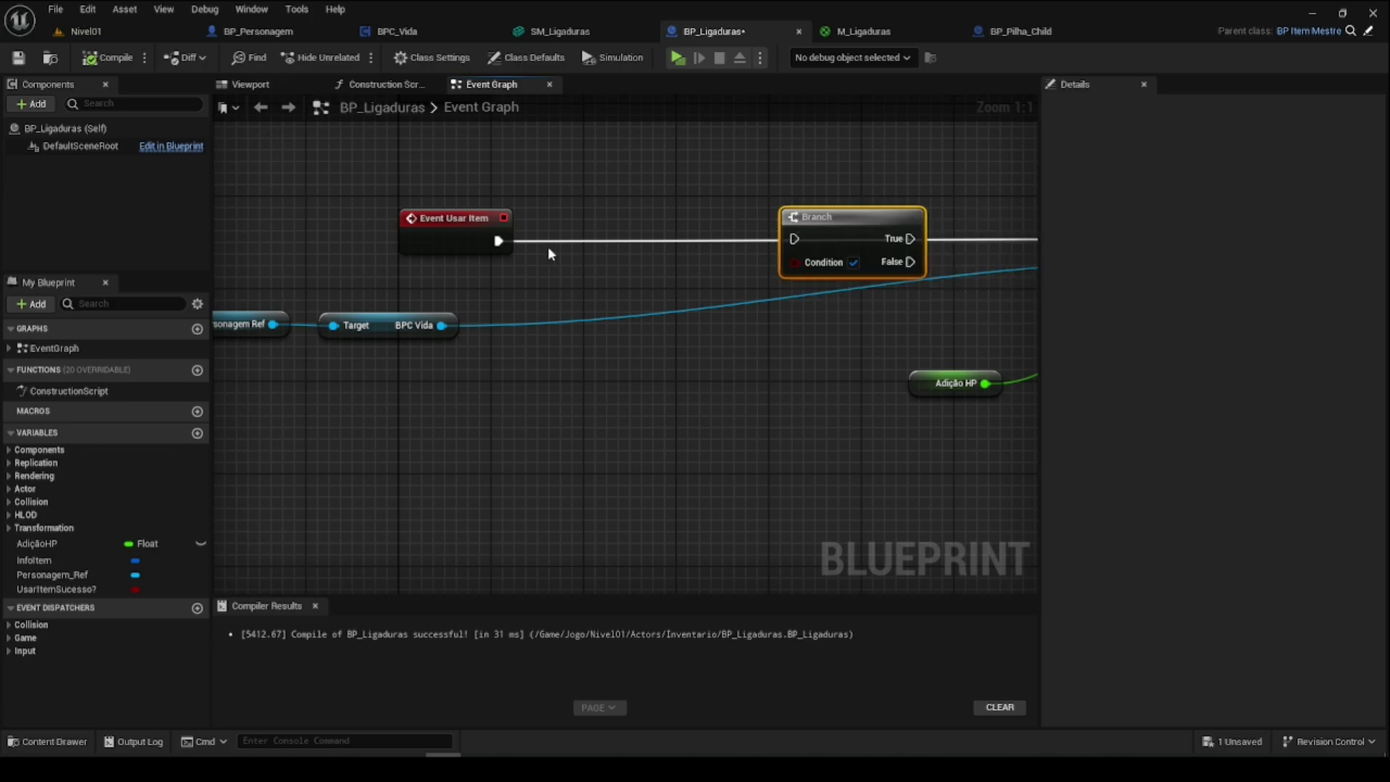
drag(496, 241, 794, 239)
right_drag(842, 356, 583, 370)
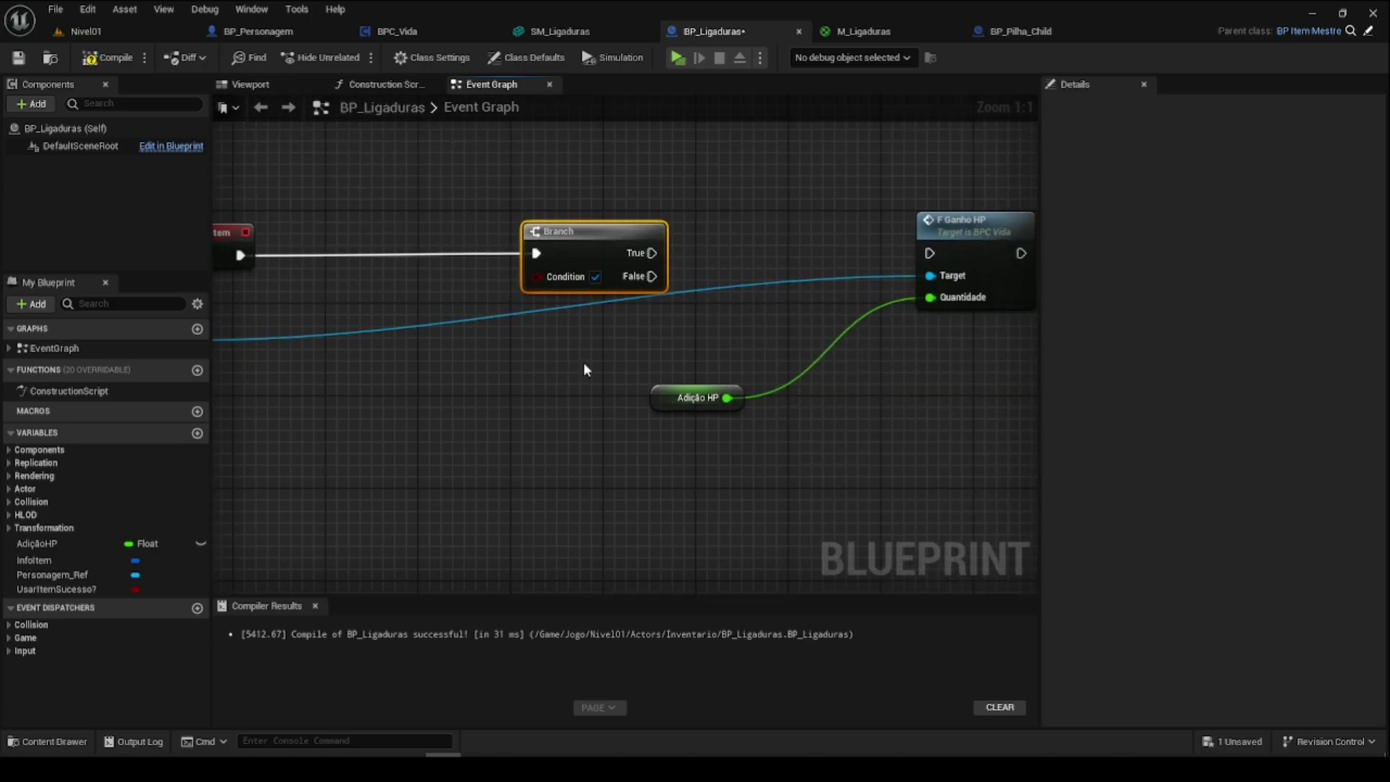
drag(652, 254, 929, 253)
right_drag(275, 411, 509, 384)
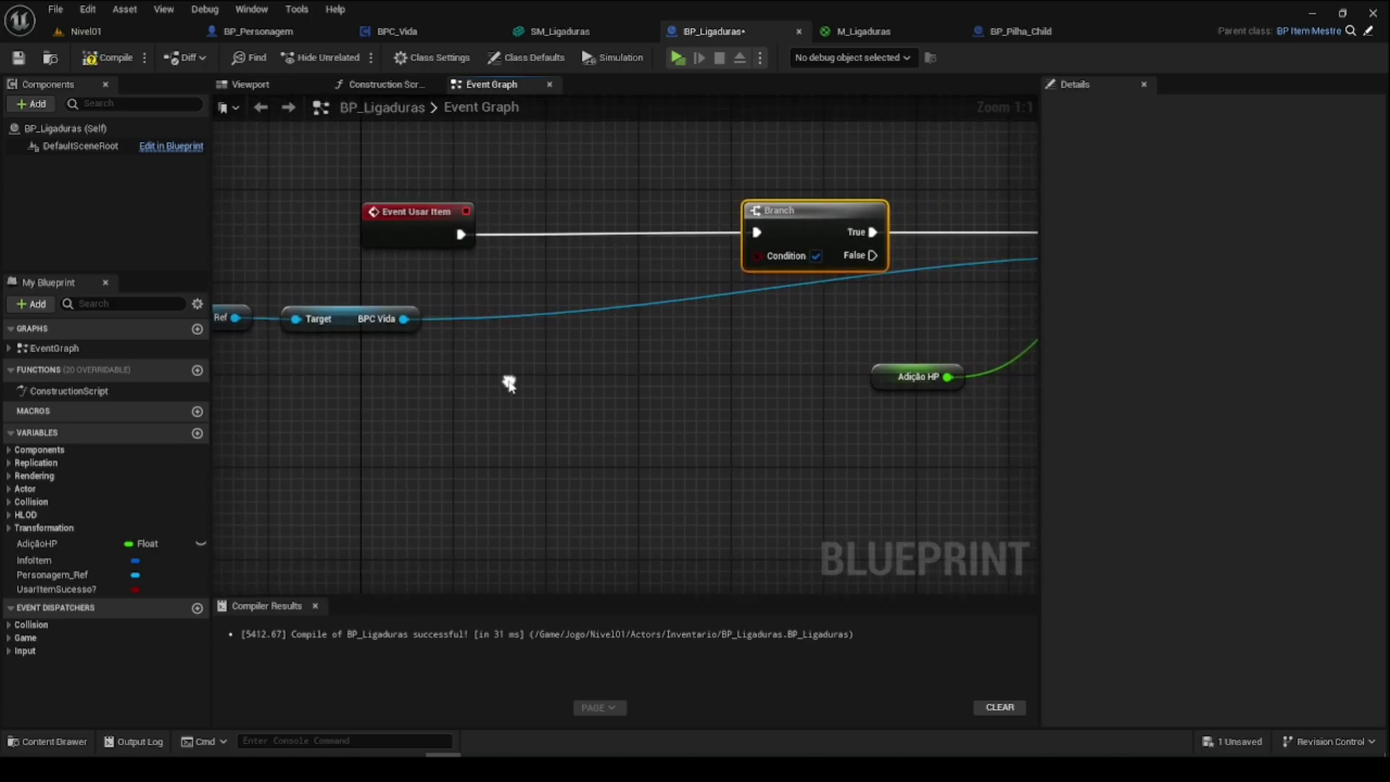
Step: Move the Adição HP node aside so the BPC Vida node has clear space
right_drag(519, 331, 523, 357)
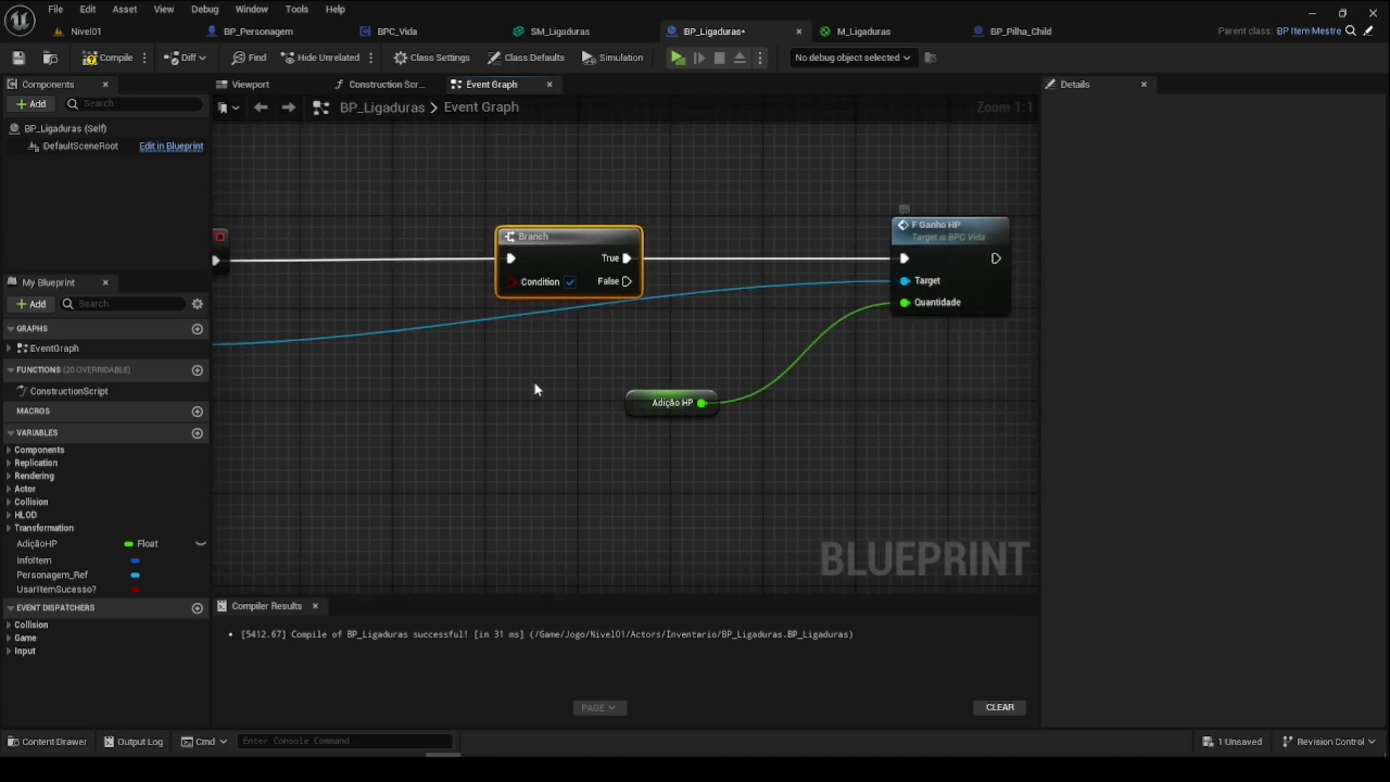
right_drag(647, 438, 822, 404)
drag(819, 374, 901, 306)
right_drag(687, 394, 819, 392)
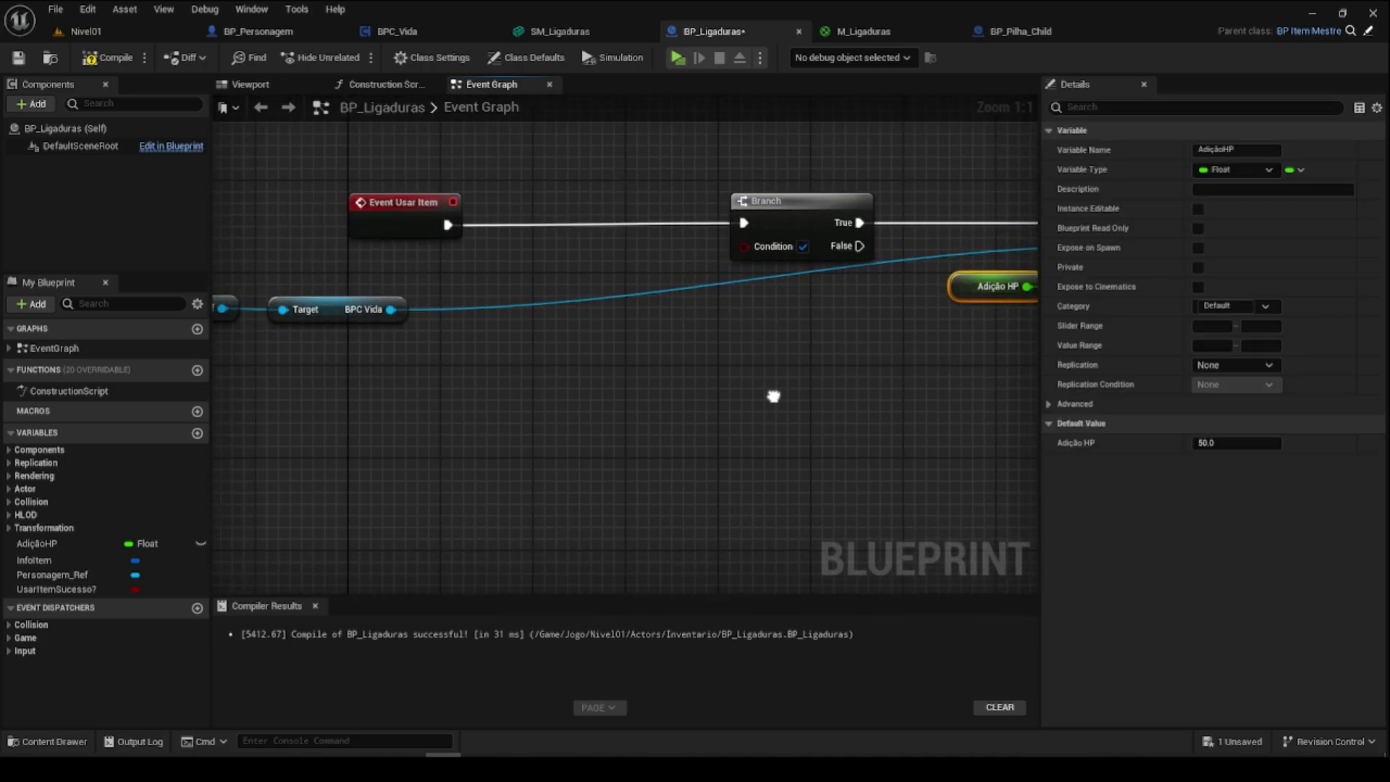
Step: Get HPActual from BPC Vida and feed it into a new Less (<) node
drag(466, 307, 522, 374)
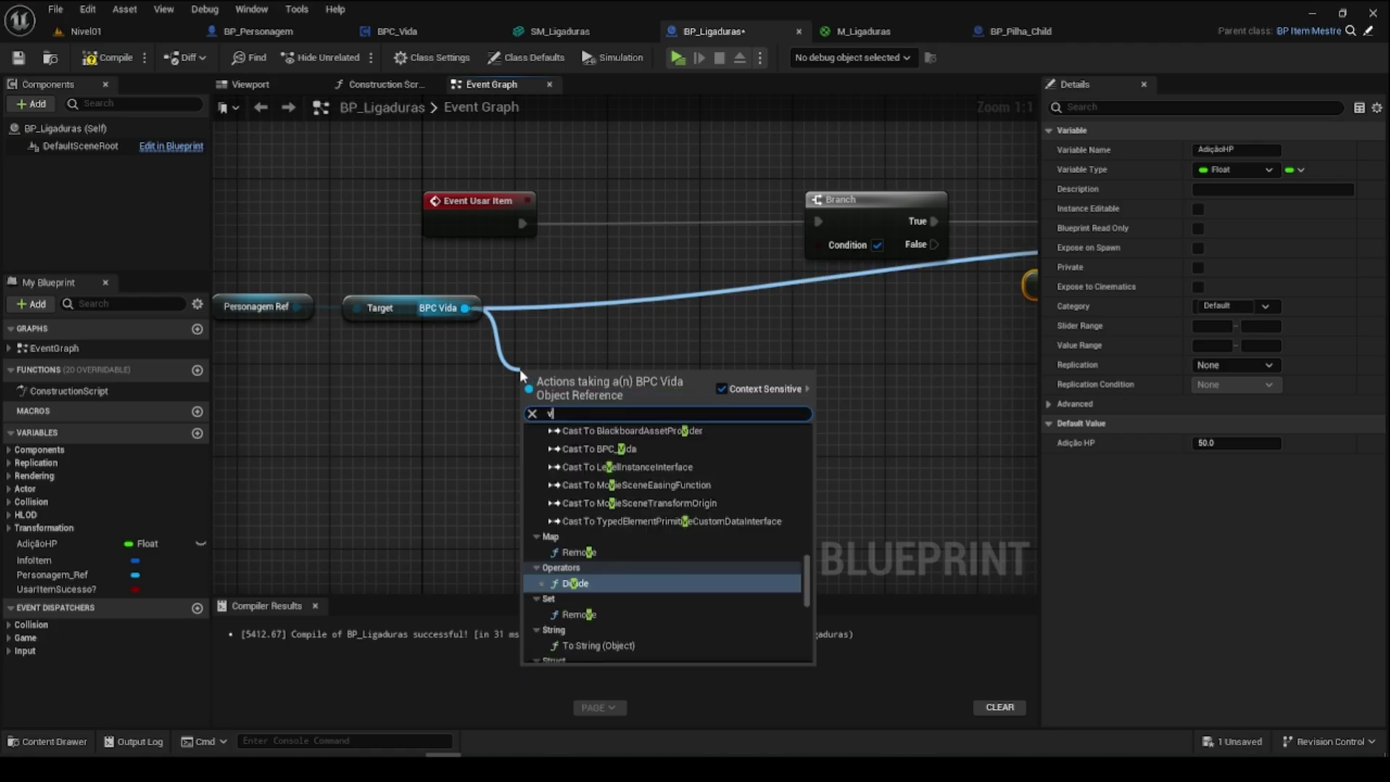
text(hp a)
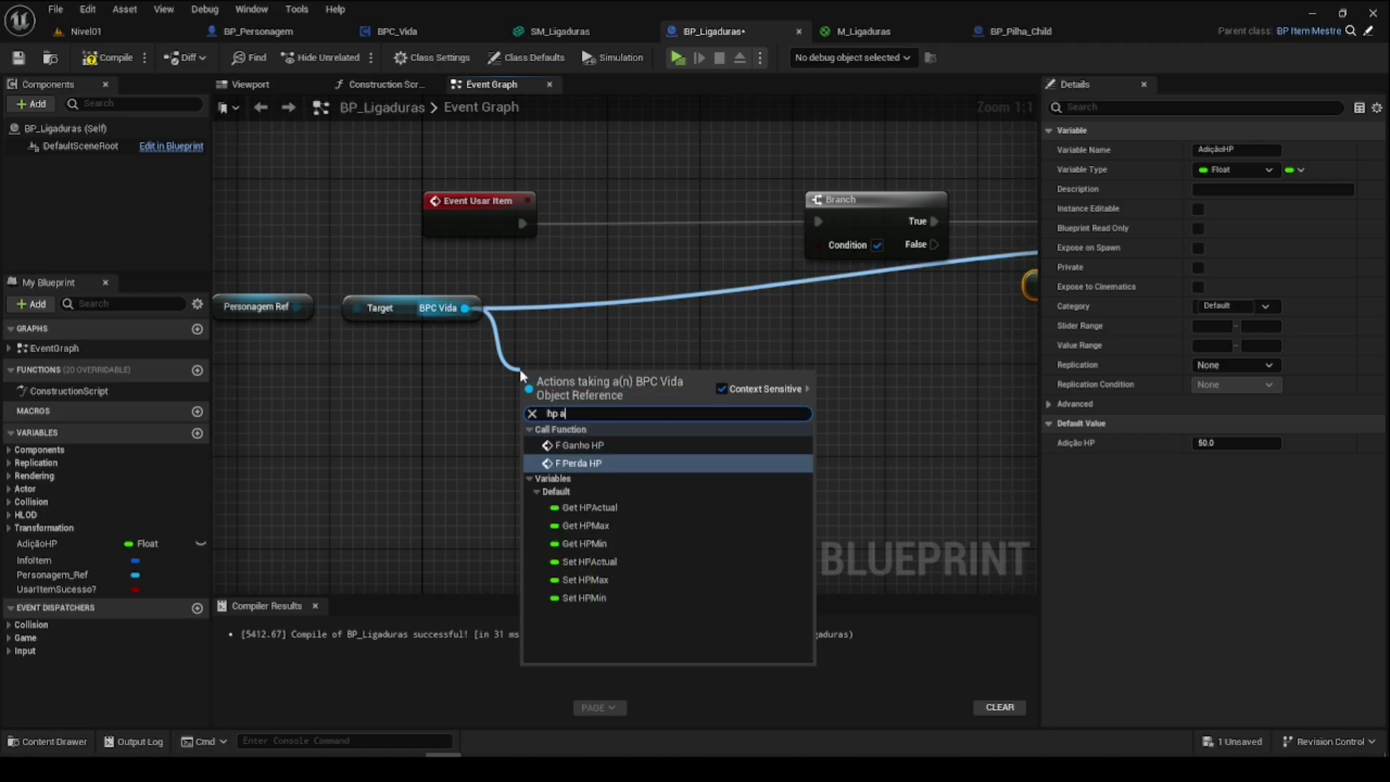
text(c)
key(Return)
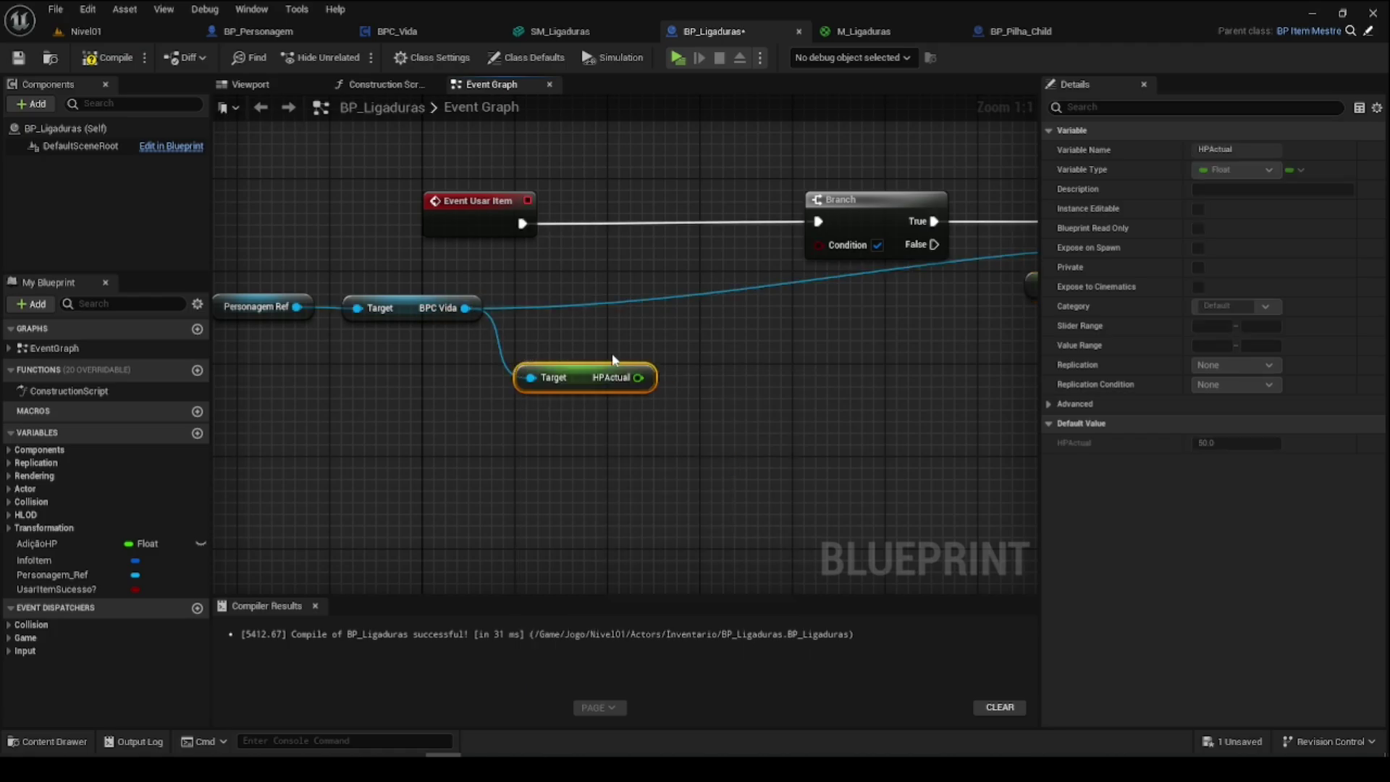
drag(635, 382, 716, 373)
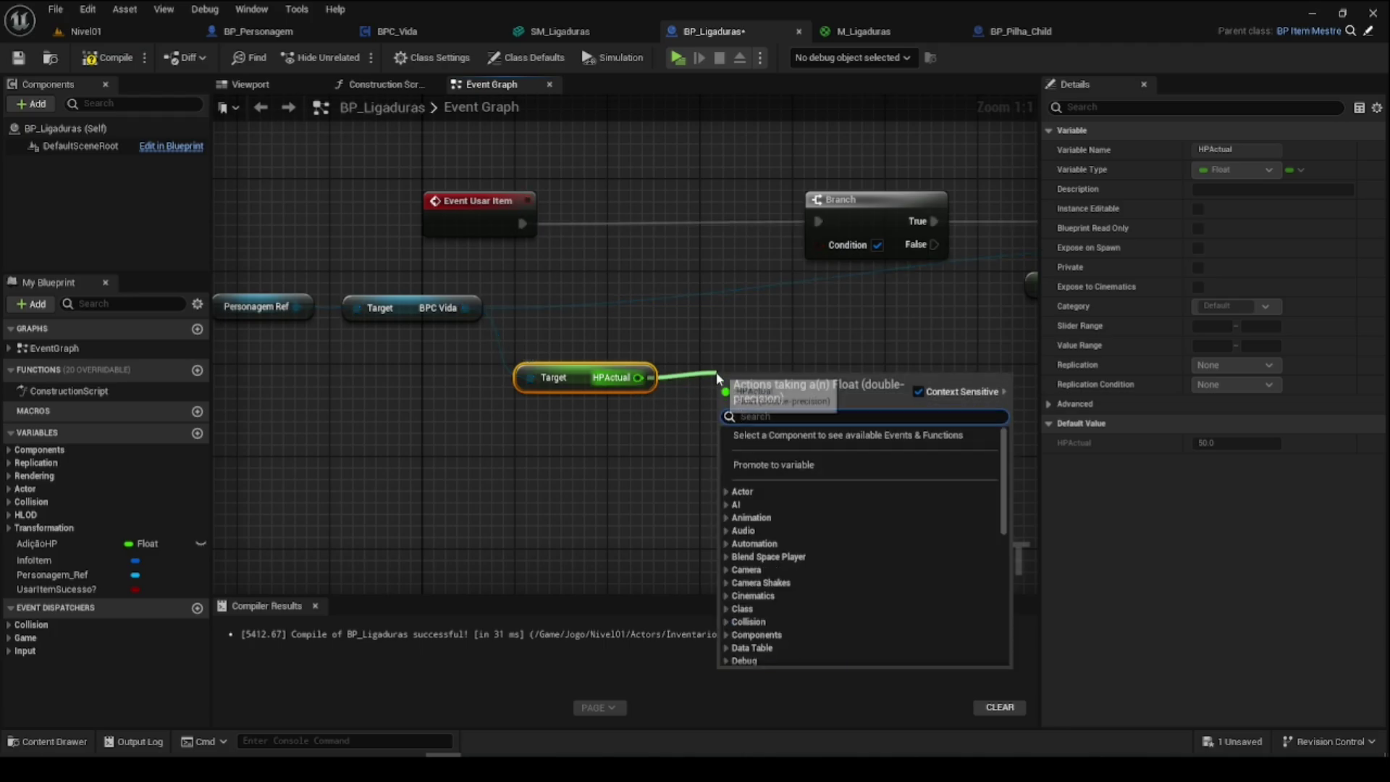
text(less)
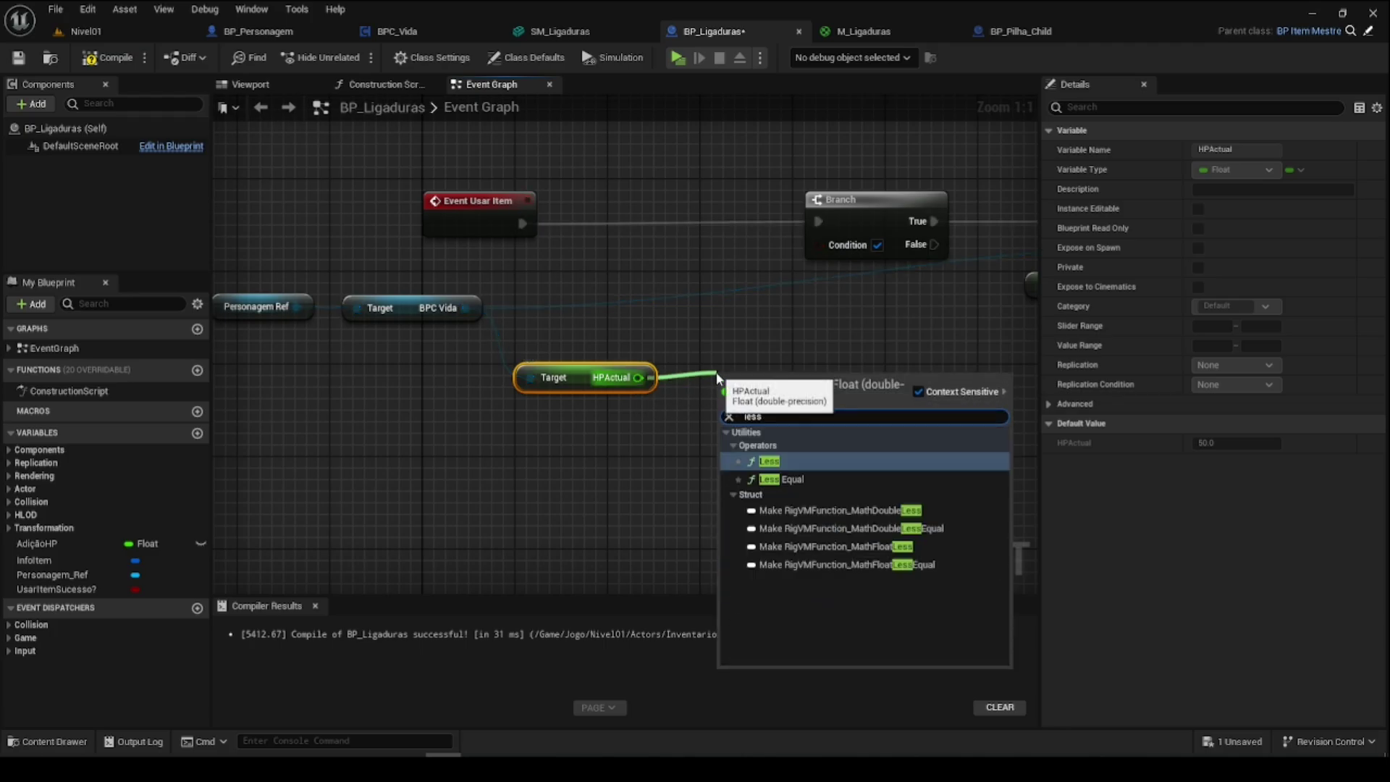
key(Return)
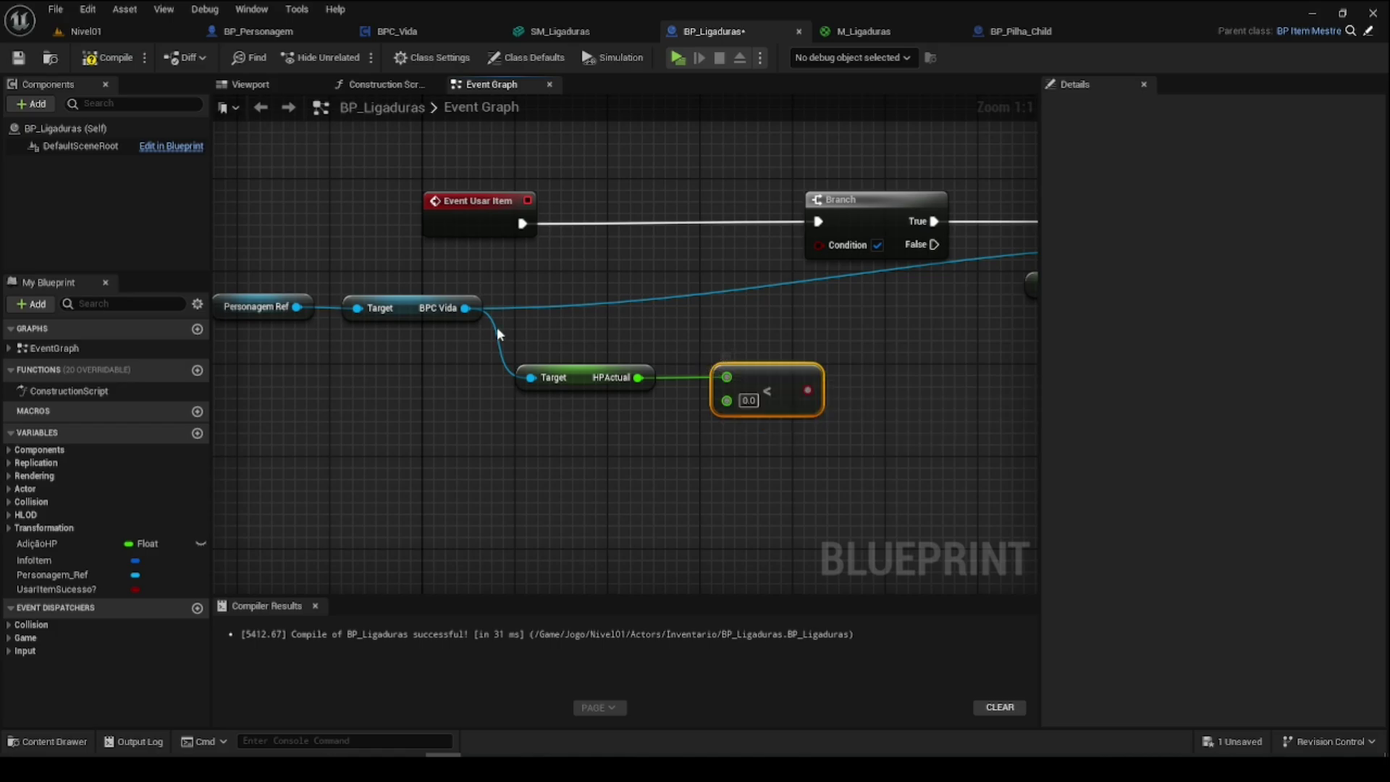
Step: Wire BPC Vida's HPMax as the Less node's second input, drive the Branch Condition, and save
drag(469, 312, 501, 449)
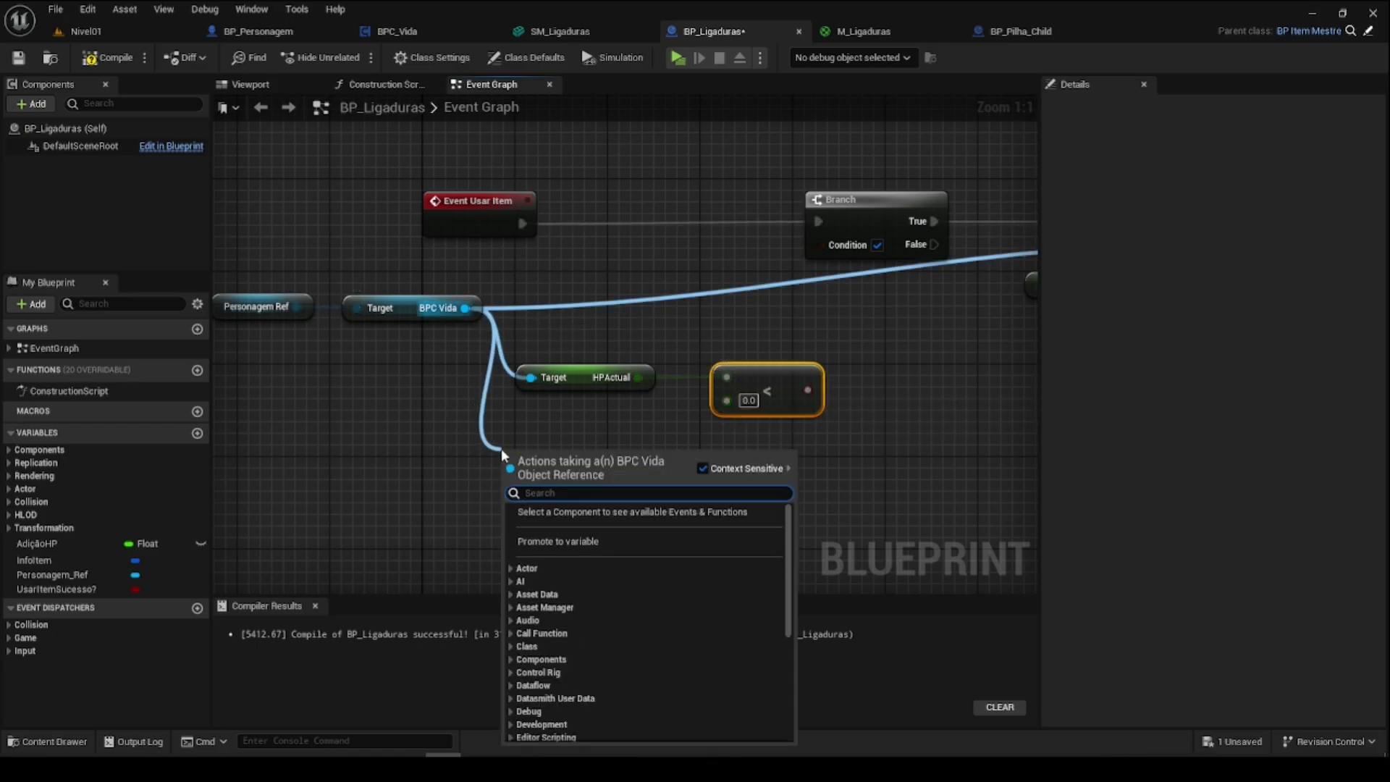
text(hpmax)
key(Return)
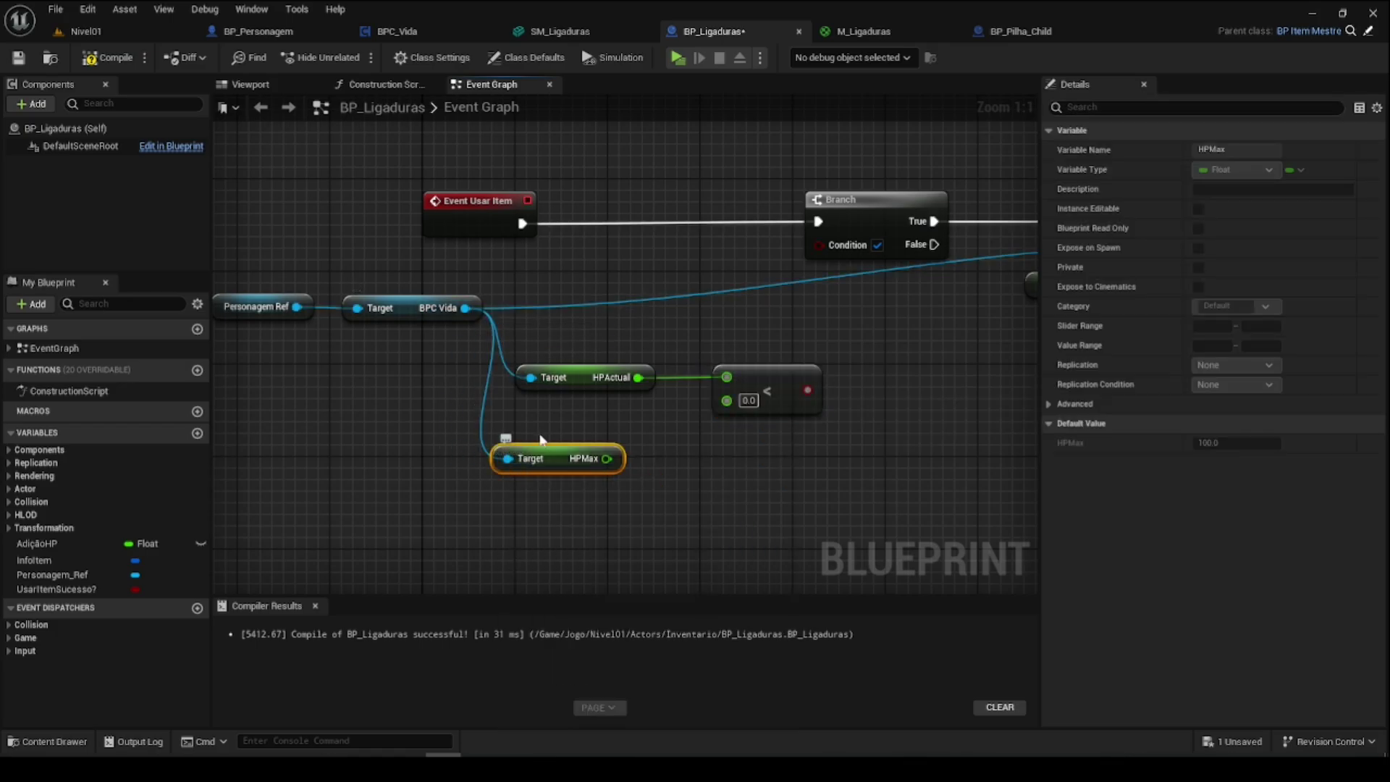
drag(607, 458, 727, 400)
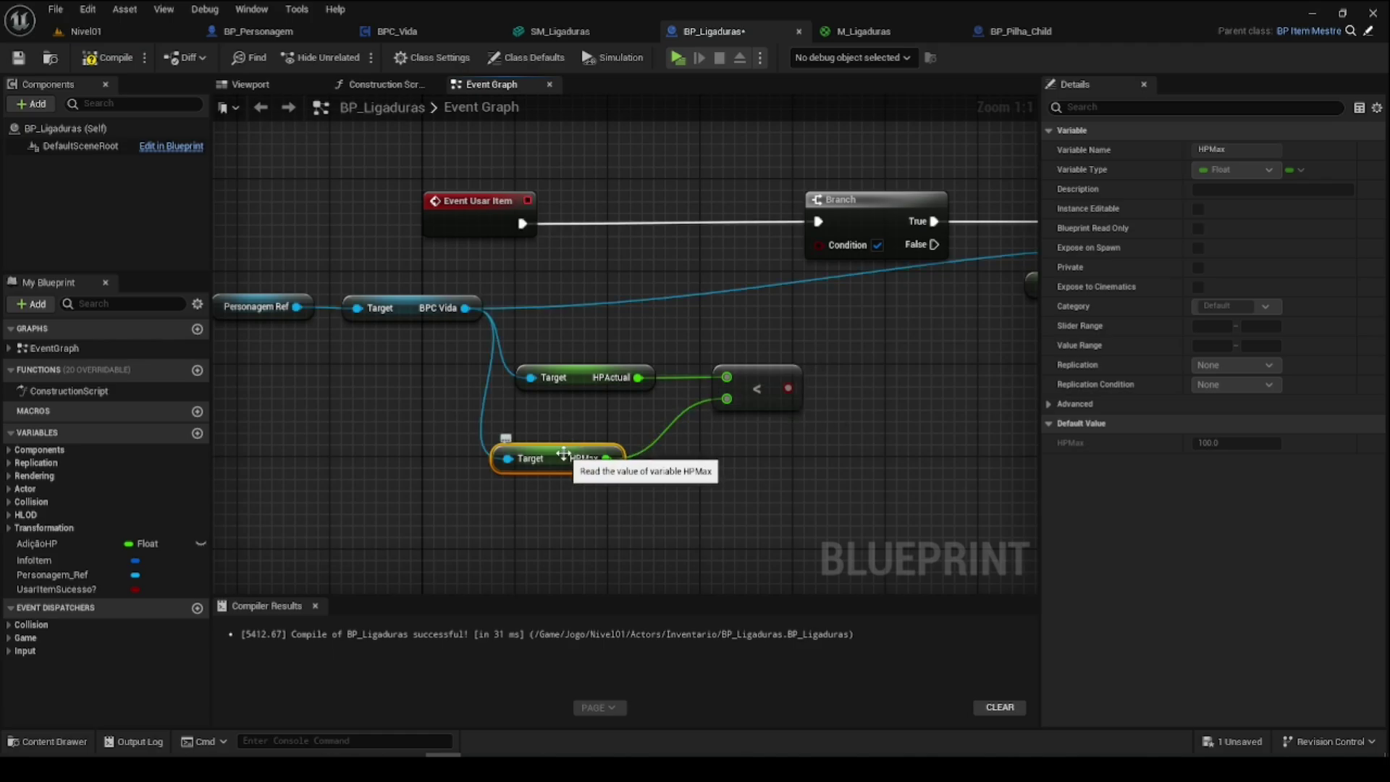
drag(619, 442, 642, 396)
drag(789, 388, 818, 244)
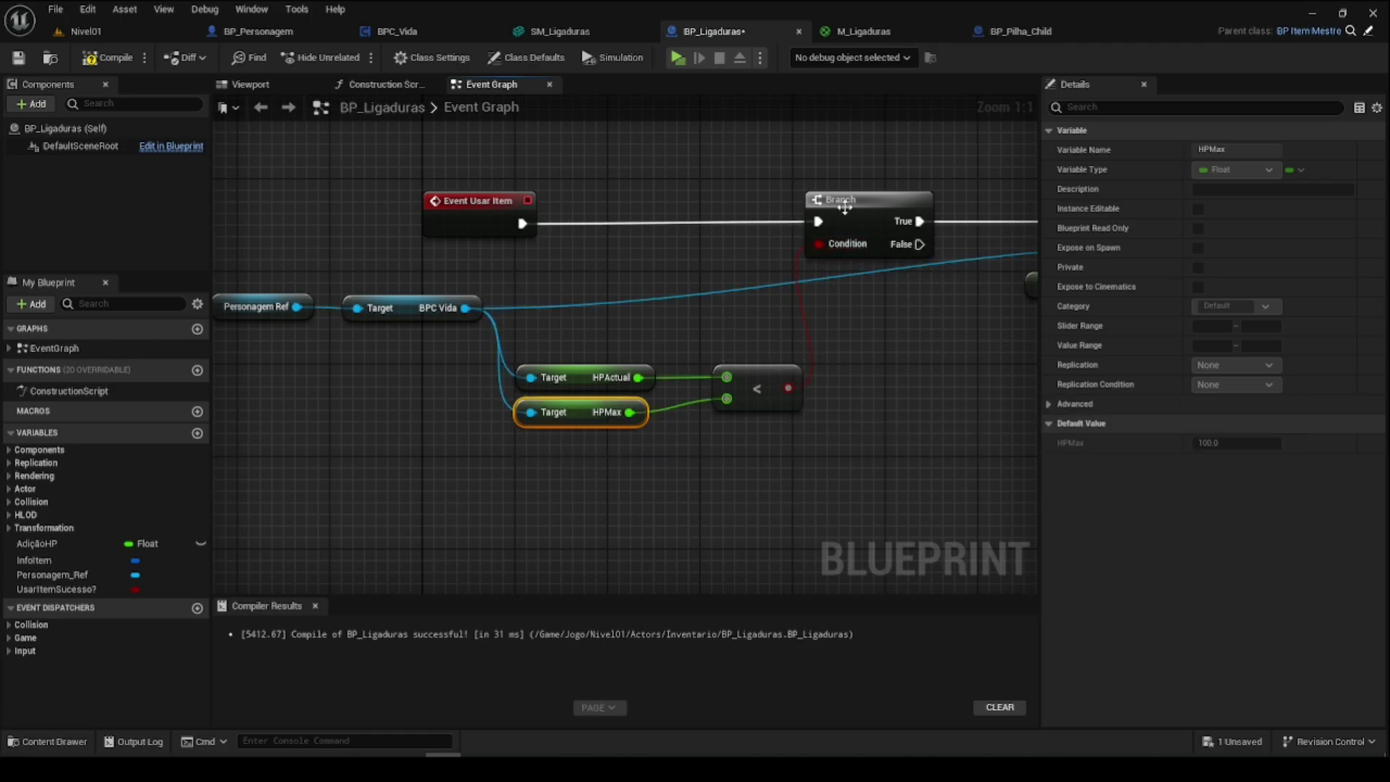
drag(876, 200, 909, 200)
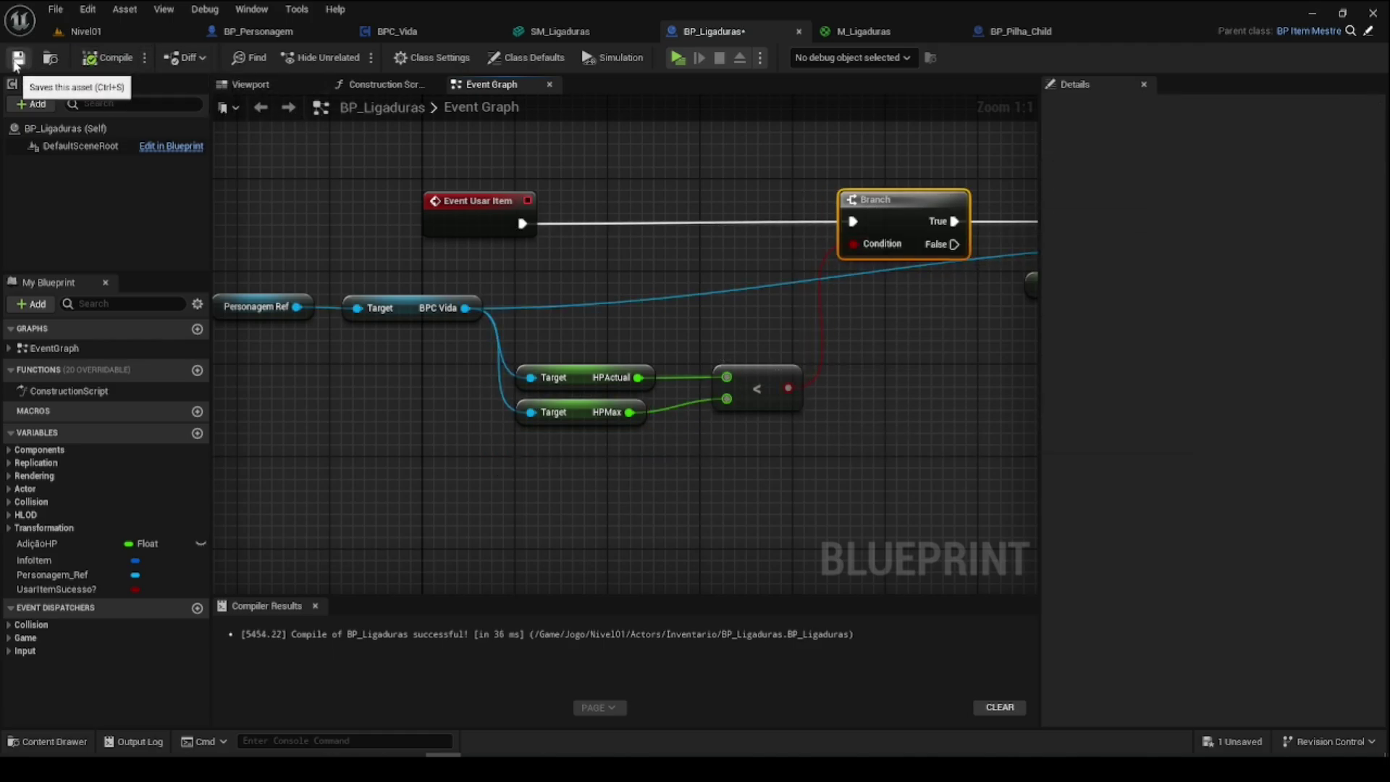
click(18, 59)
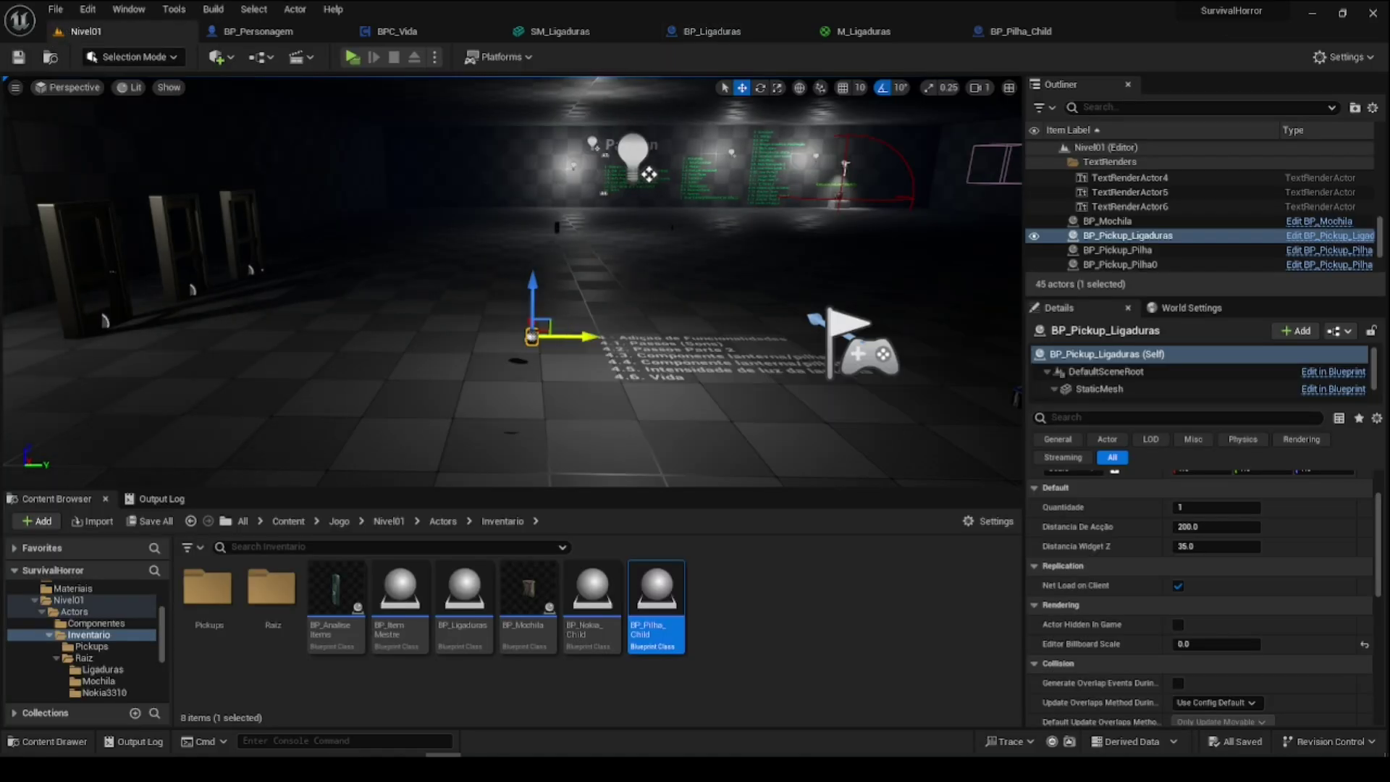
Step: Duplicate BP_Pickup_Ligaduras beside the original, then play the level and walk toward both pickups
alt+drag(593, 336, 530, 332)
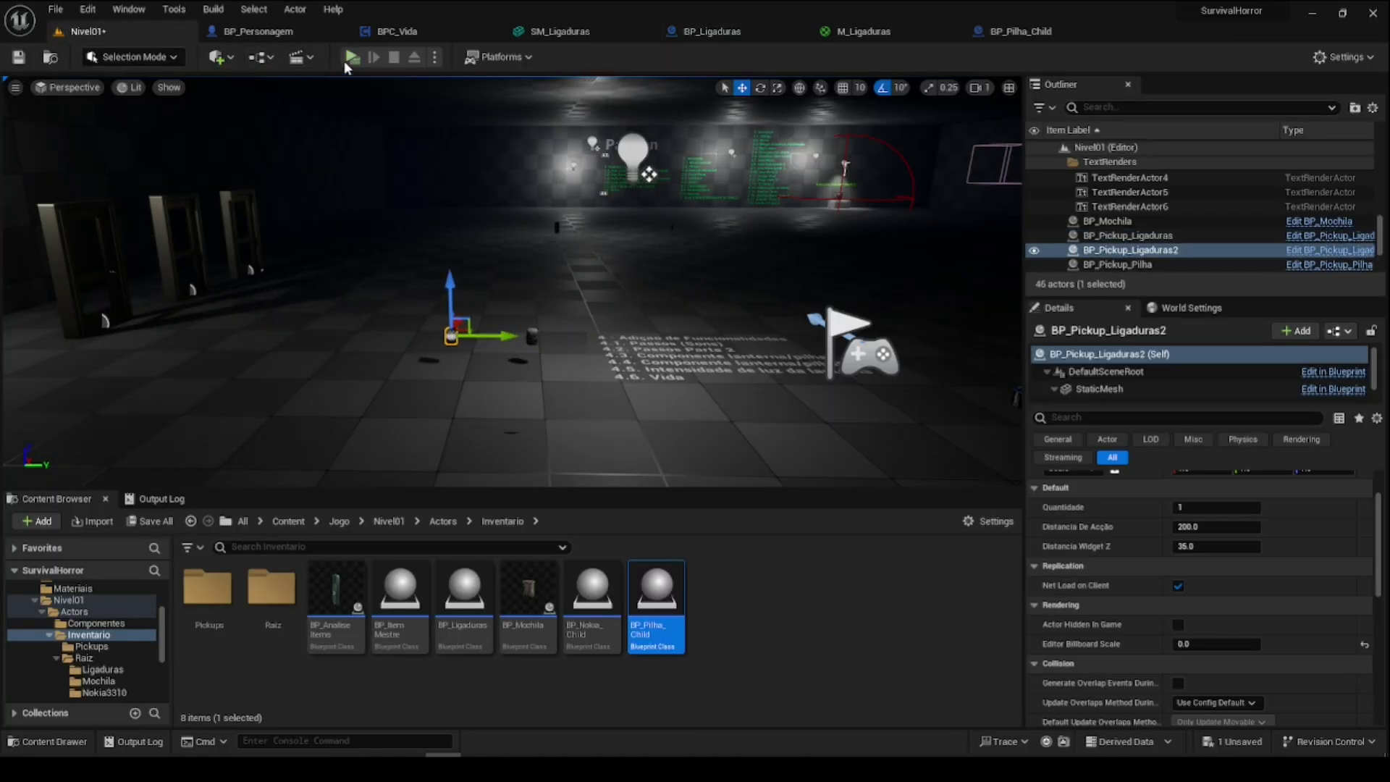
click(353, 56)
key(w)
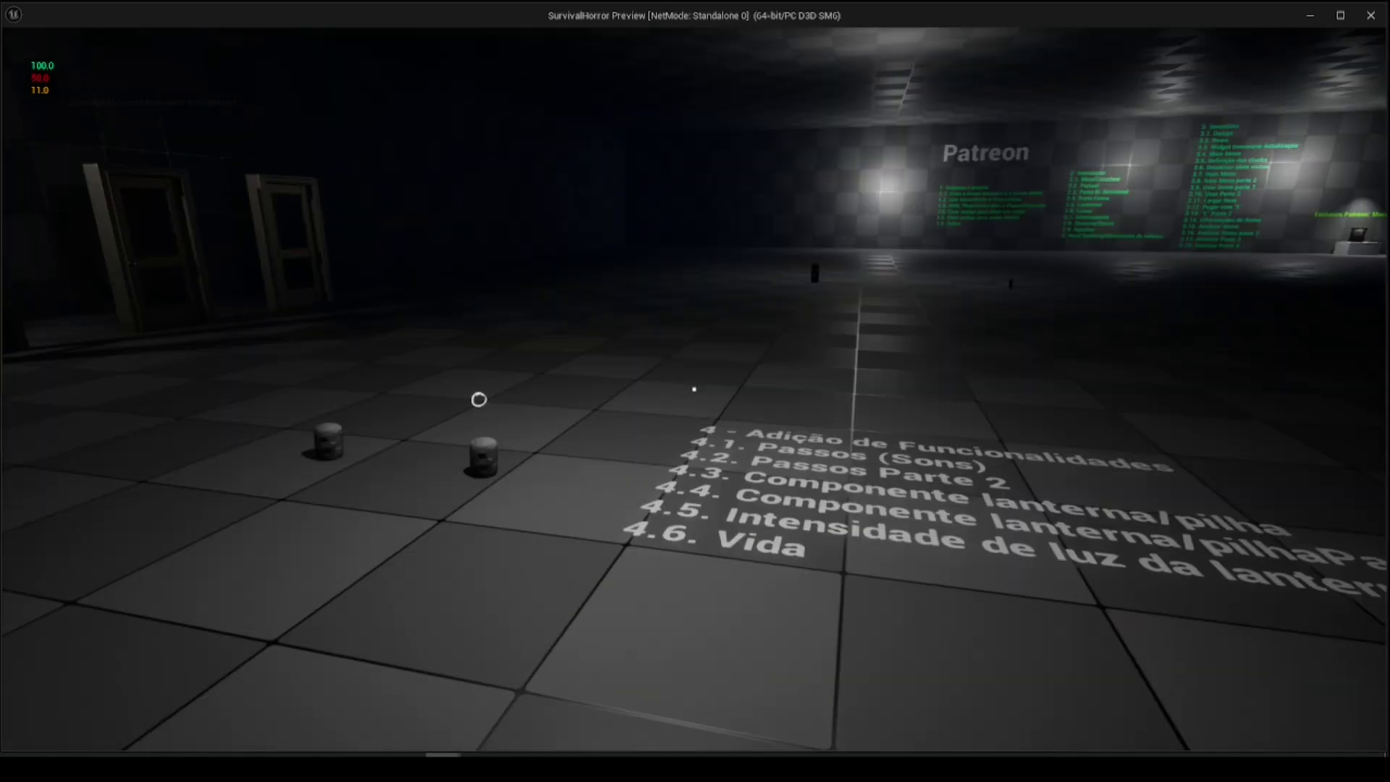
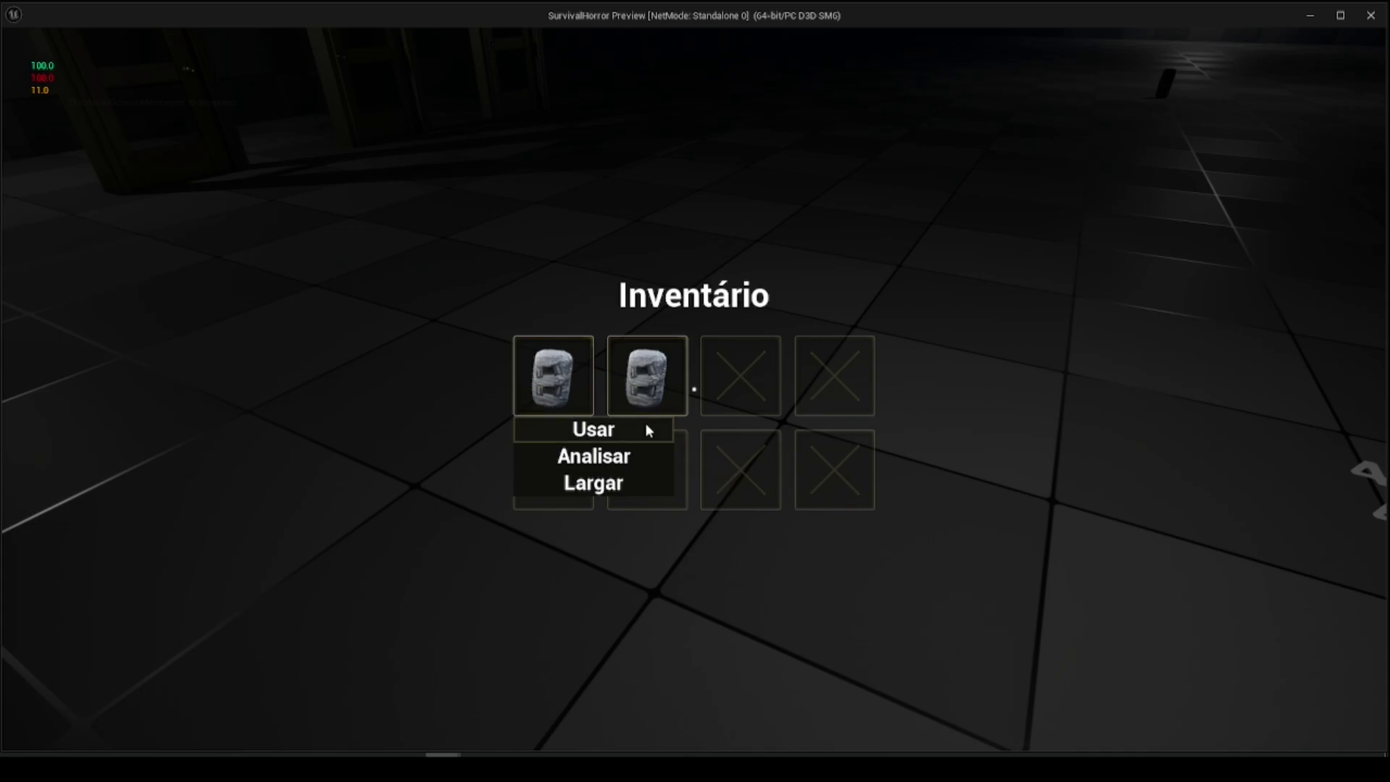
Step: Check the Usar action menus on the first and second bandage slots in the inventory
click(660, 391)
mouse_move(653, 386)
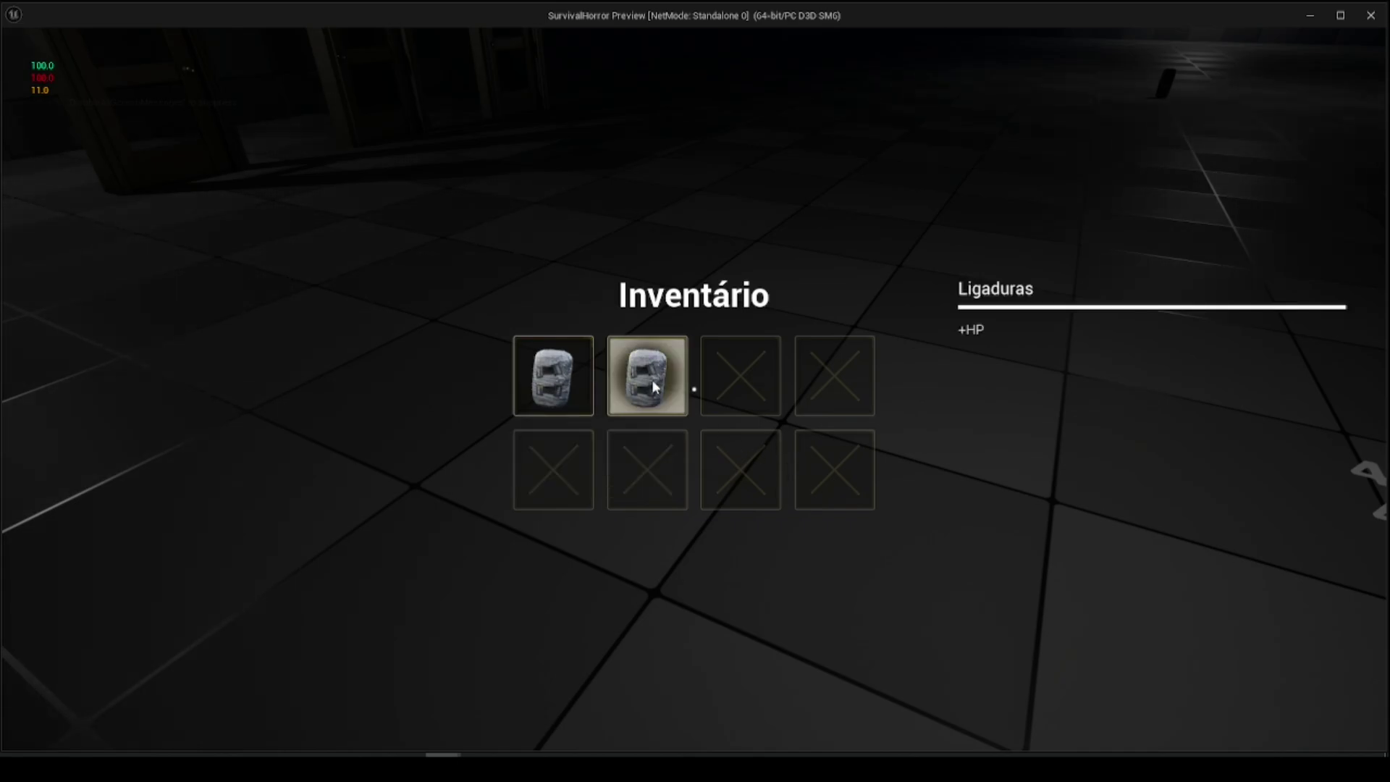
right_click(655, 387)
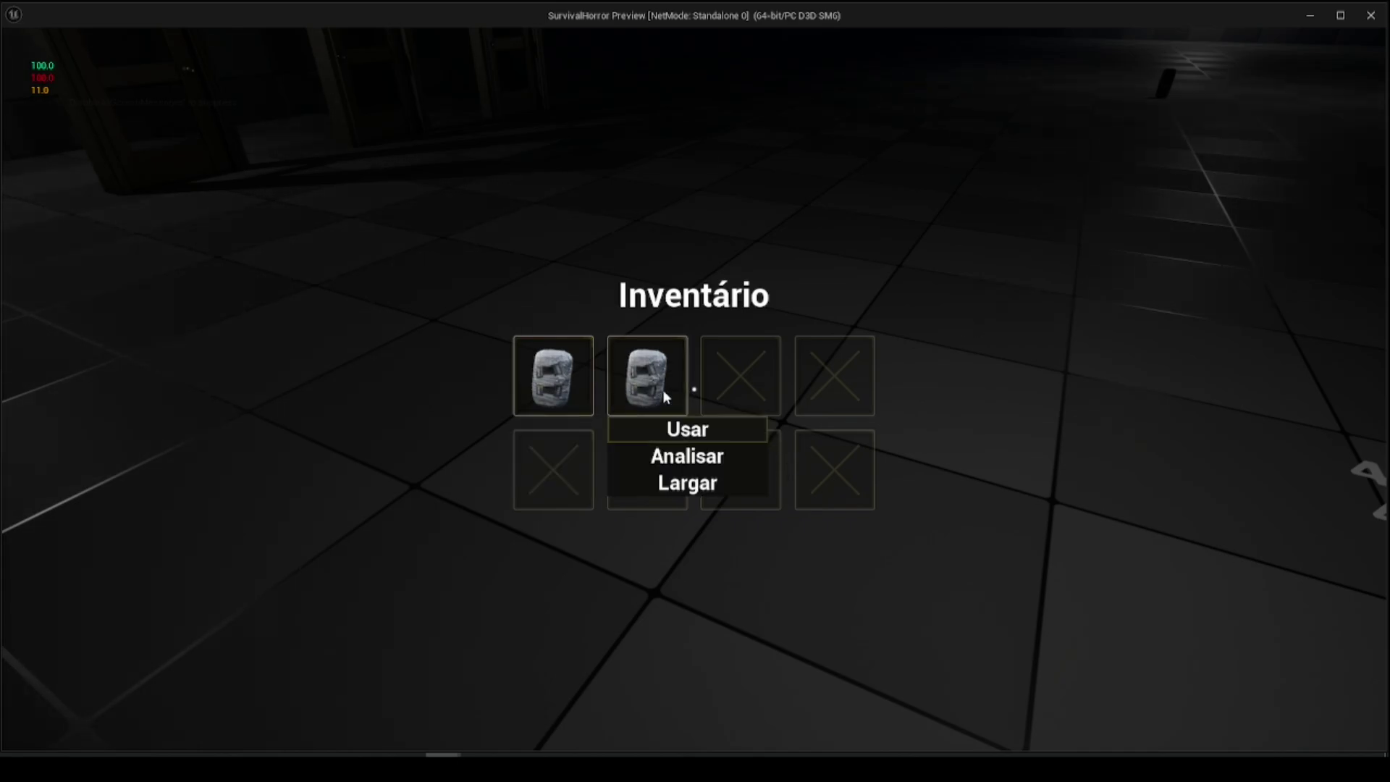
click(662, 390)
right_click(587, 384)
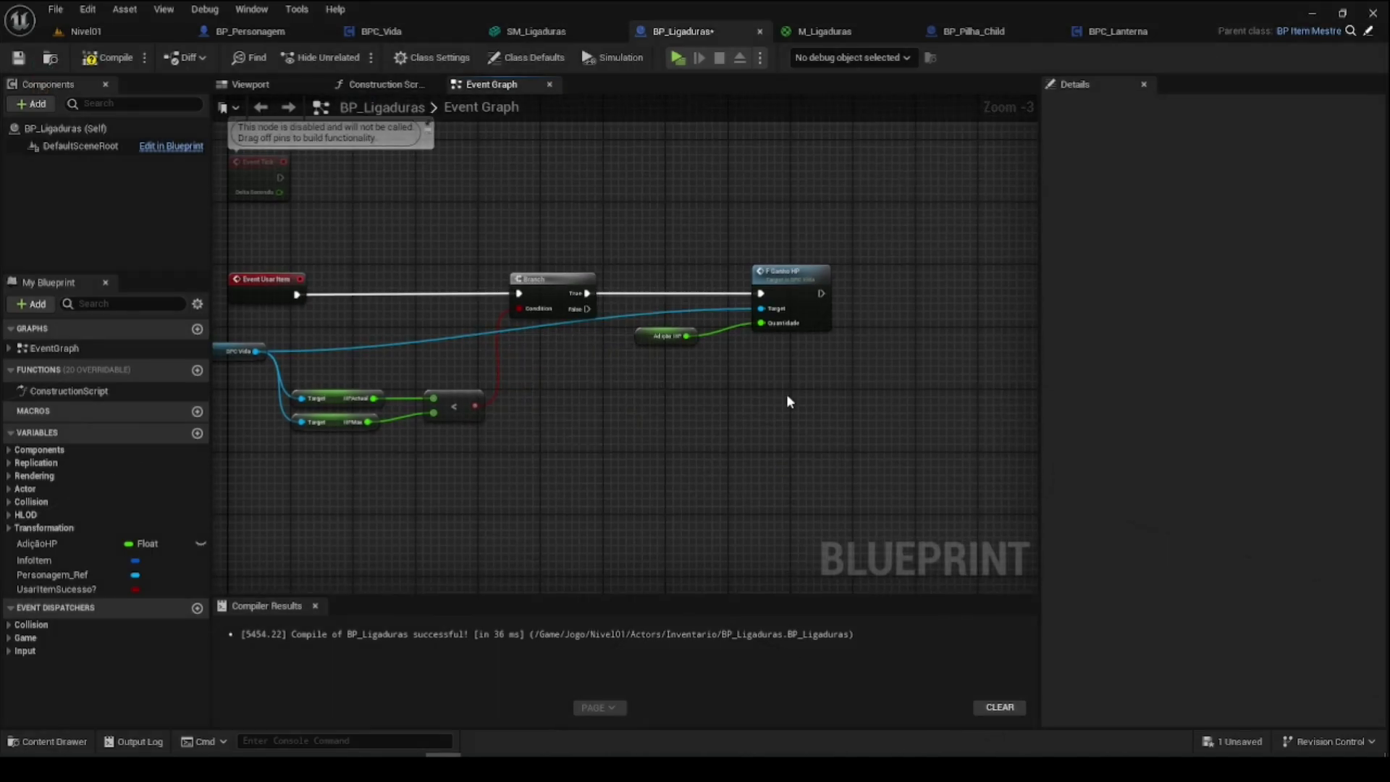
Step: Add a Set UsarItemSucesso? node after F Ganho HP with the value ticked true
right_drag(788, 399, 654, 403)
mouse_move(80, 589)
mouse_down()
mouse_move(649, 440)
mouse_move(769, 253)
mouse_move(813, 289)
mouse_up()
click(796, 290)
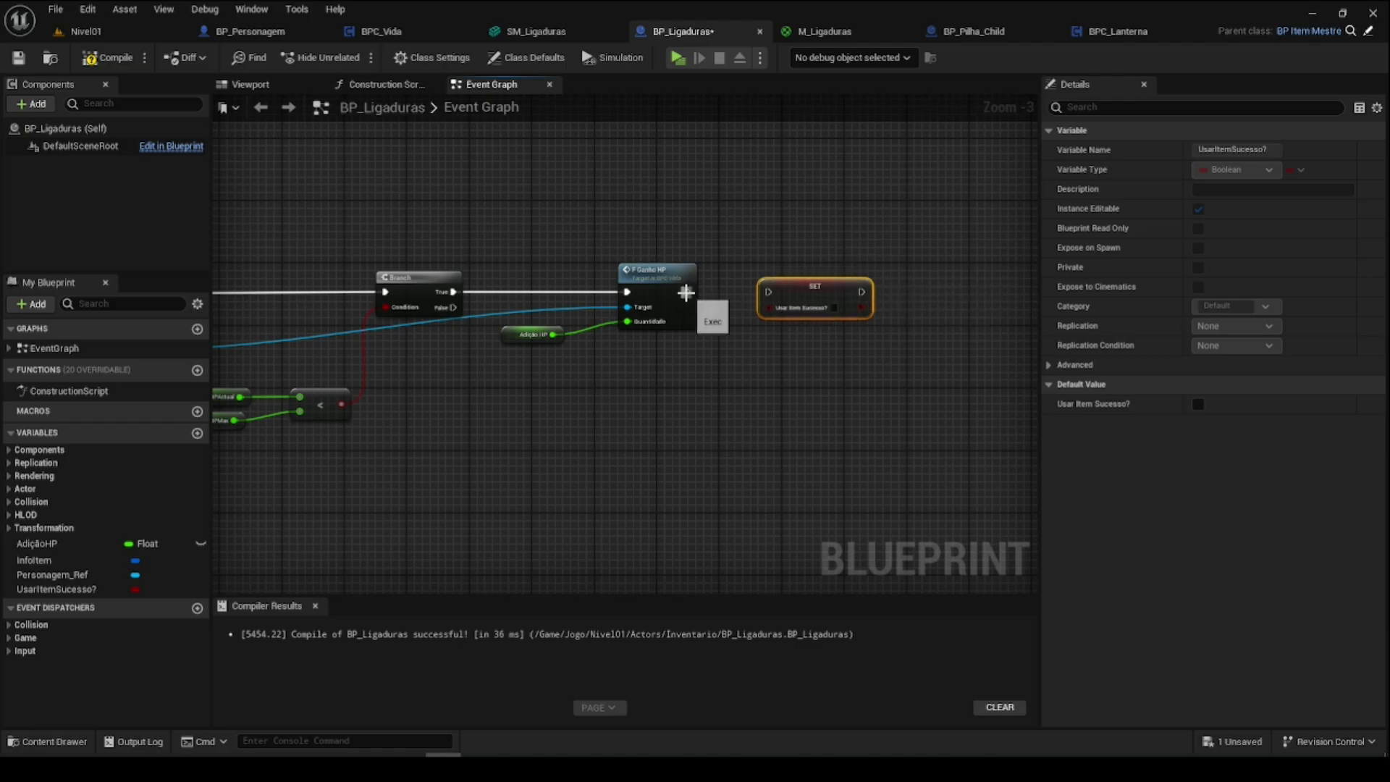
drag(685, 292, 768, 292)
click(834, 308)
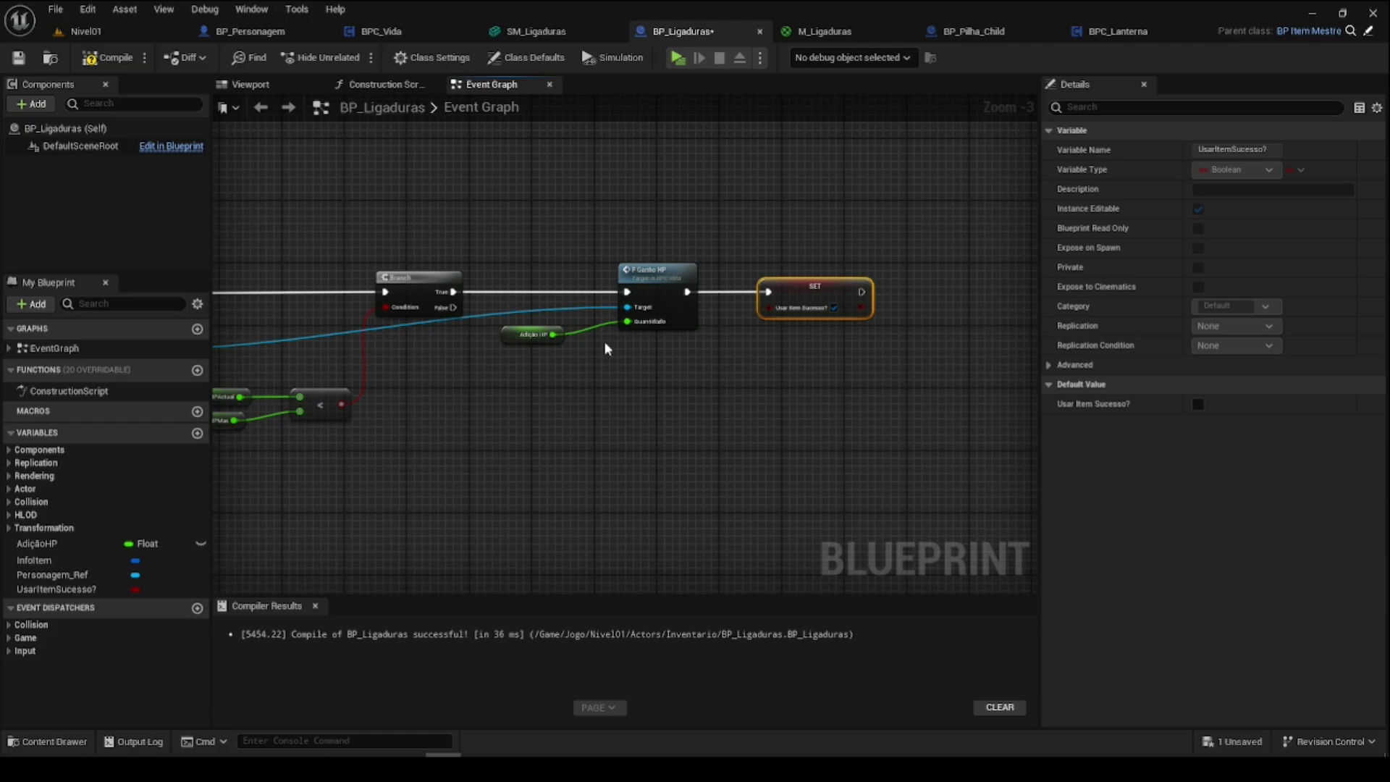
Step: Duplicate the setter onto the Branch False path, set to false, and compile the blueprint
key(ctrl+c)
key(ctrl+v)
drag(613, 383, 613, 407)
drag(452, 307, 565, 421)
click(577, 441)
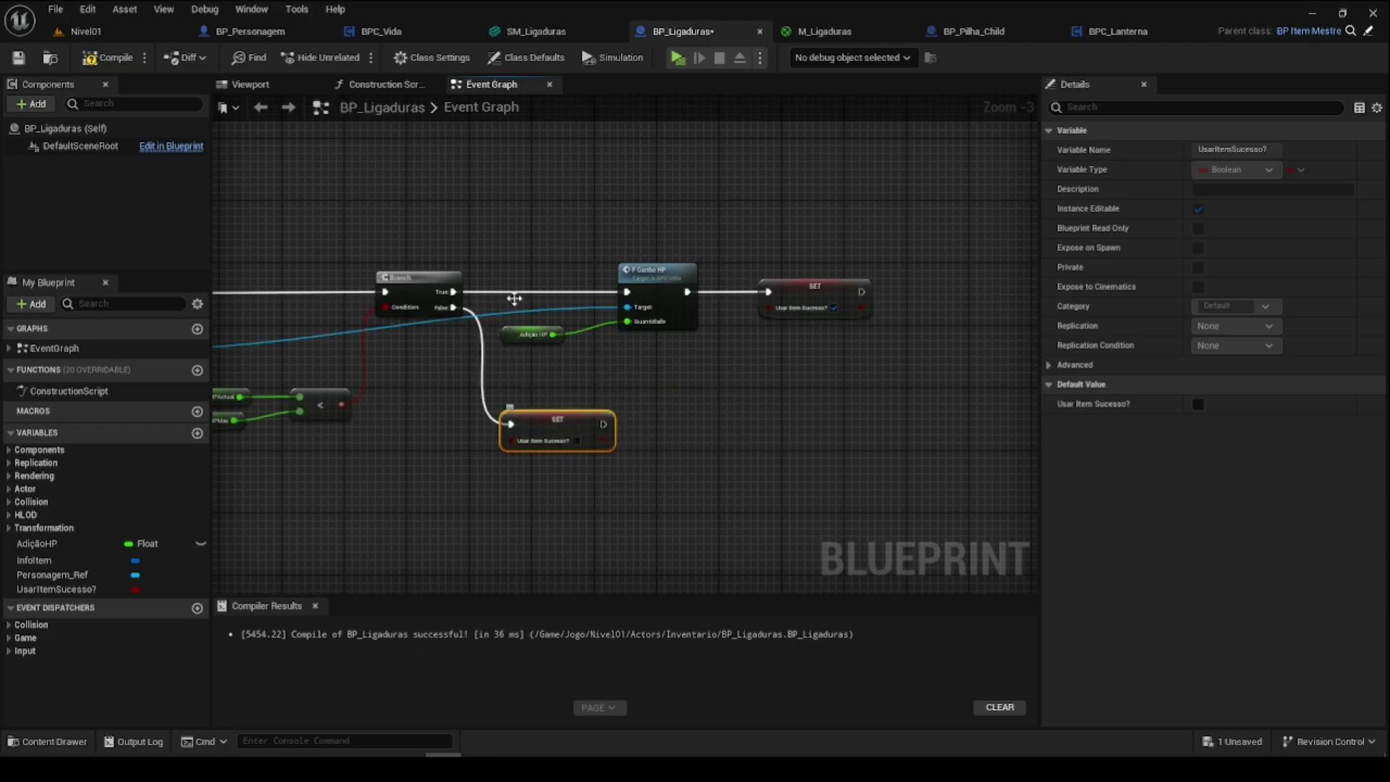
click(102, 57)
Step: Launch the standalone preview of Nivel01 and use the first bandage from the inventory to restore health
click(67, 29)
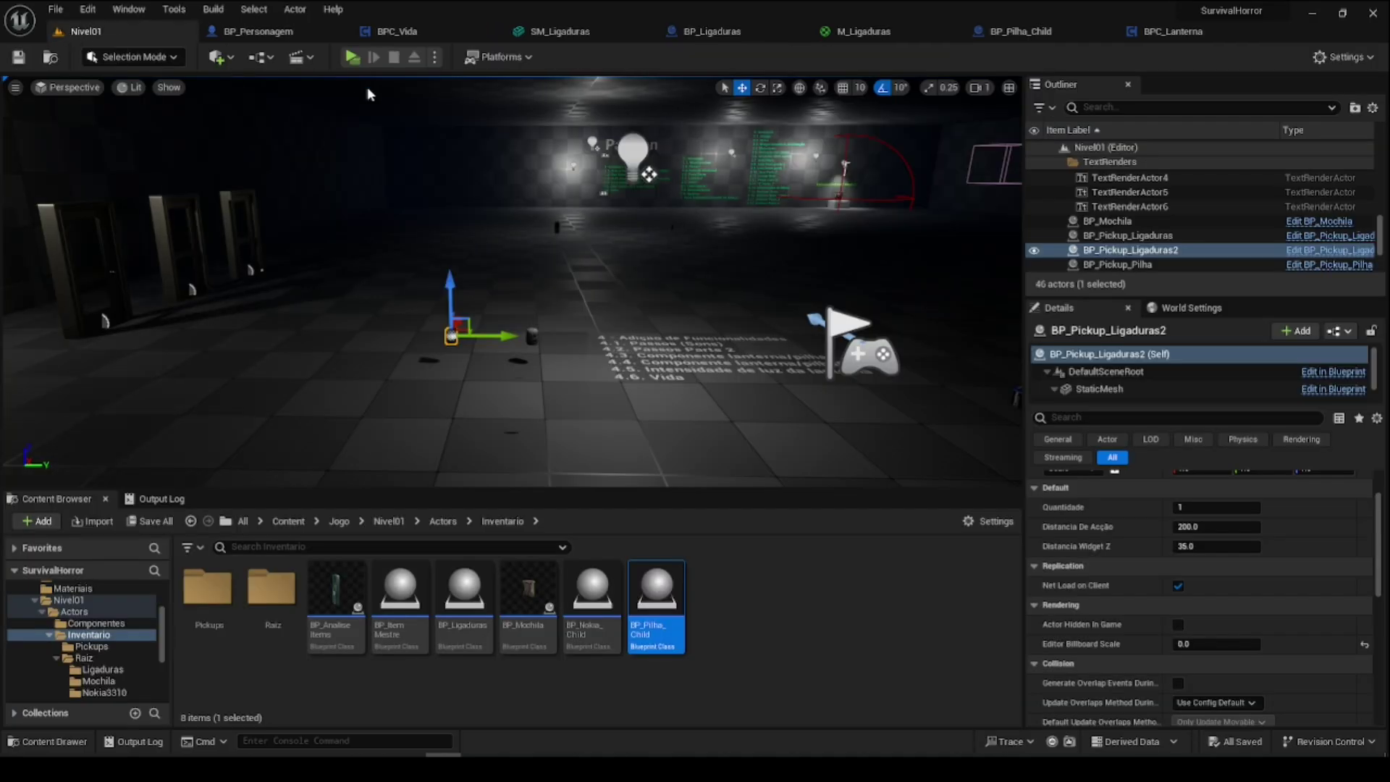
click(366, 58)
key(w)
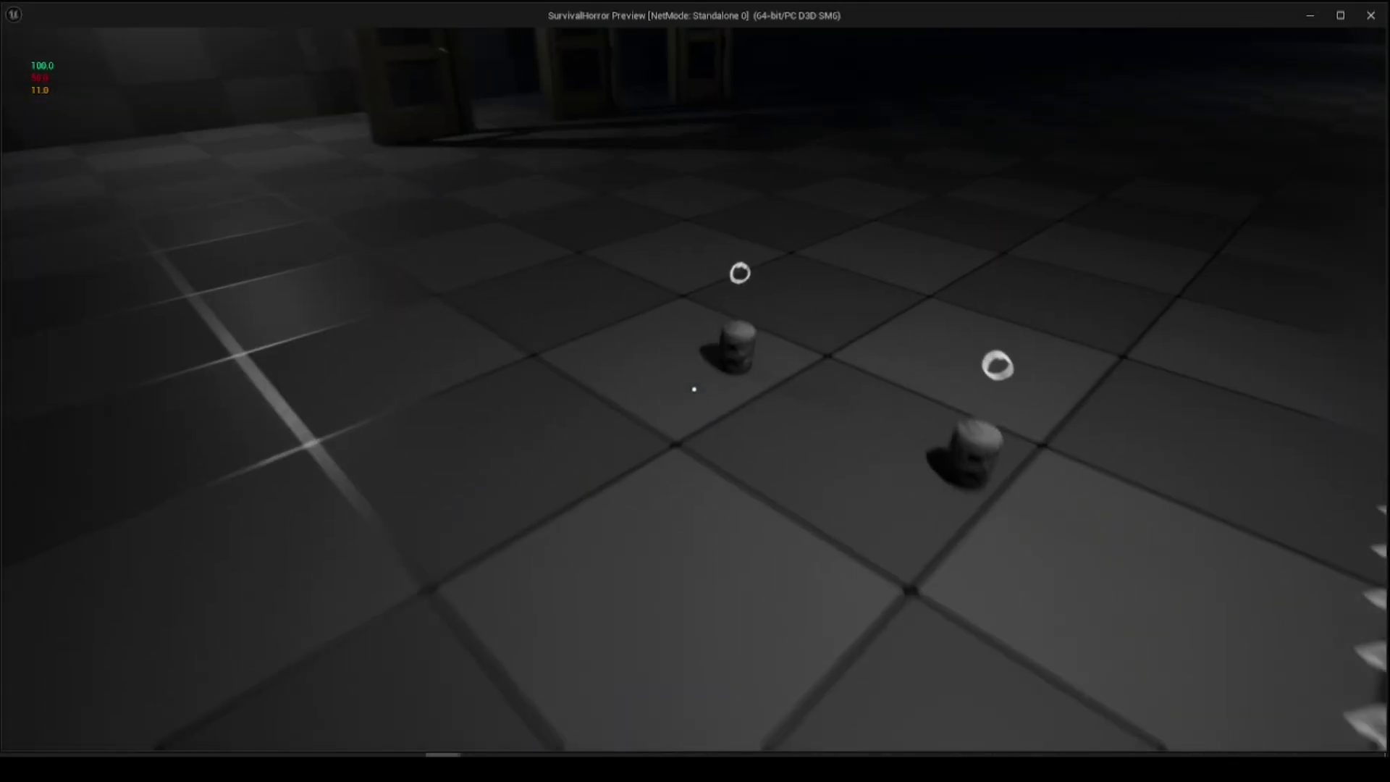
key(i)
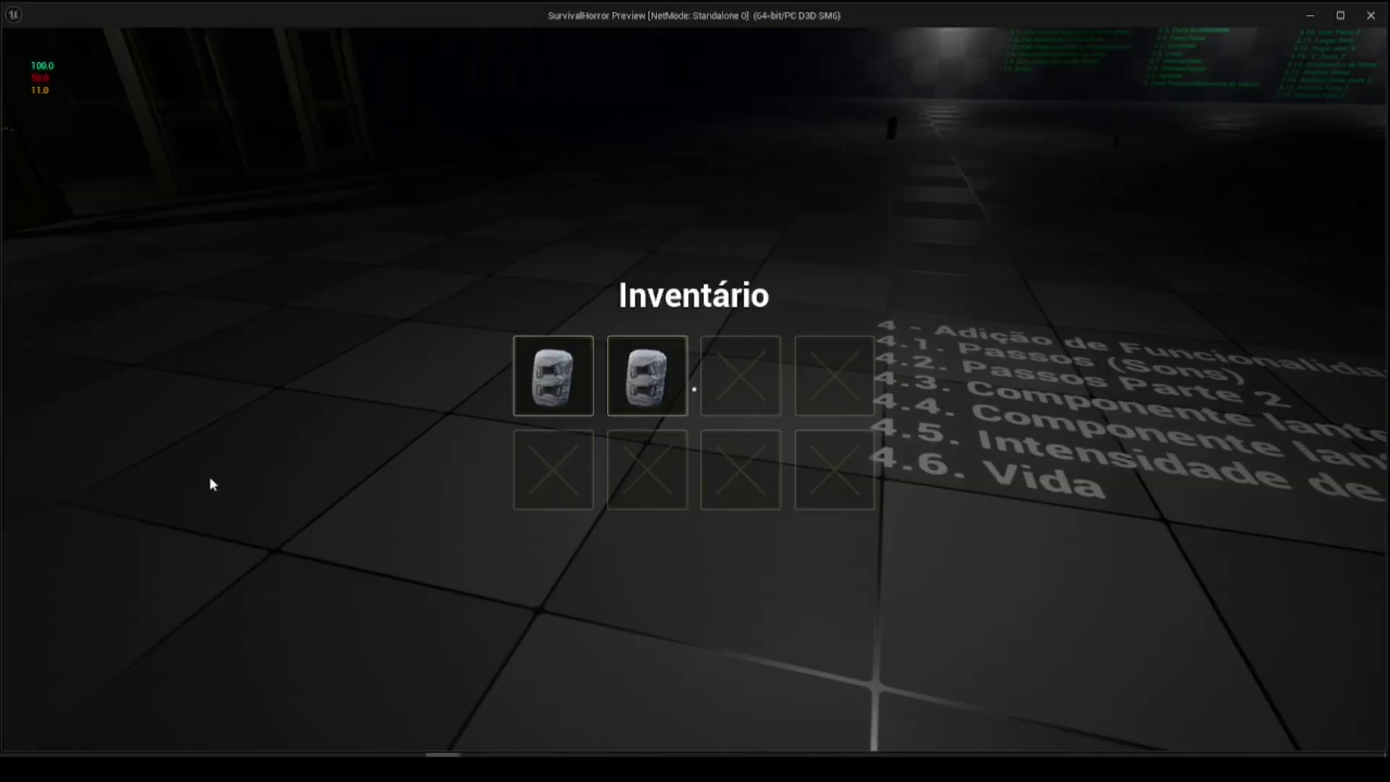
click(564, 385)
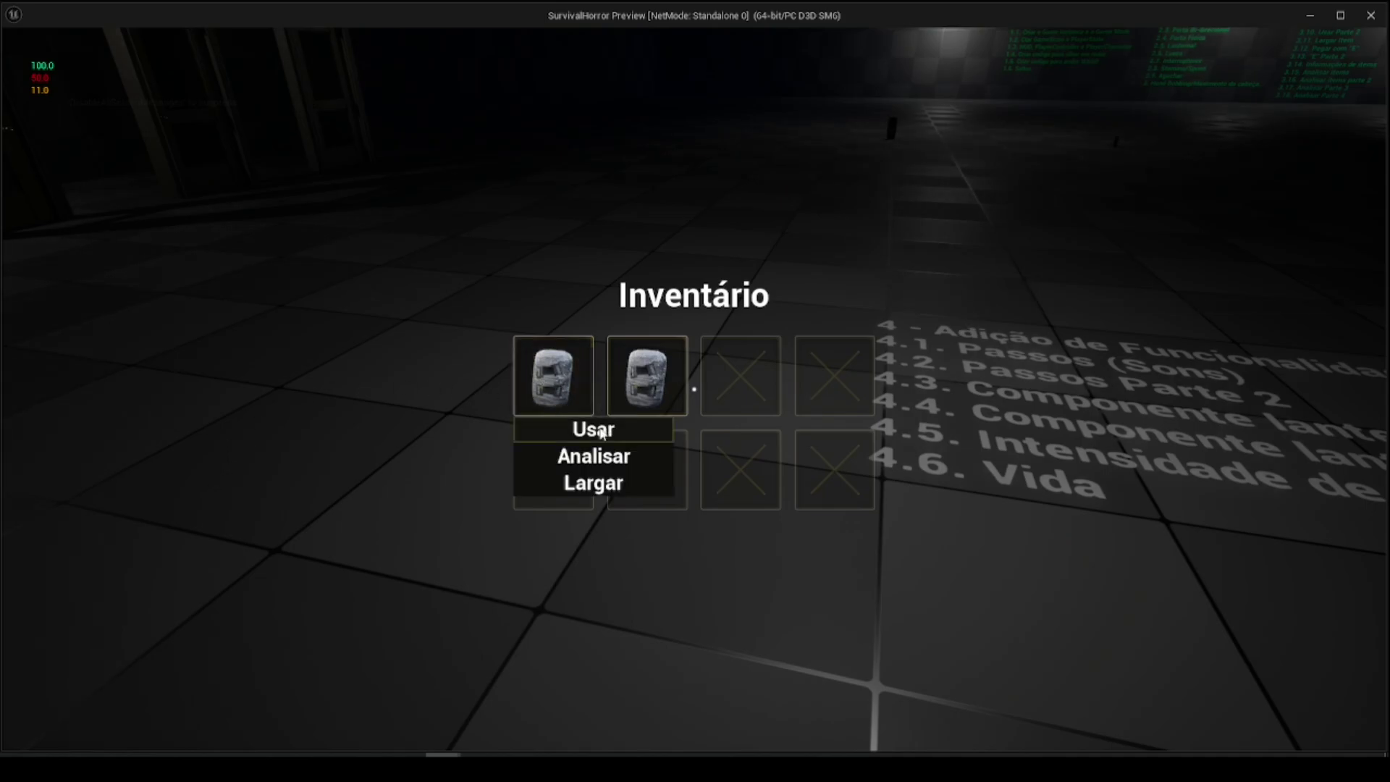
click(600, 433)
Step: Try using the second bandage at full health, then close the inventory and walk back
click(655, 391)
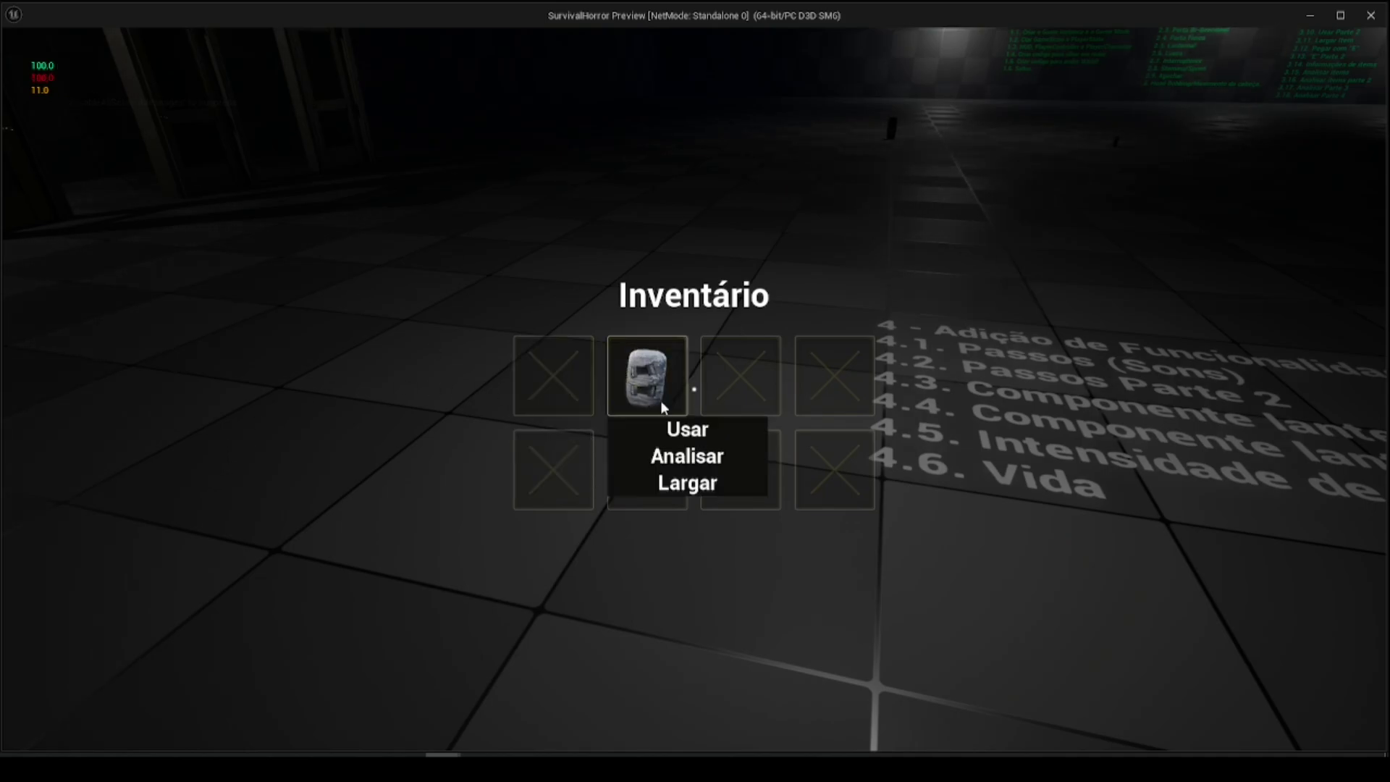
click(651, 372)
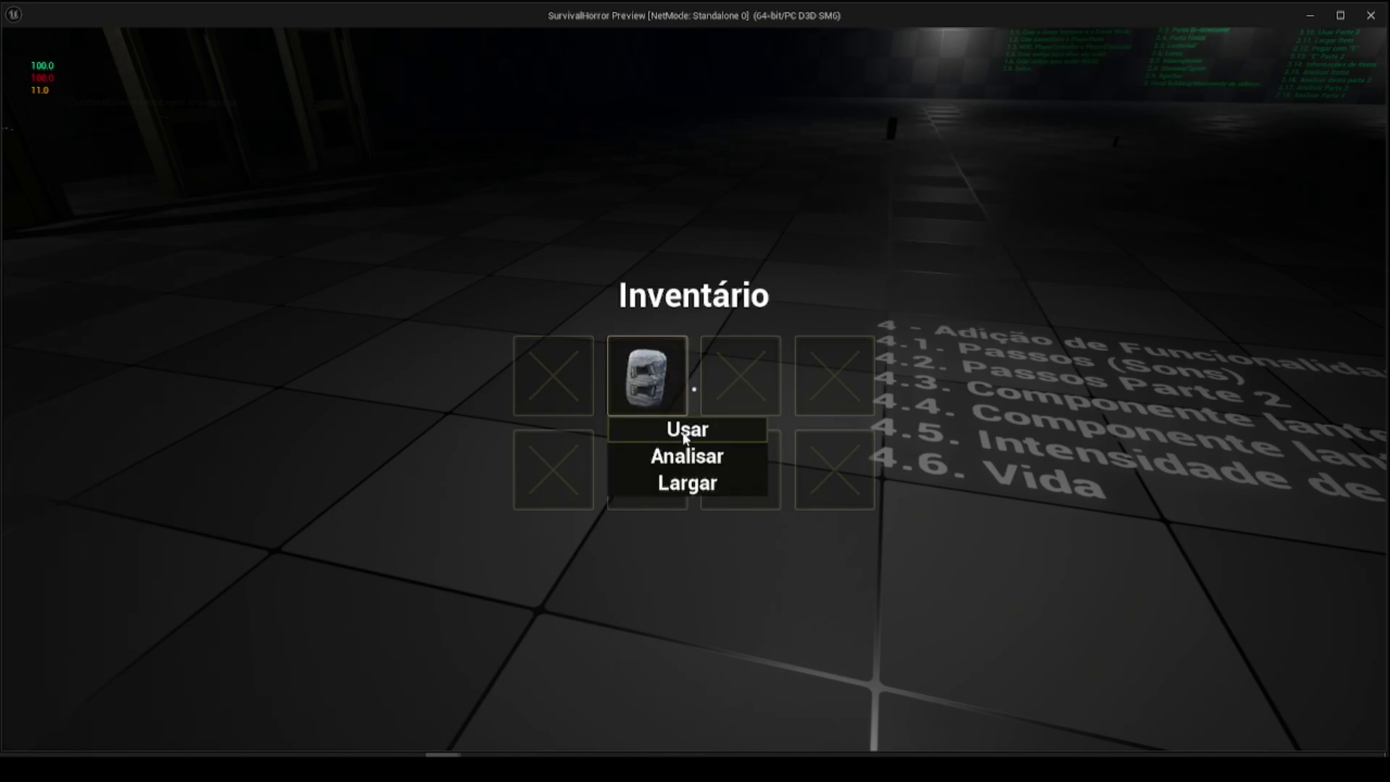
click(692, 432)
key(Tab)
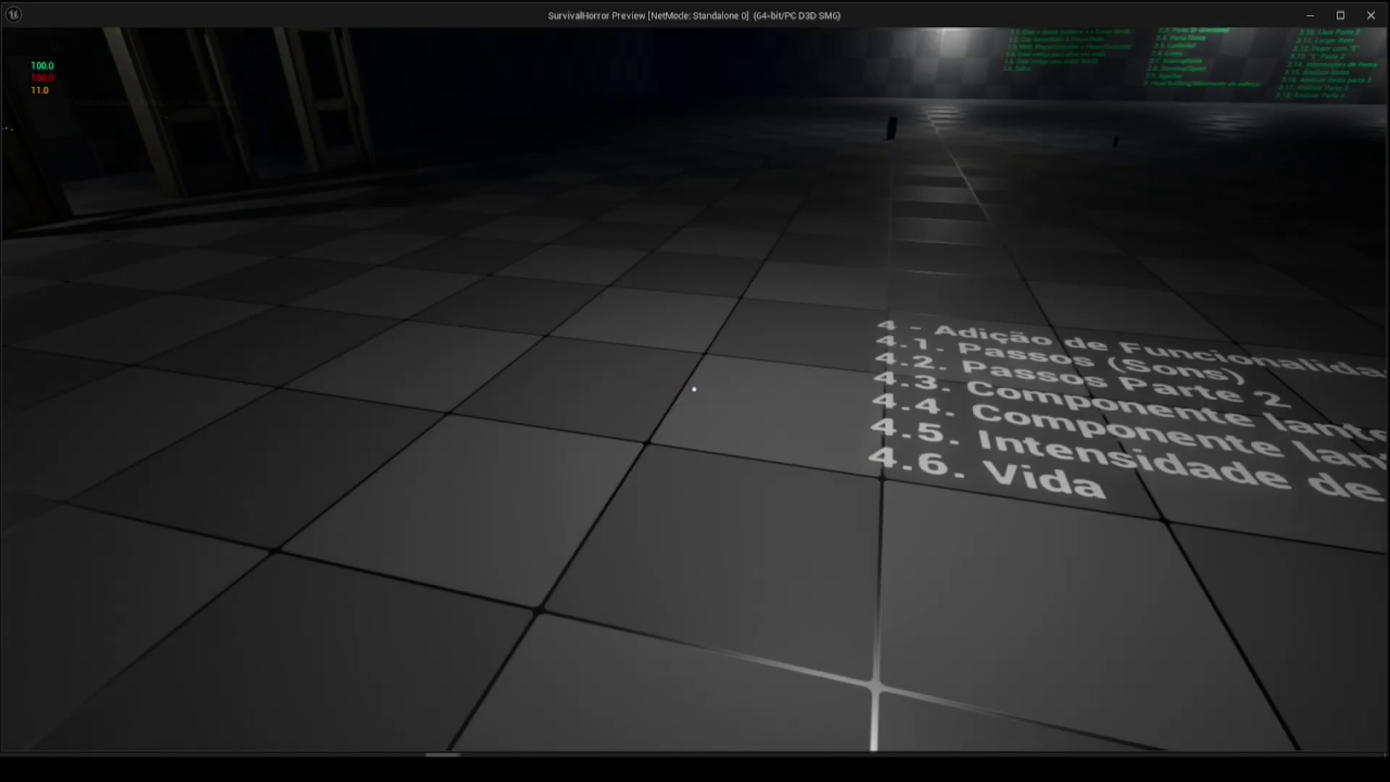
key(s)
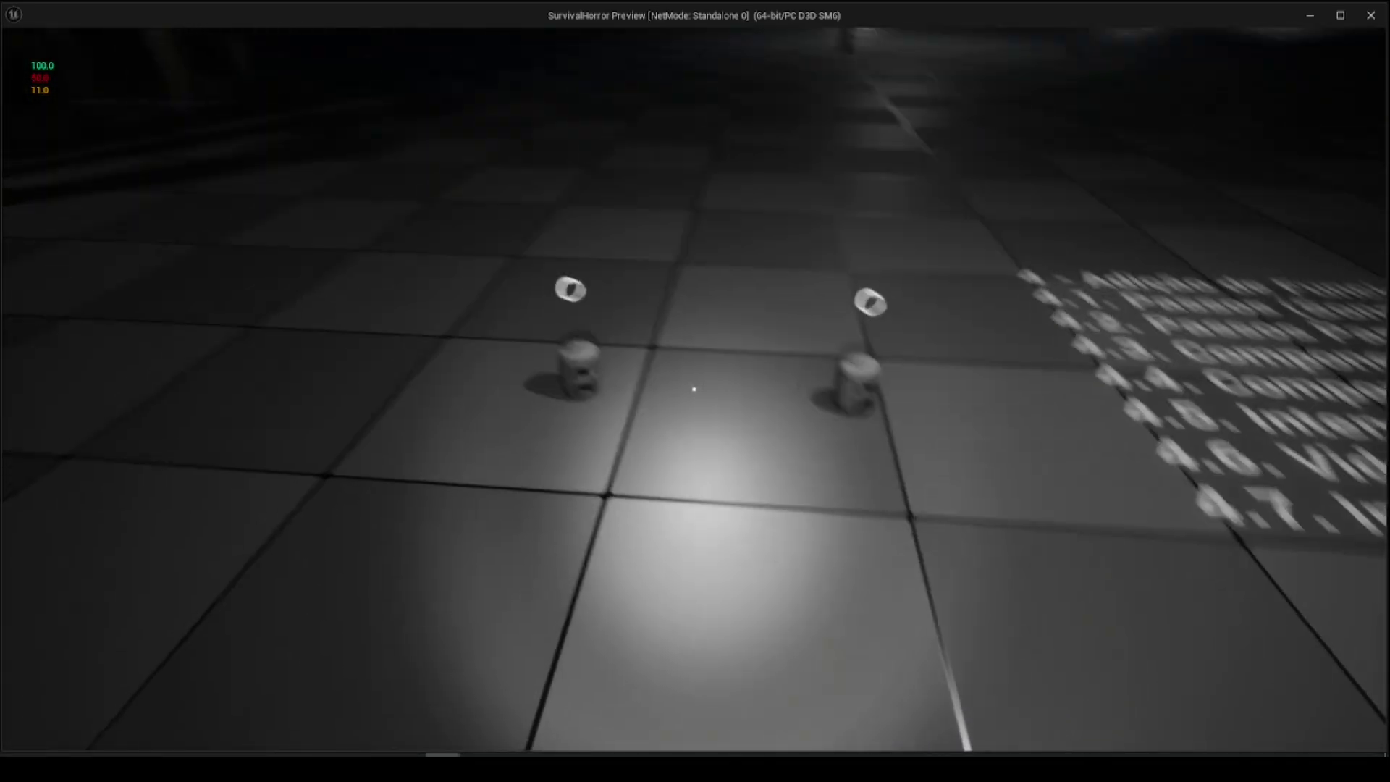
key(w)
key(s)
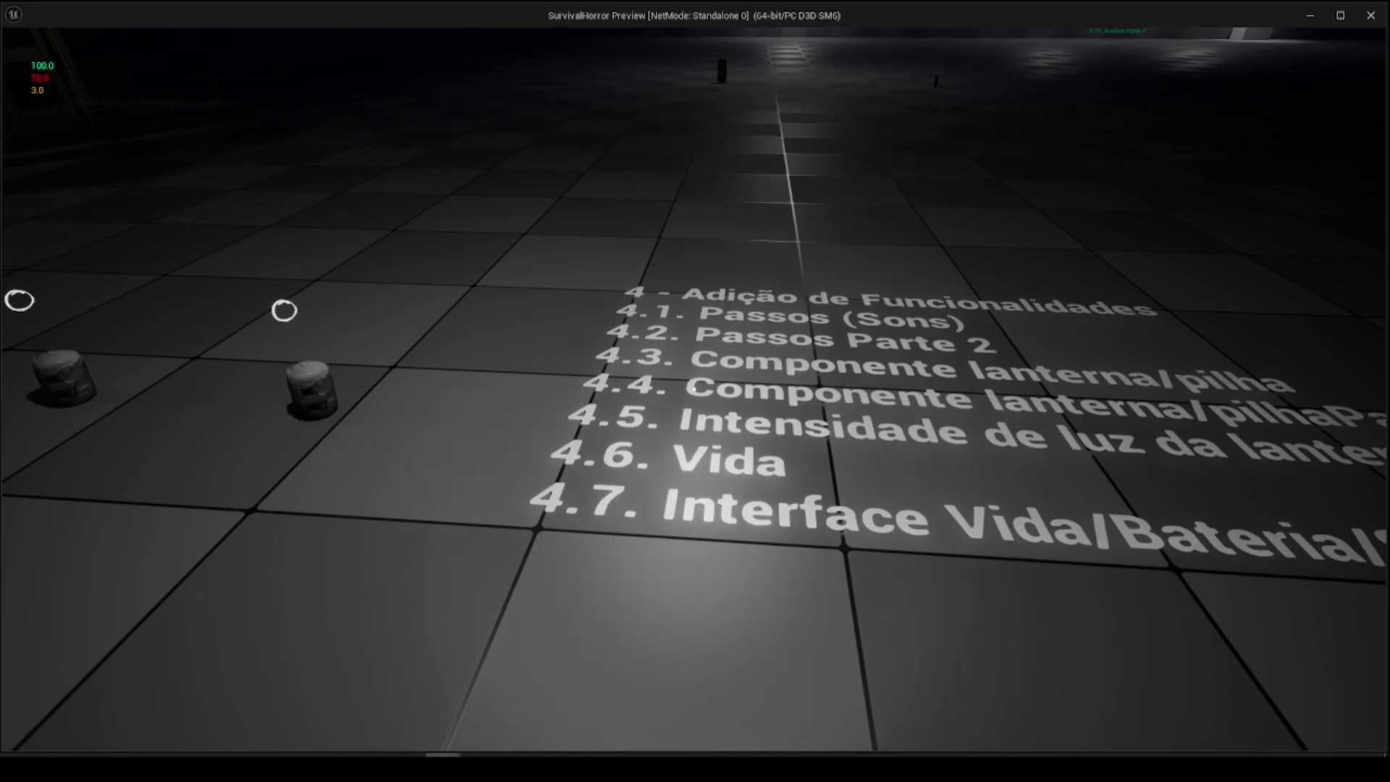
key(w)
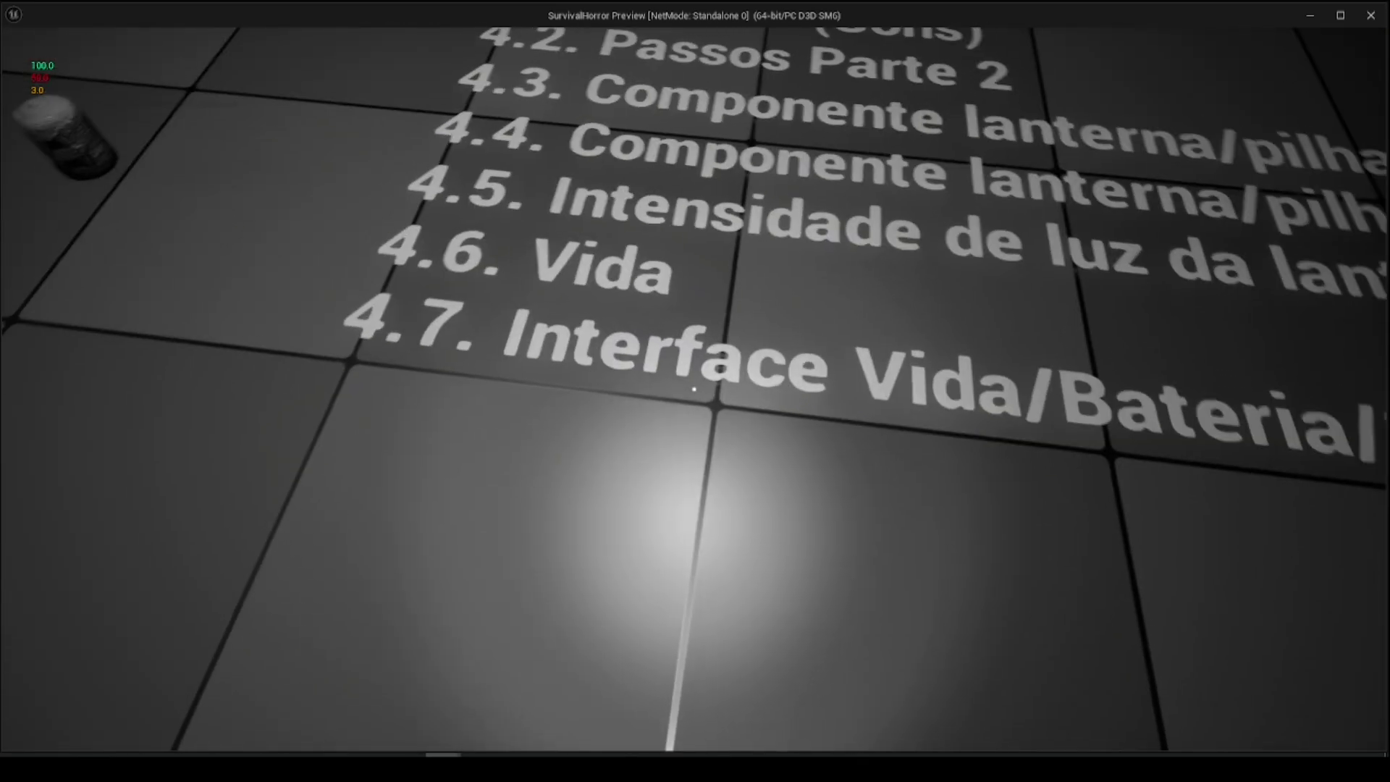
key(s)
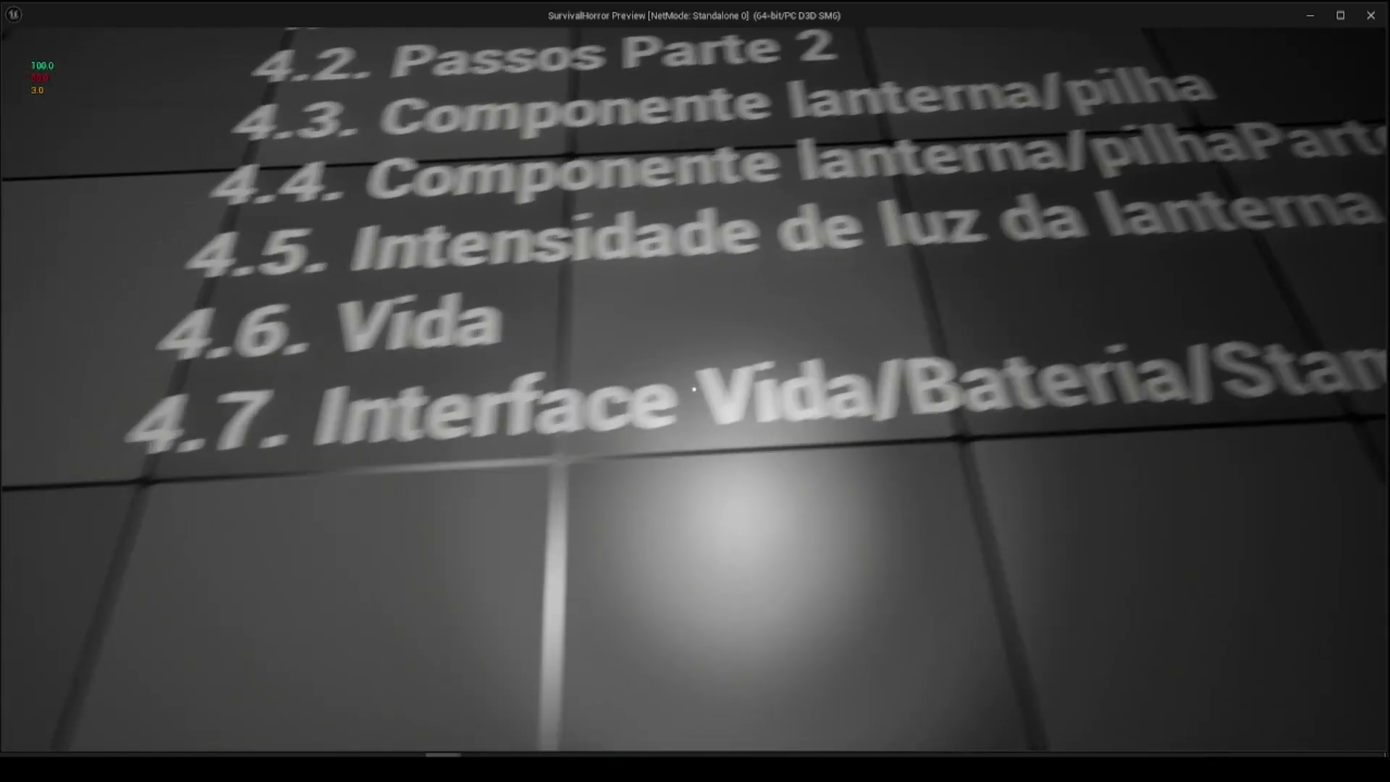
key(d)
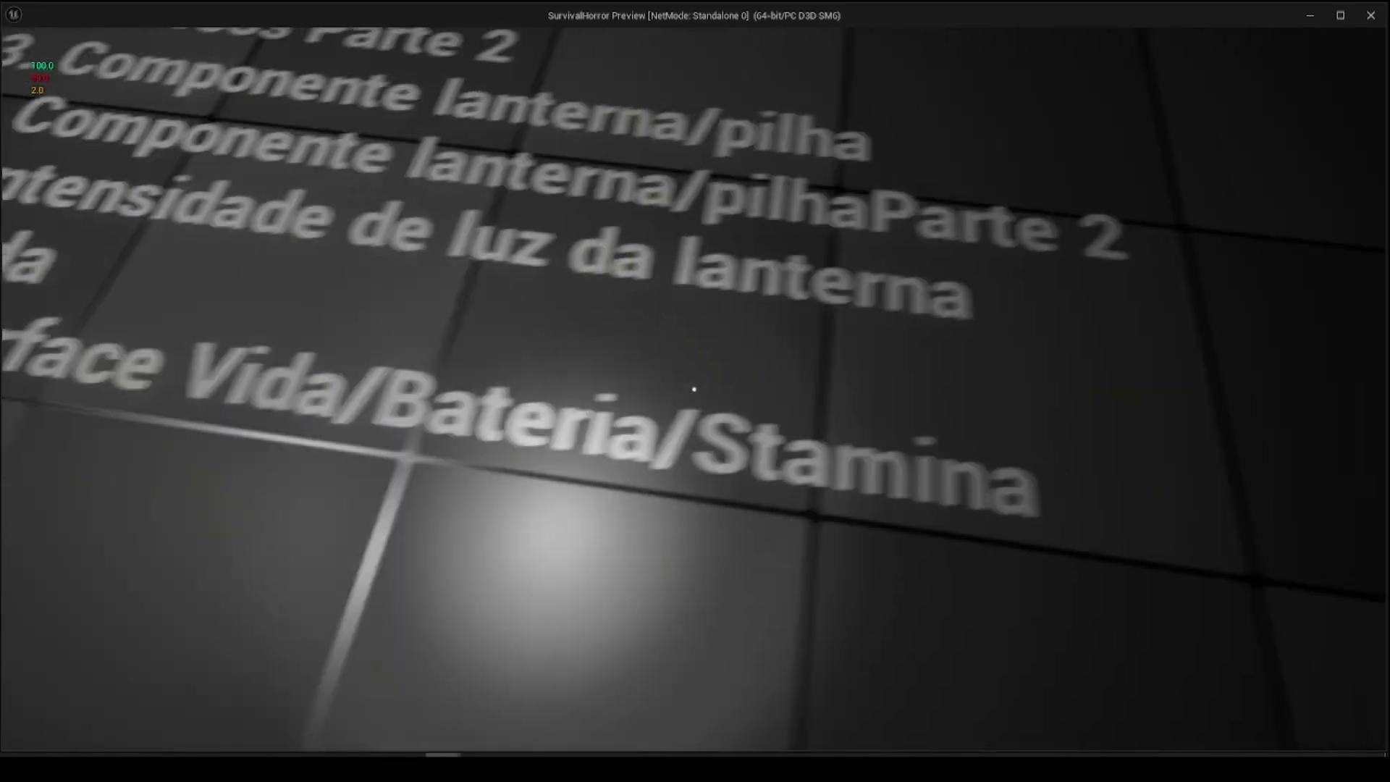
key(s)
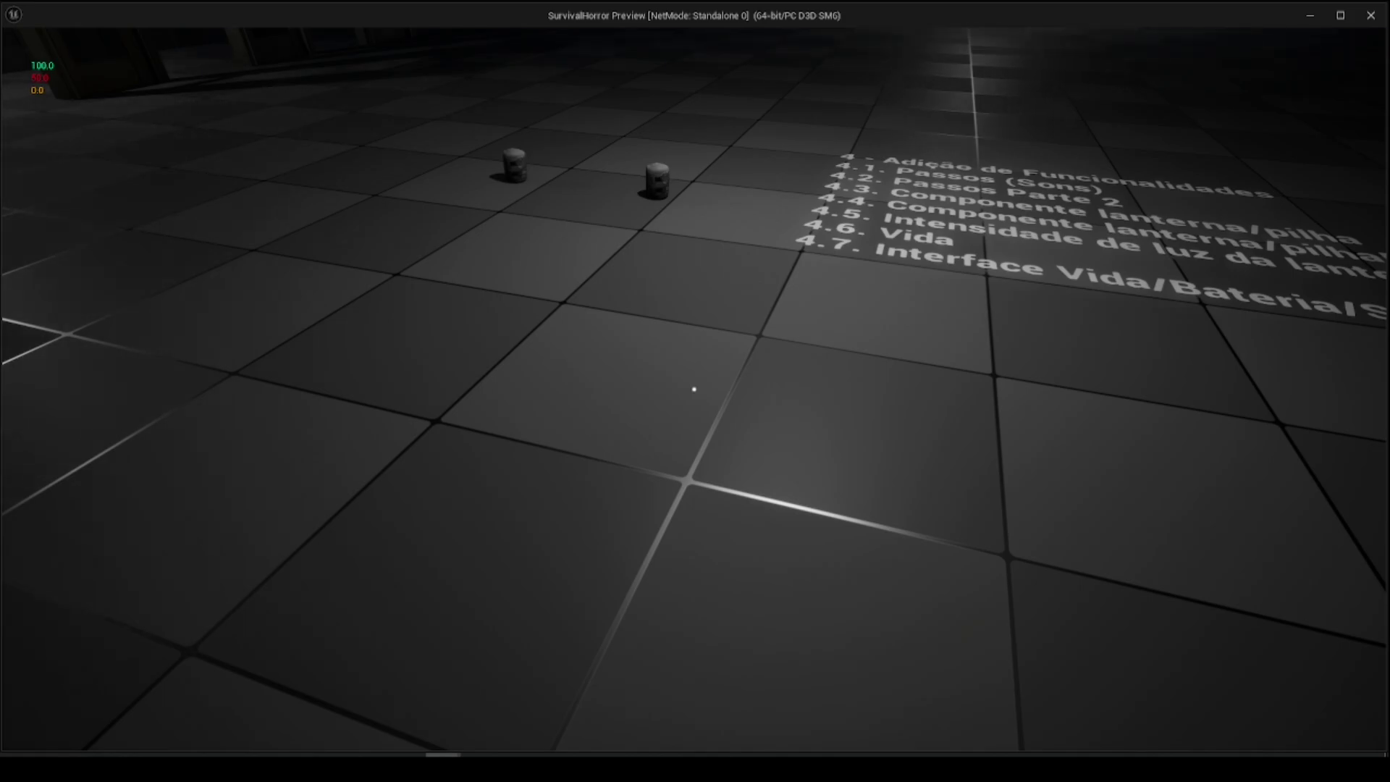
mouse_move(693, 389)
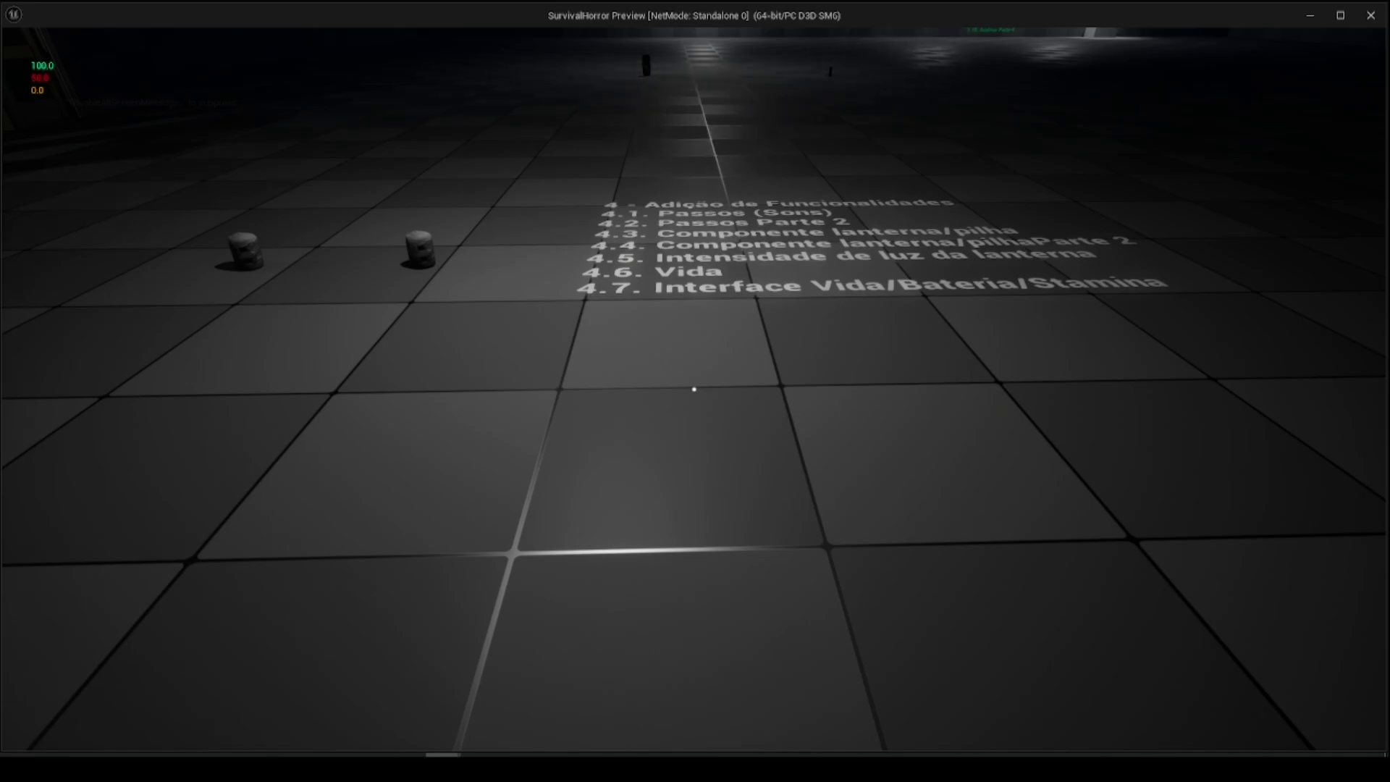
key(w)
key(w)
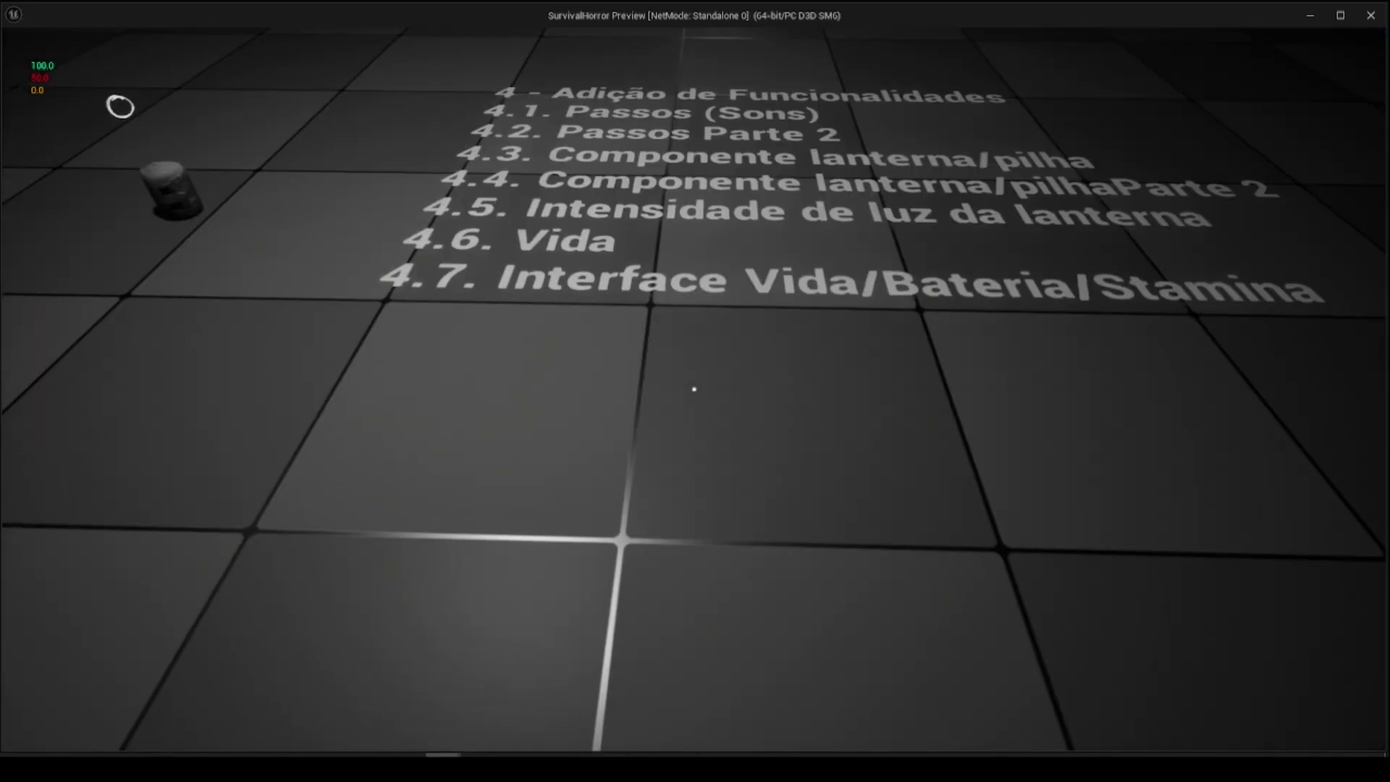
key(w)
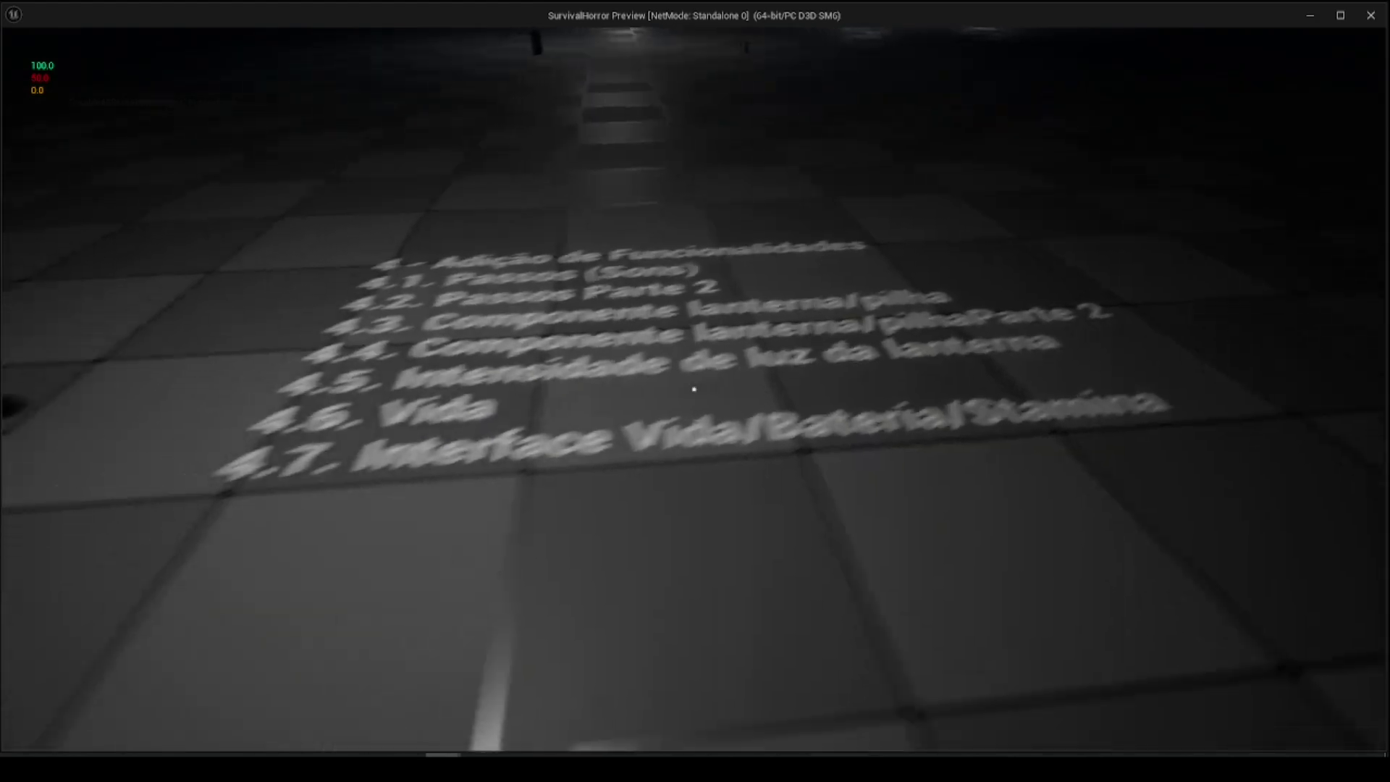
key(w)
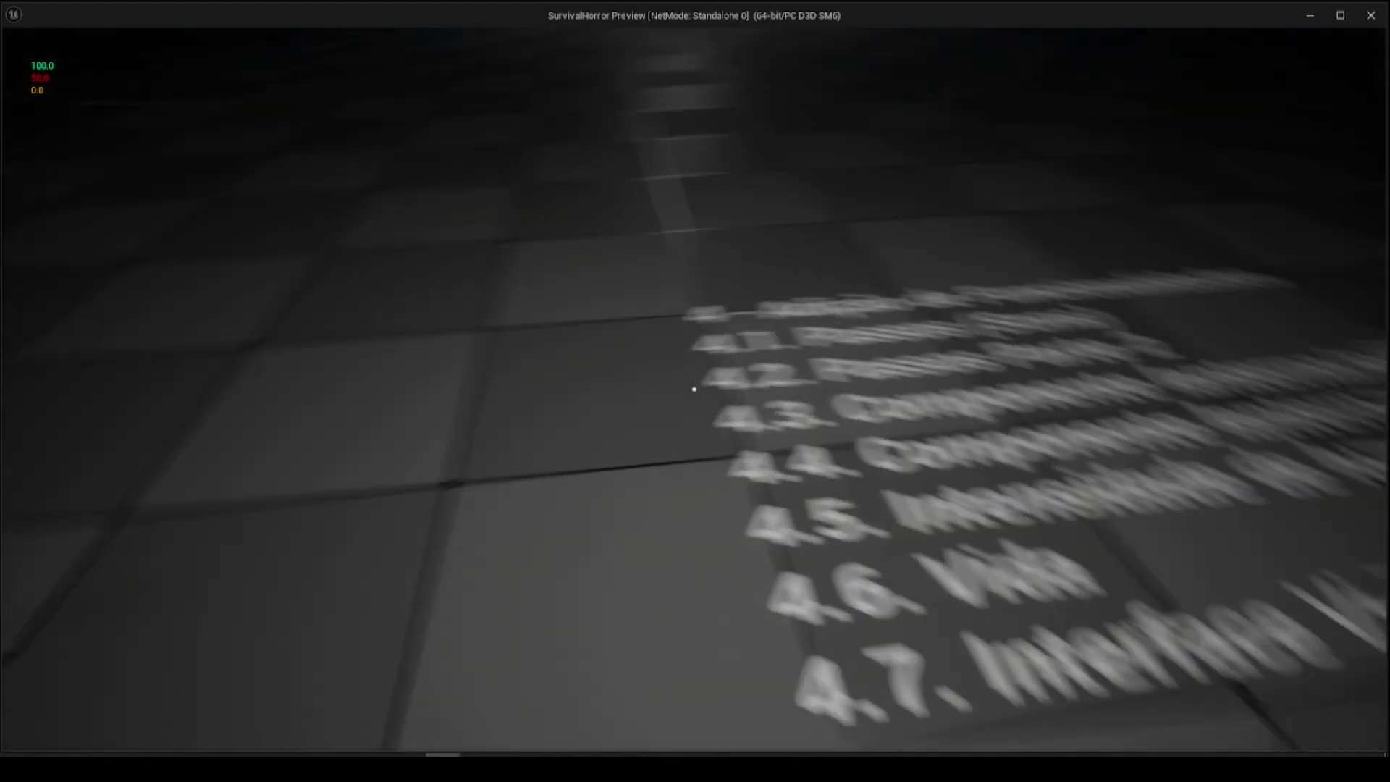
key(w)
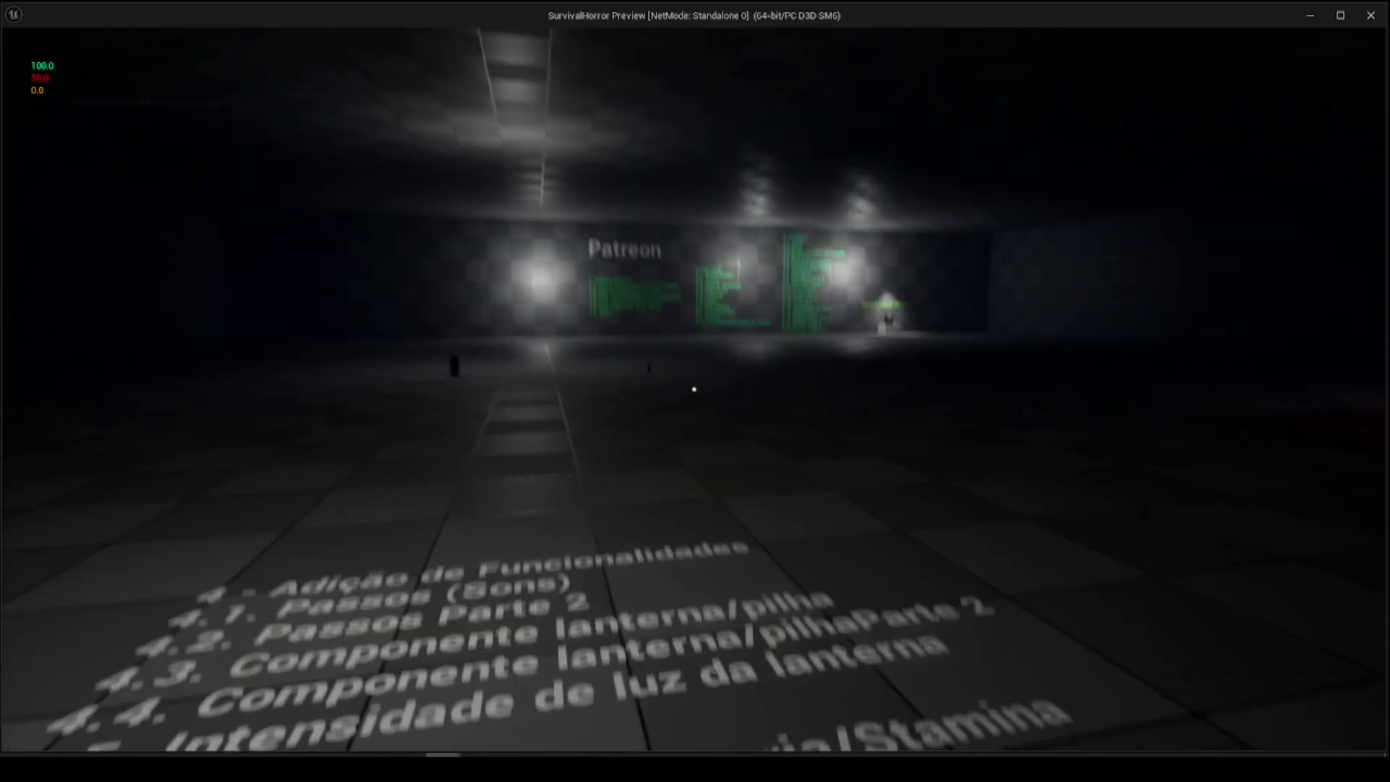
key(w)
key(a)
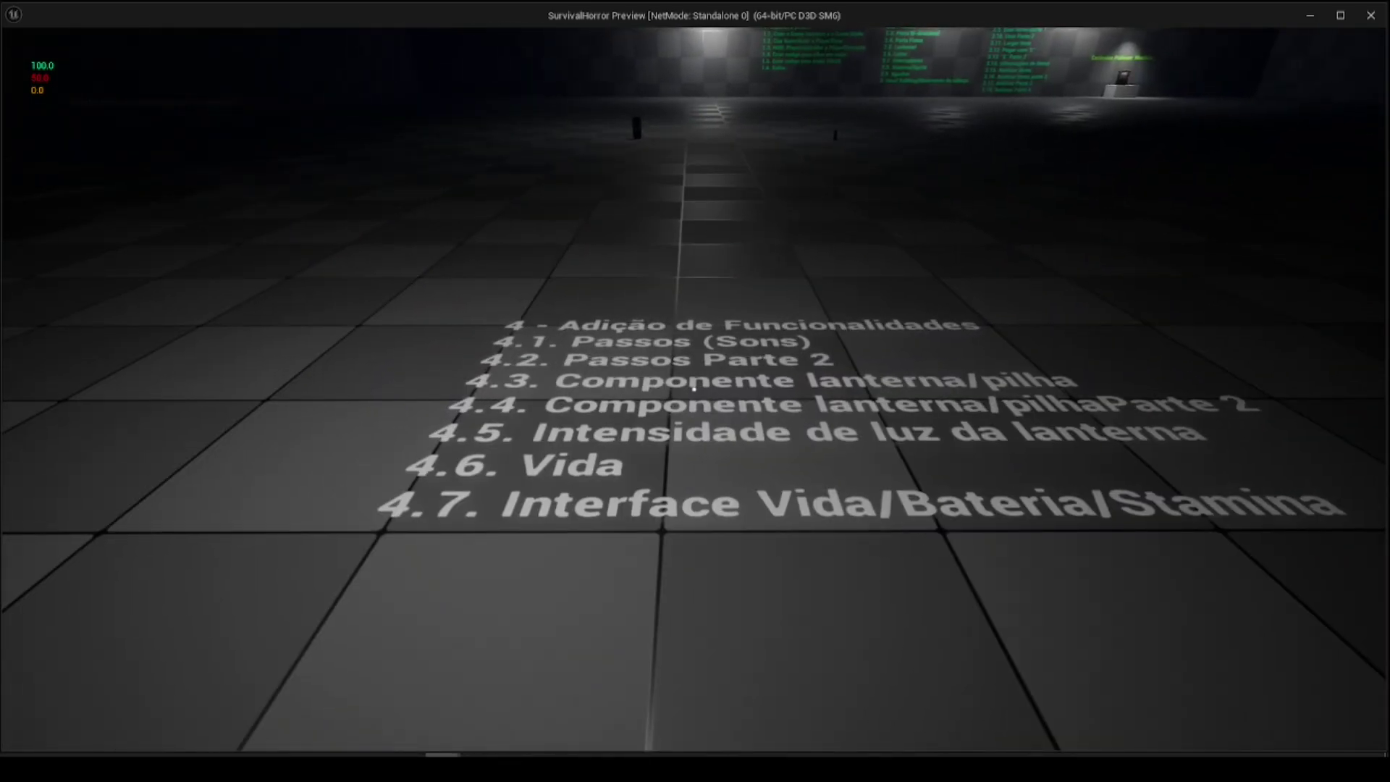